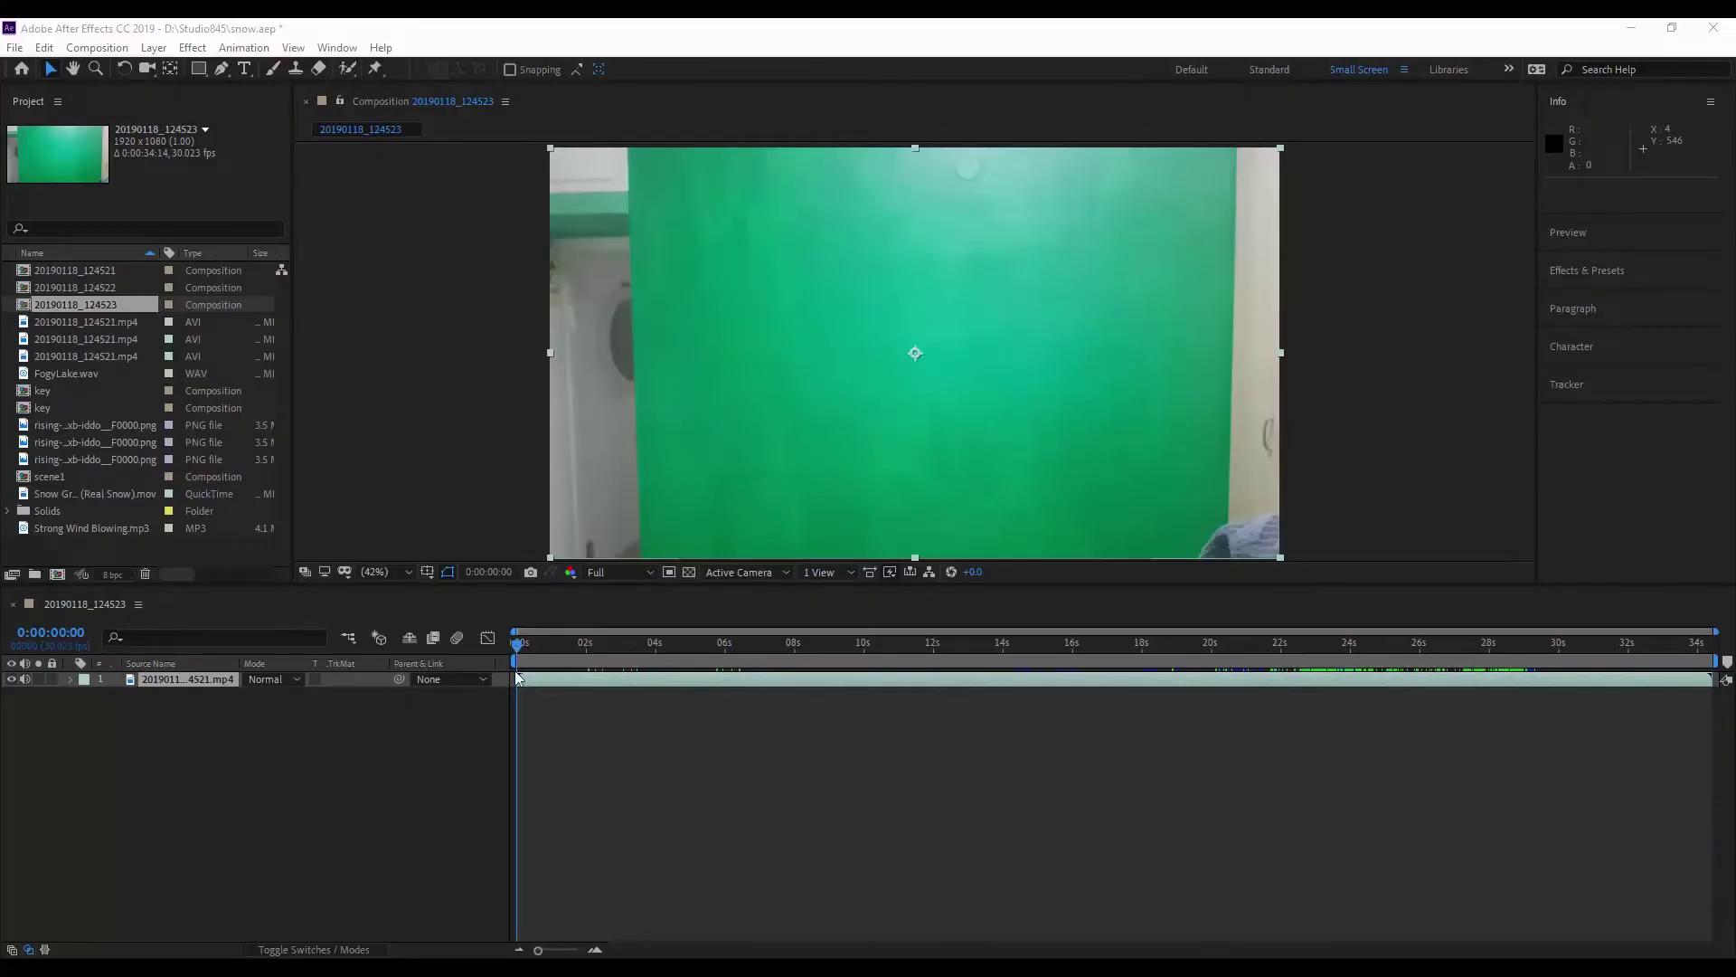
- Trim the composition to the 22:17–28:15 work area, shortening it to 0:00:05:25
mouse_move(552, 648)
mouse_down()
mouse_move(1315, 661)
mouse_move(1301, 661)
mouse_up()
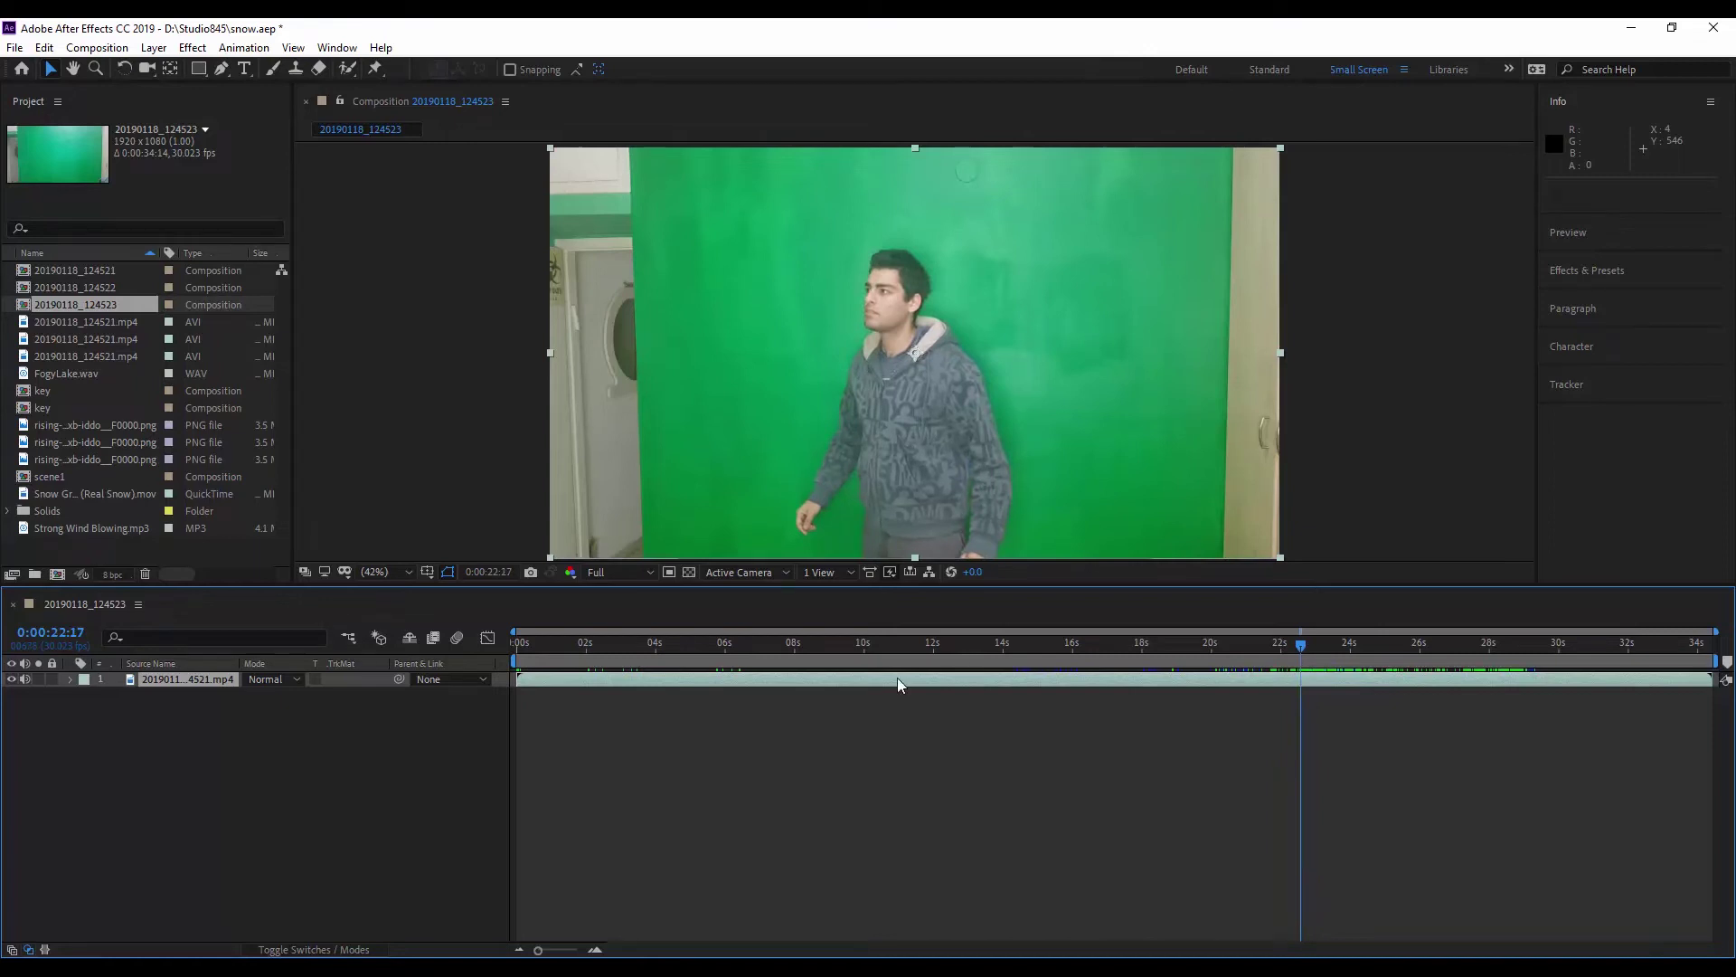
mouse_move(522, 667)
mouse_down()
mouse_move(1299, 679)
mouse_move(1512, 644)
mouse_up()
drag(1716, 662, 1512, 662)
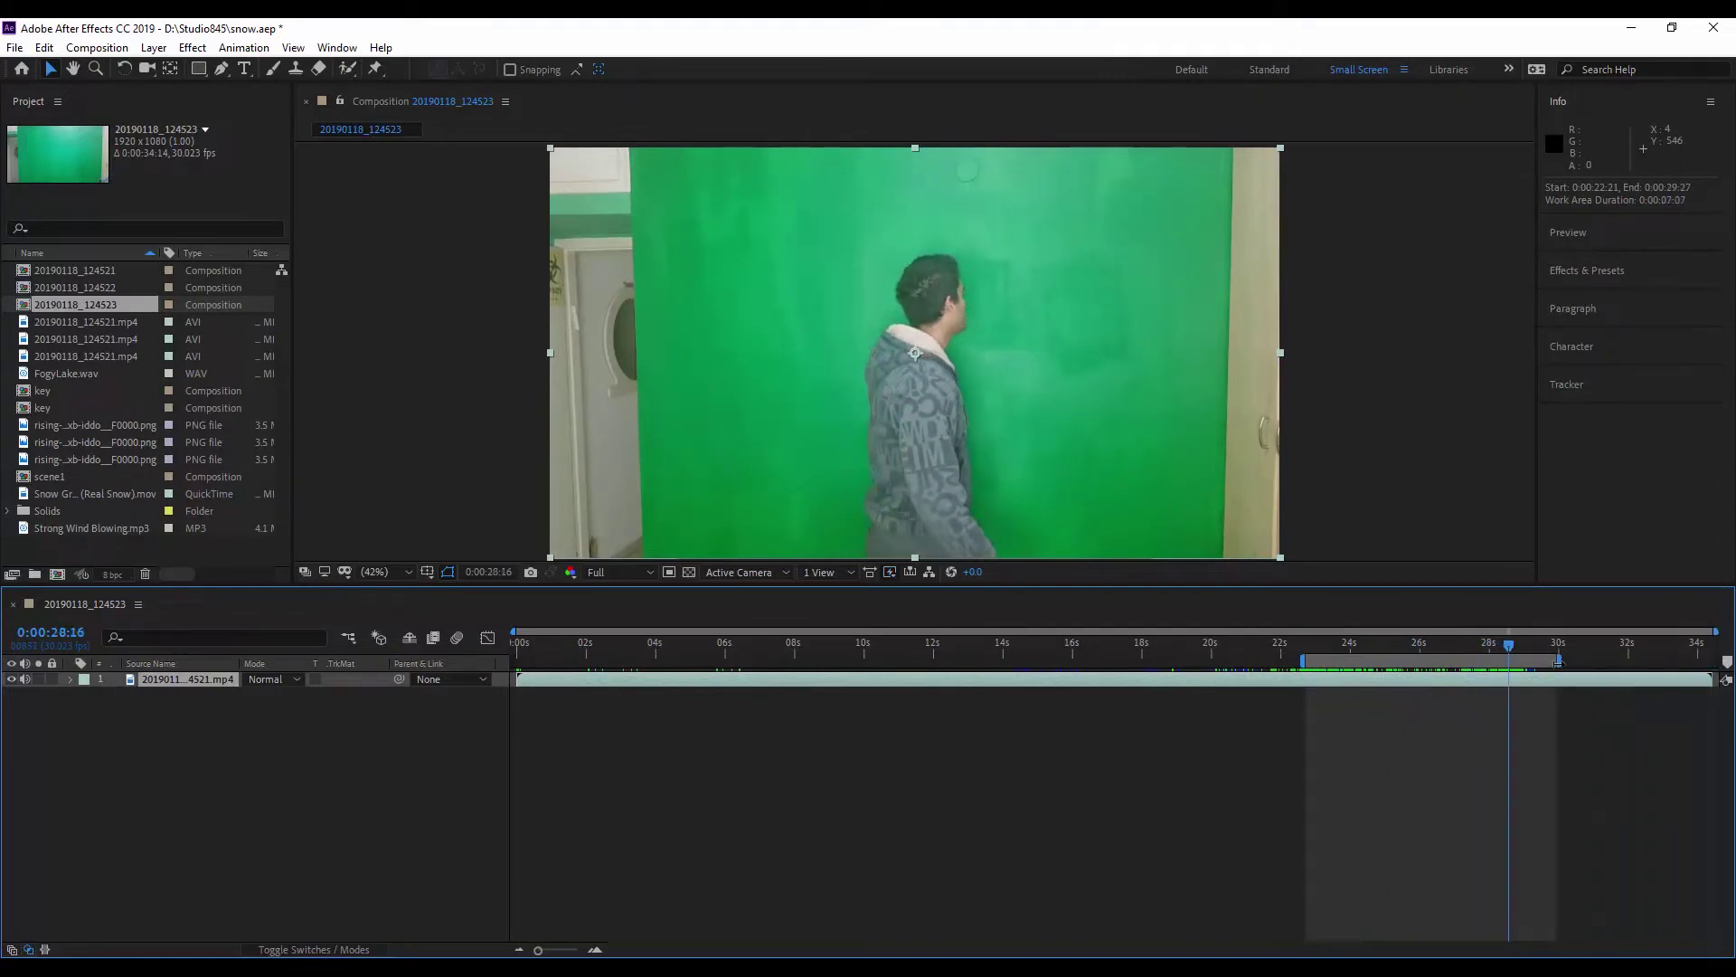
right_click(1512, 661)
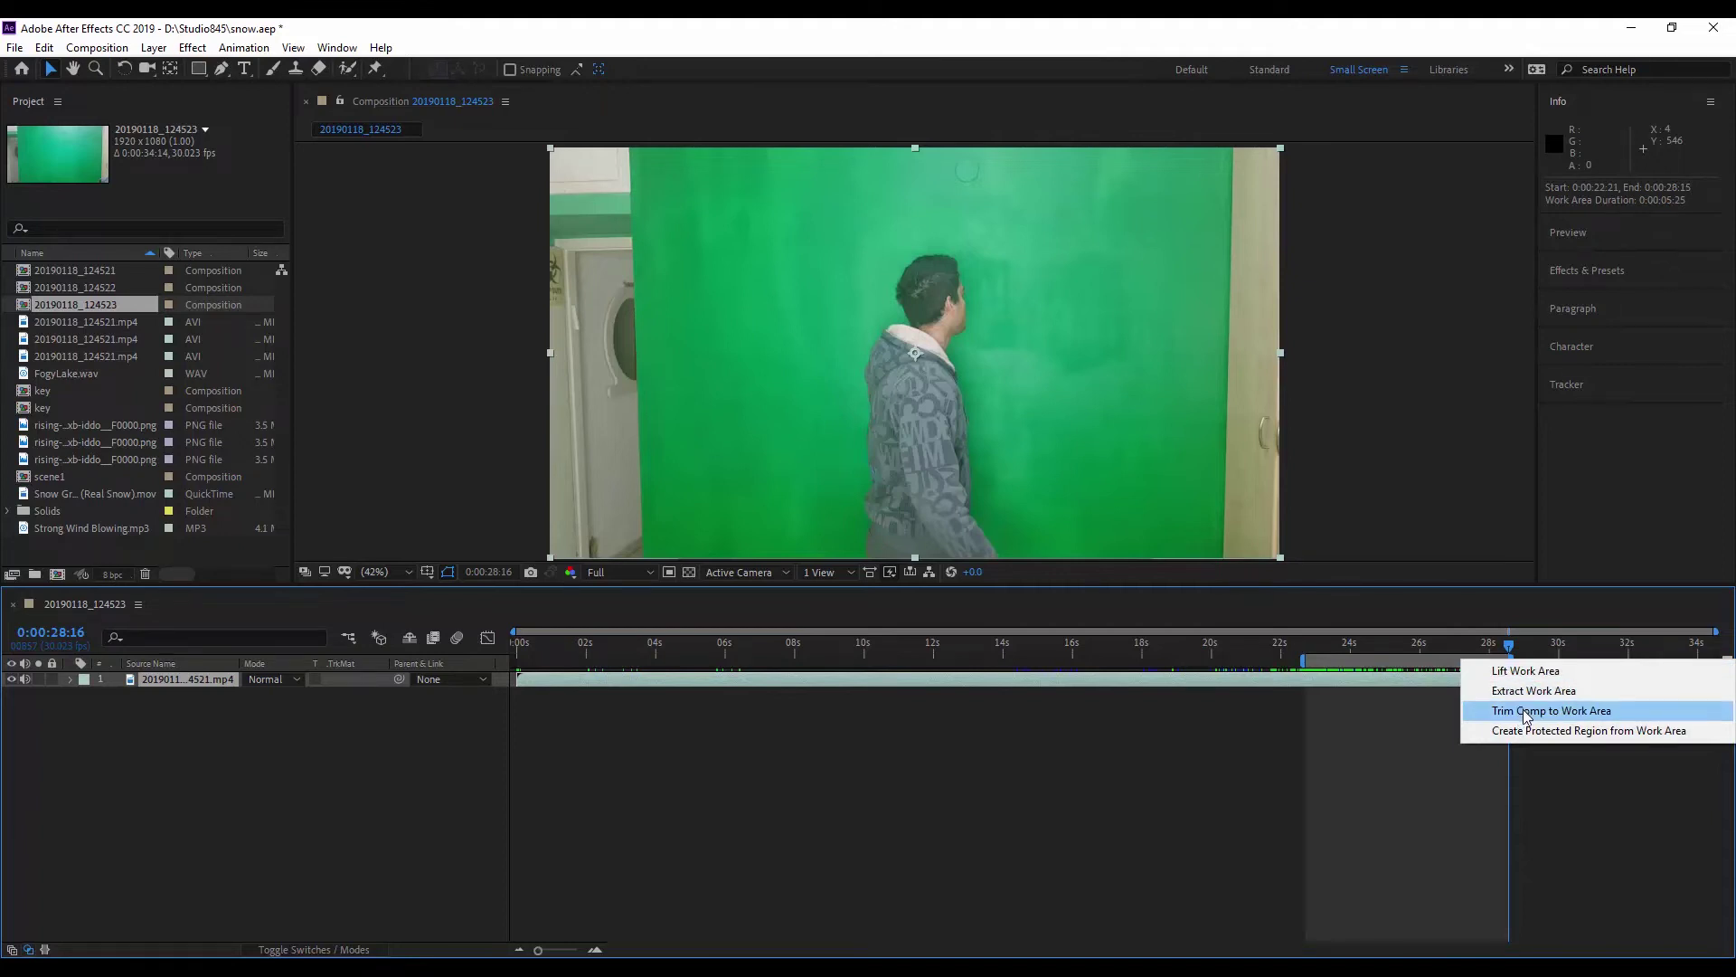
click(1528, 712)
drag(1715, 651, 498, 631)
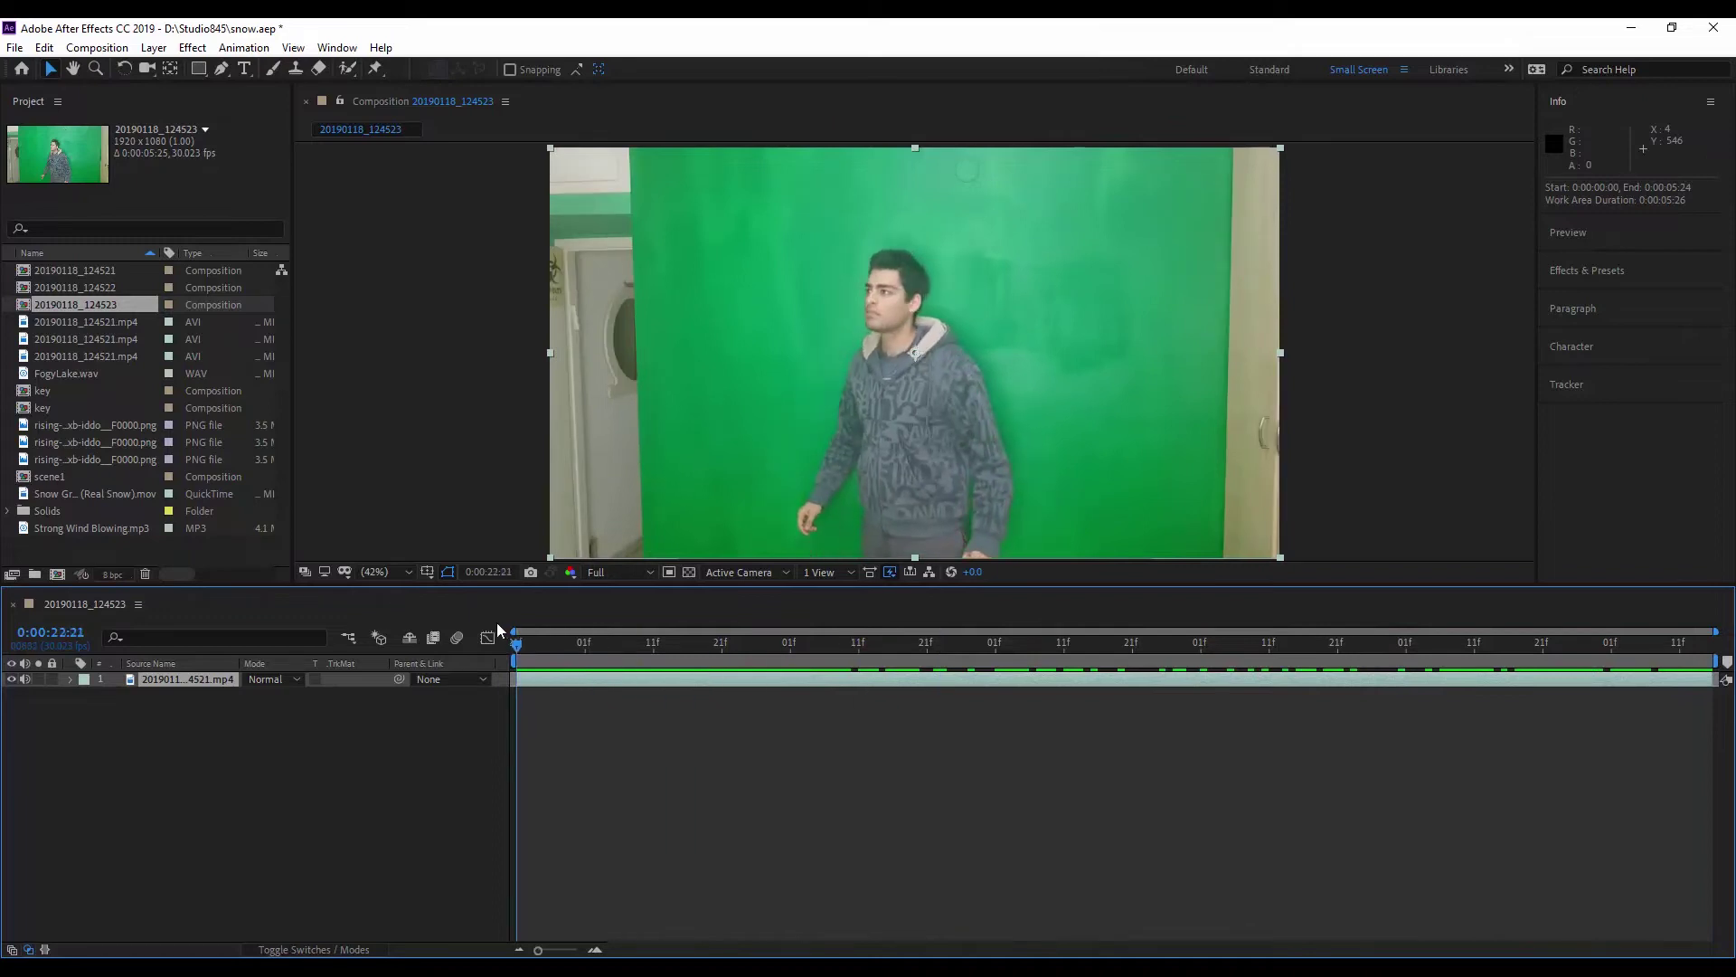
- Apply Keylight (1.2) to the footage with the sampled green Screen Colour set to 279569
click(201, 683)
key(ctrl+space)
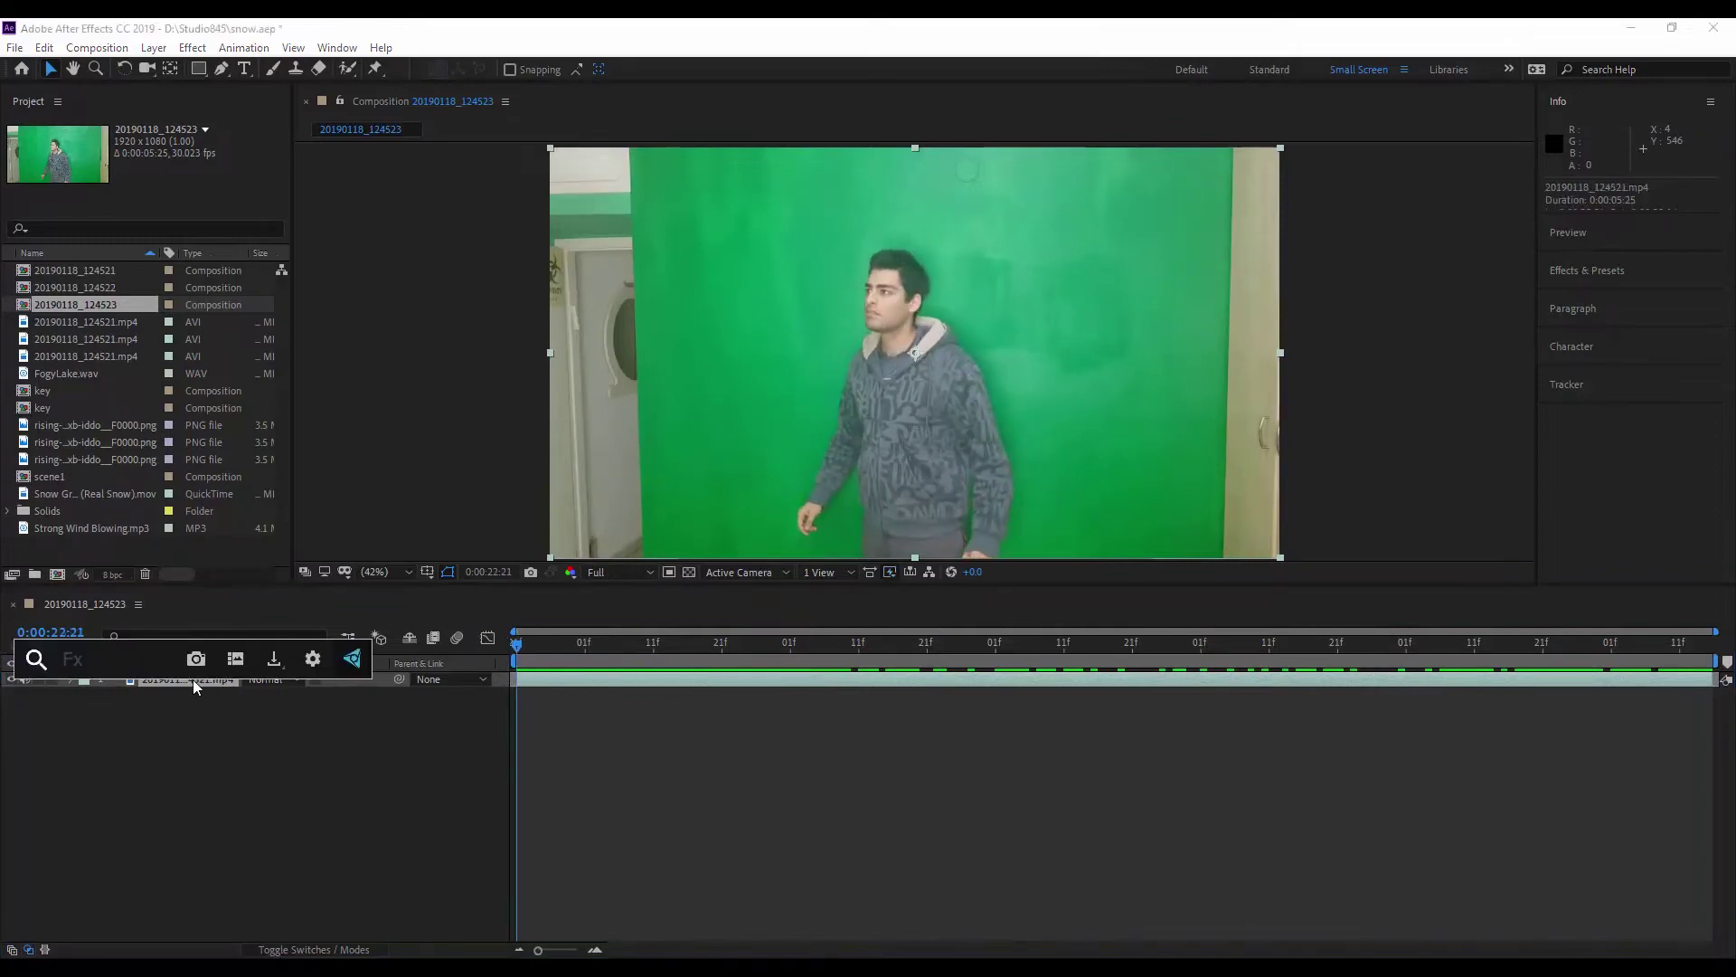
text(keylight)
key(Return)
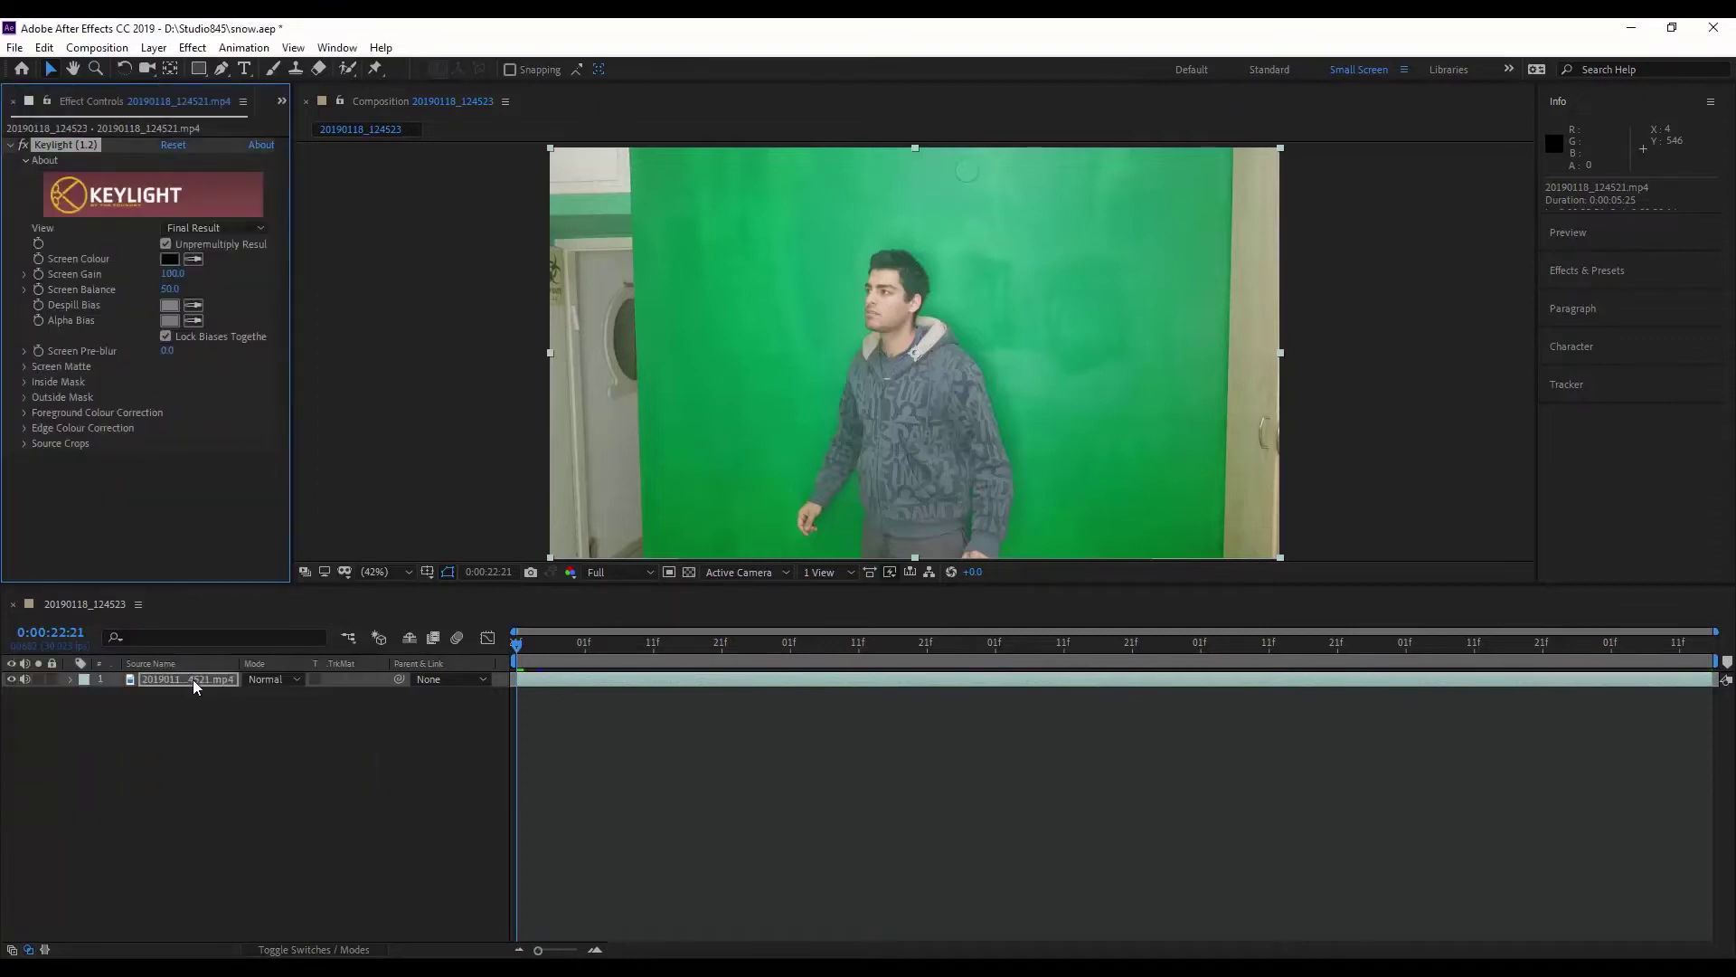
click(193, 259)
click(808, 305)
click(168, 259)
click(194, 158)
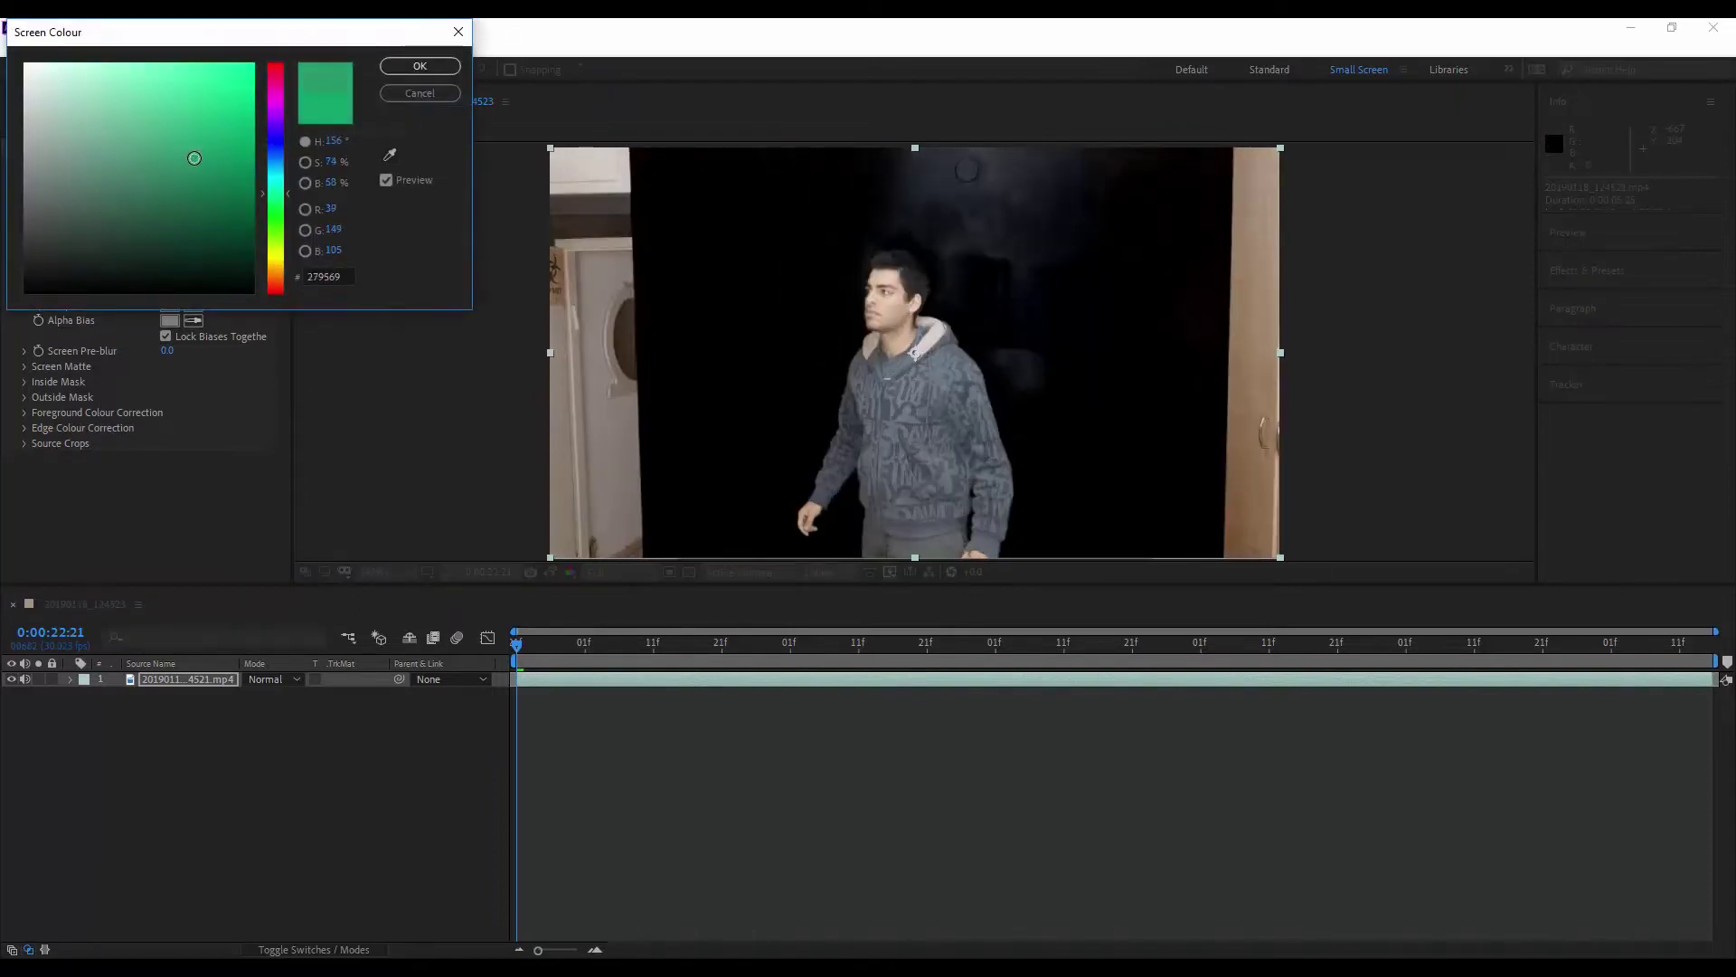
click(416, 66)
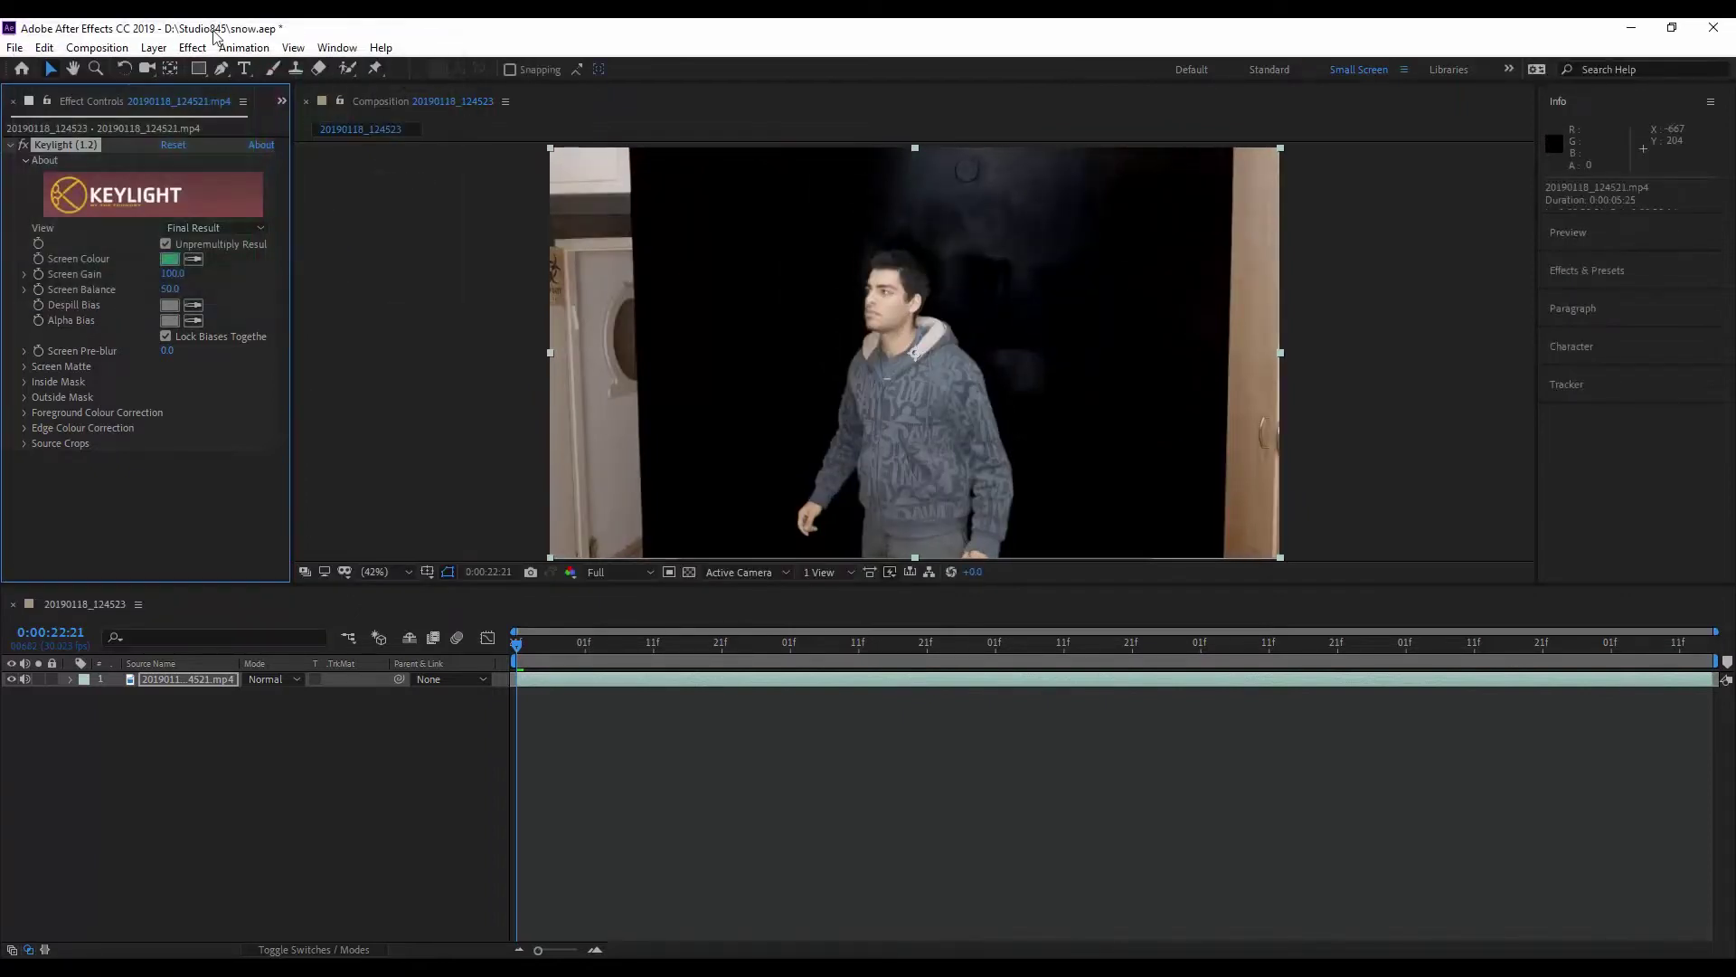
click(199, 70)
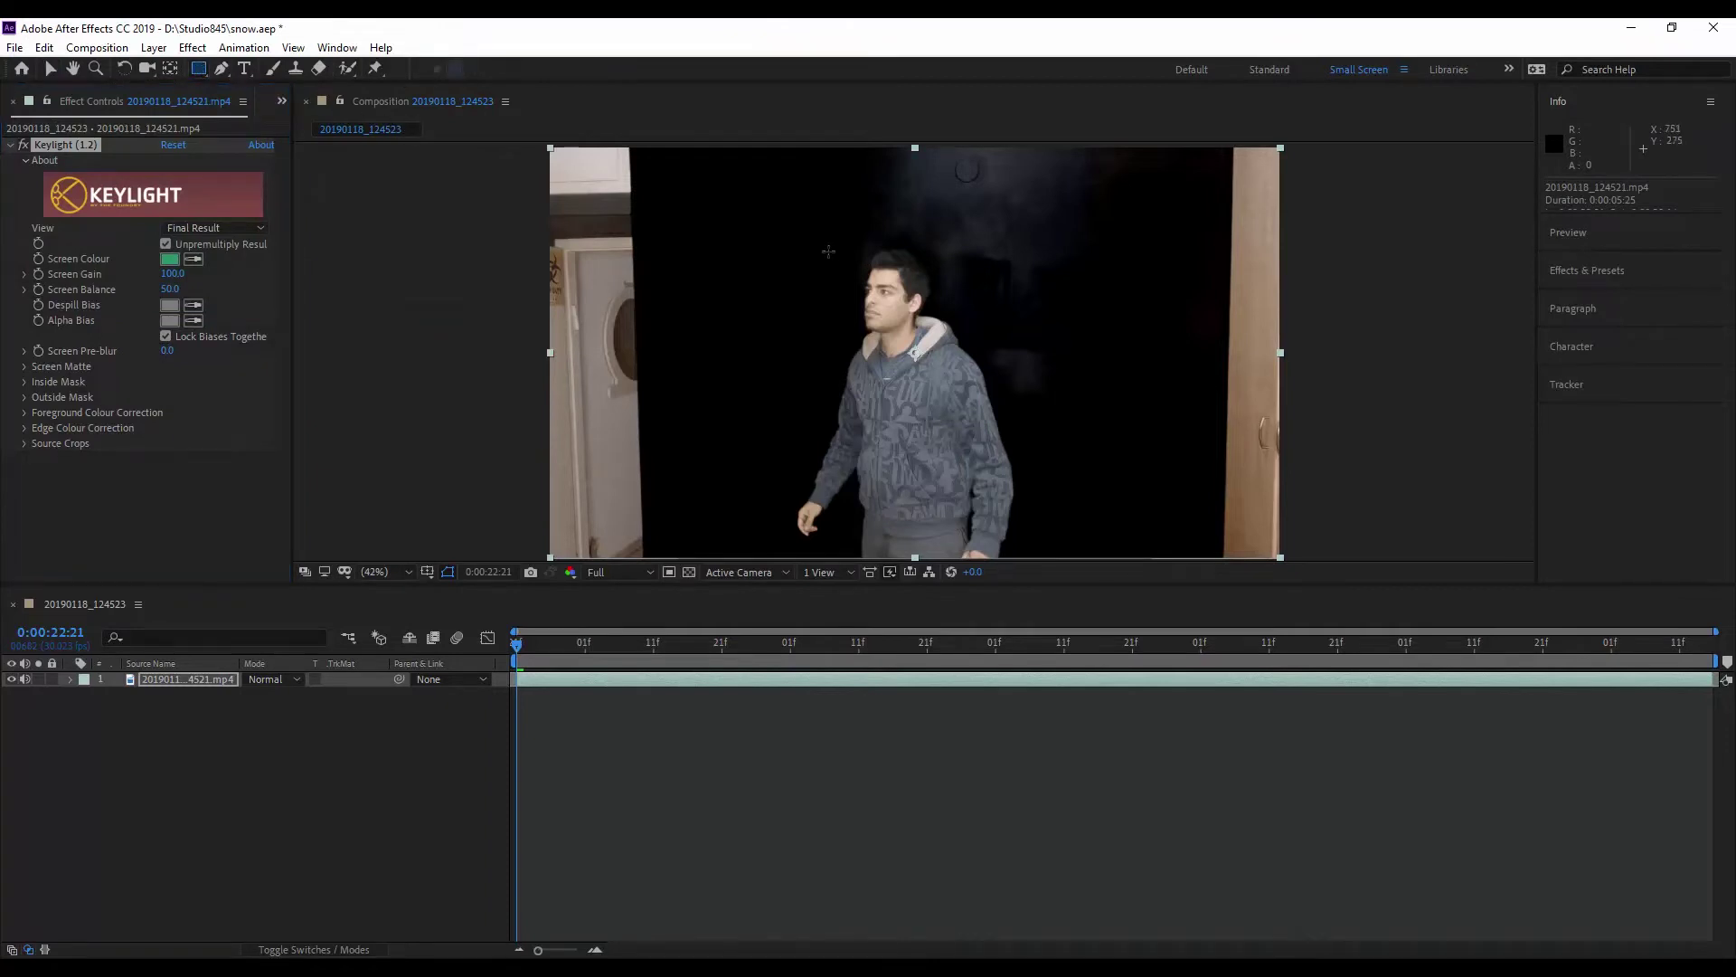
- Draw a rectangular mask around the man to hide the side walls
drag(751, 222, 1103, 597)
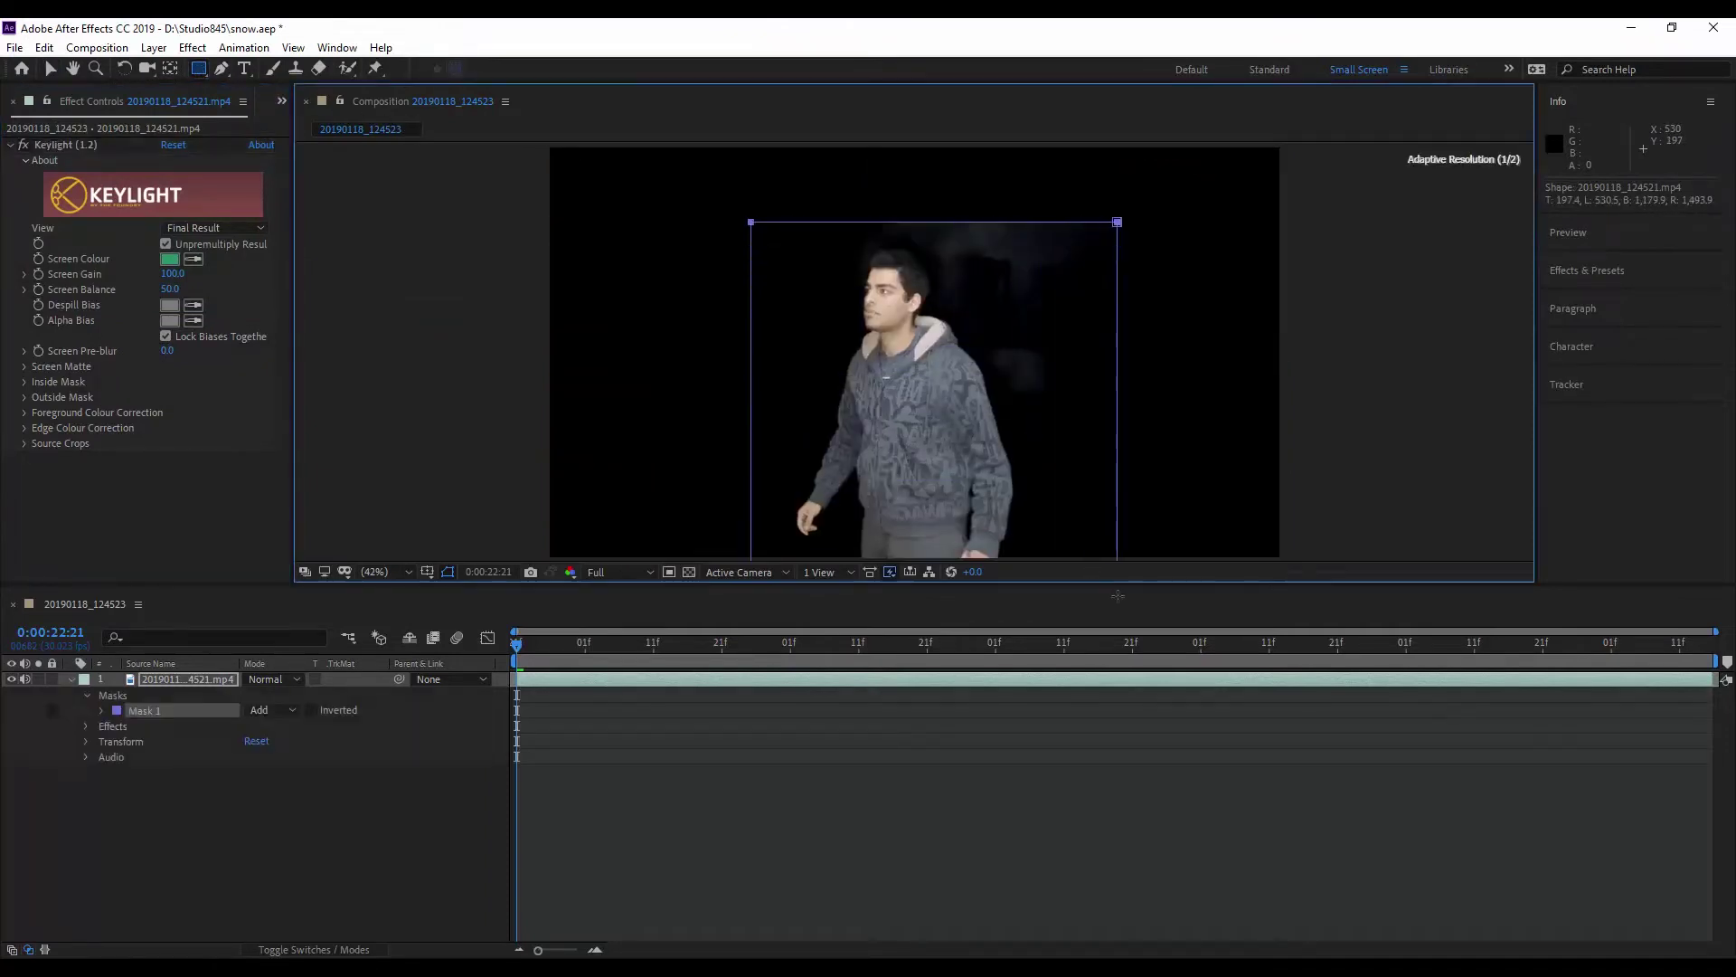
click(316, 800)
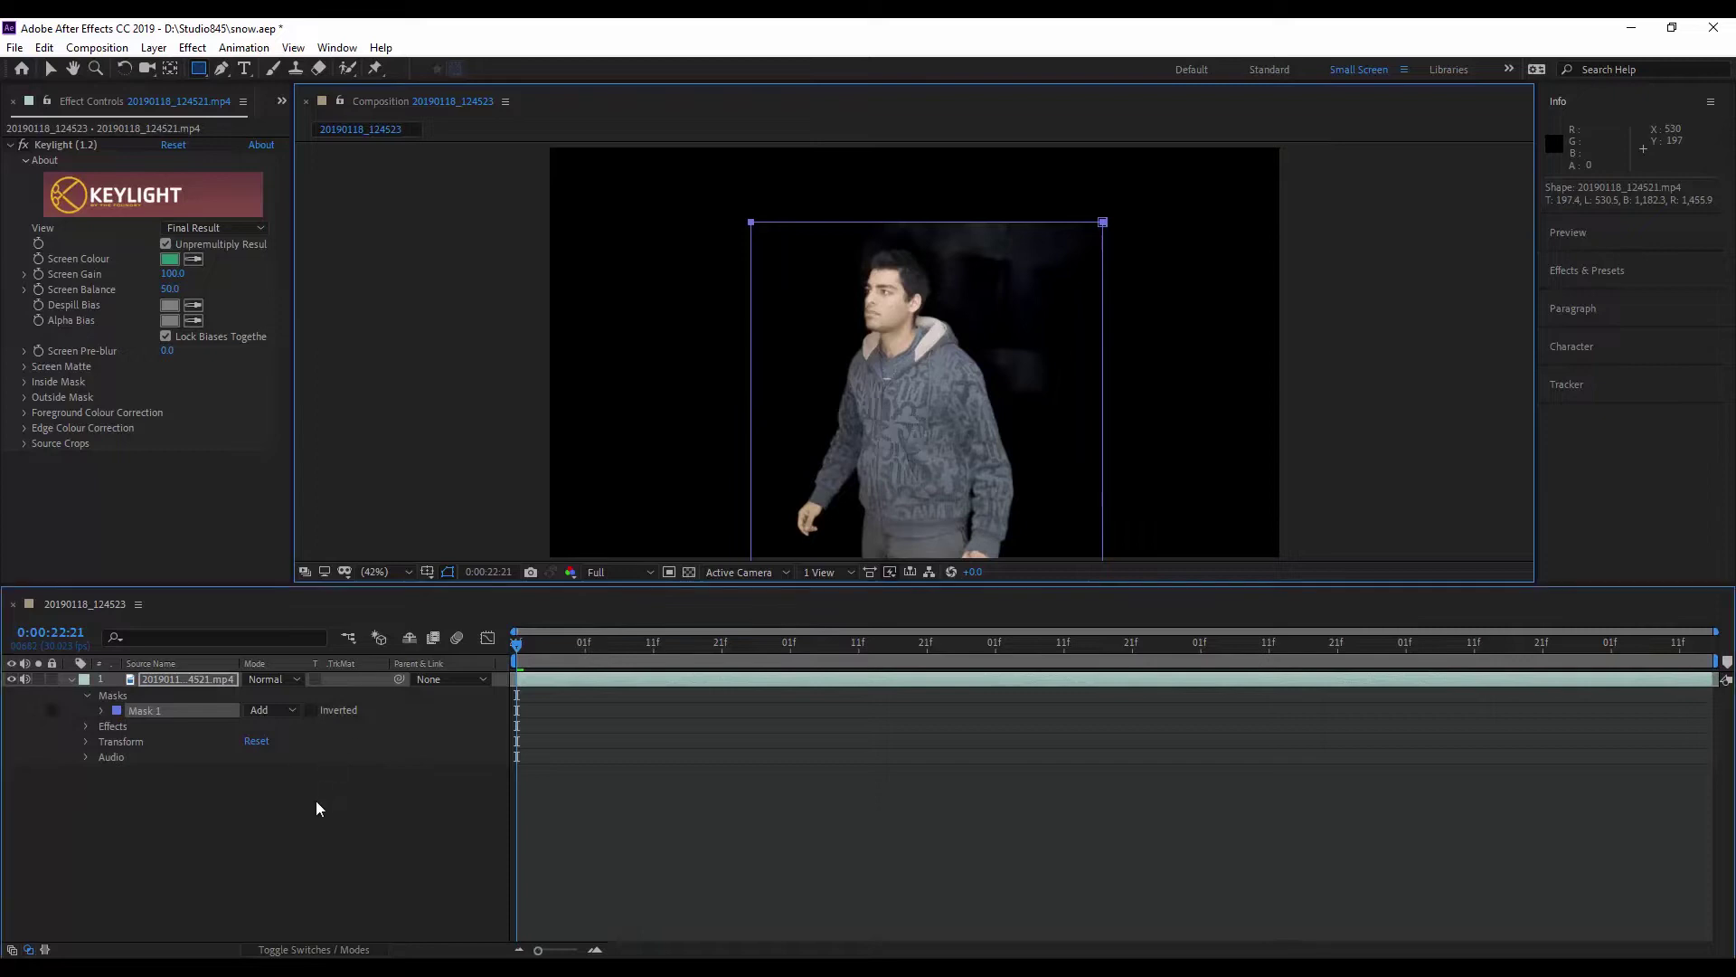
click(74, 678)
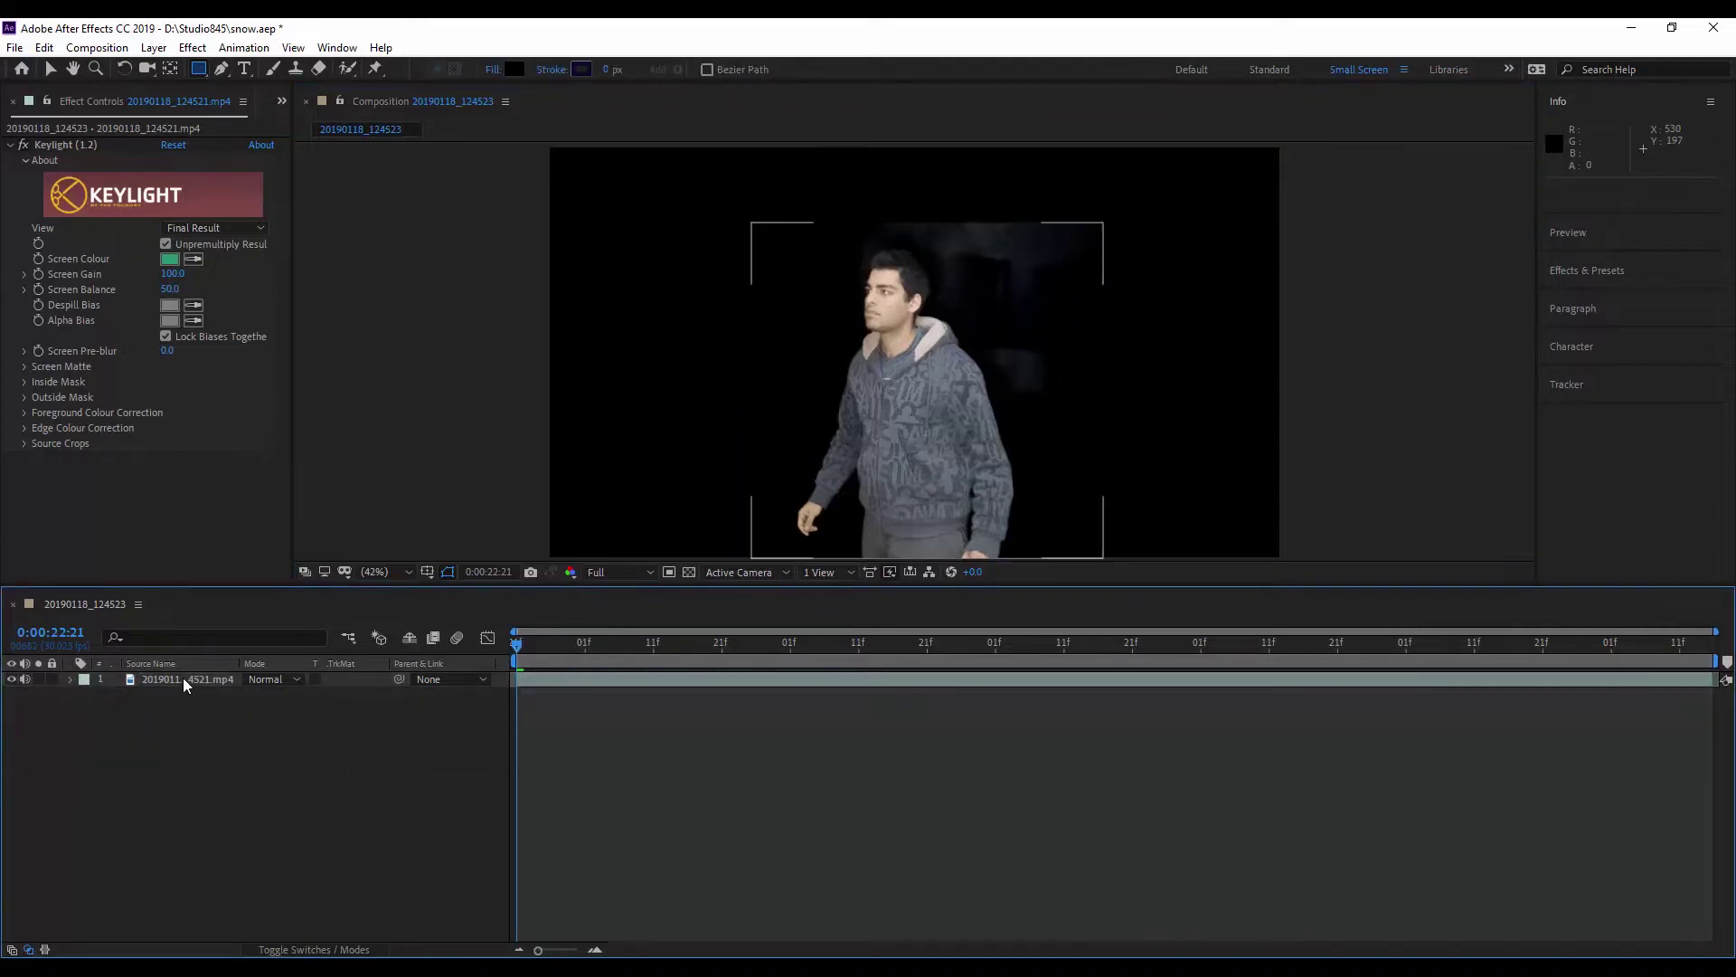
- Raise Keylight's Screen Matte Clip Black to 14, then duplicate the keyed layer
click(226, 228)
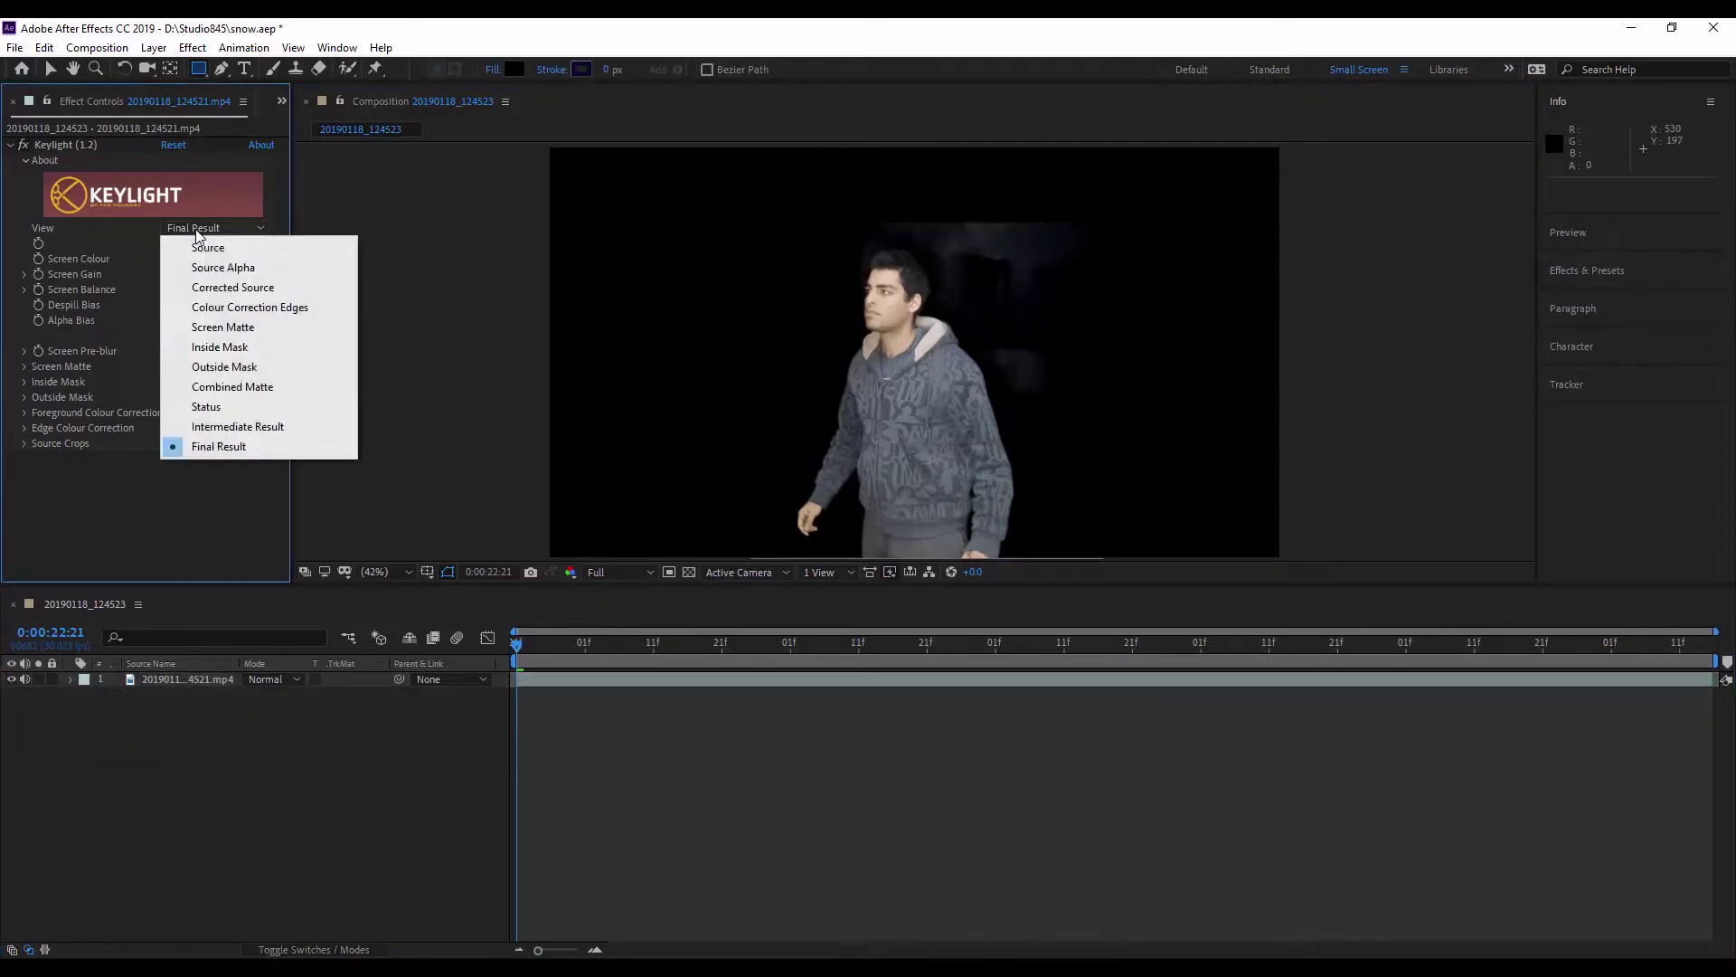
click(225, 329)
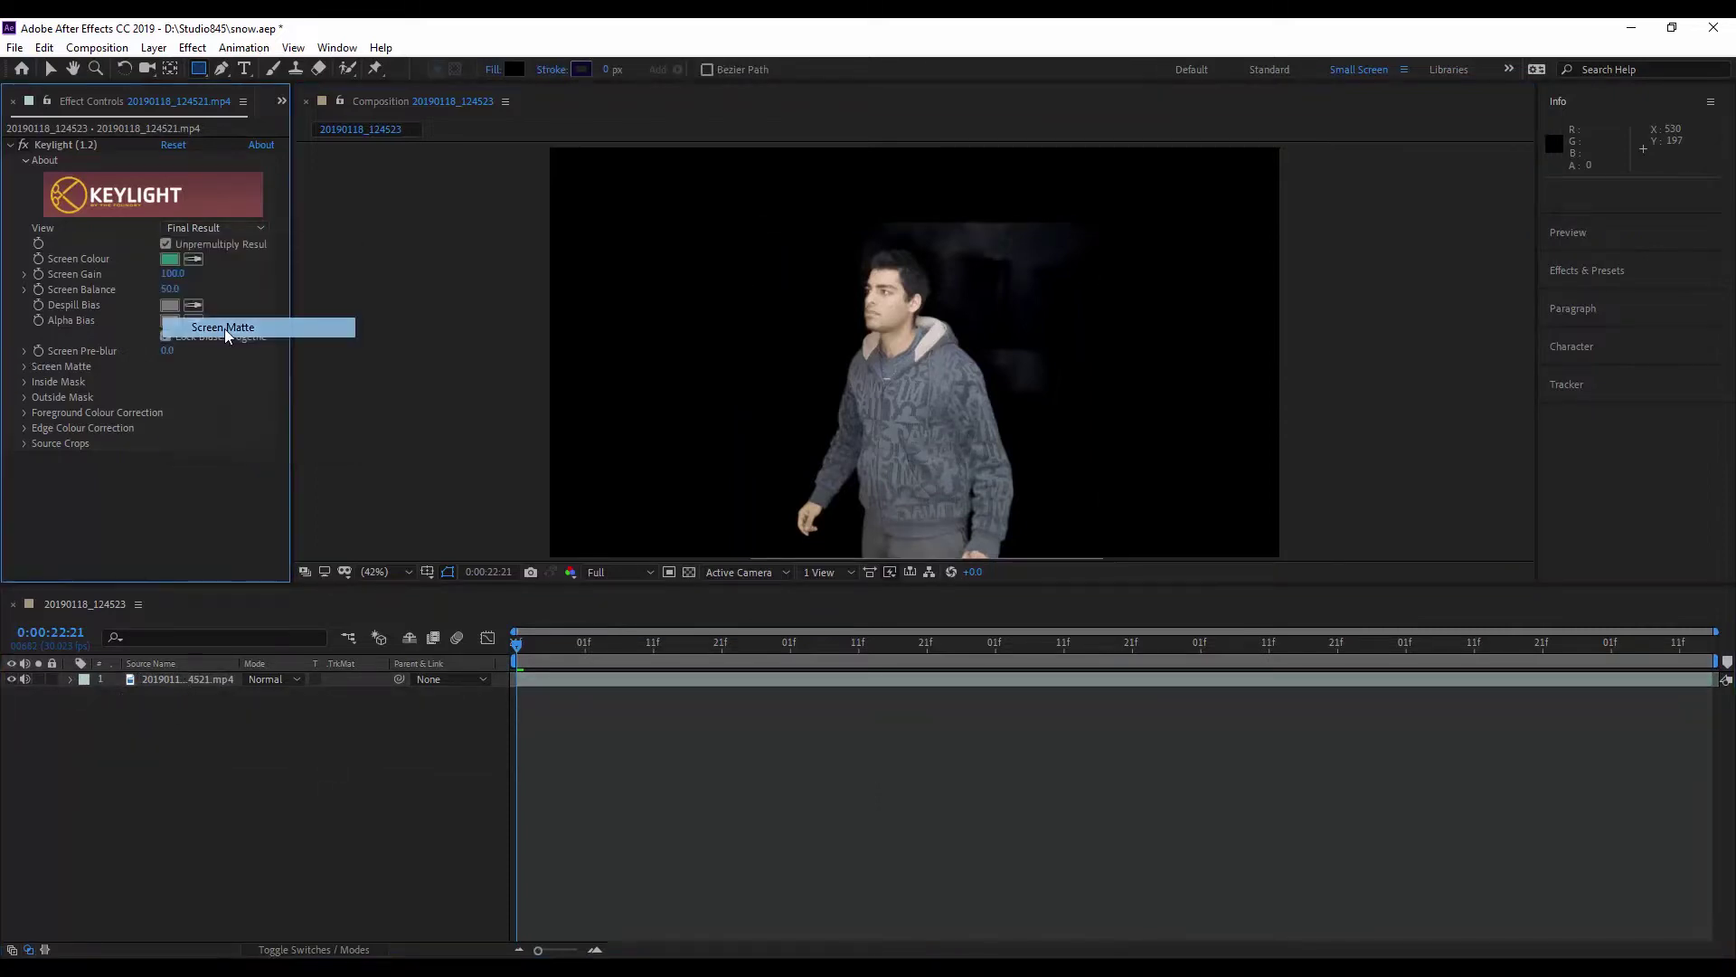
click(24, 366)
mouse_move(166, 381)
mouse_down()
mouse_move(189, 382)
mouse_move(132, 401)
mouse_up()
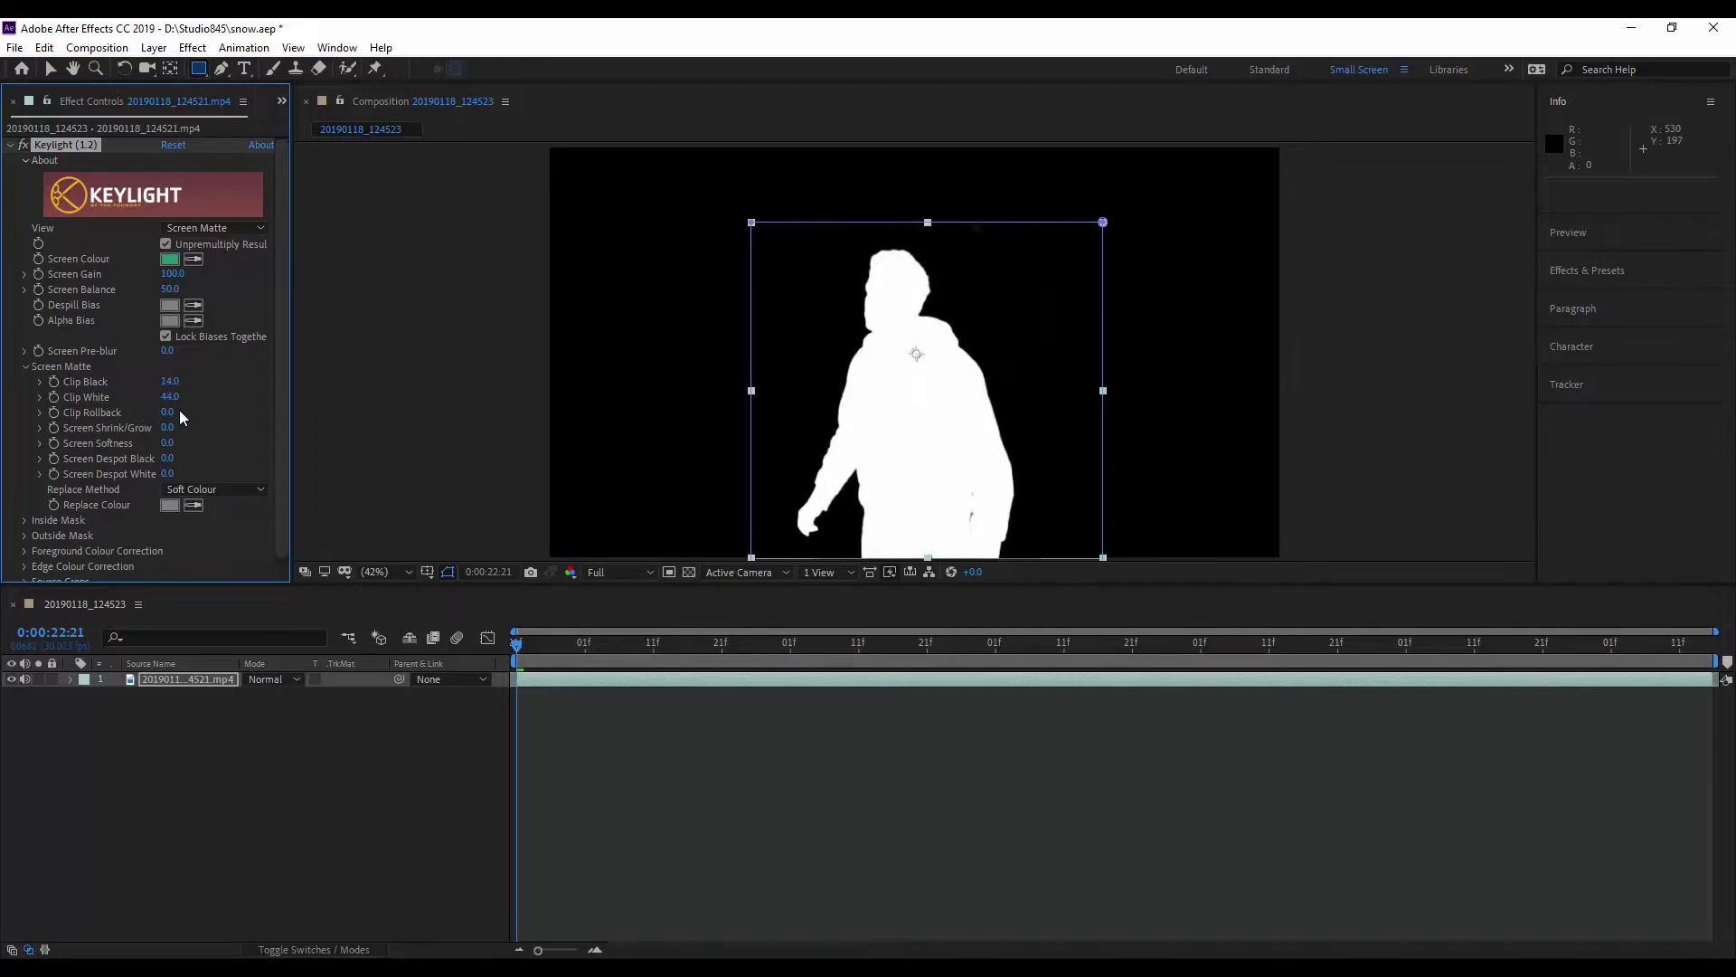
click(232, 229)
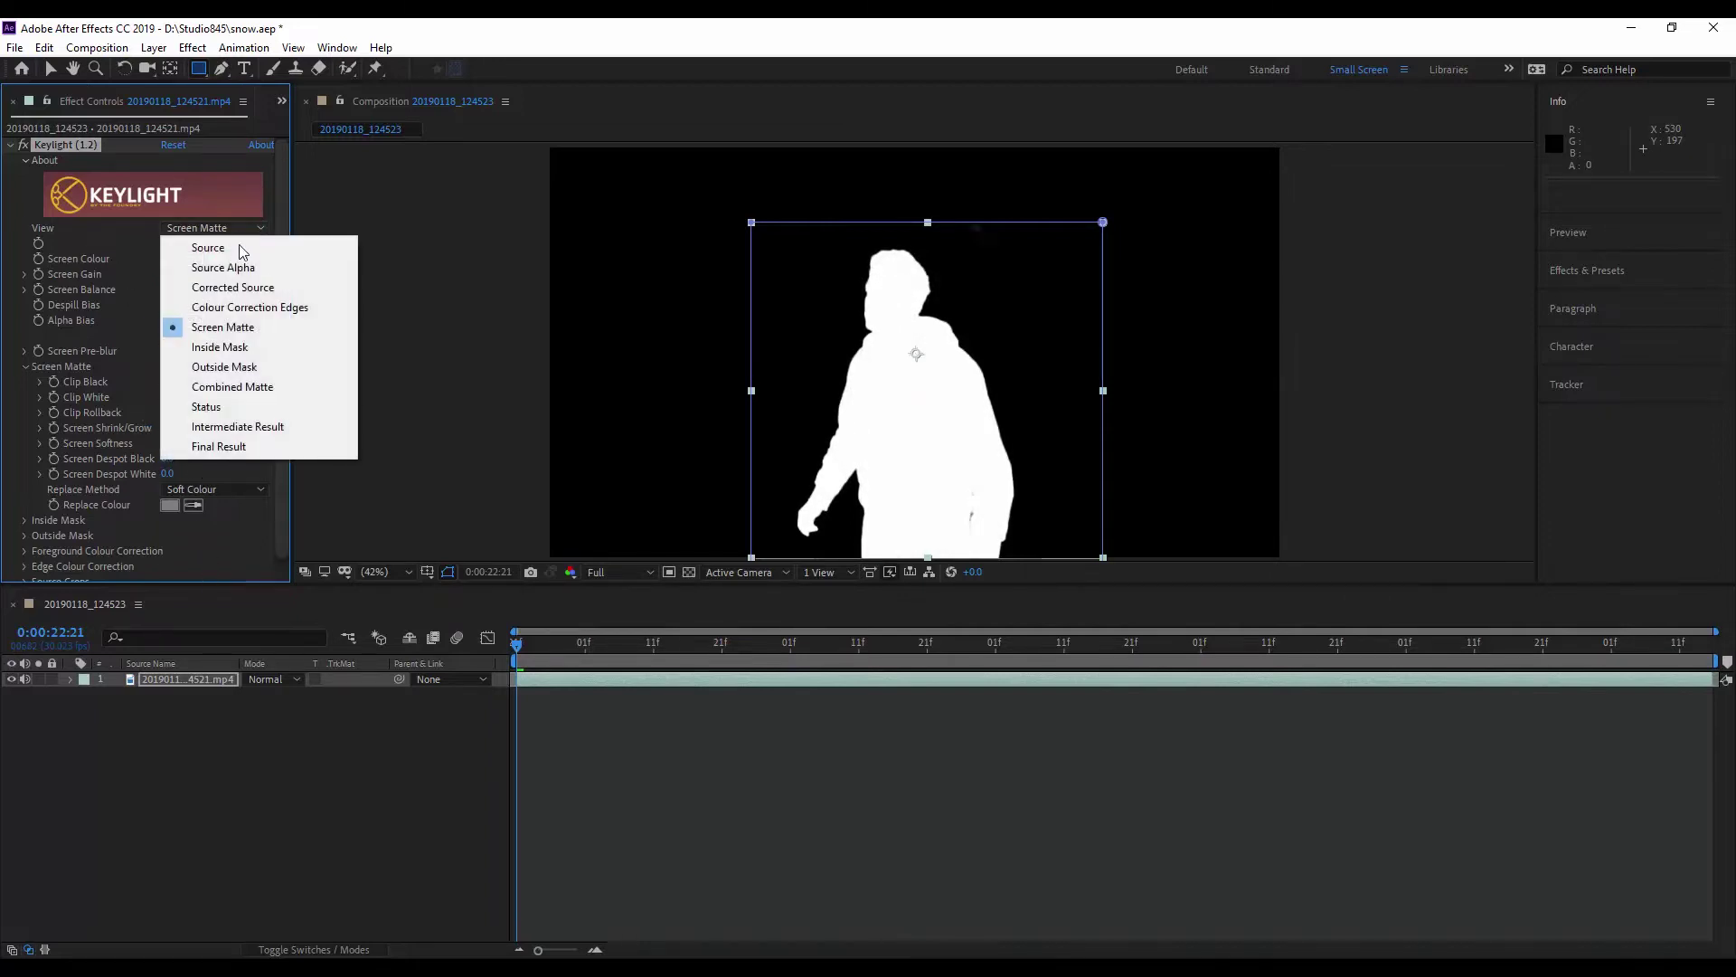
click(231, 446)
click(192, 678)
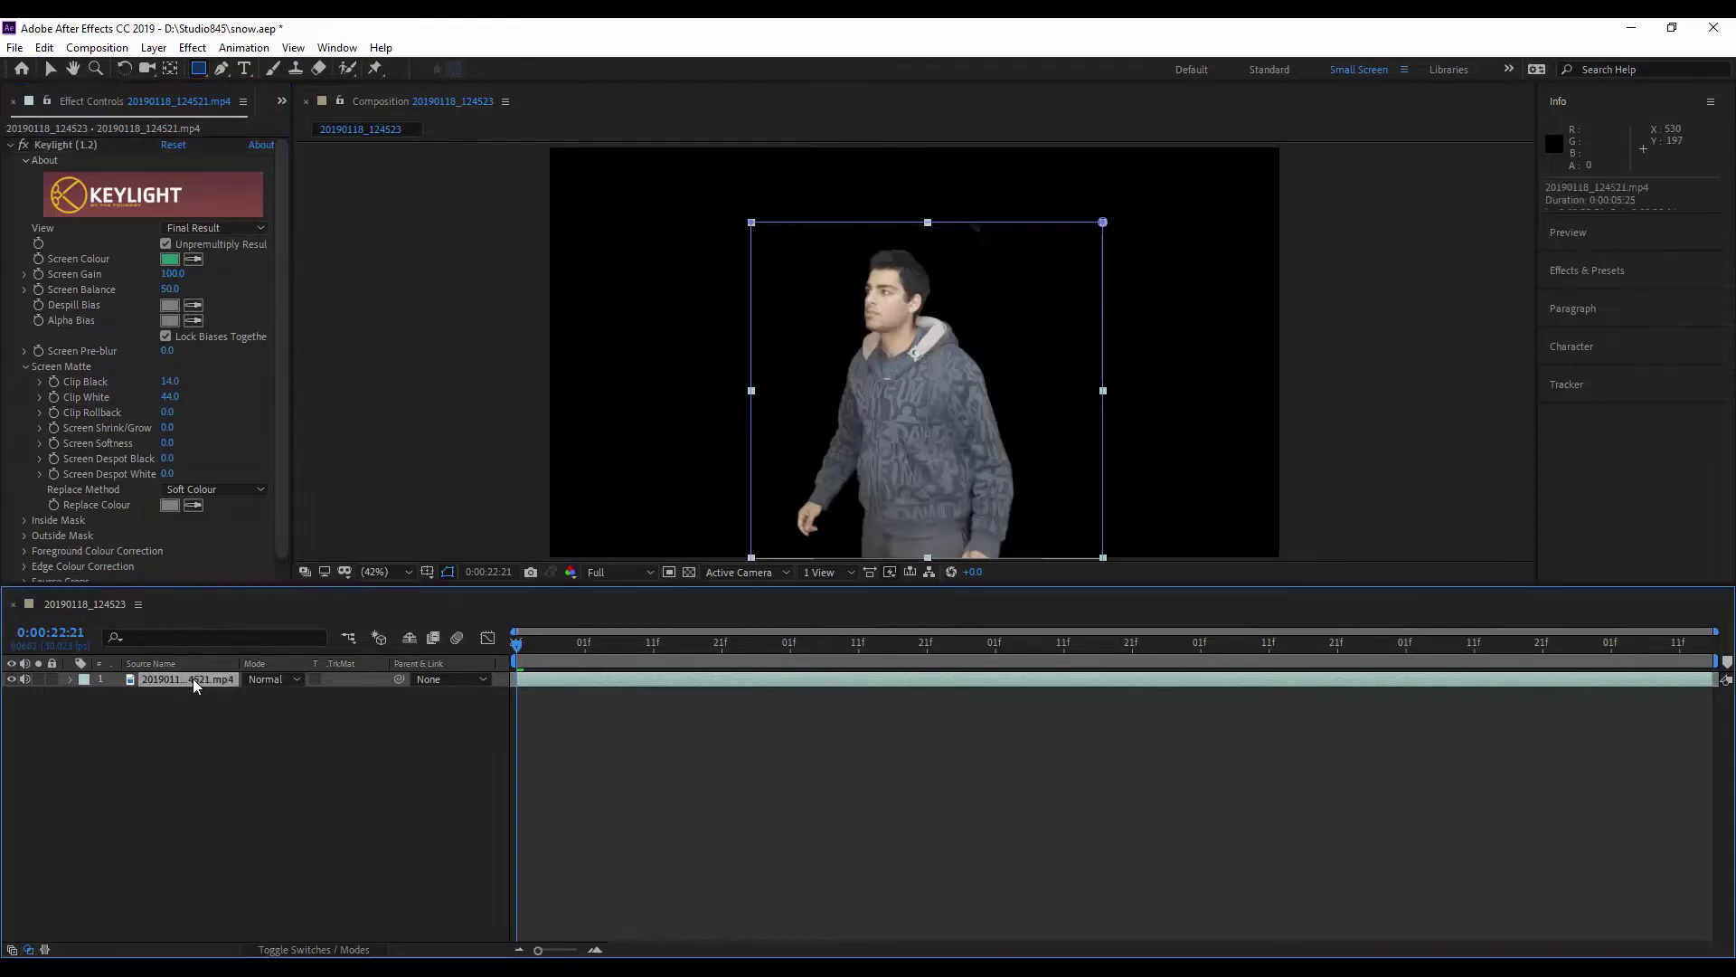
key(ctrl+d)
- Remove Keylight from the copy and give it the keyed layer as Alpha Matte
click(69, 141)
key(Delete)
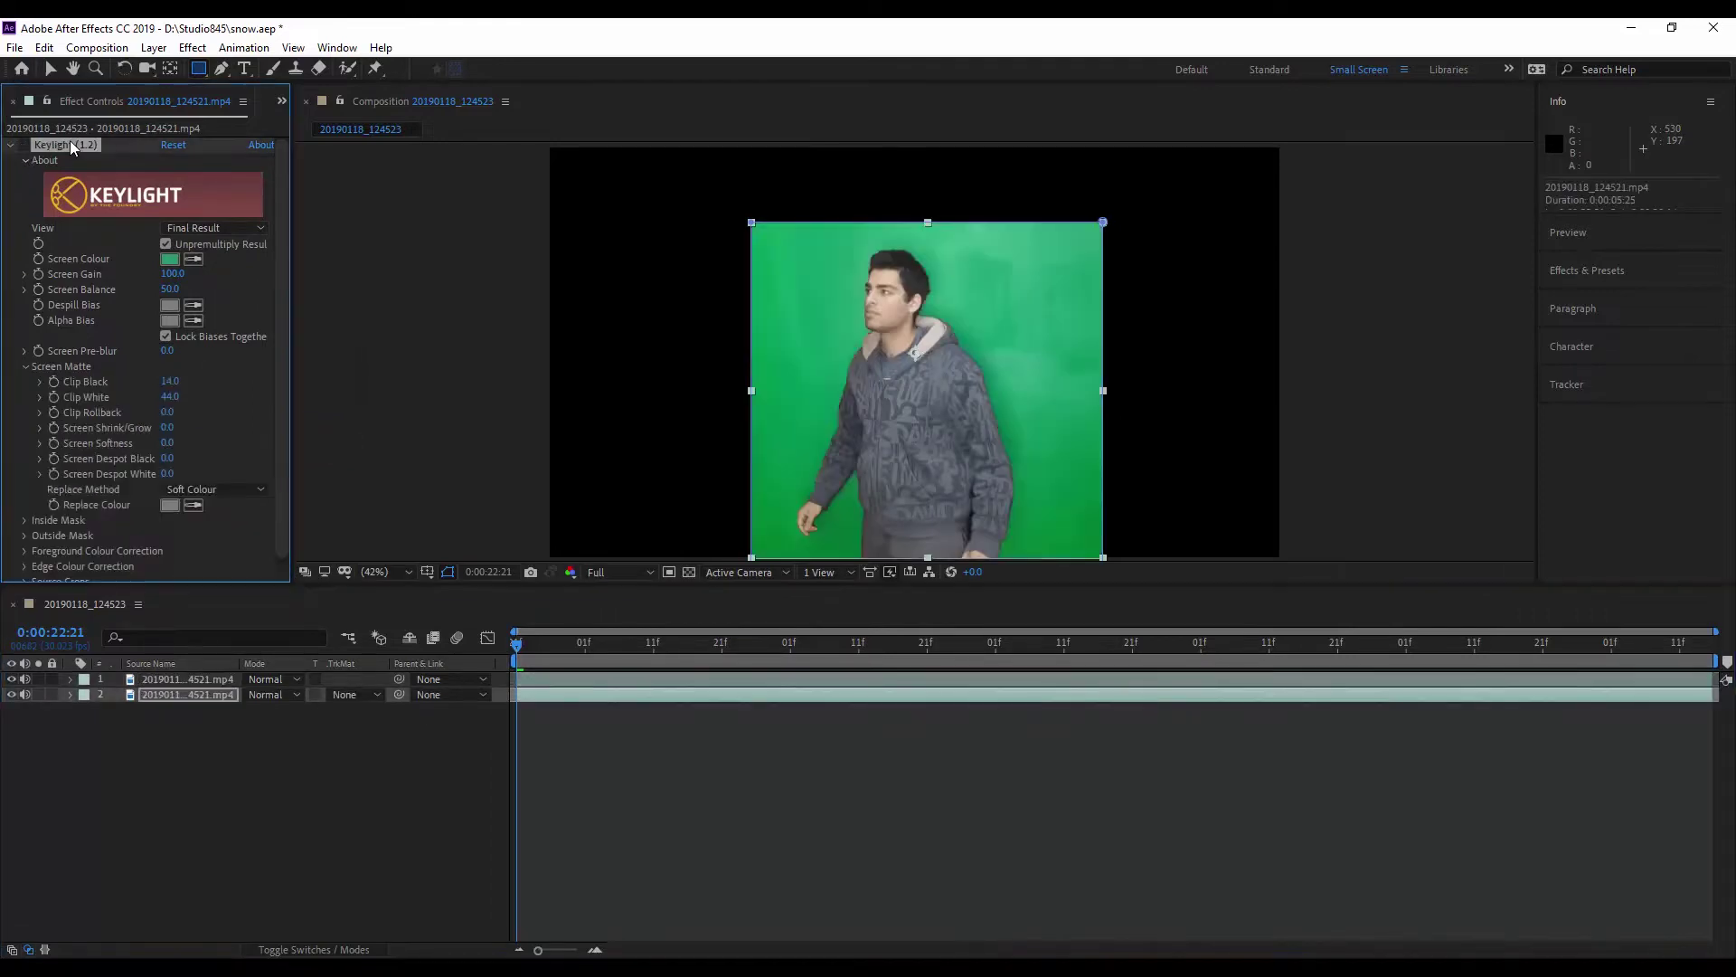
click(355, 945)
click(351, 946)
click(351, 694)
click(376, 740)
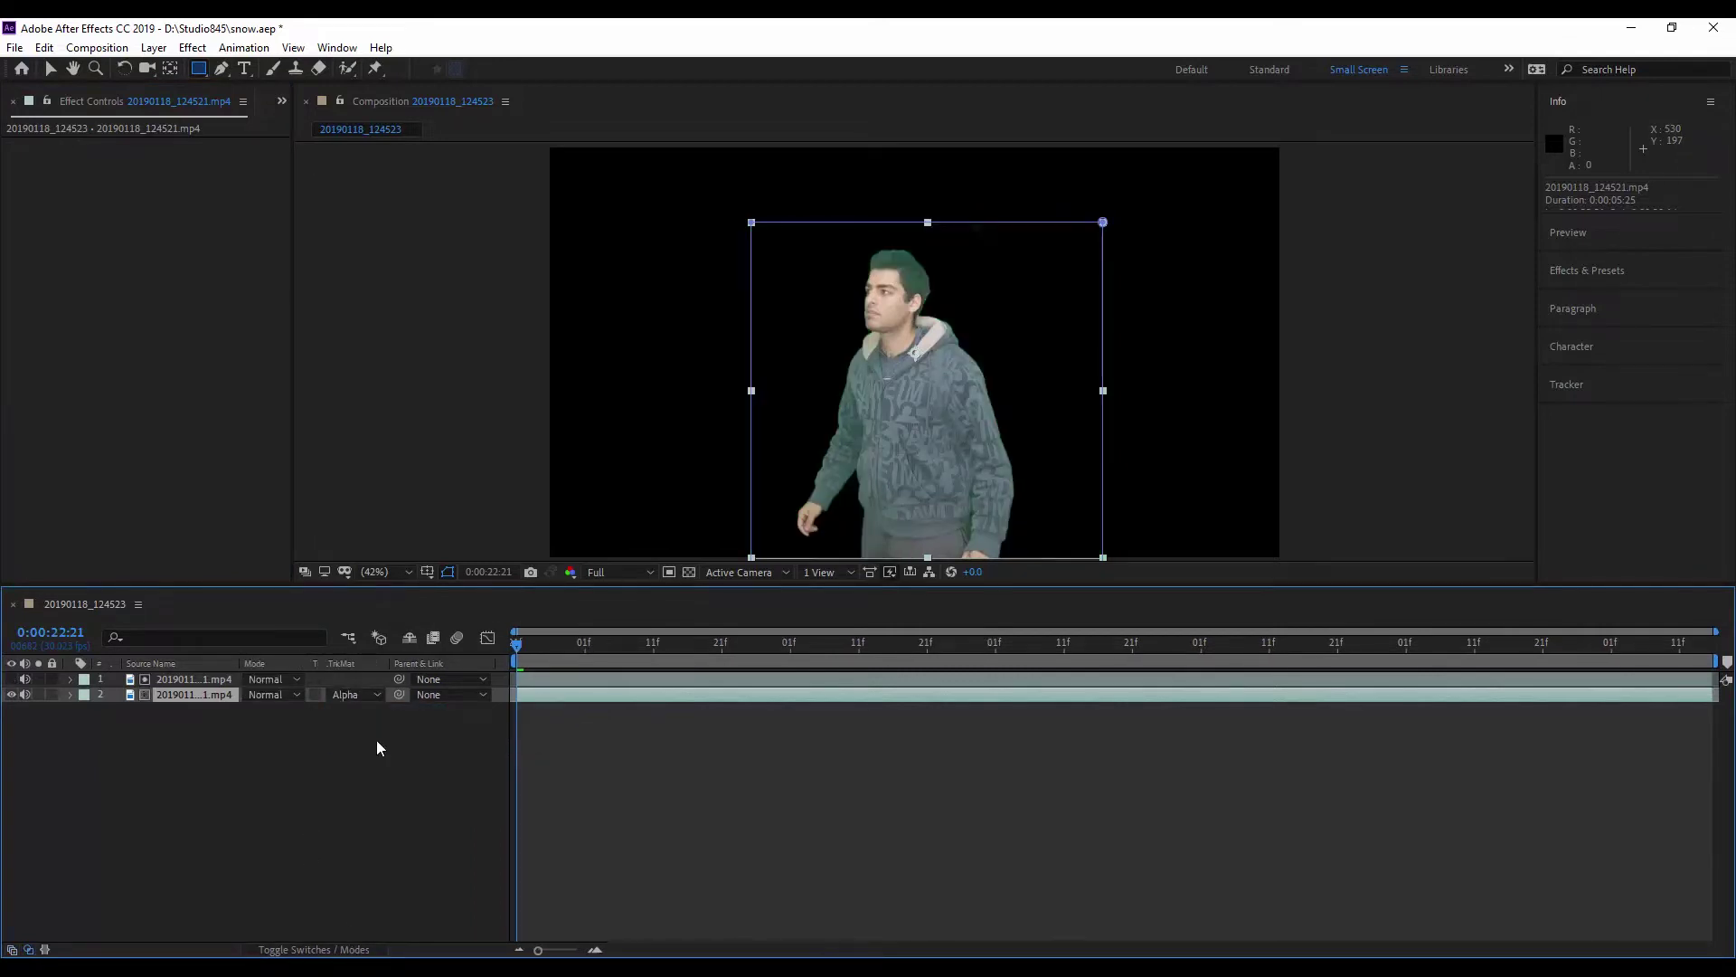
- Raise the keyed top layer's Clip Black to 30 and check later frames
click(216, 678)
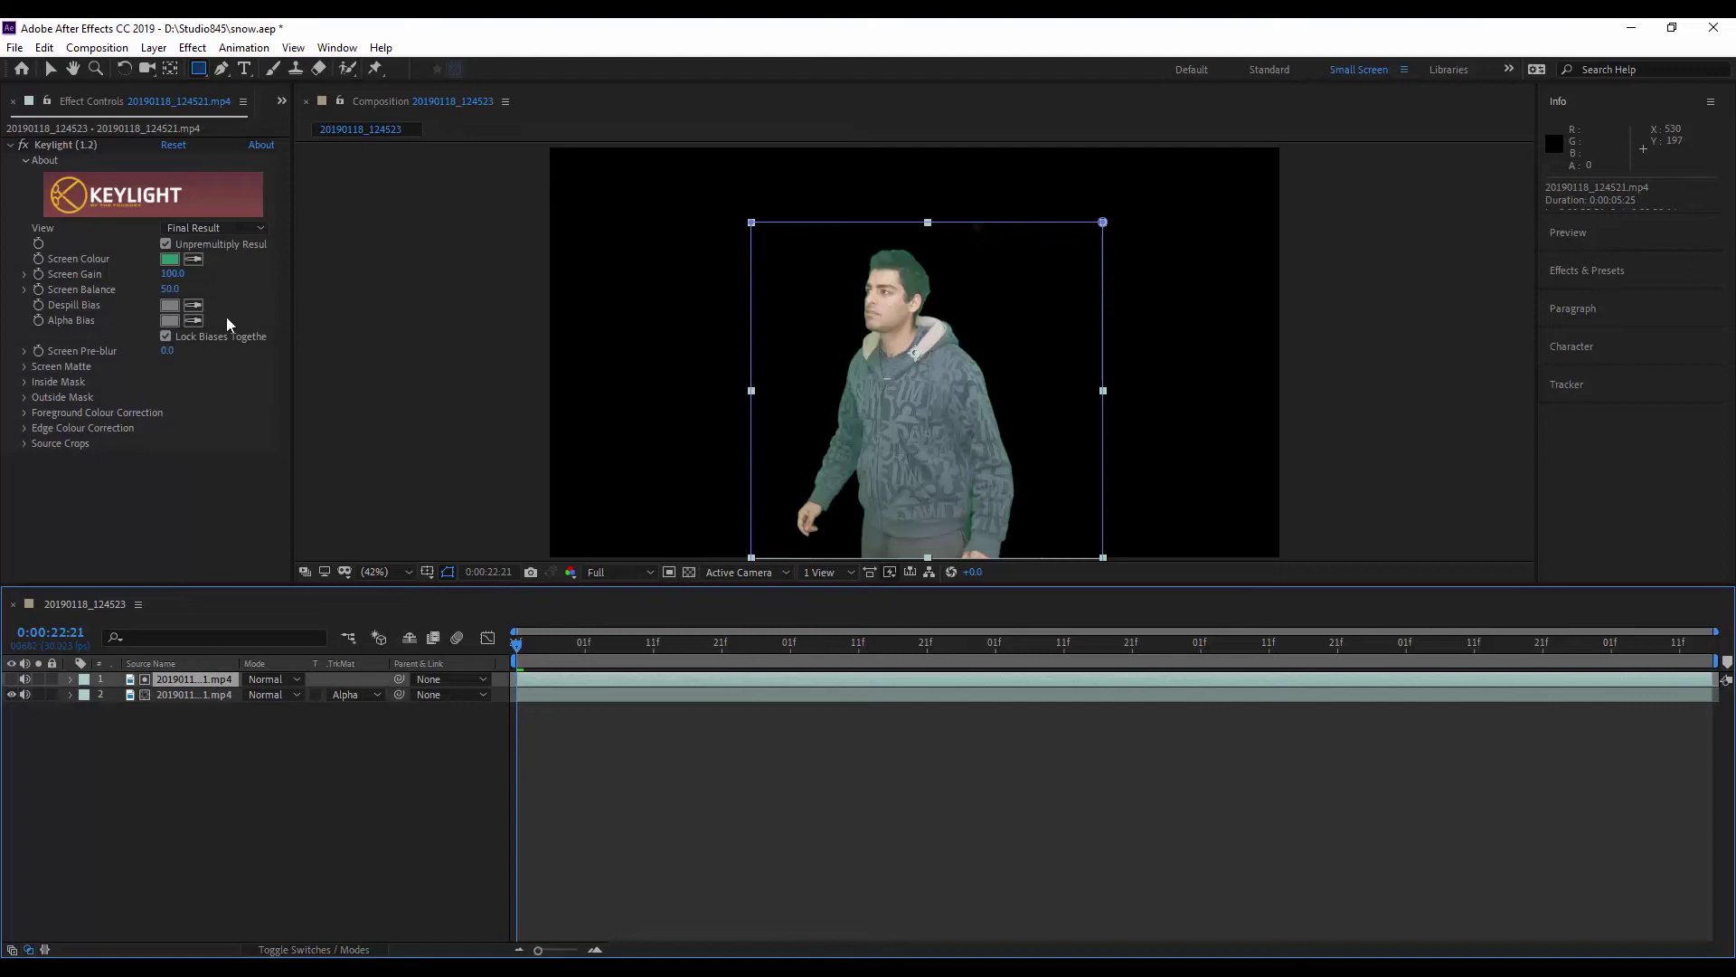
click(23, 367)
drag(165, 386, 173, 381)
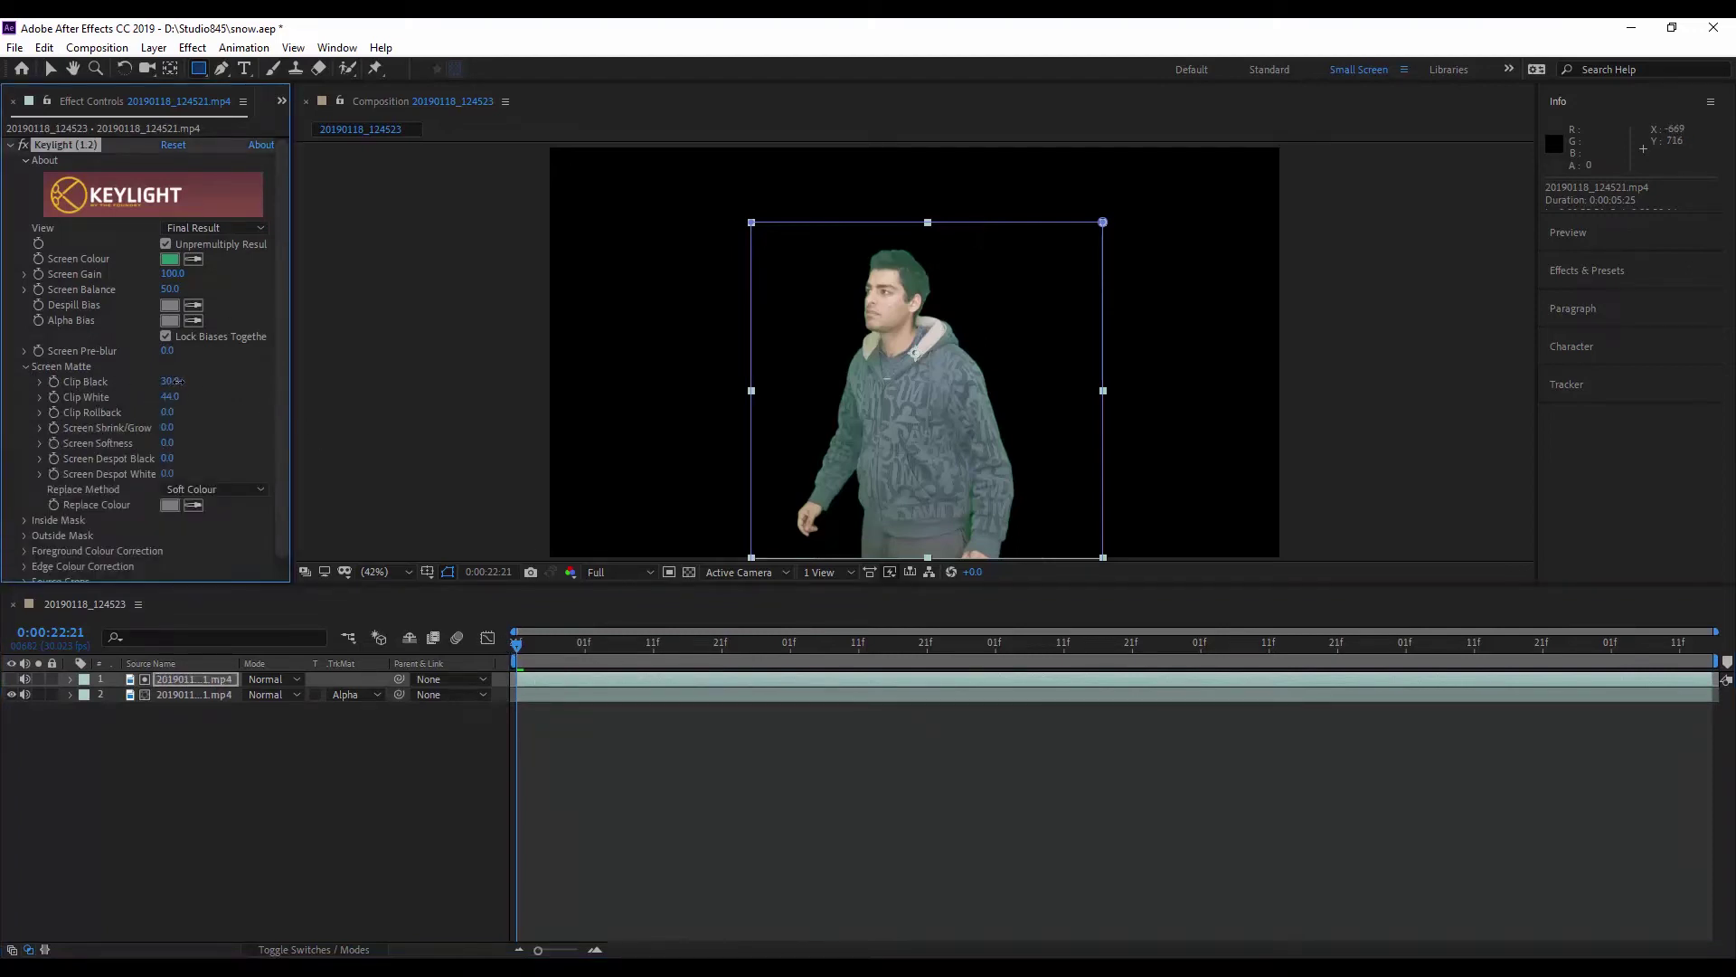
drag(521, 657, 1454, 701)
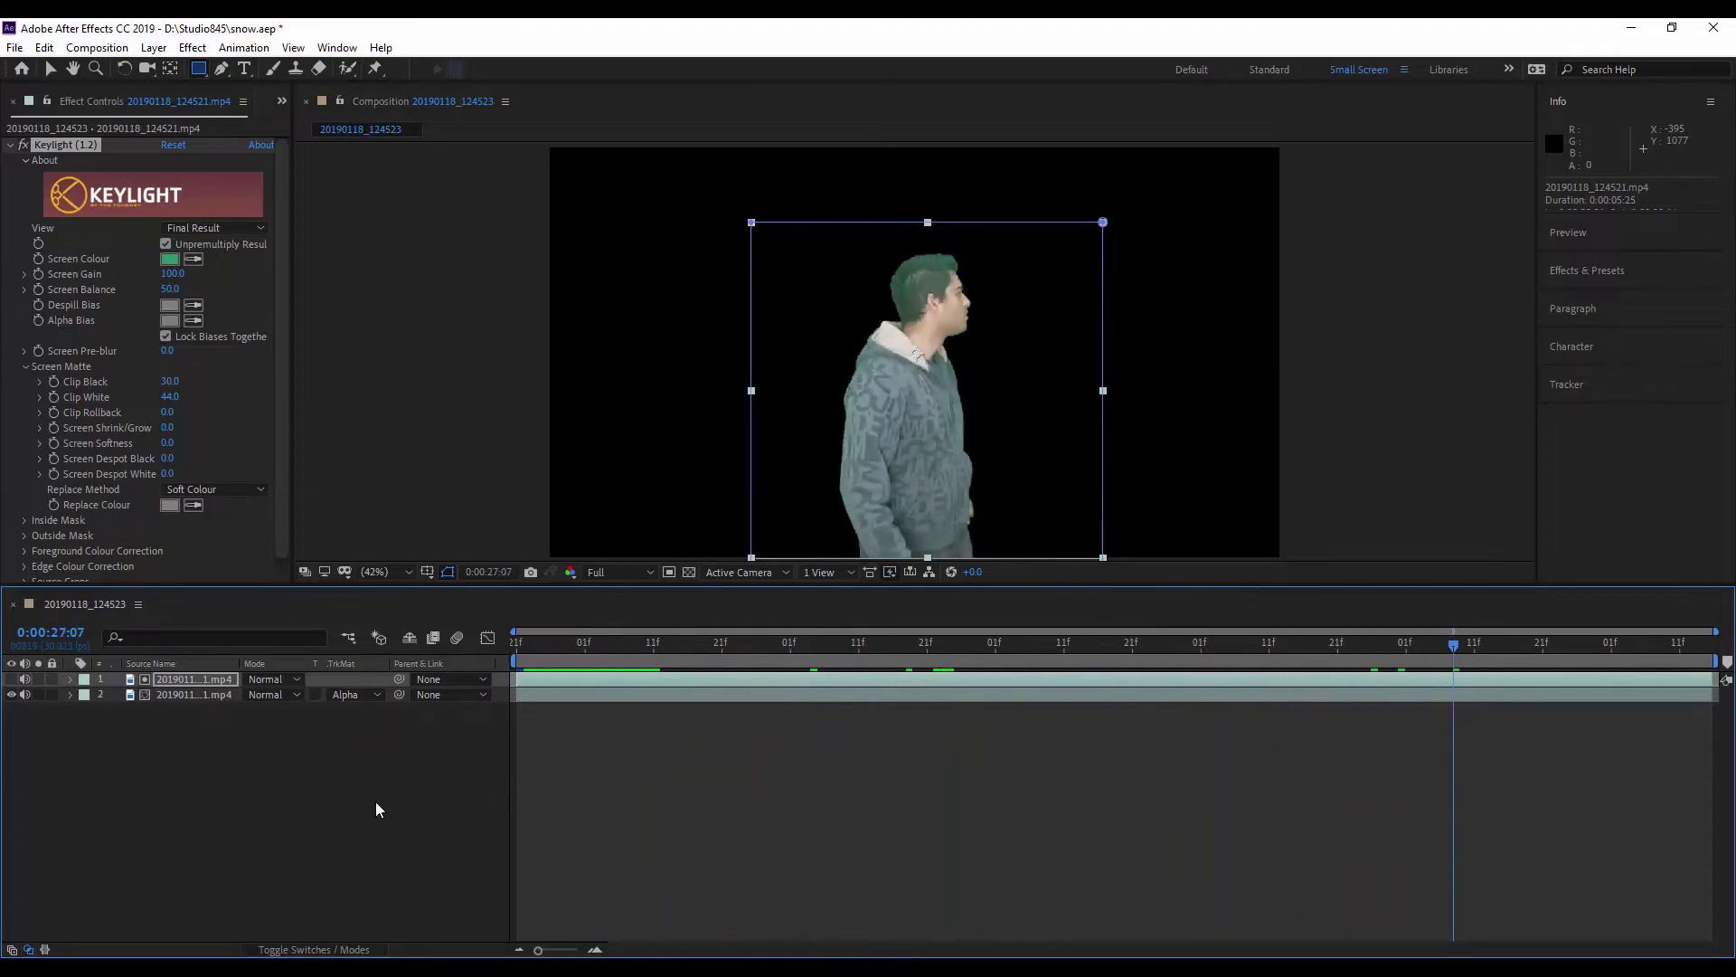
- Pre-compose both layers into a composition named 'keyed'
right_click(170, 682)
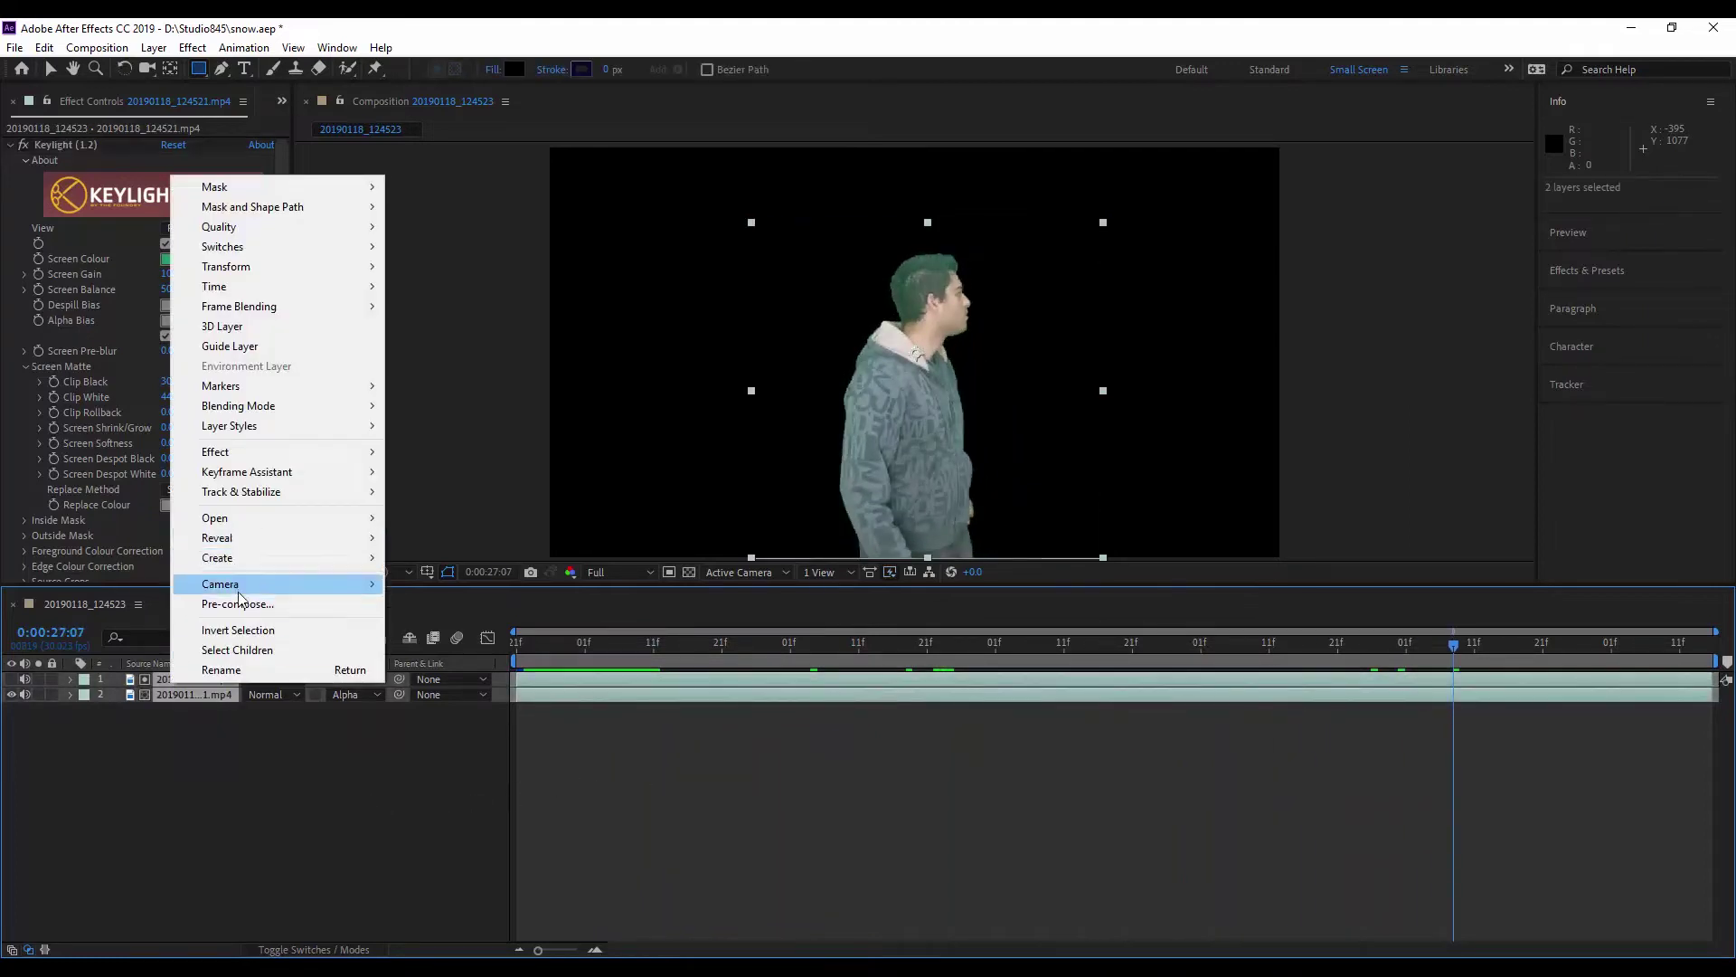
click(238, 603)
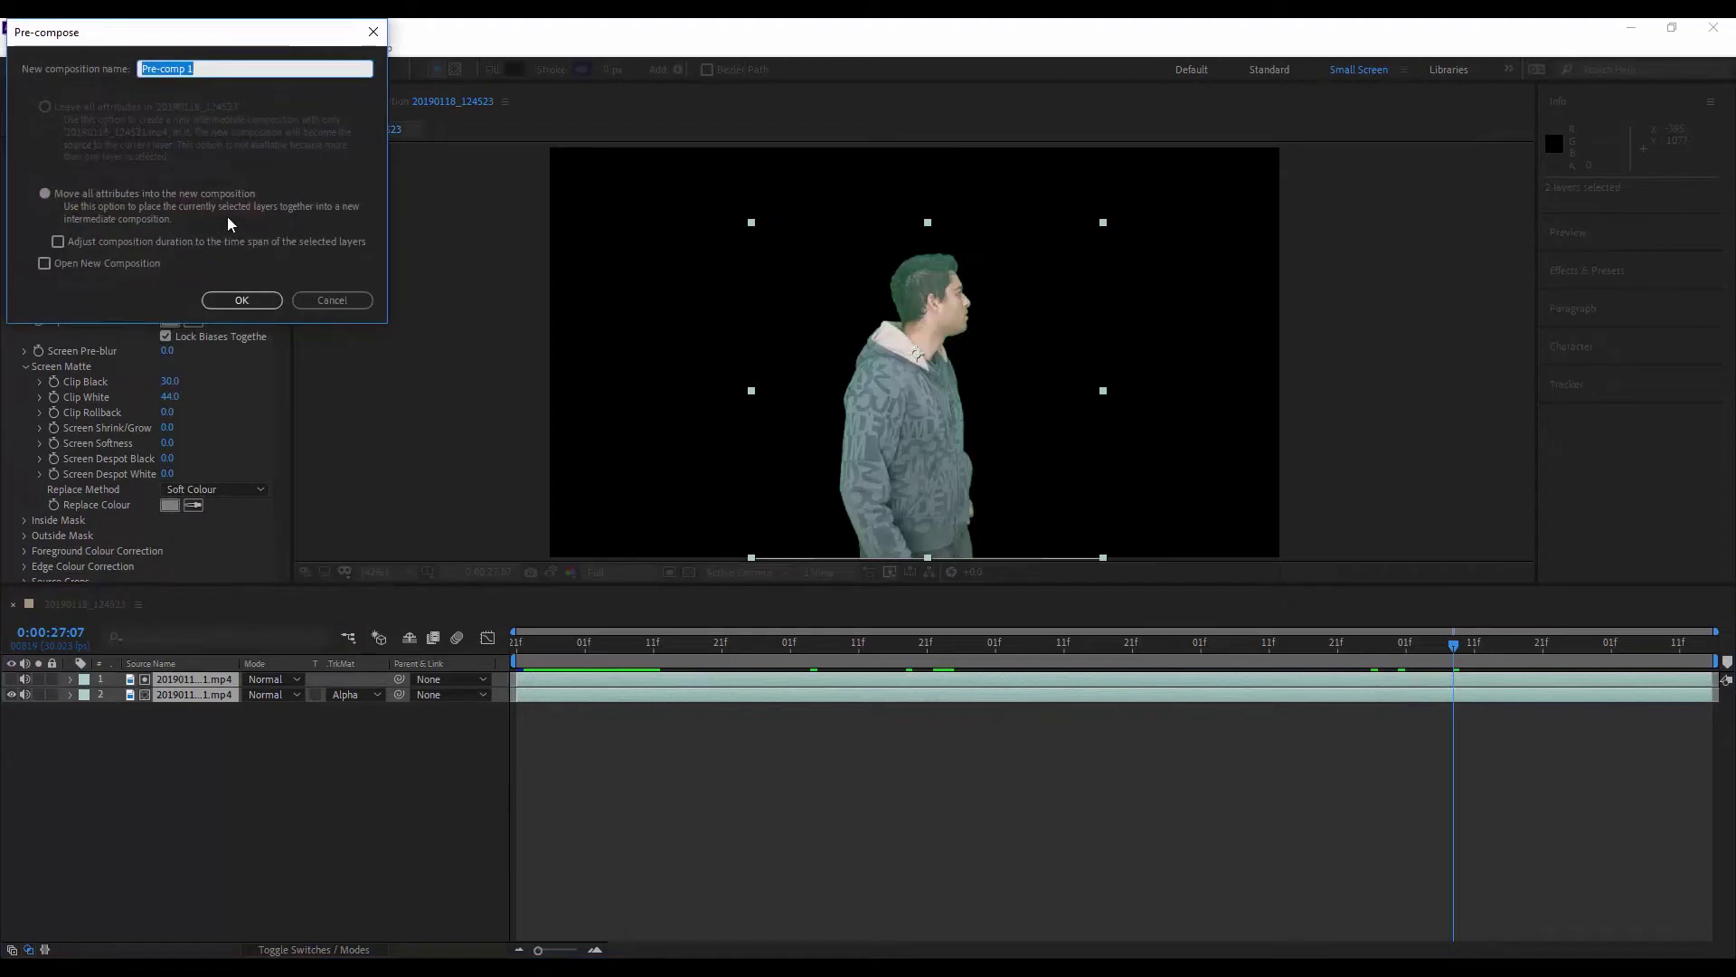
text(keyed)
key(Return)
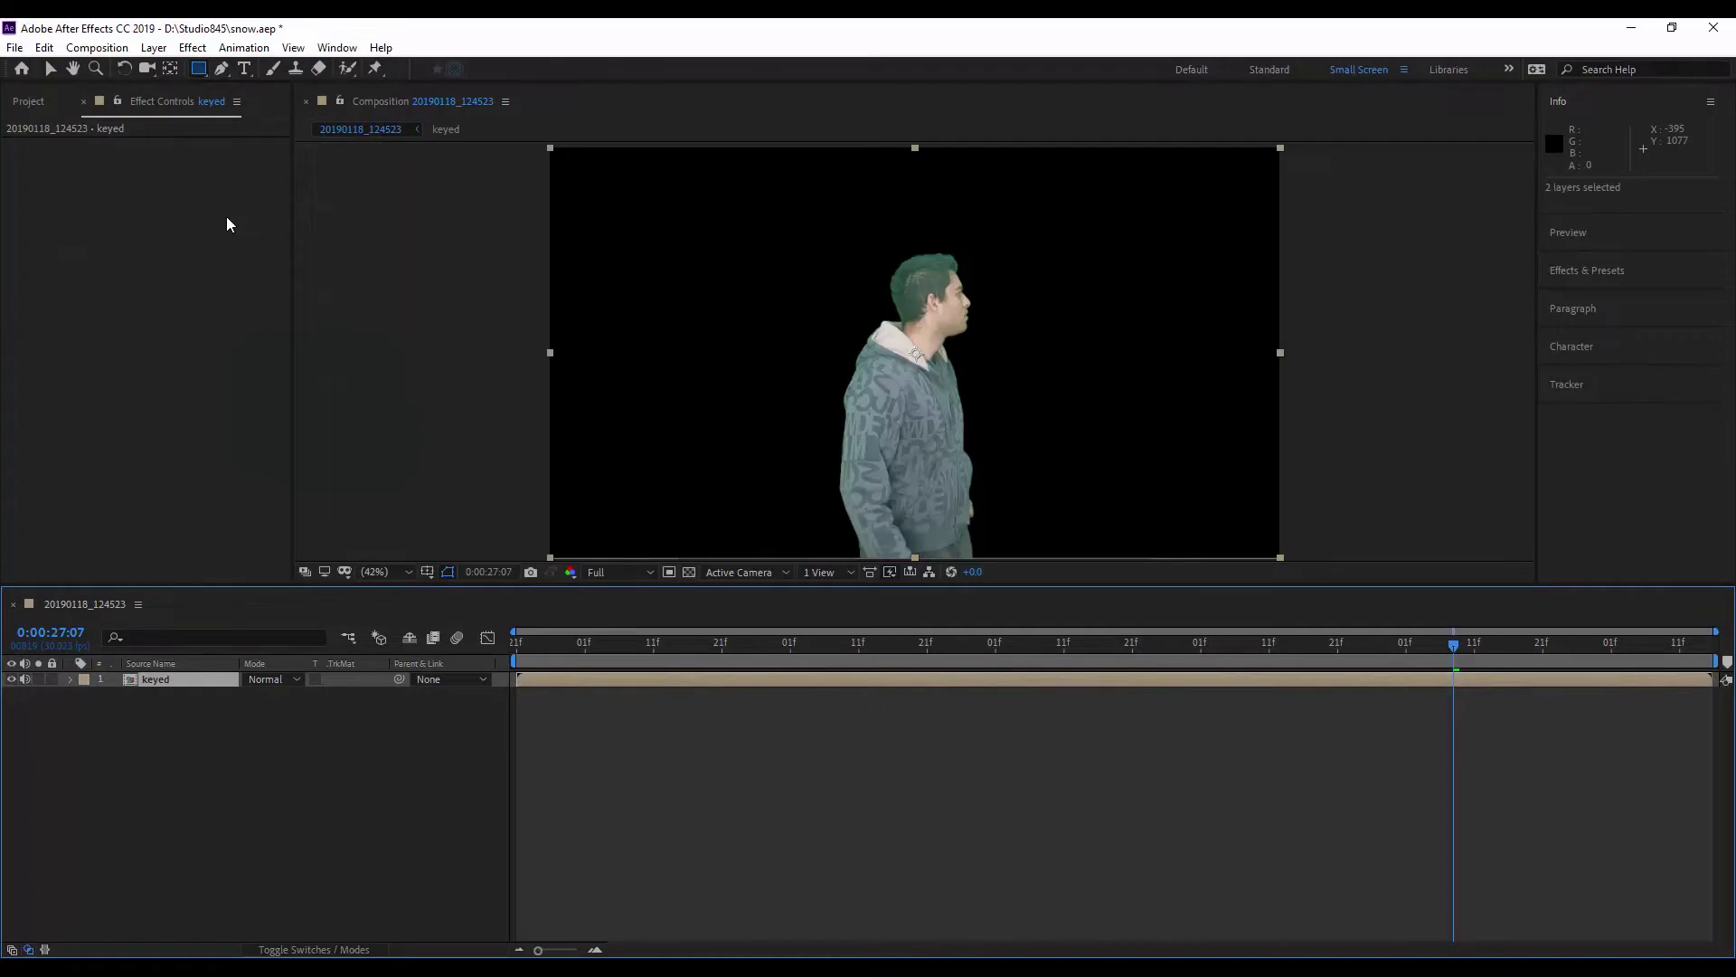
- Apply Simple Choker to the 'keyed' layer with Choke Matte 2
click(148, 682)
key(ctrl+space)
text(simple)
key(Return)
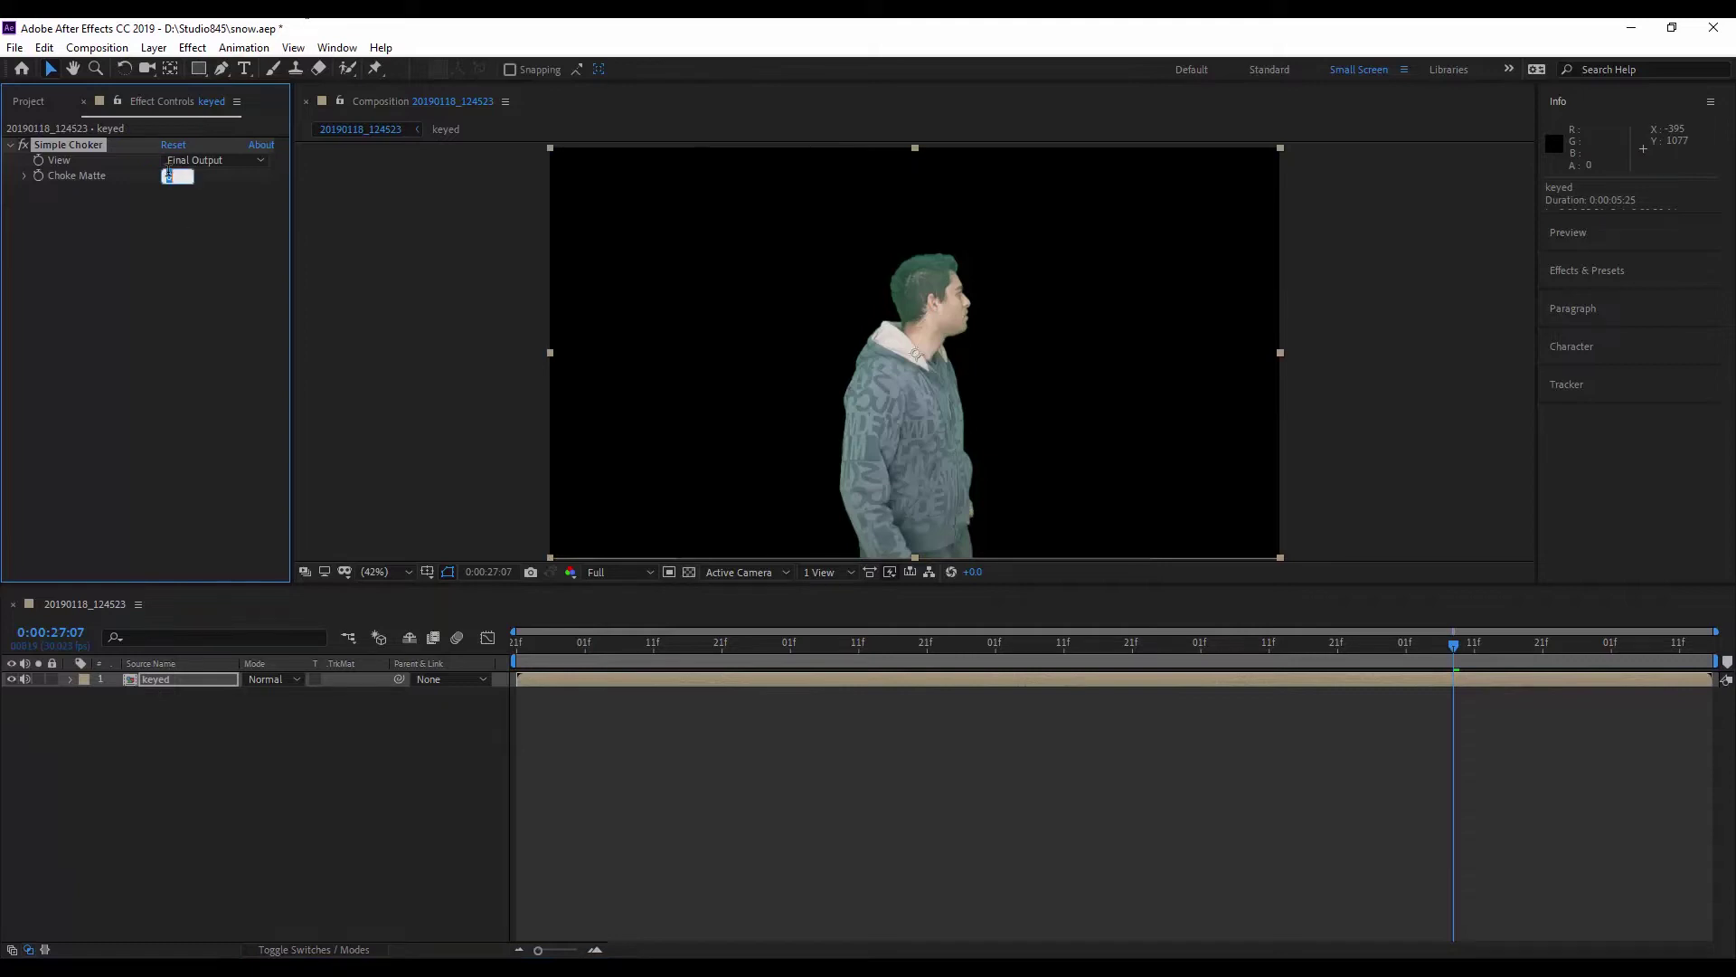
key(Return)
- Add a Hue/Saturation effect to the 'keyed' layer
click(180, 679)
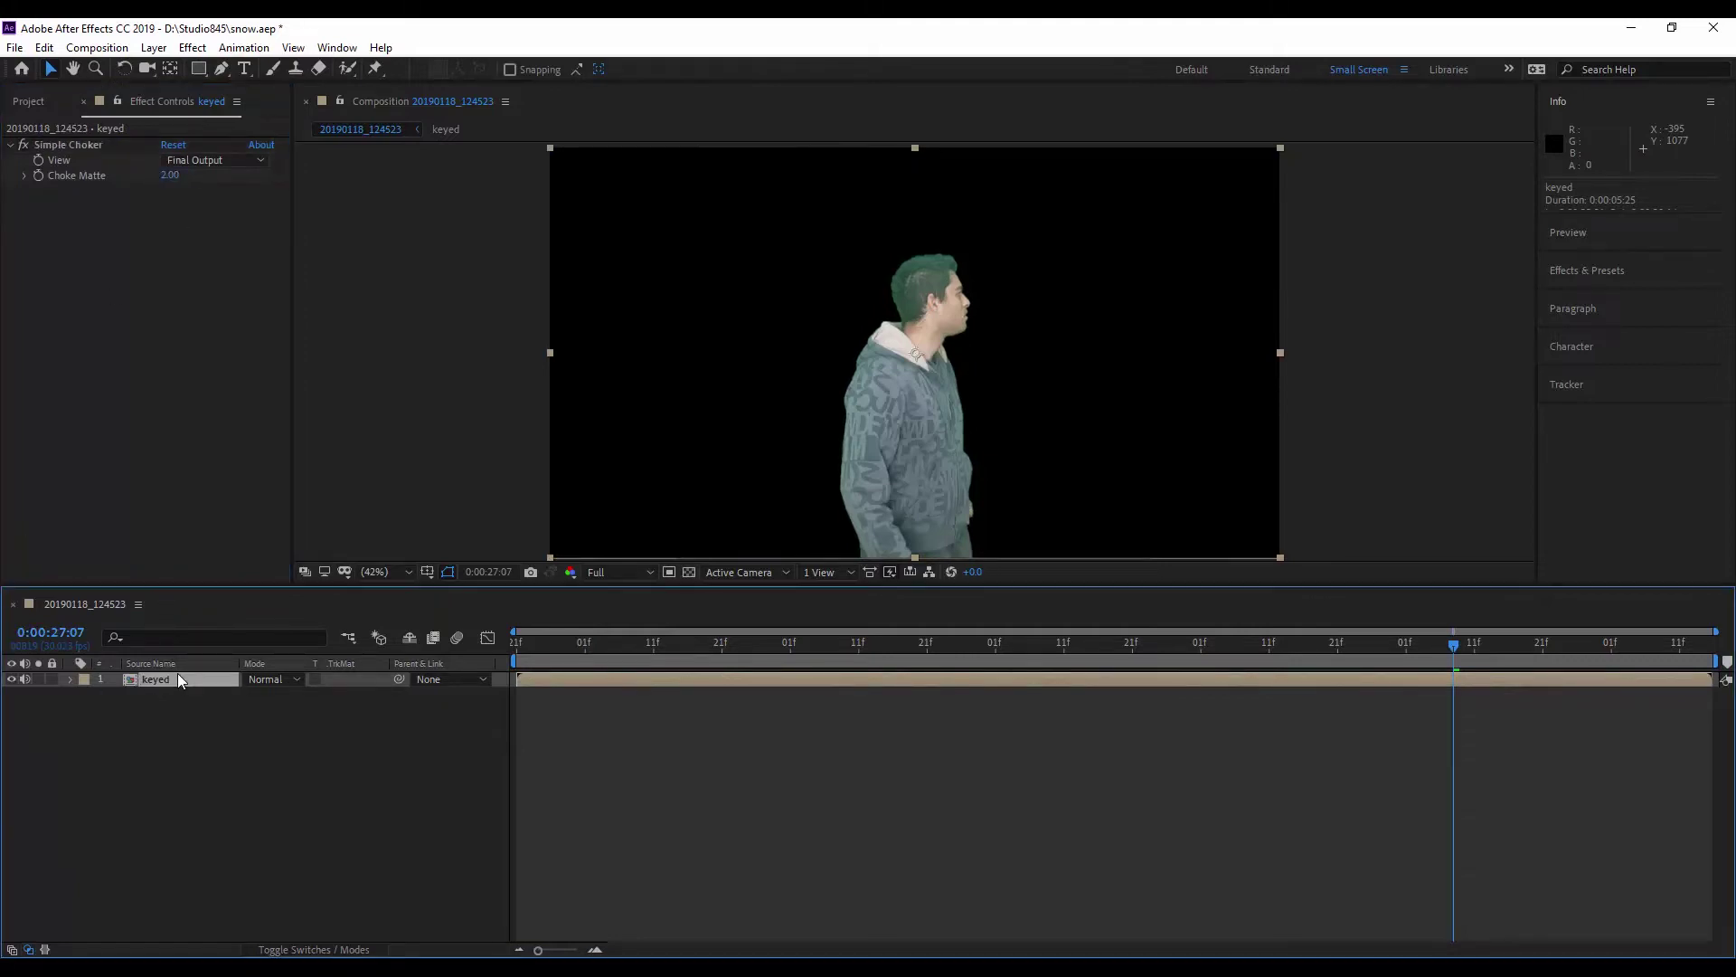
key(ctrl+space)
text(hue)
key(Return)
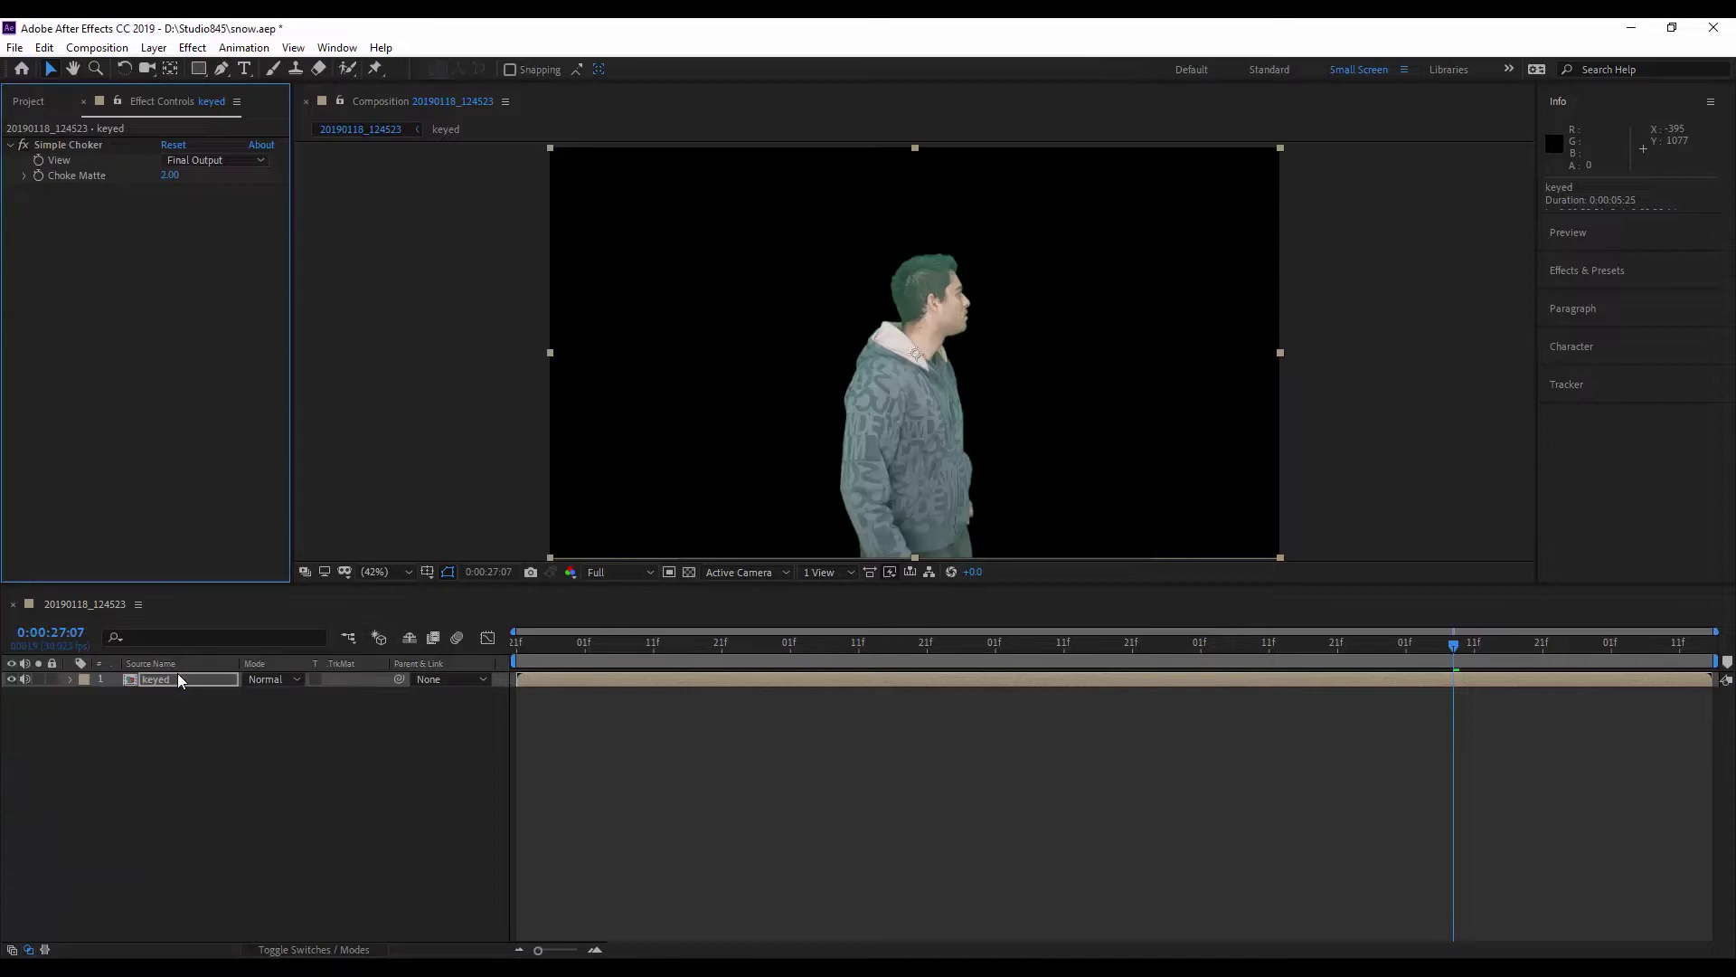
- Desaturate Greens to -100 and Cyans to -78 in Hue/Saturation
click(197, 207)
click(194, 278)
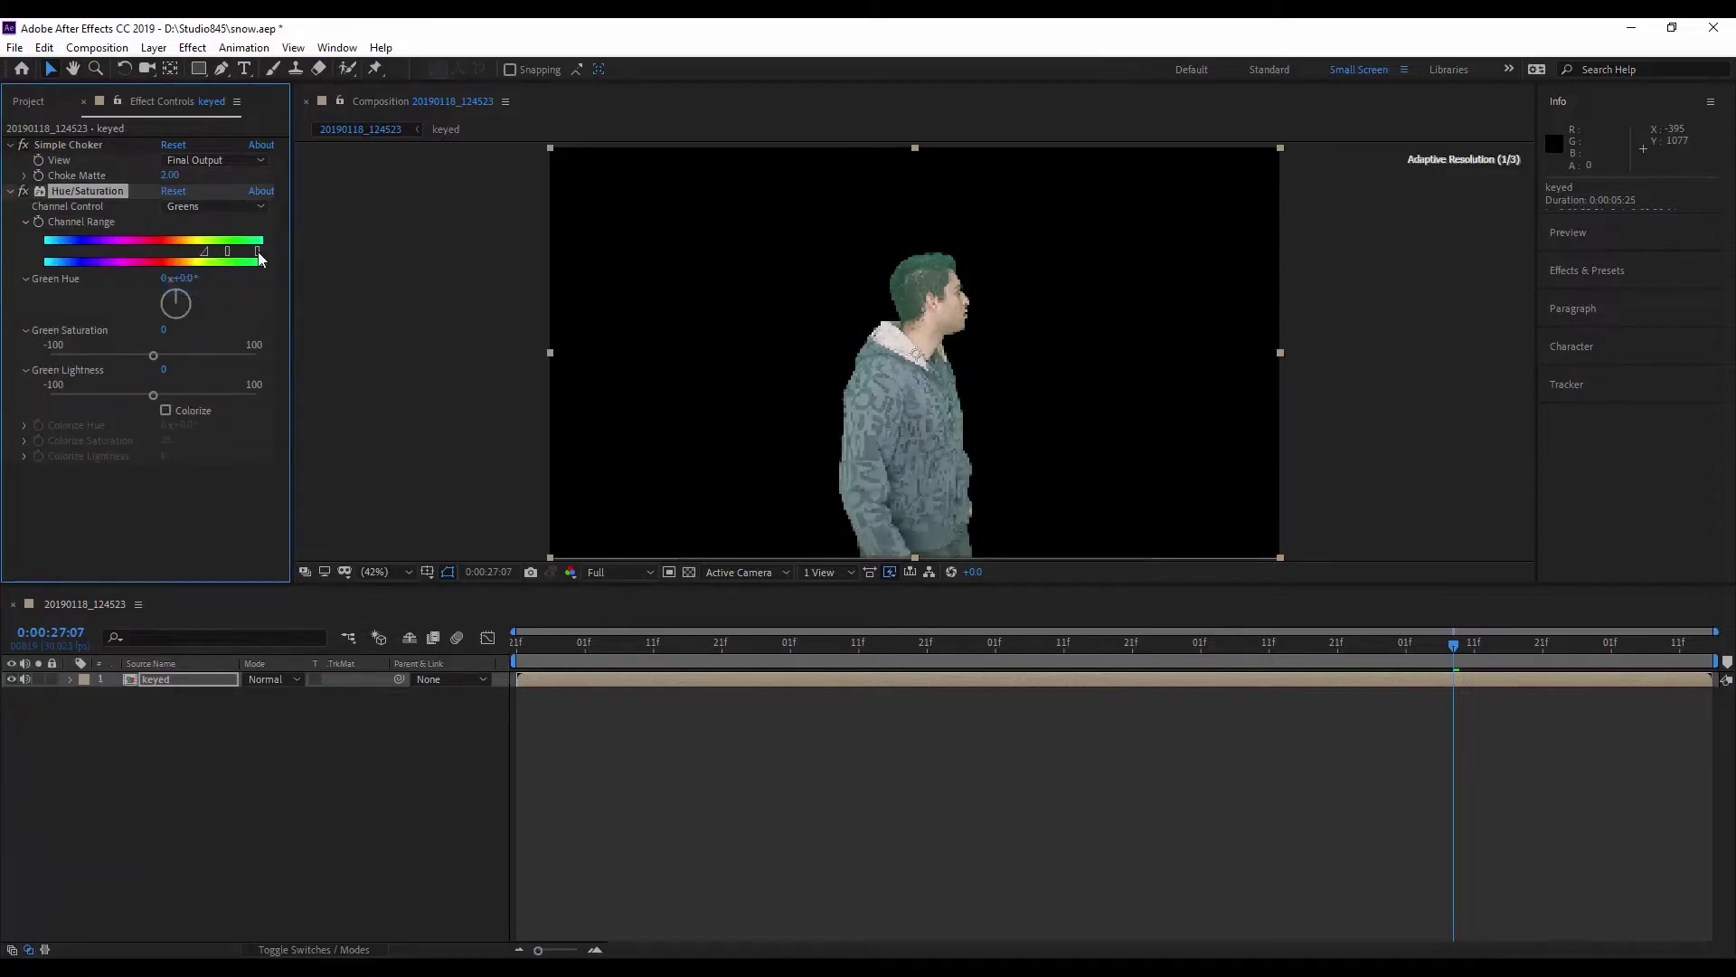
drag(152, 355, 55, 373)
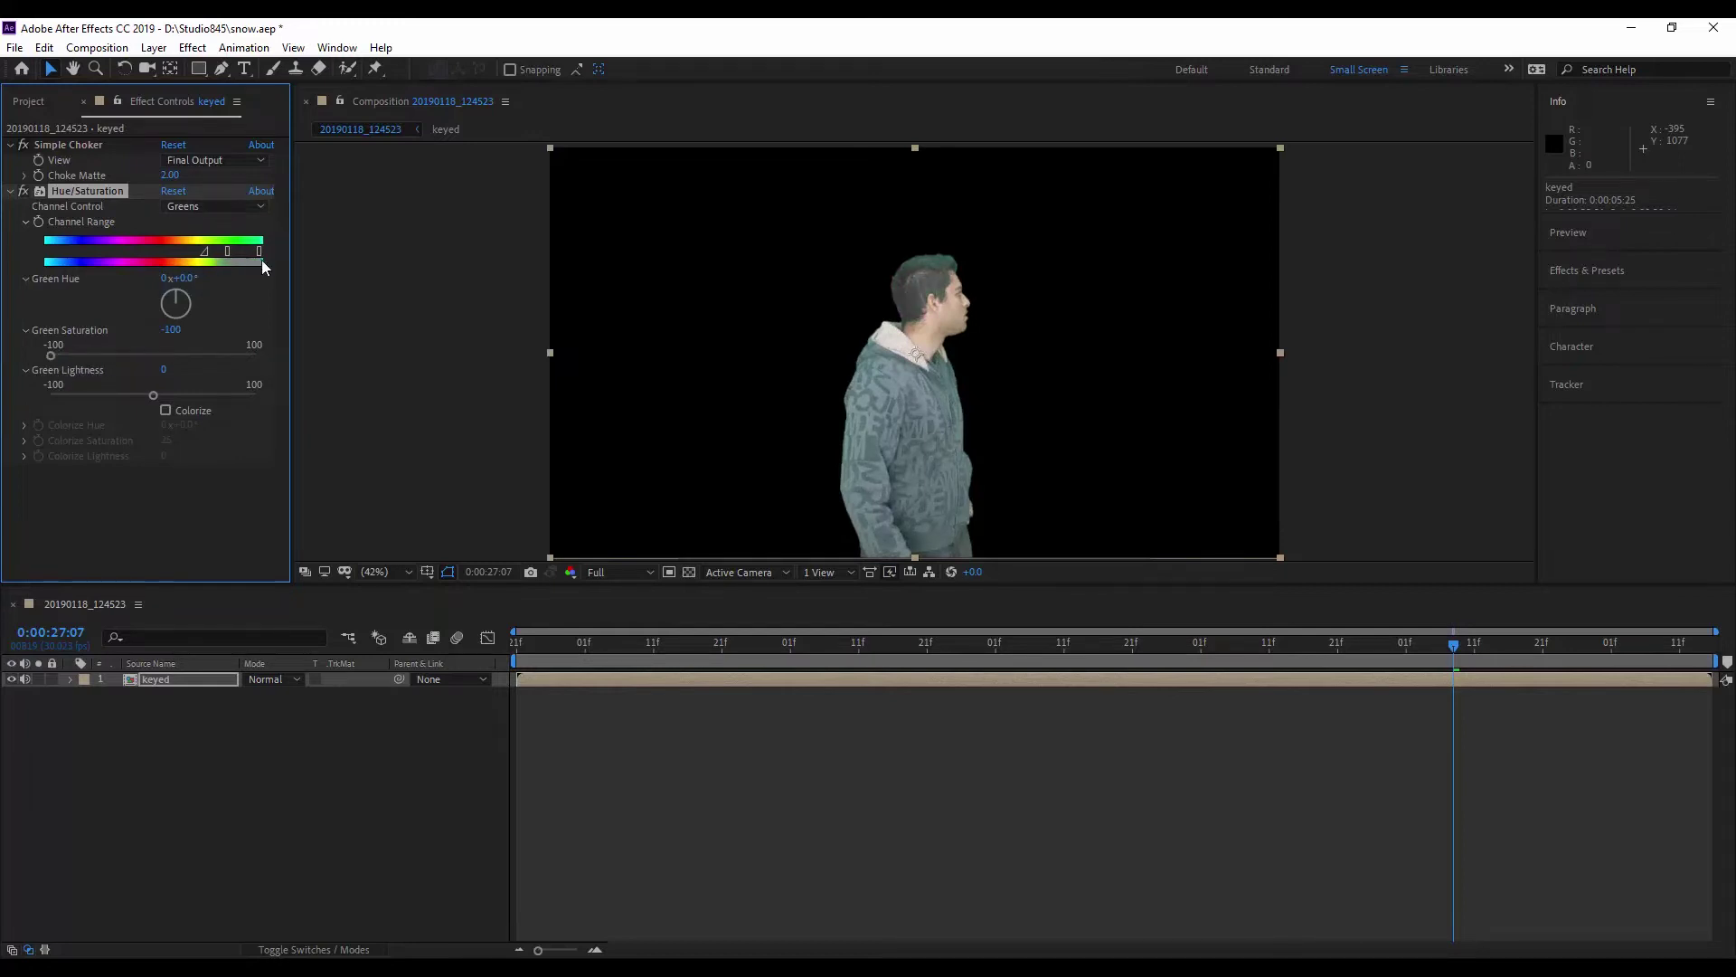
click(251, 209)
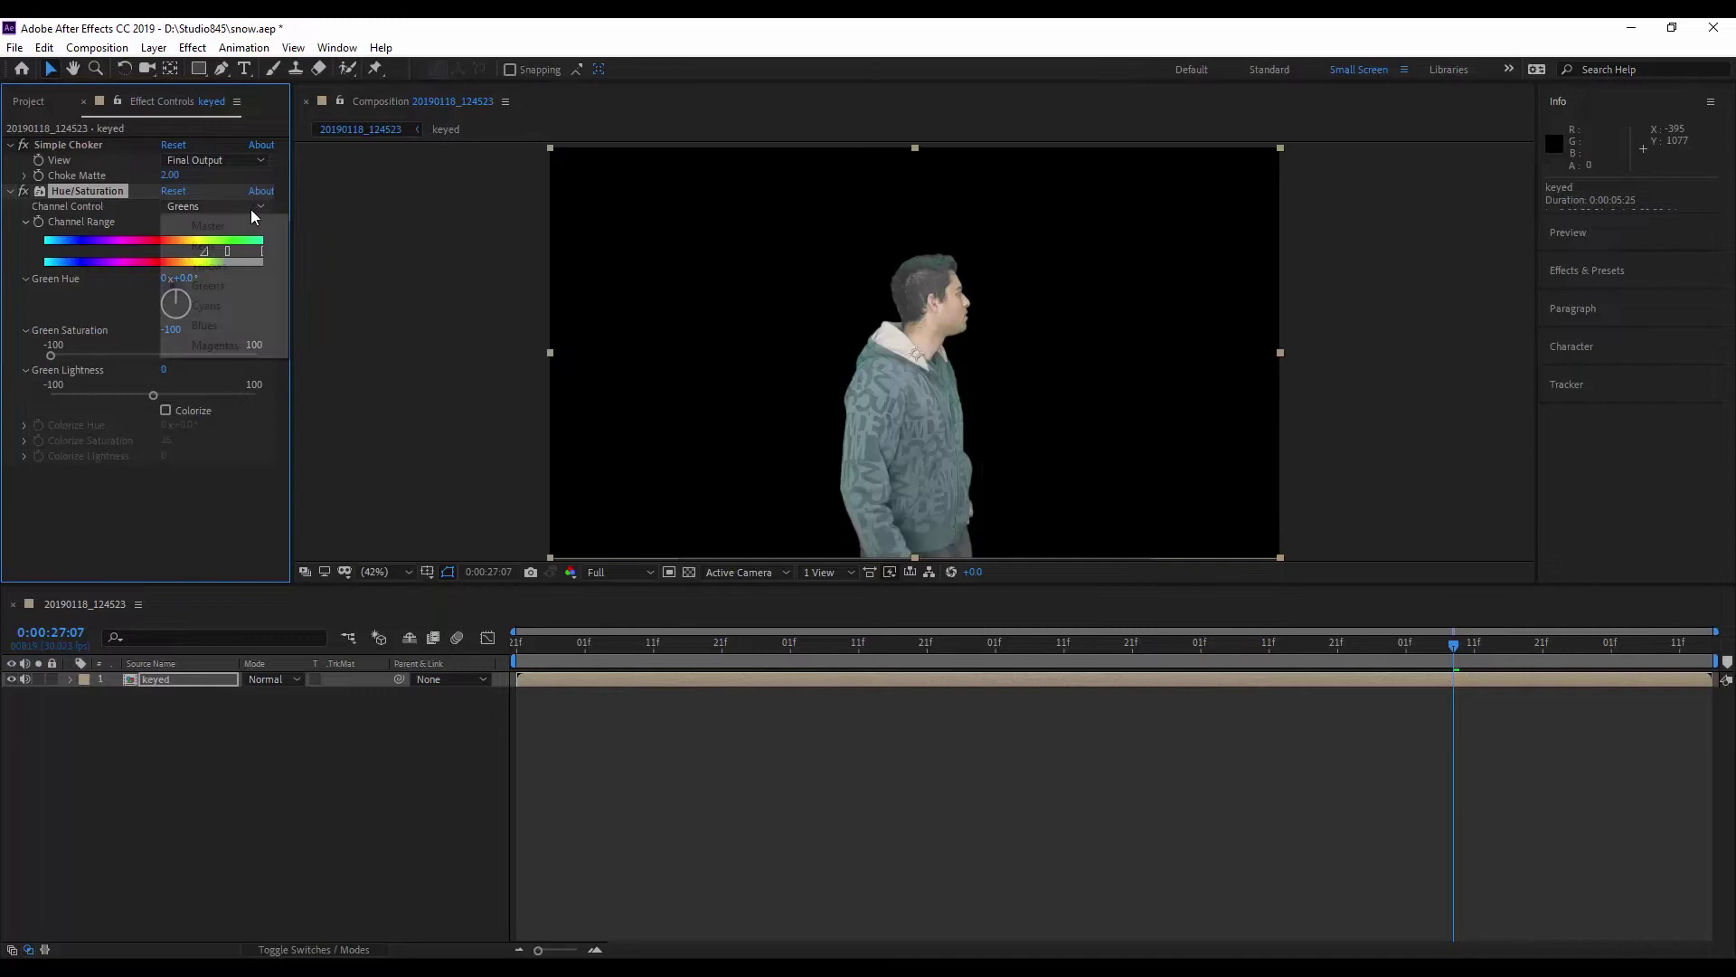
click(204, 304)
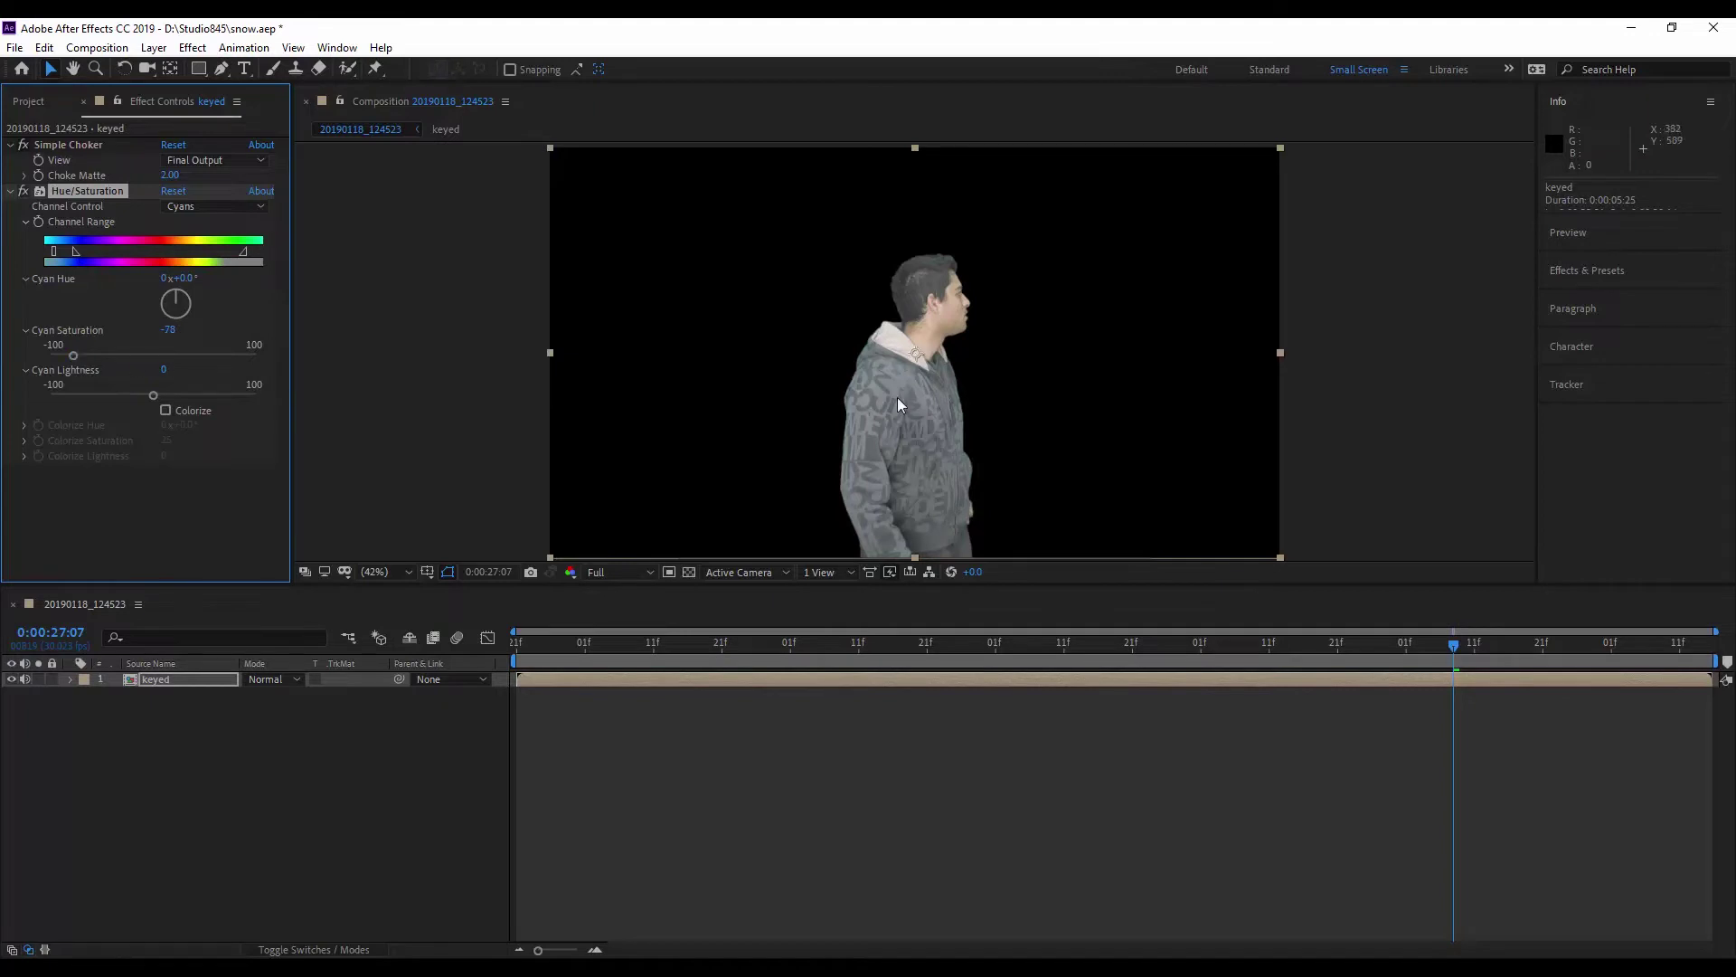
- Preview the clip from an earlier frame to check the grey, cleanly keyed man
drag(1447, 651, 590, 653)
key(space)
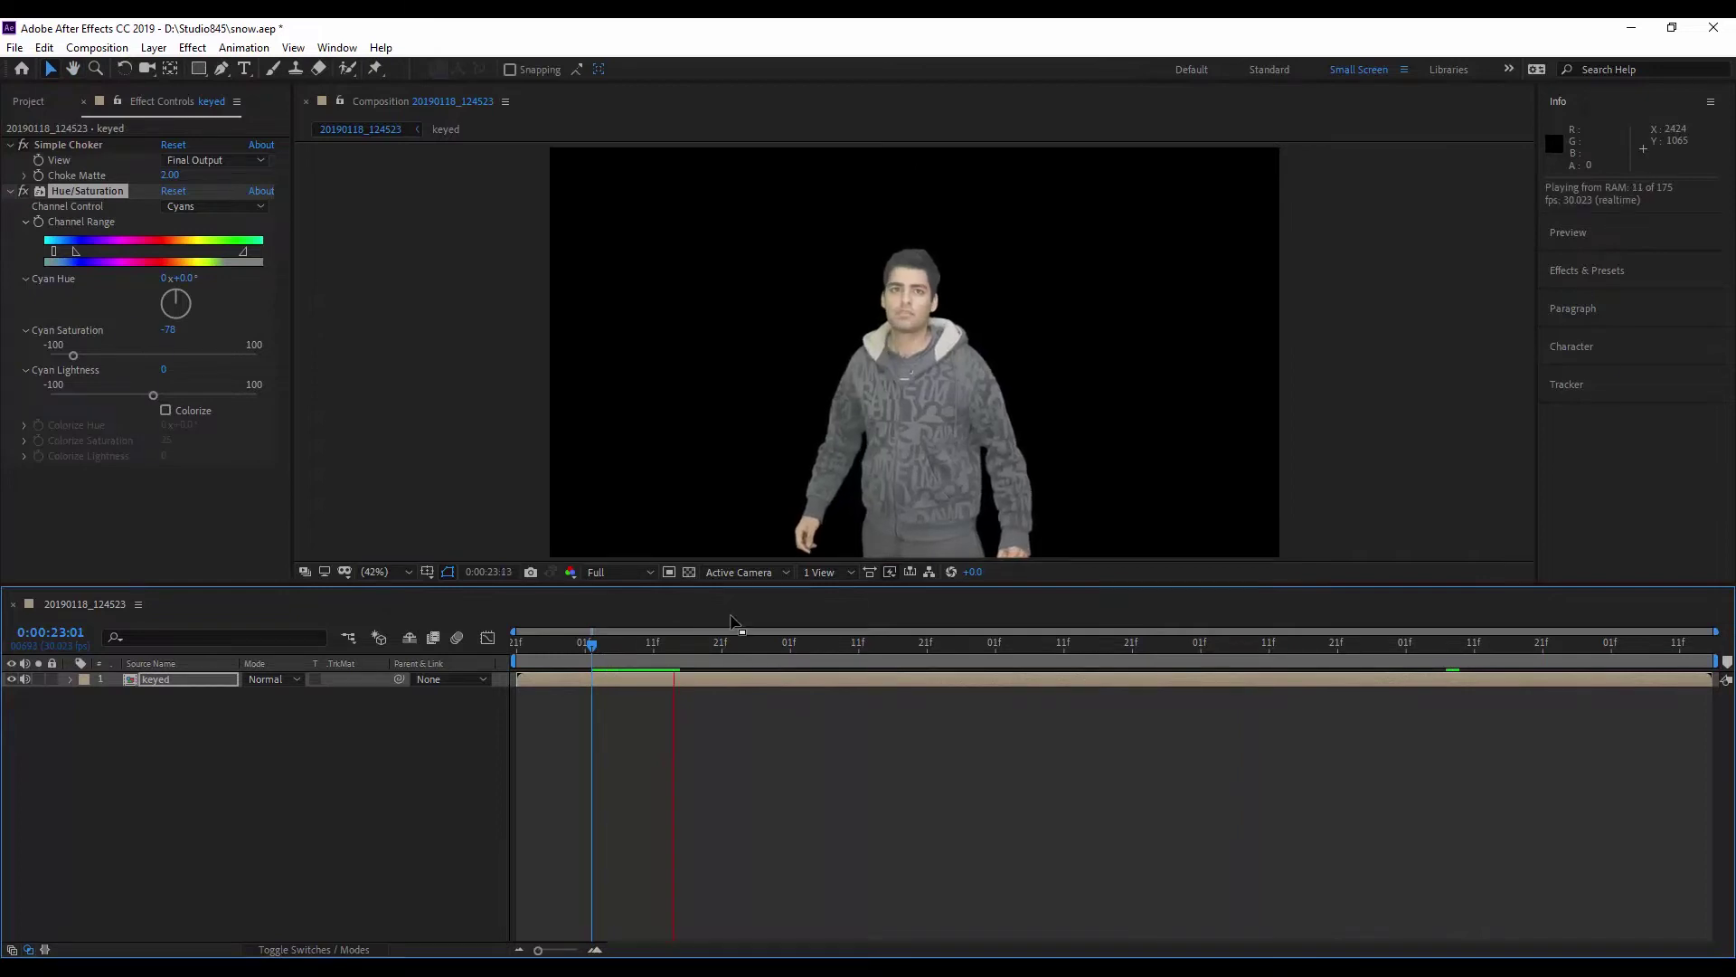
key(space)
click(329, 767)
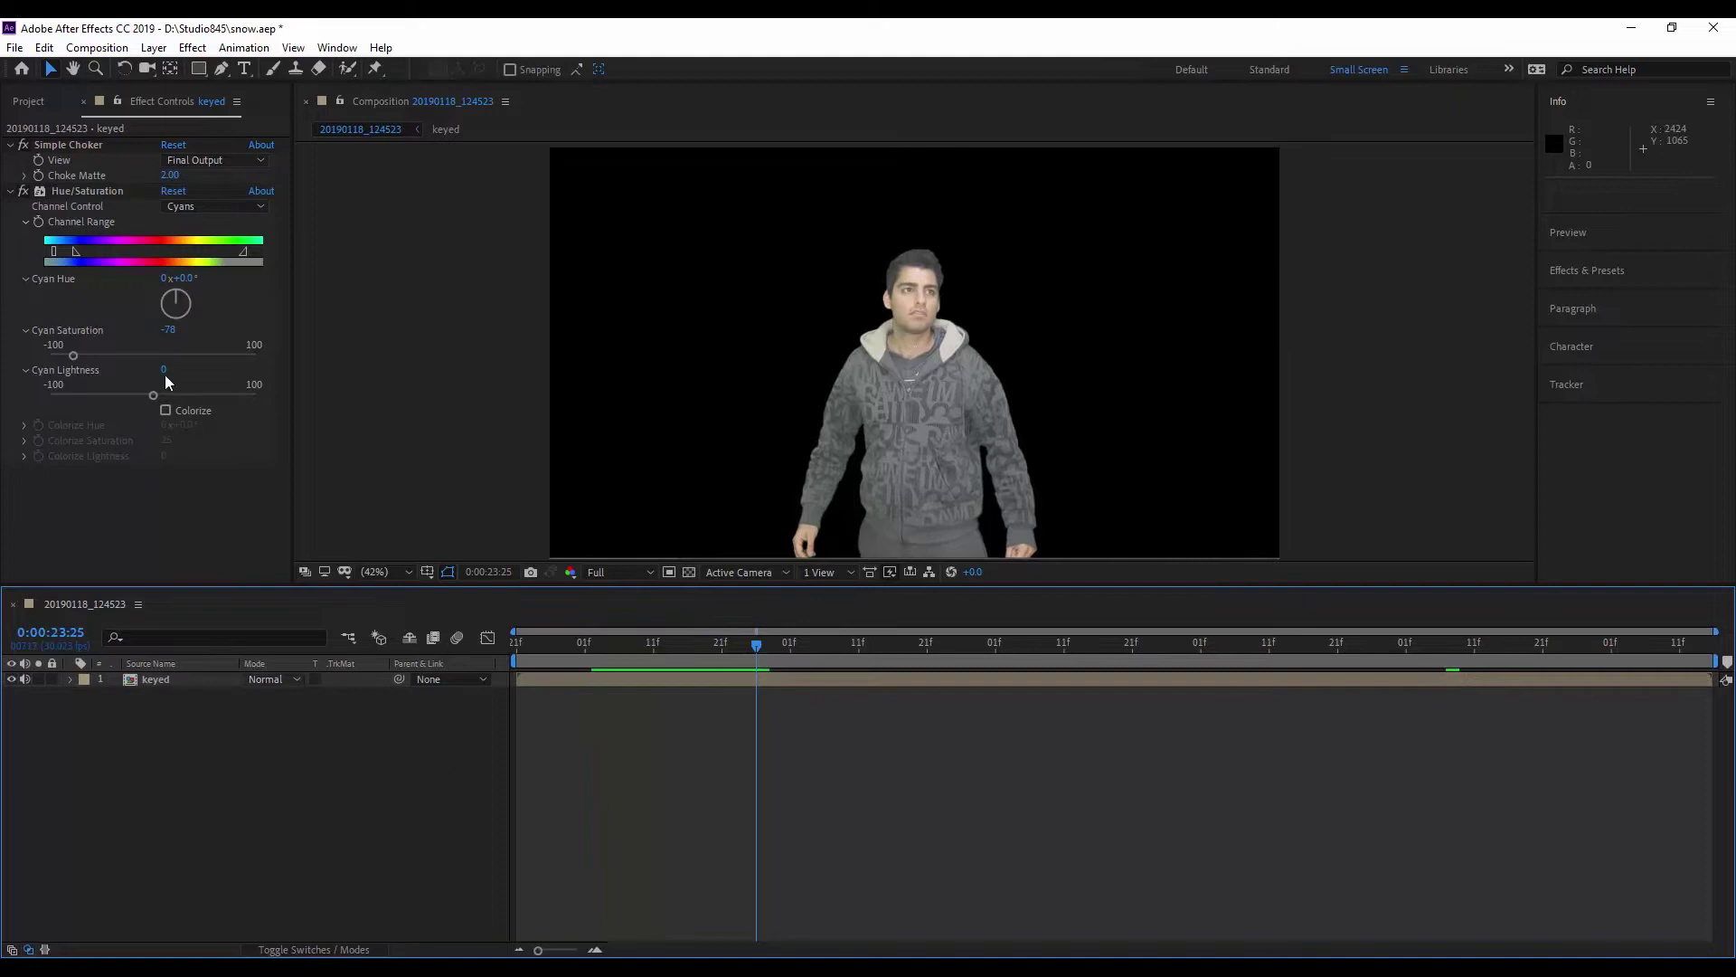
click(25, 103)
- Place the snowy forest image beneath 'keyed' and apply Motion Tile to it
drag(101, 447, 160, 736)
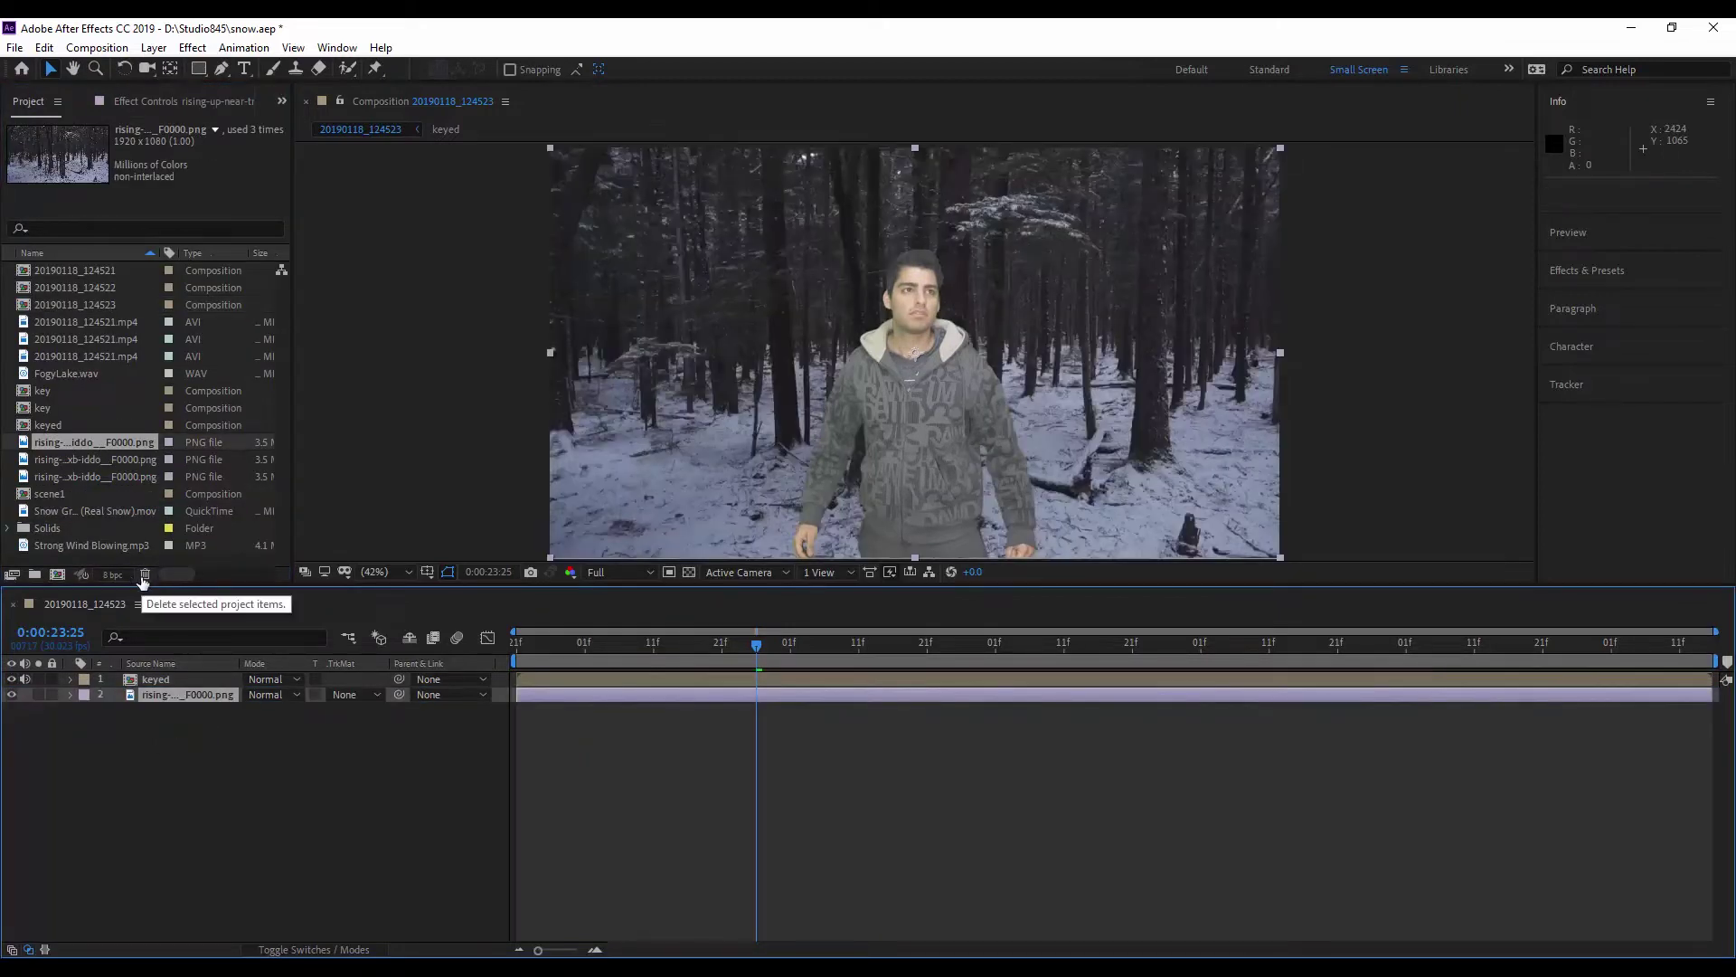
click(181, 751)
click(183, 697)
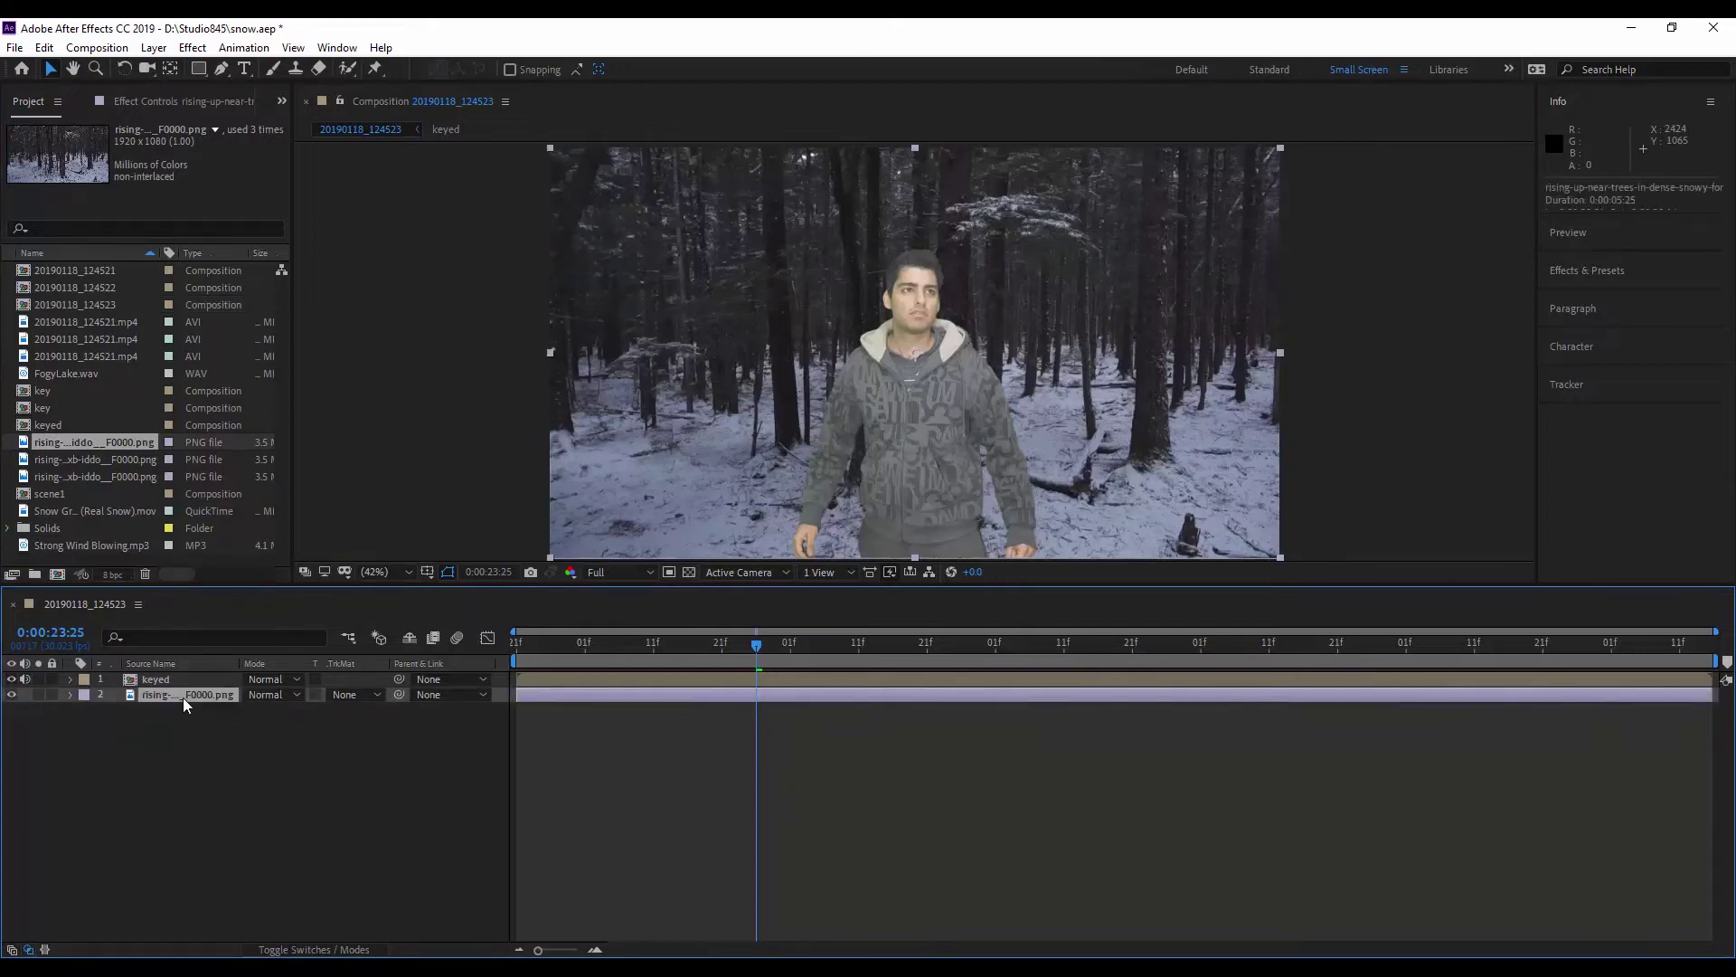
key(ctrl+space)
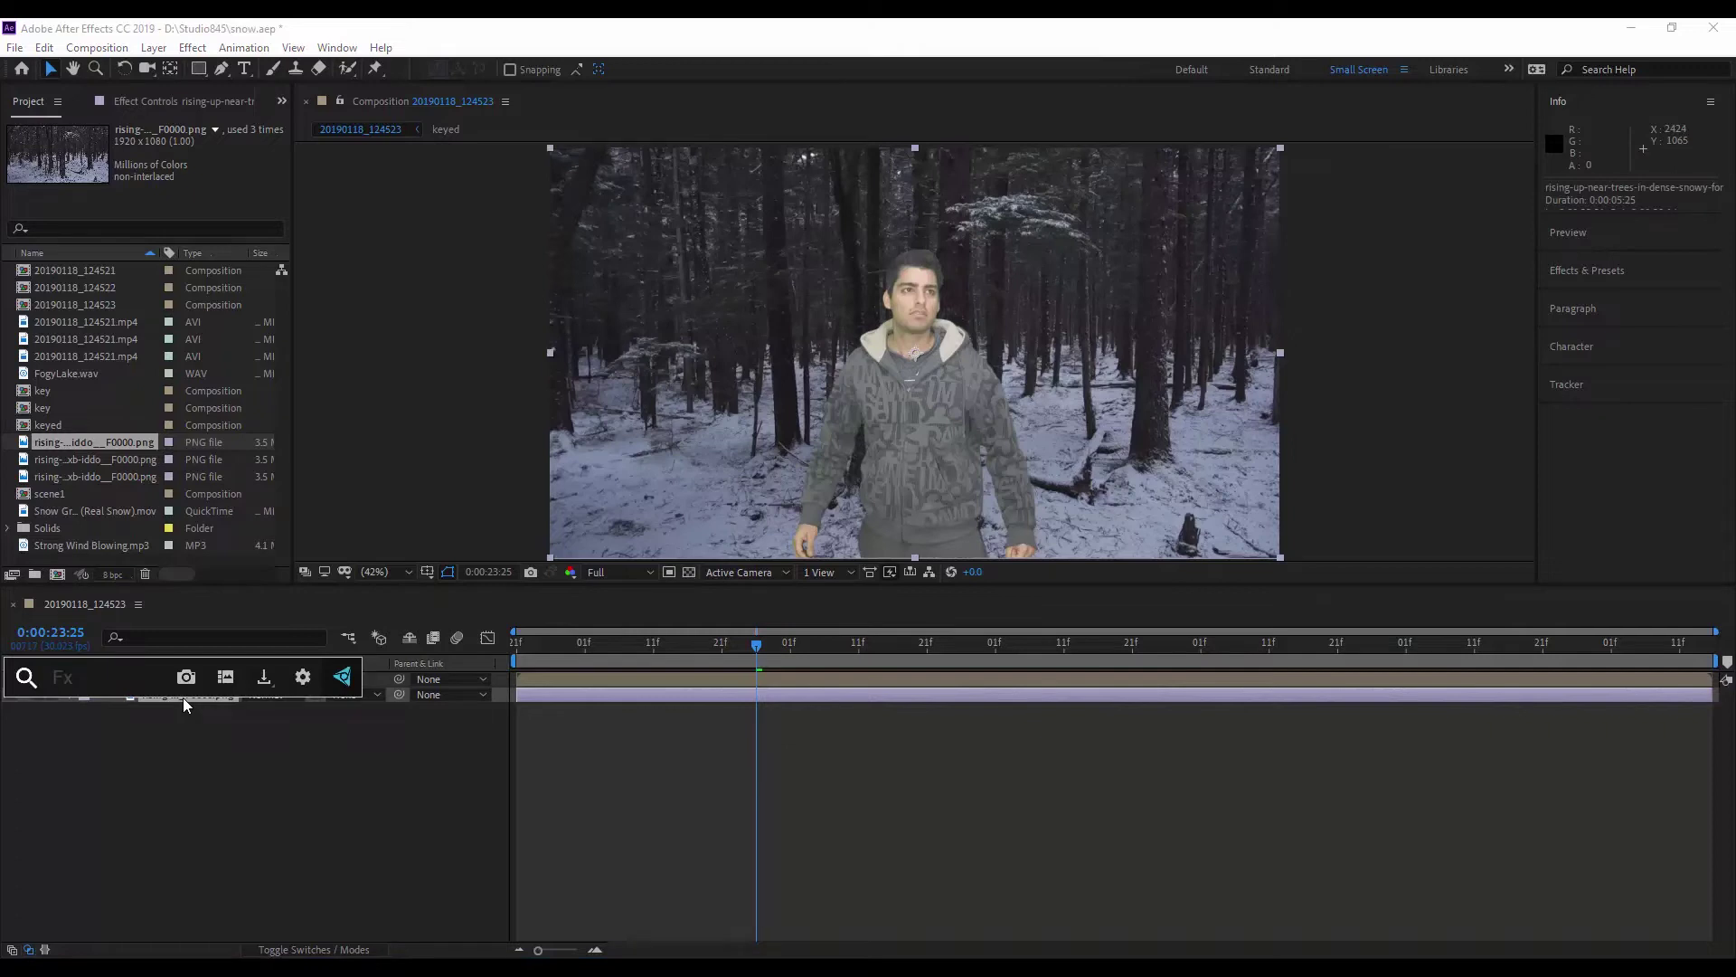
text(mot)
key(Return)
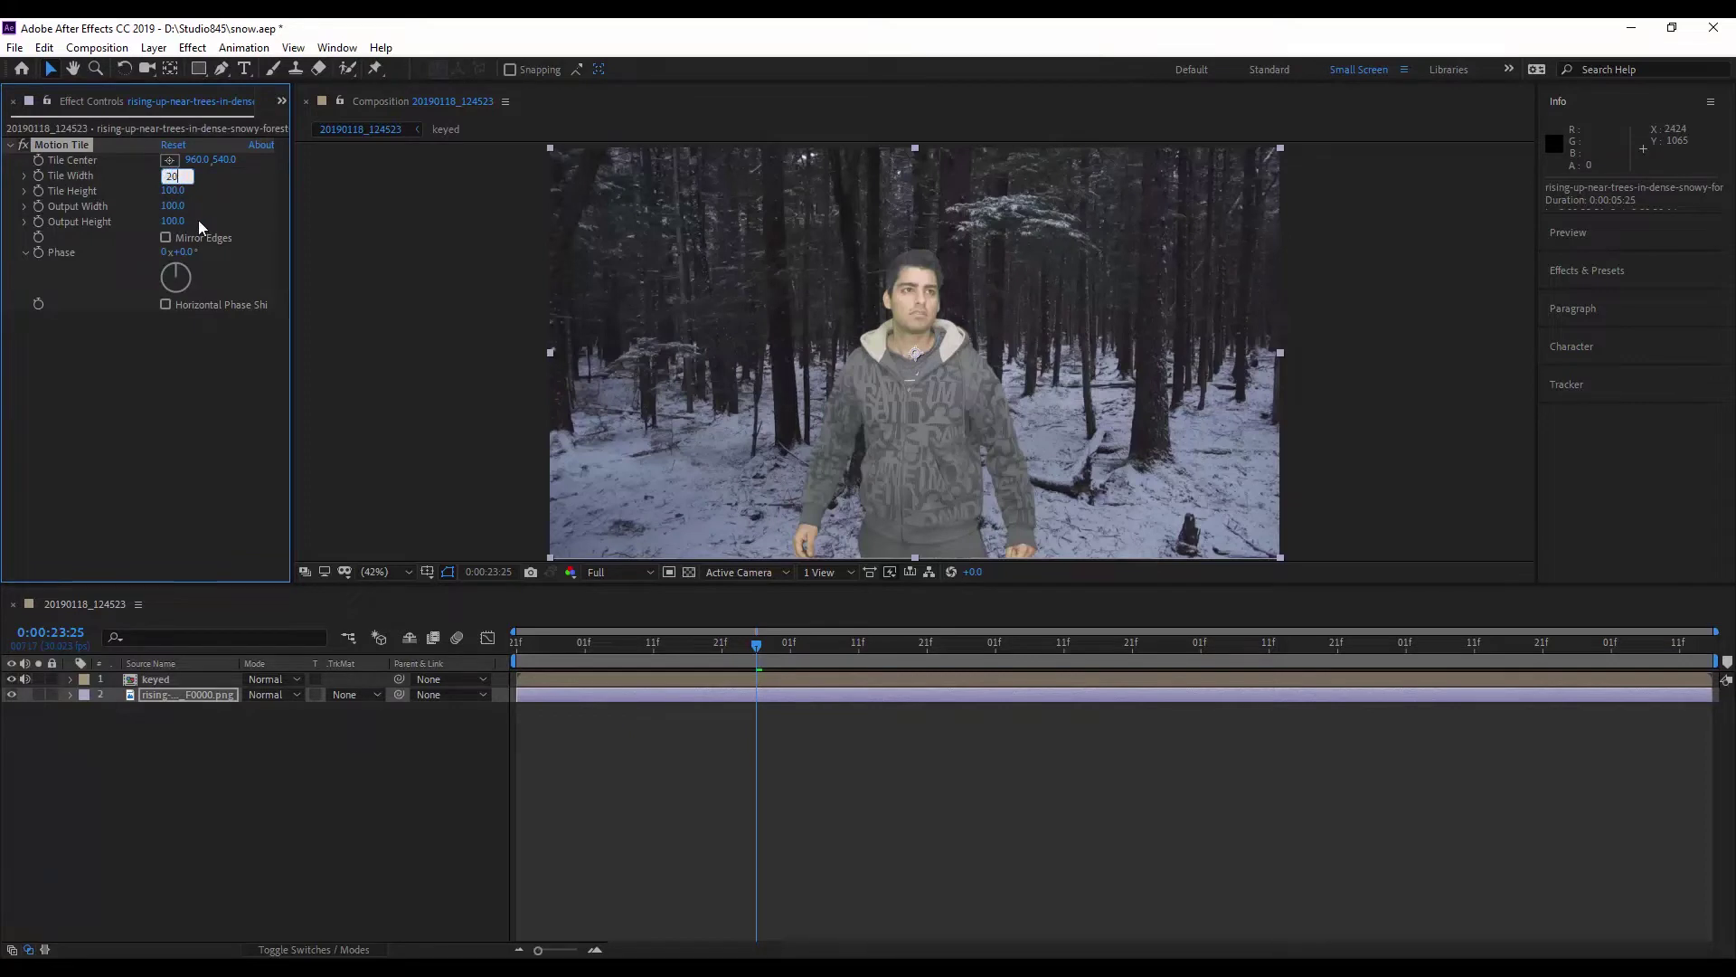
- Set Motion Tile's Tile Width to 20 and enable Mirror Edges
key(Return)
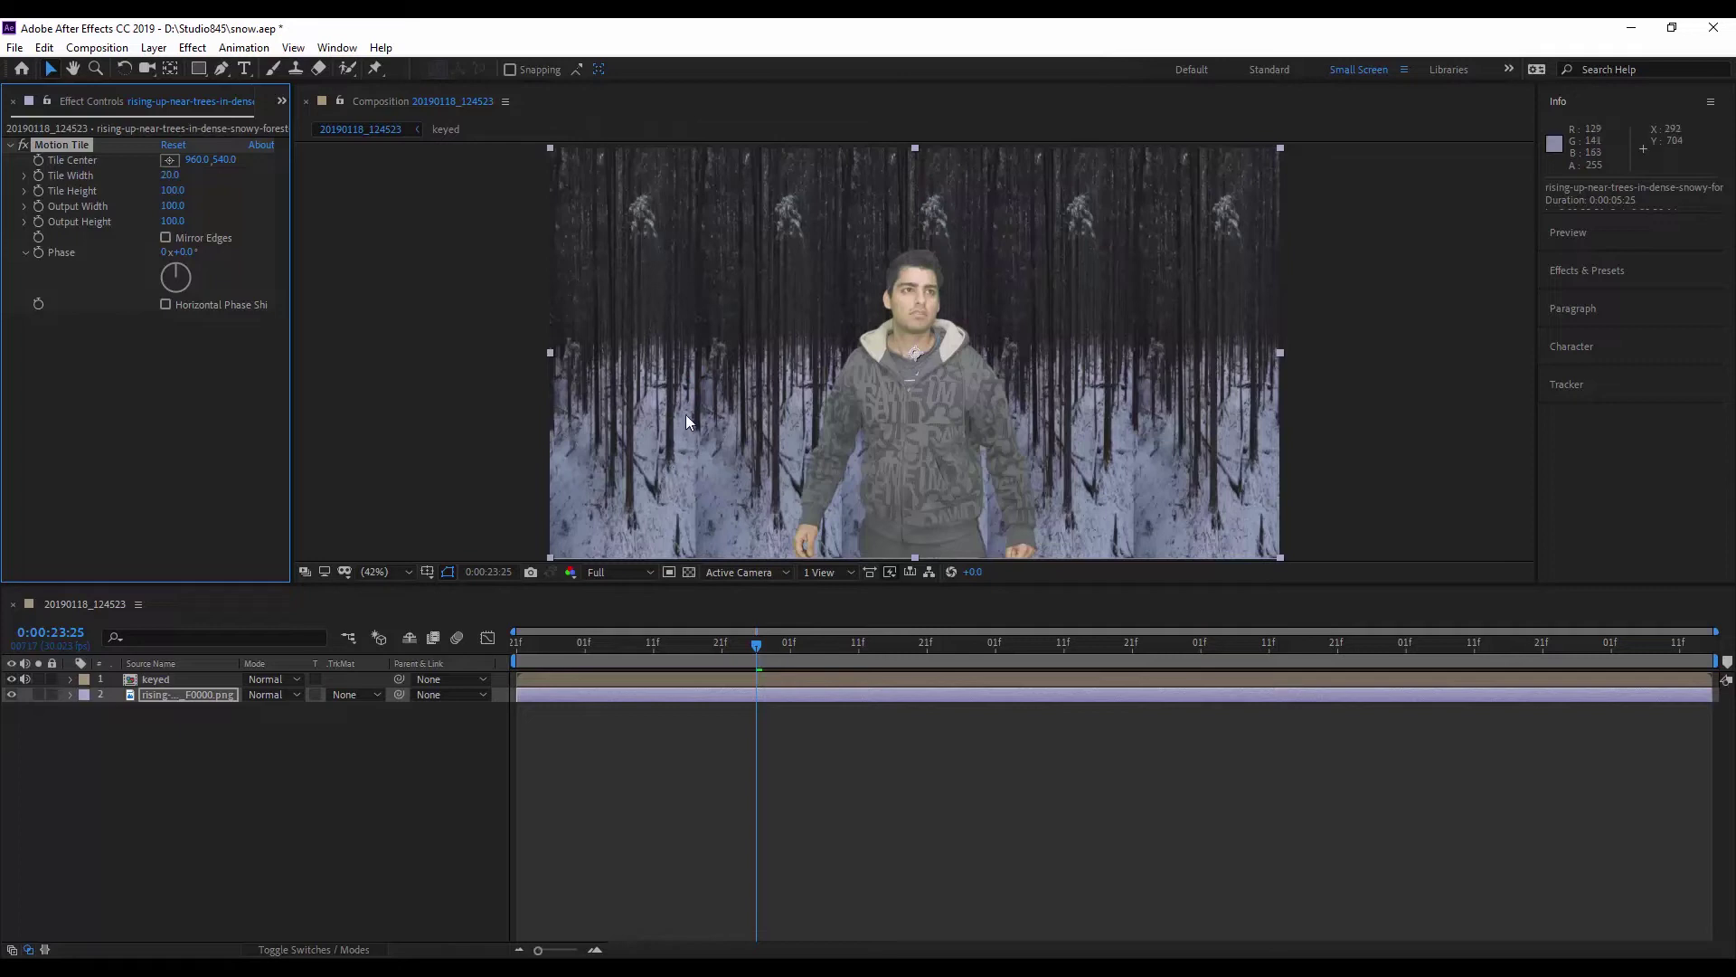
click(167, 238)
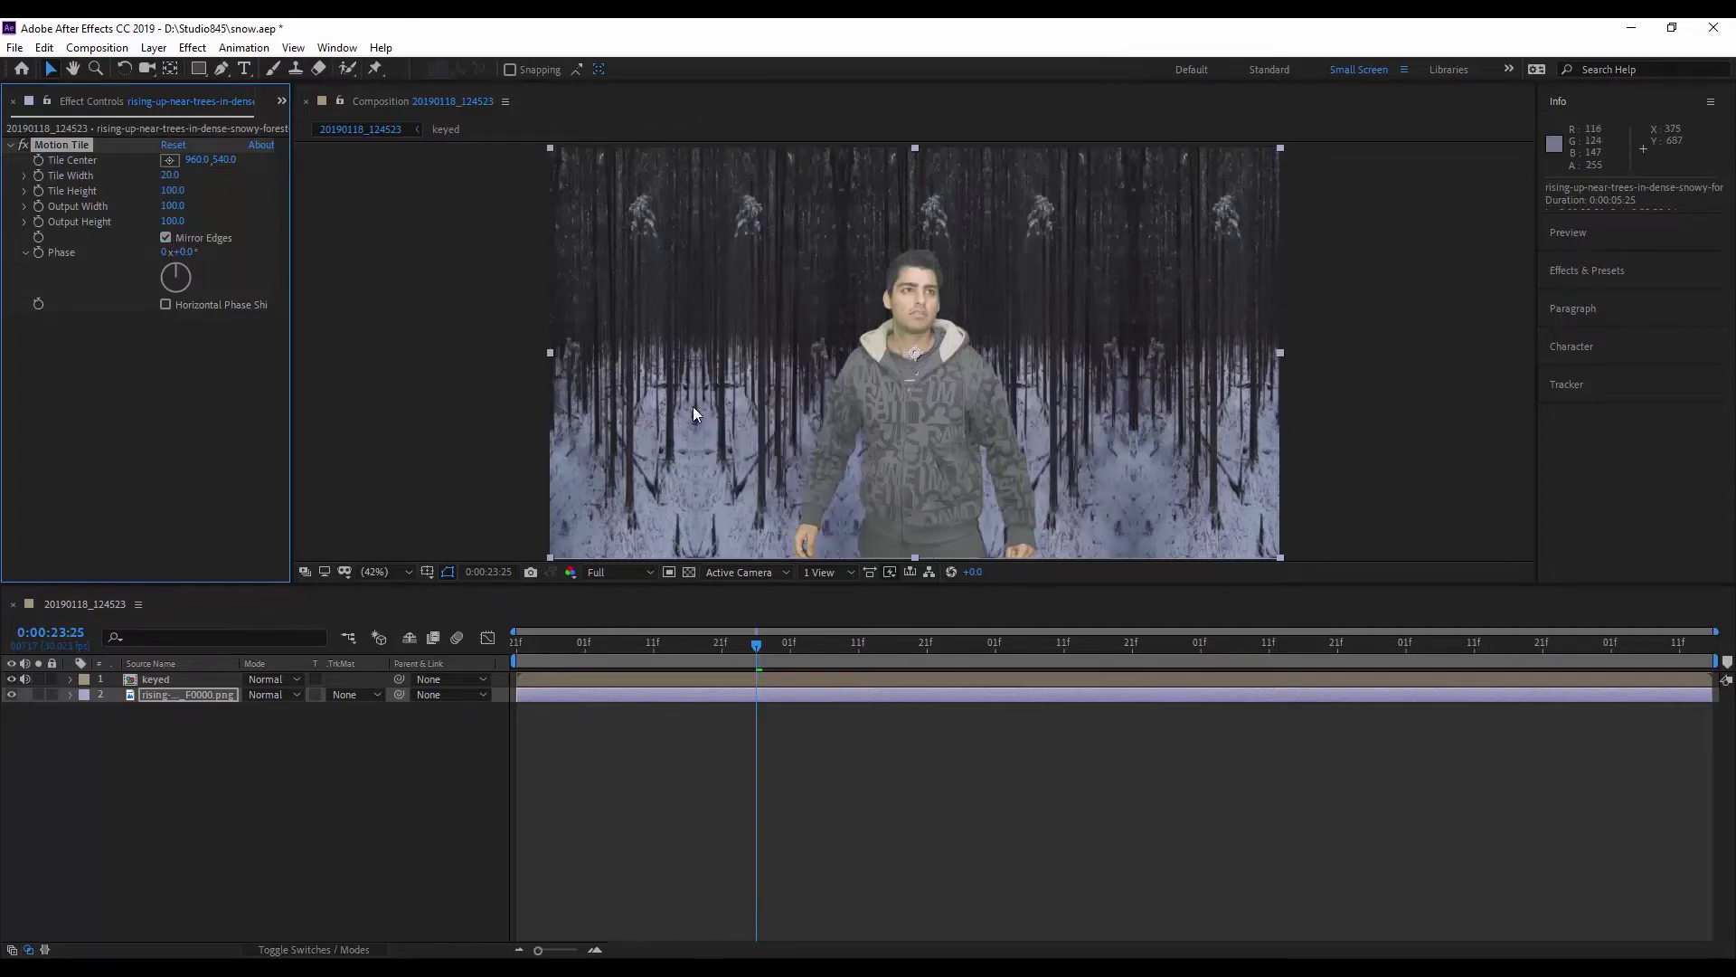
click(141, 704)
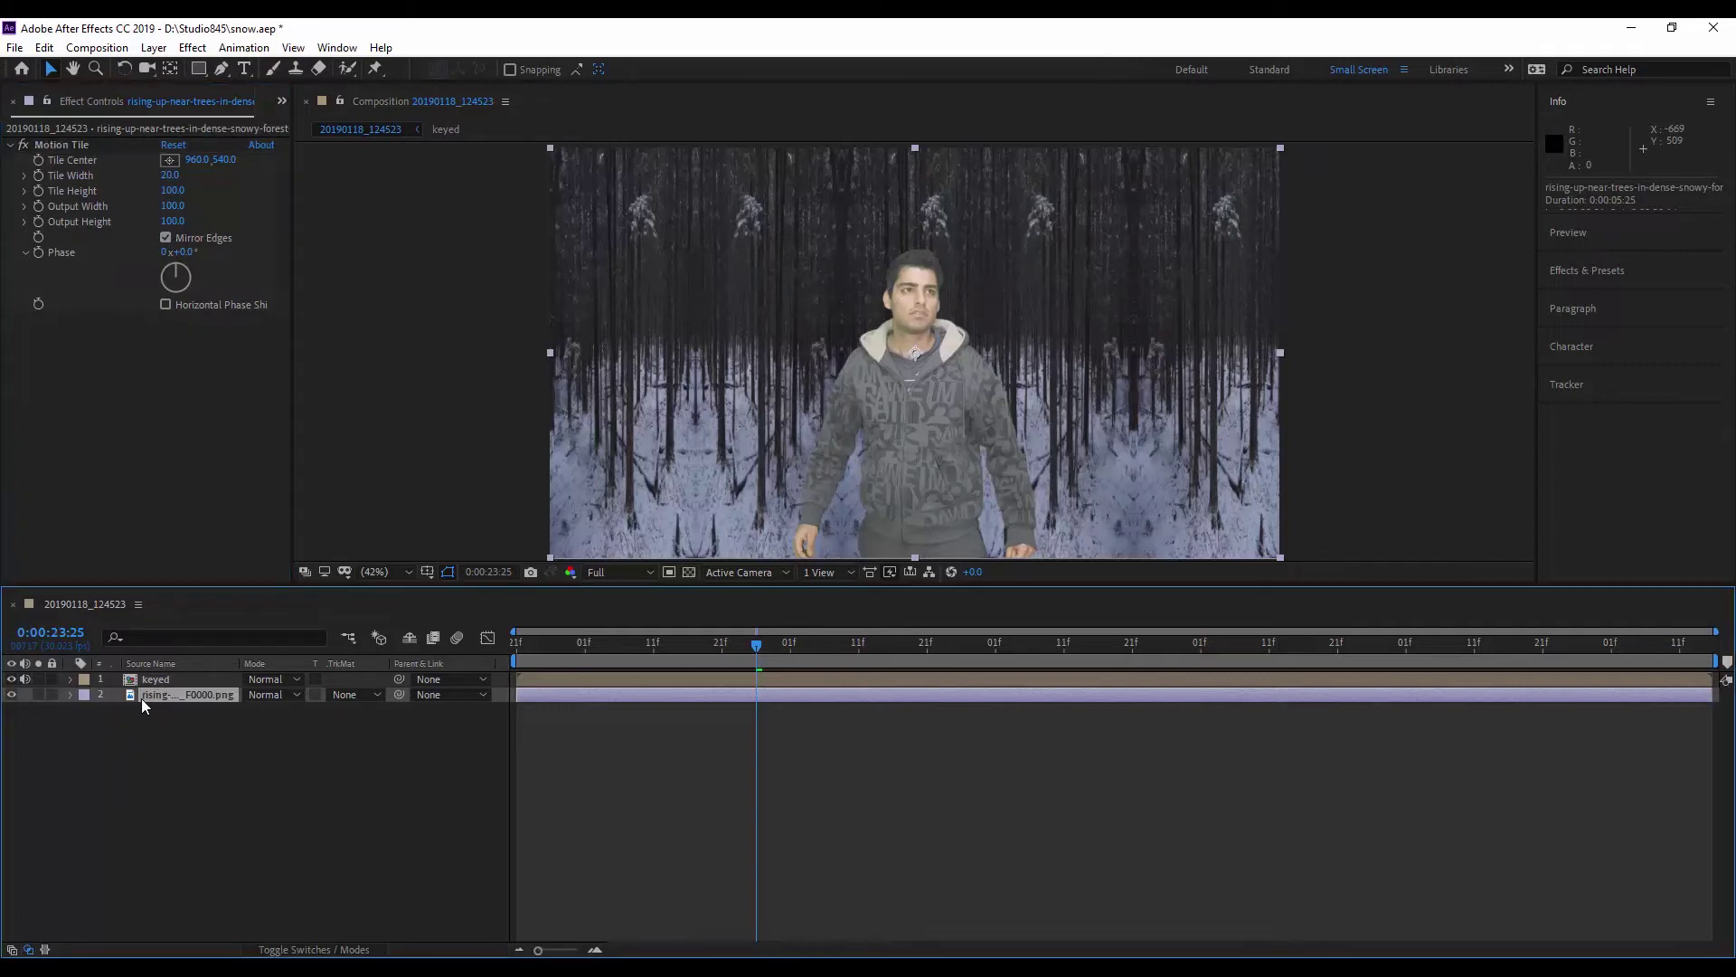
- Set the forest layer's Scale to 500, 100%
key(s)
click(270, 709)
key(Return)
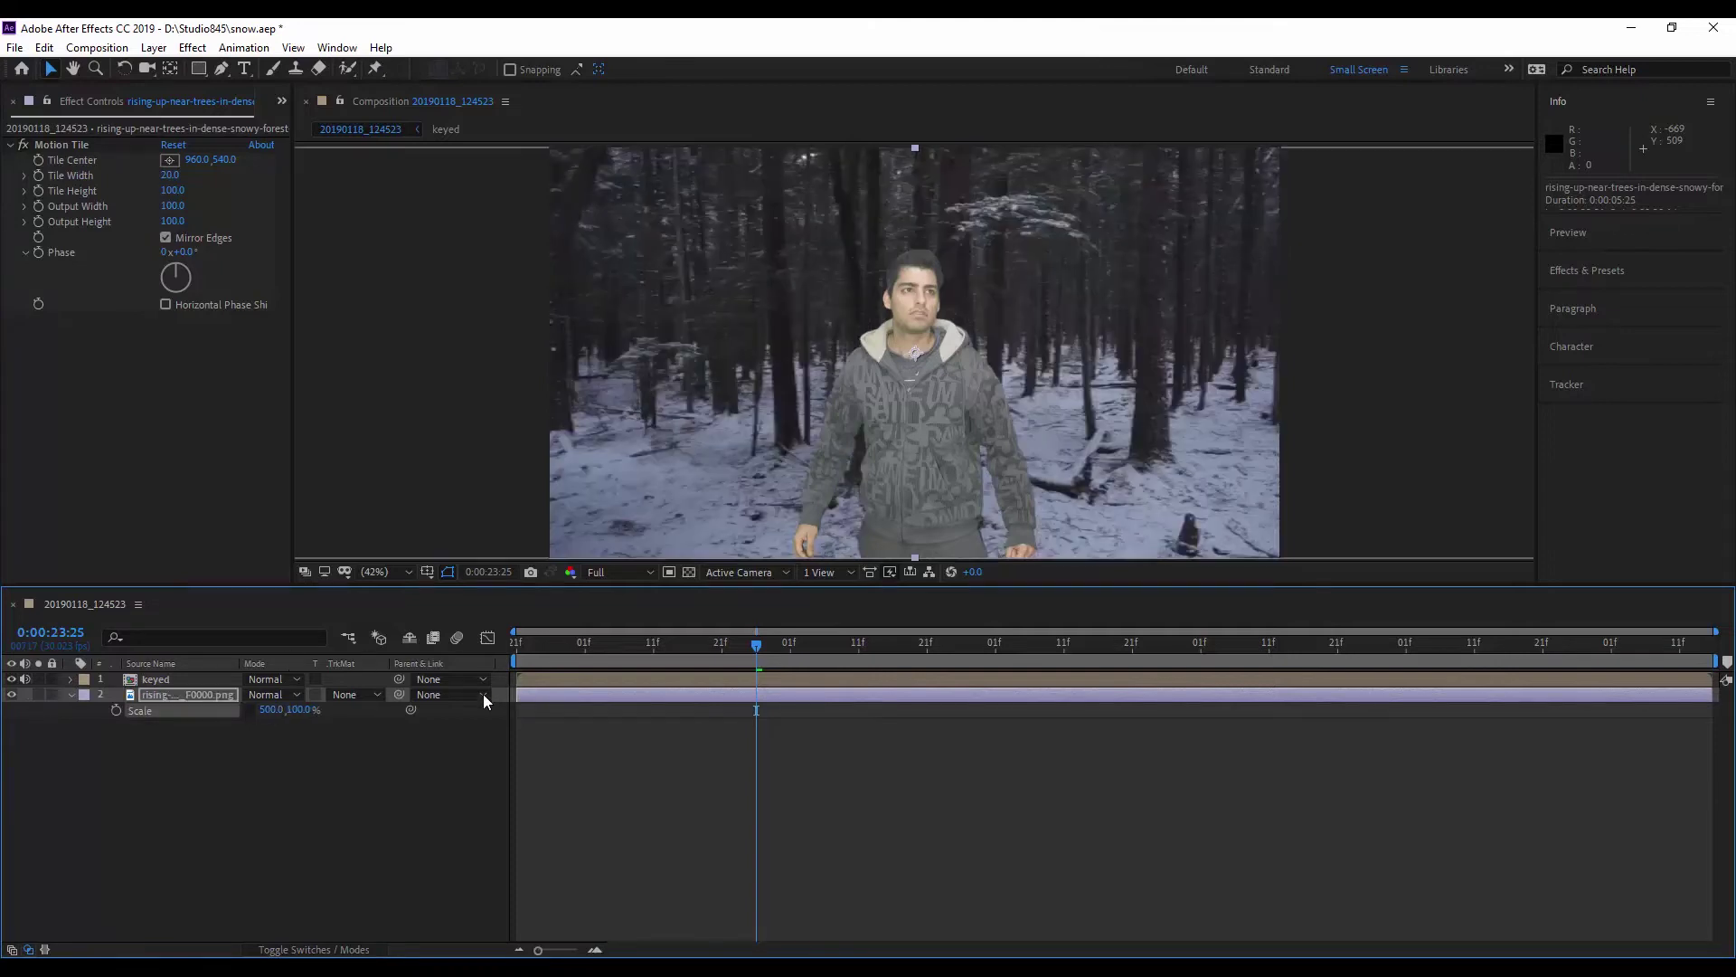
- Try shifting the forest's Position, then return it to 960, 540
key(p)
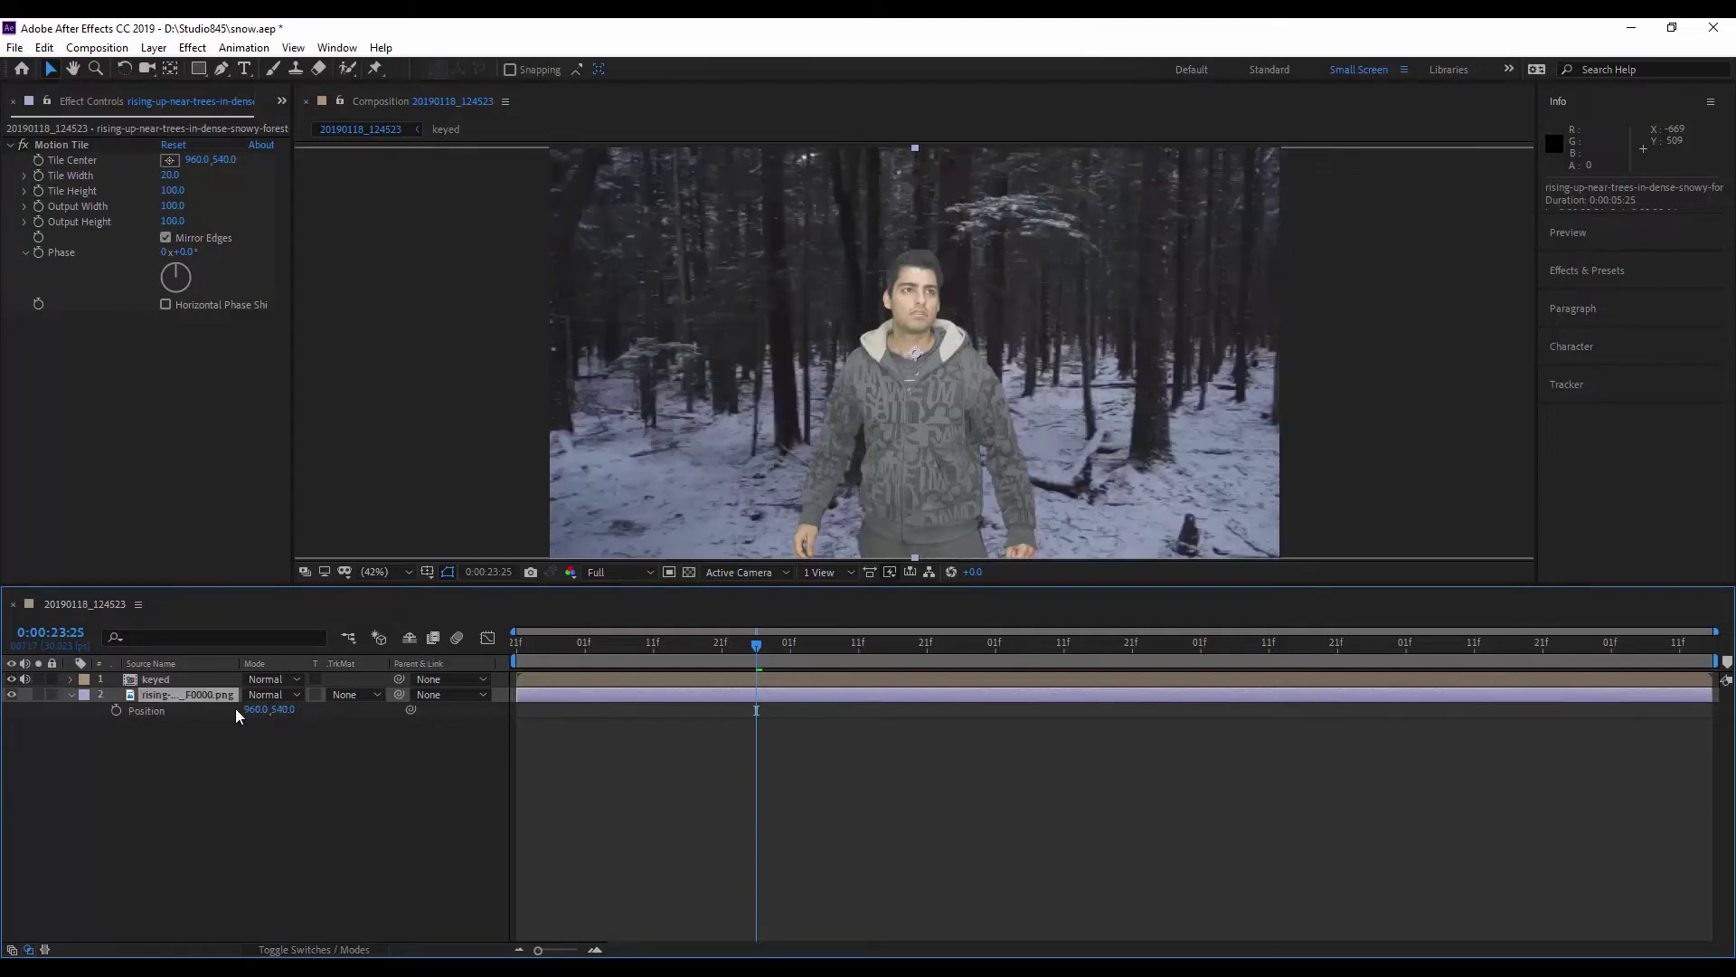
drag(283, 716, 374, 717)
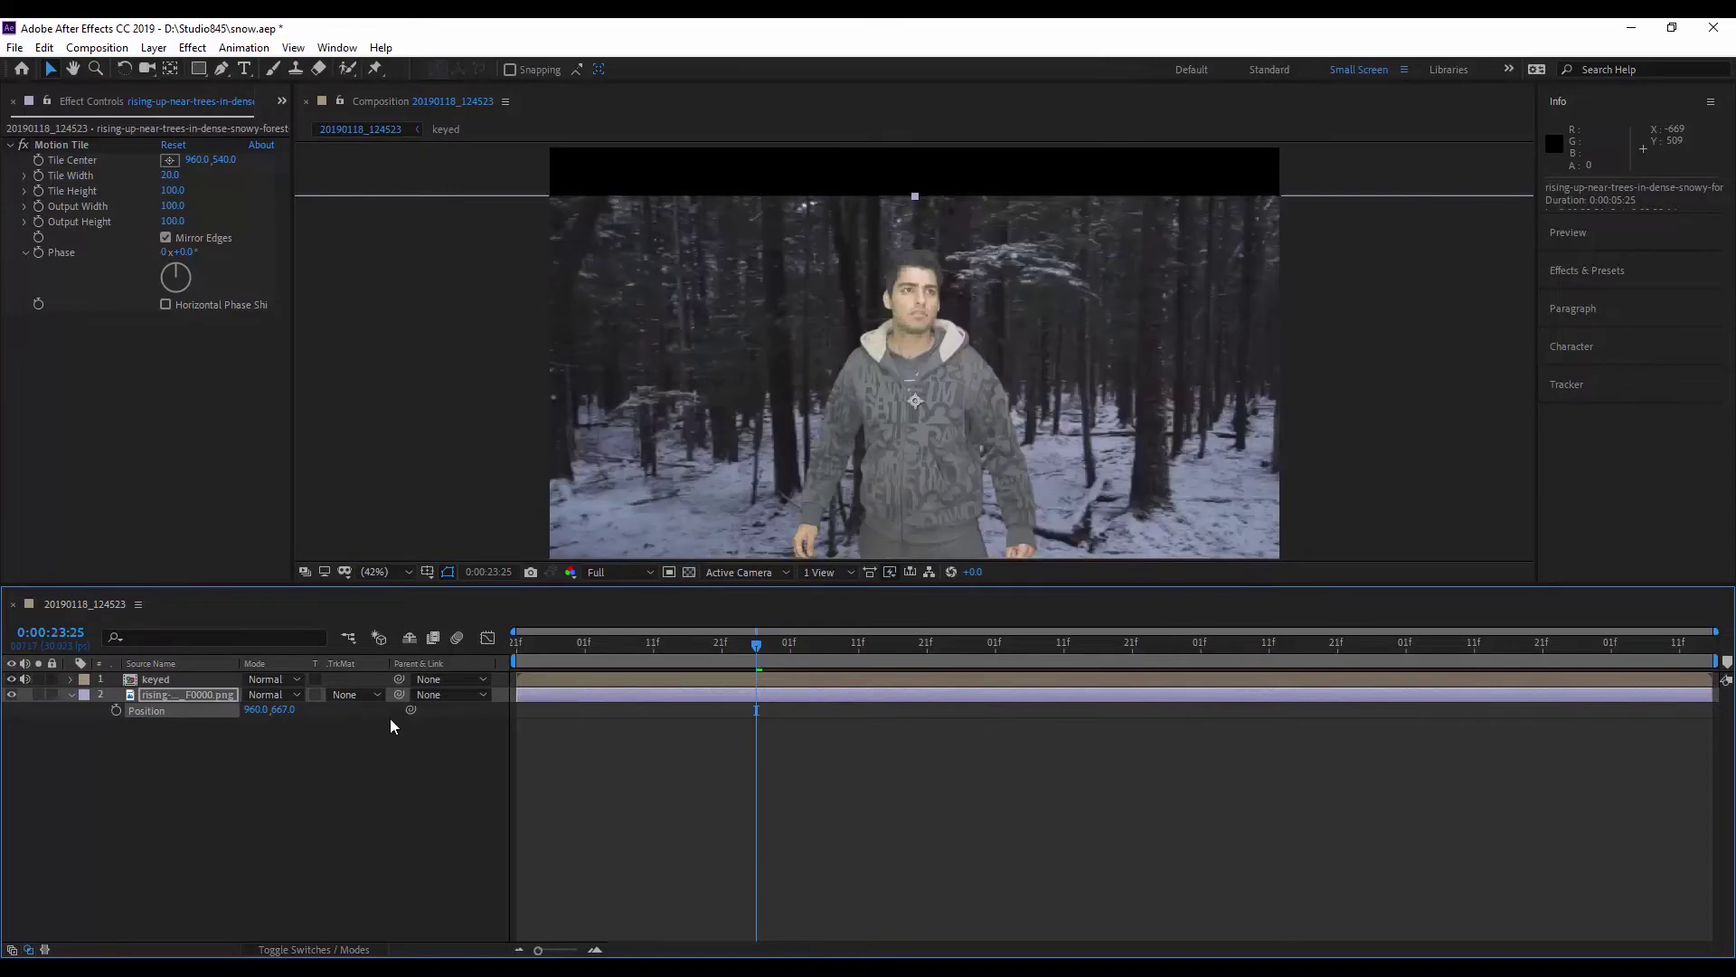
key(ctrl+z)
mouse_move(257, 709)
mouse_down()
mouse_move(233, 724)
mouse_move(286, 741)
mouse_up()
click(285, 742)
click(183, 695)
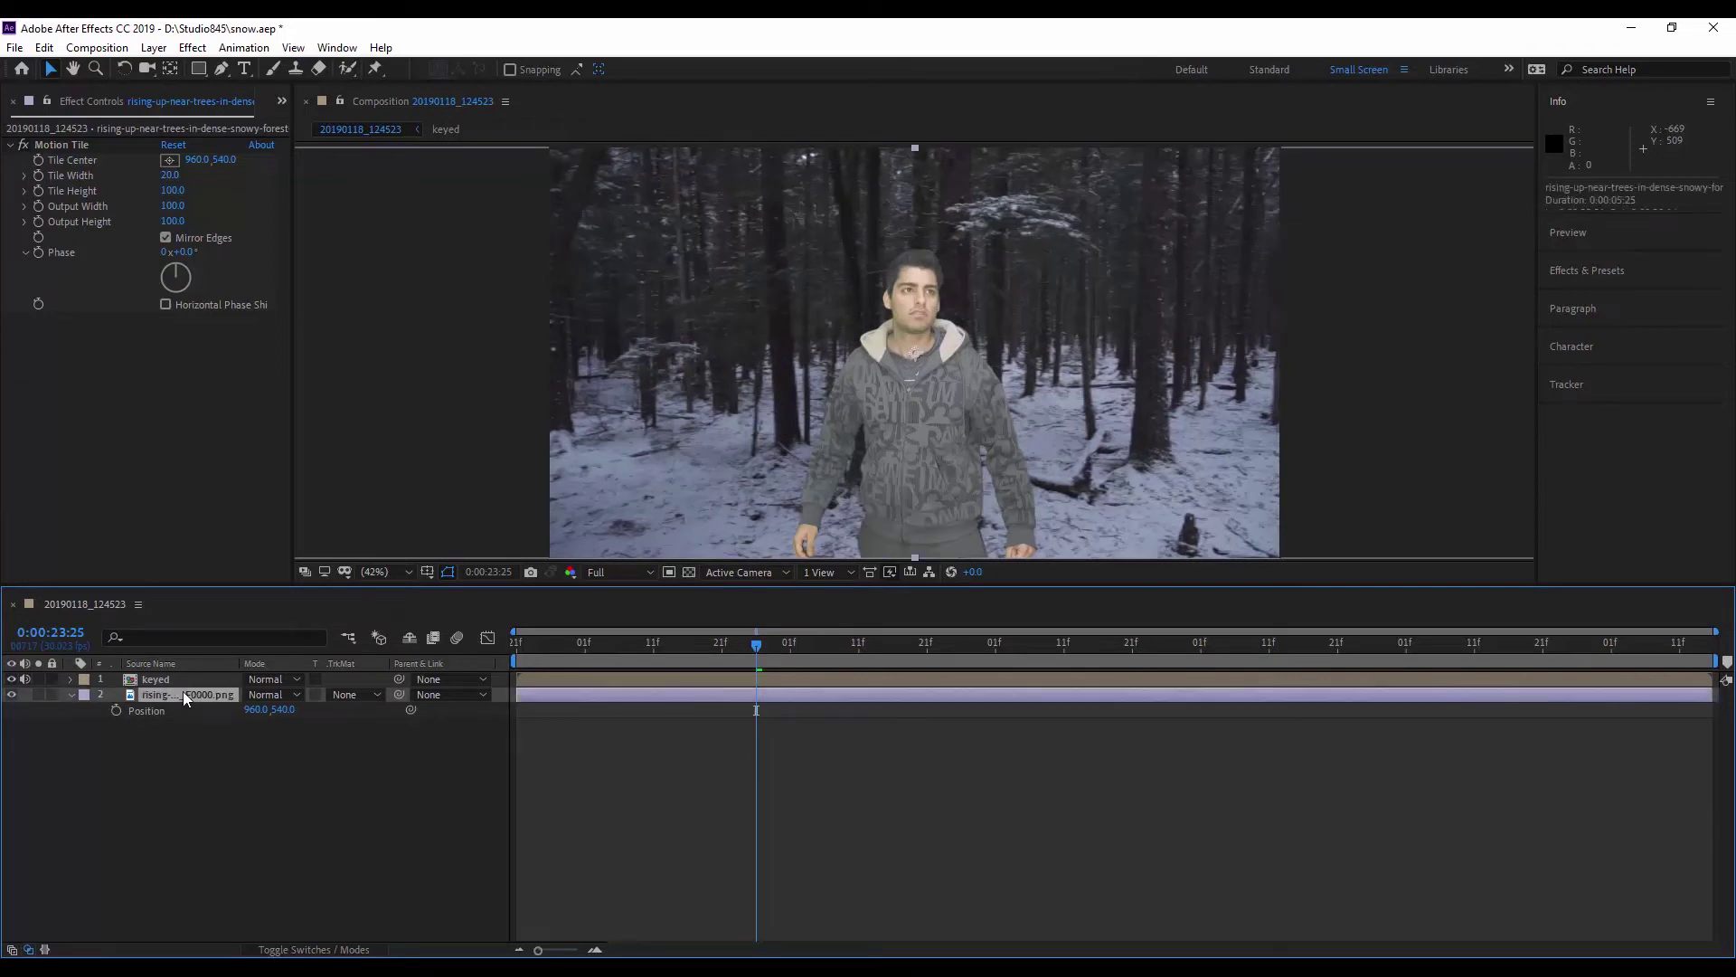
key(ctrl+space)
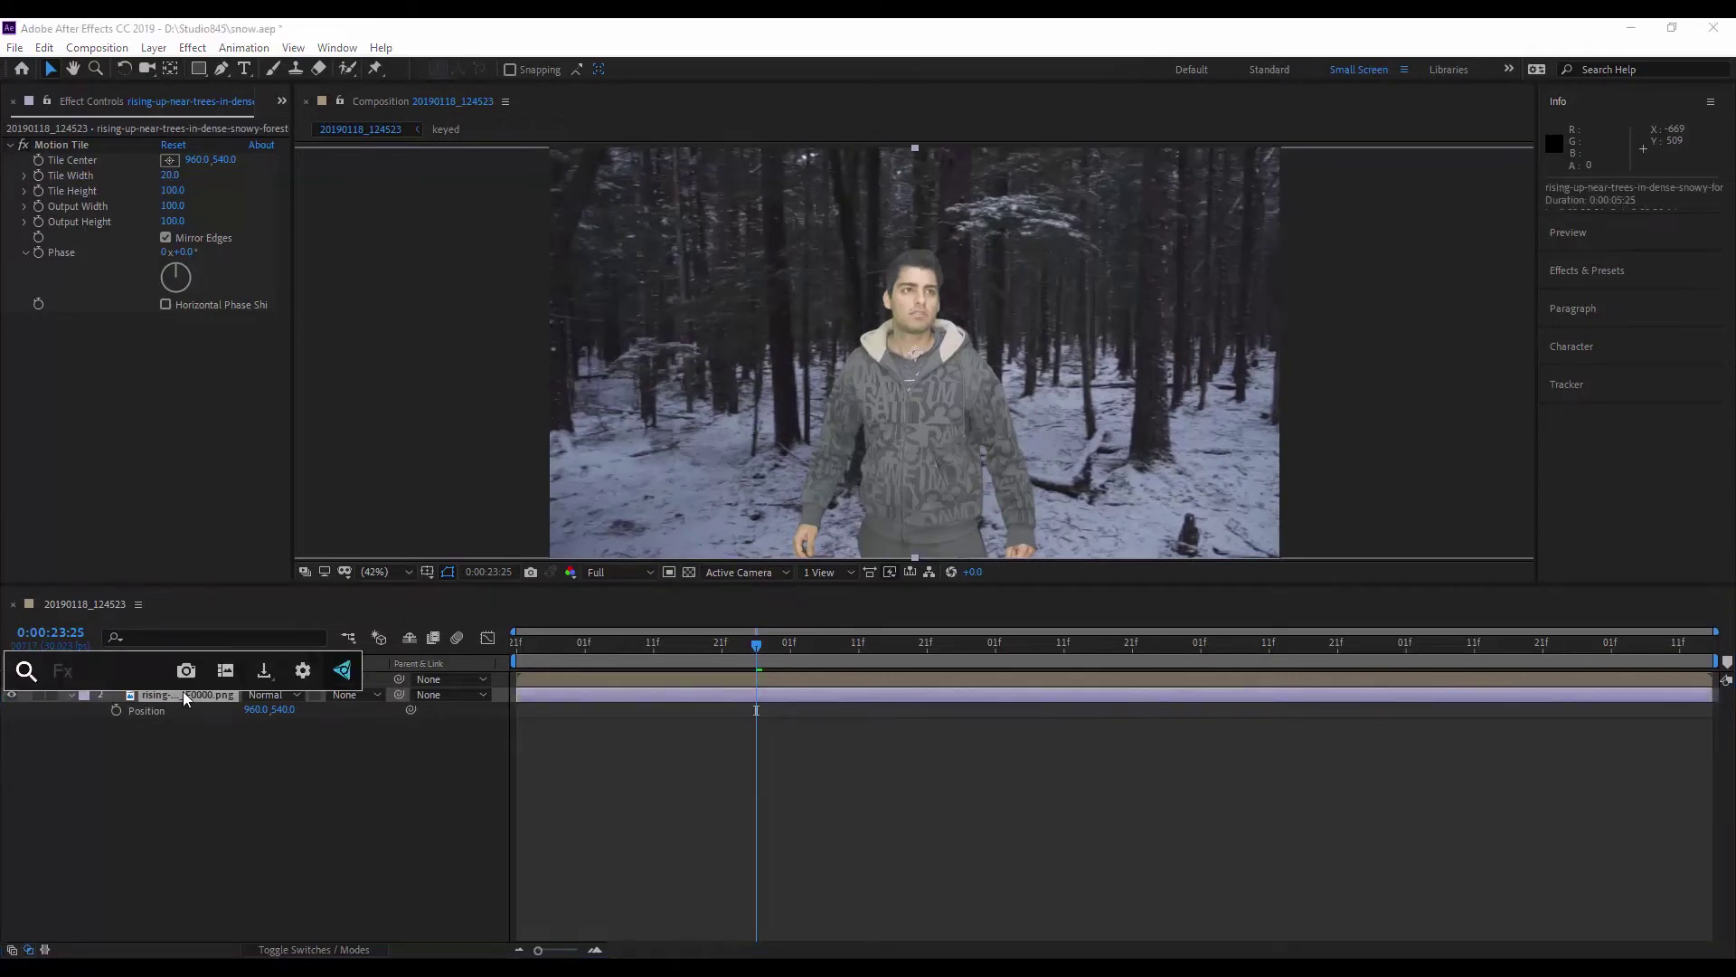
- Apply CC Cylinder to the forest, test Y rotation, and leave it at 0°
text(cc cy)
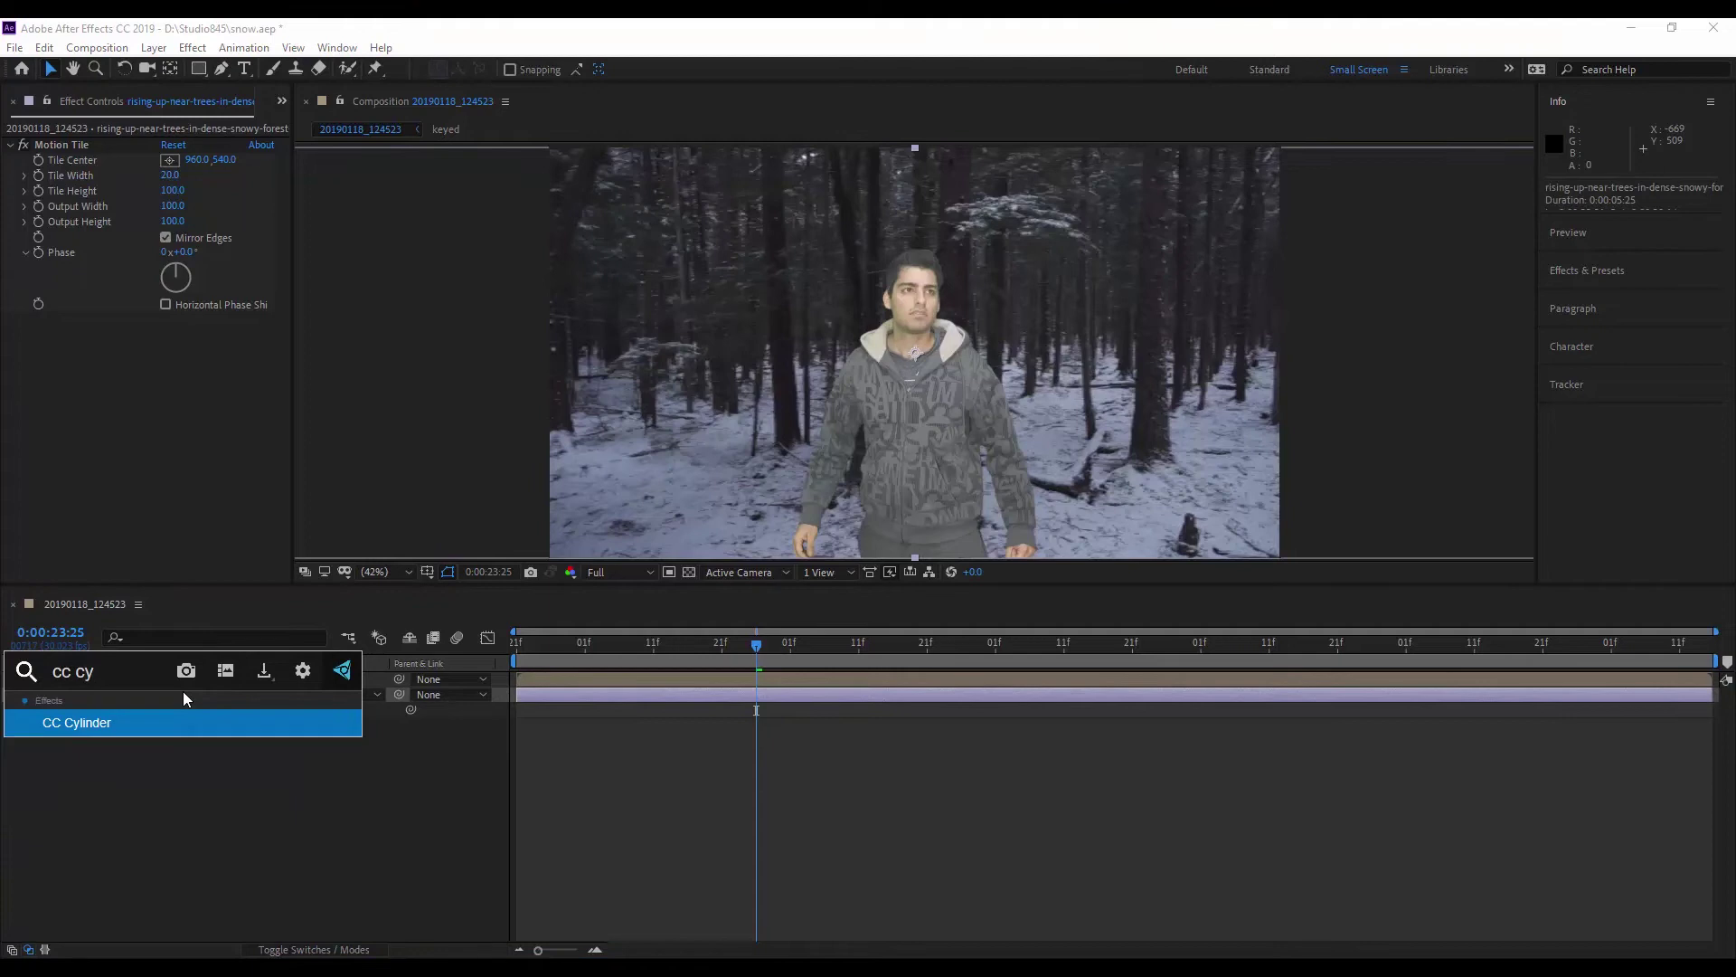
key(Return)
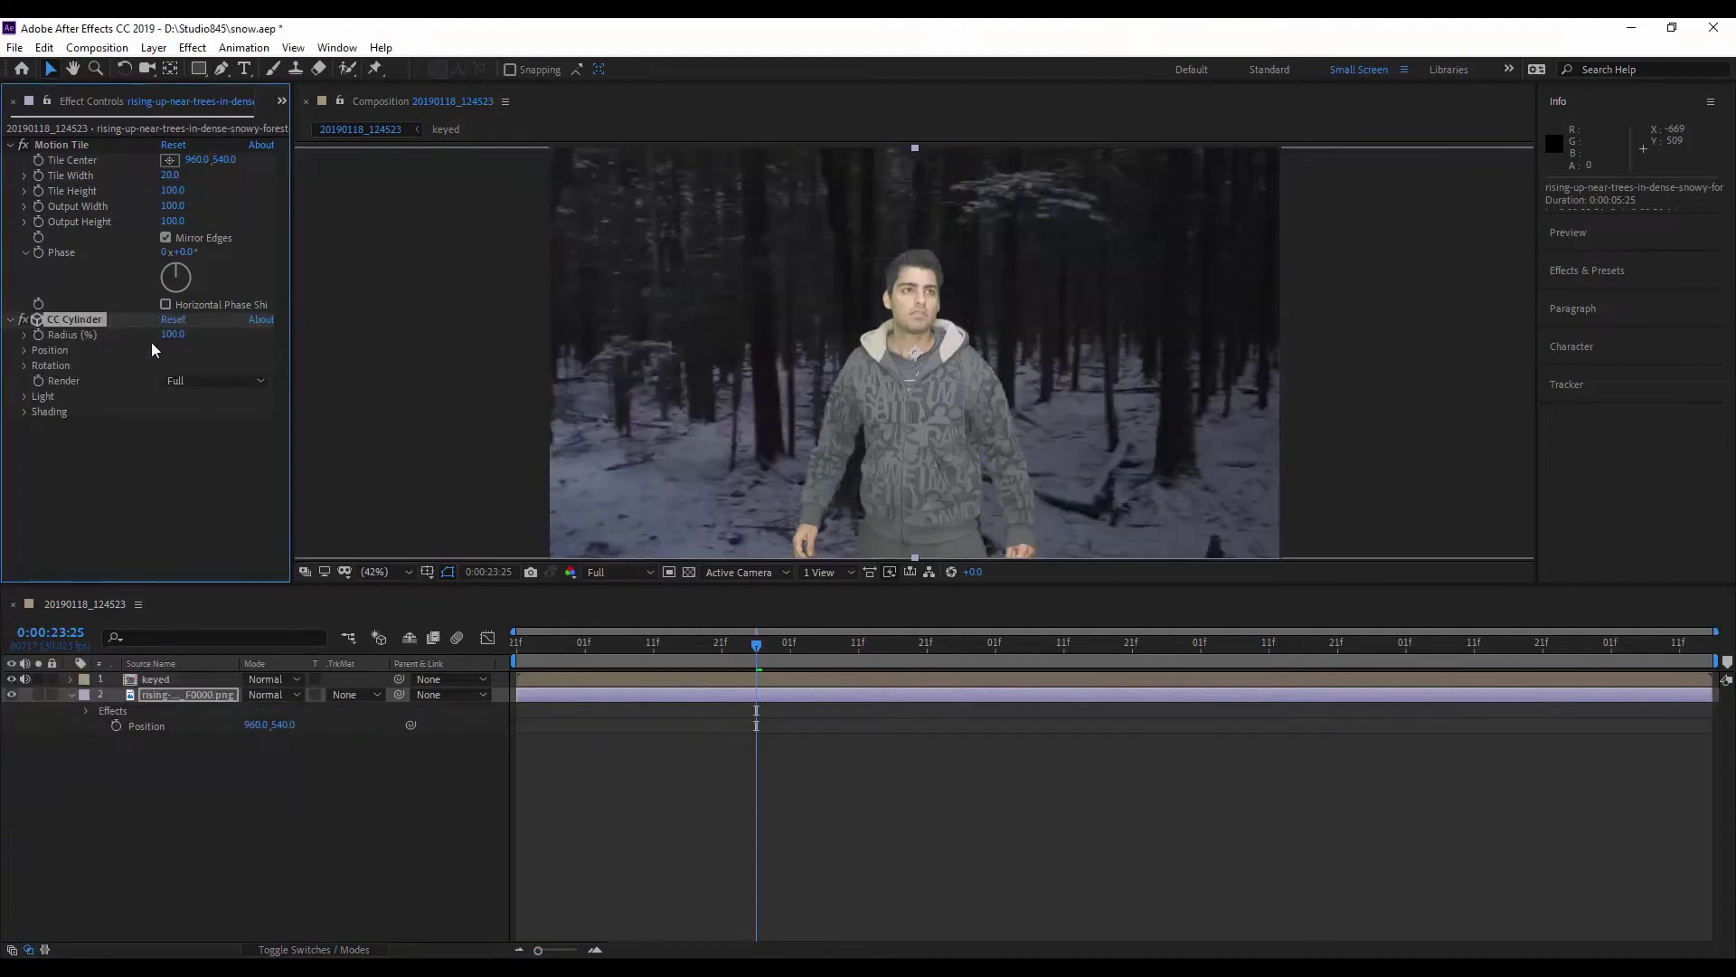
click(23, 365)
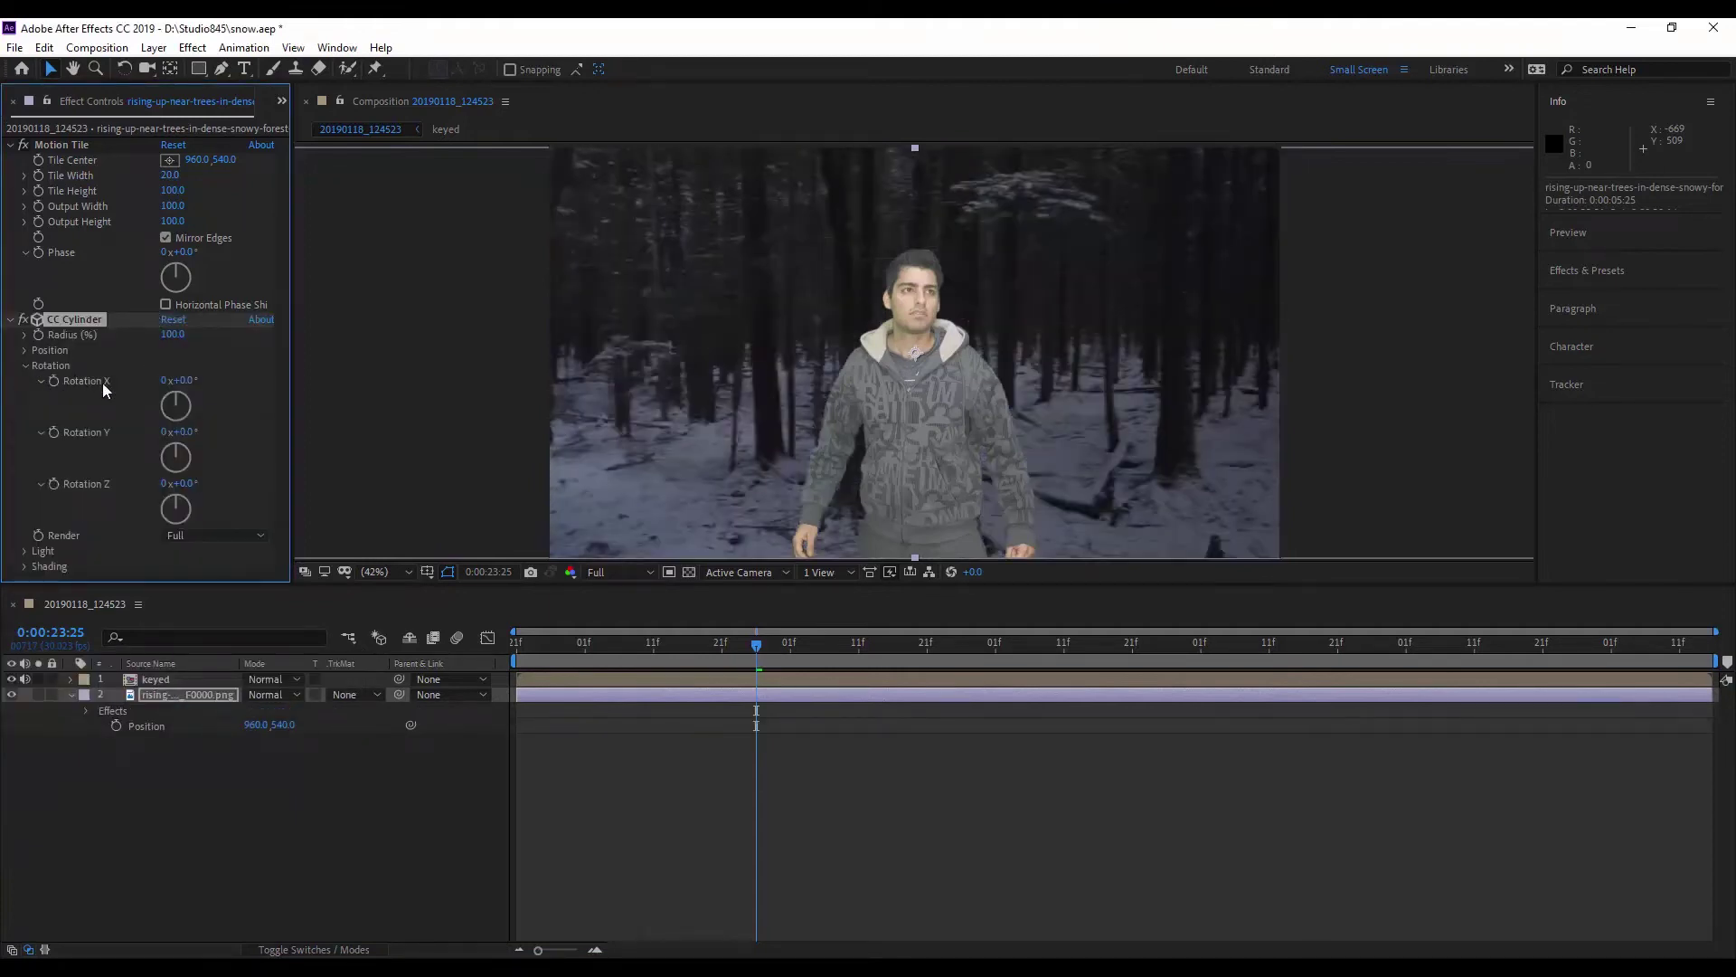
mouse_move(175, 457)
mouse_down()
mouse_move(194, 450)
mouse_move(174, 456)
mouse_up()
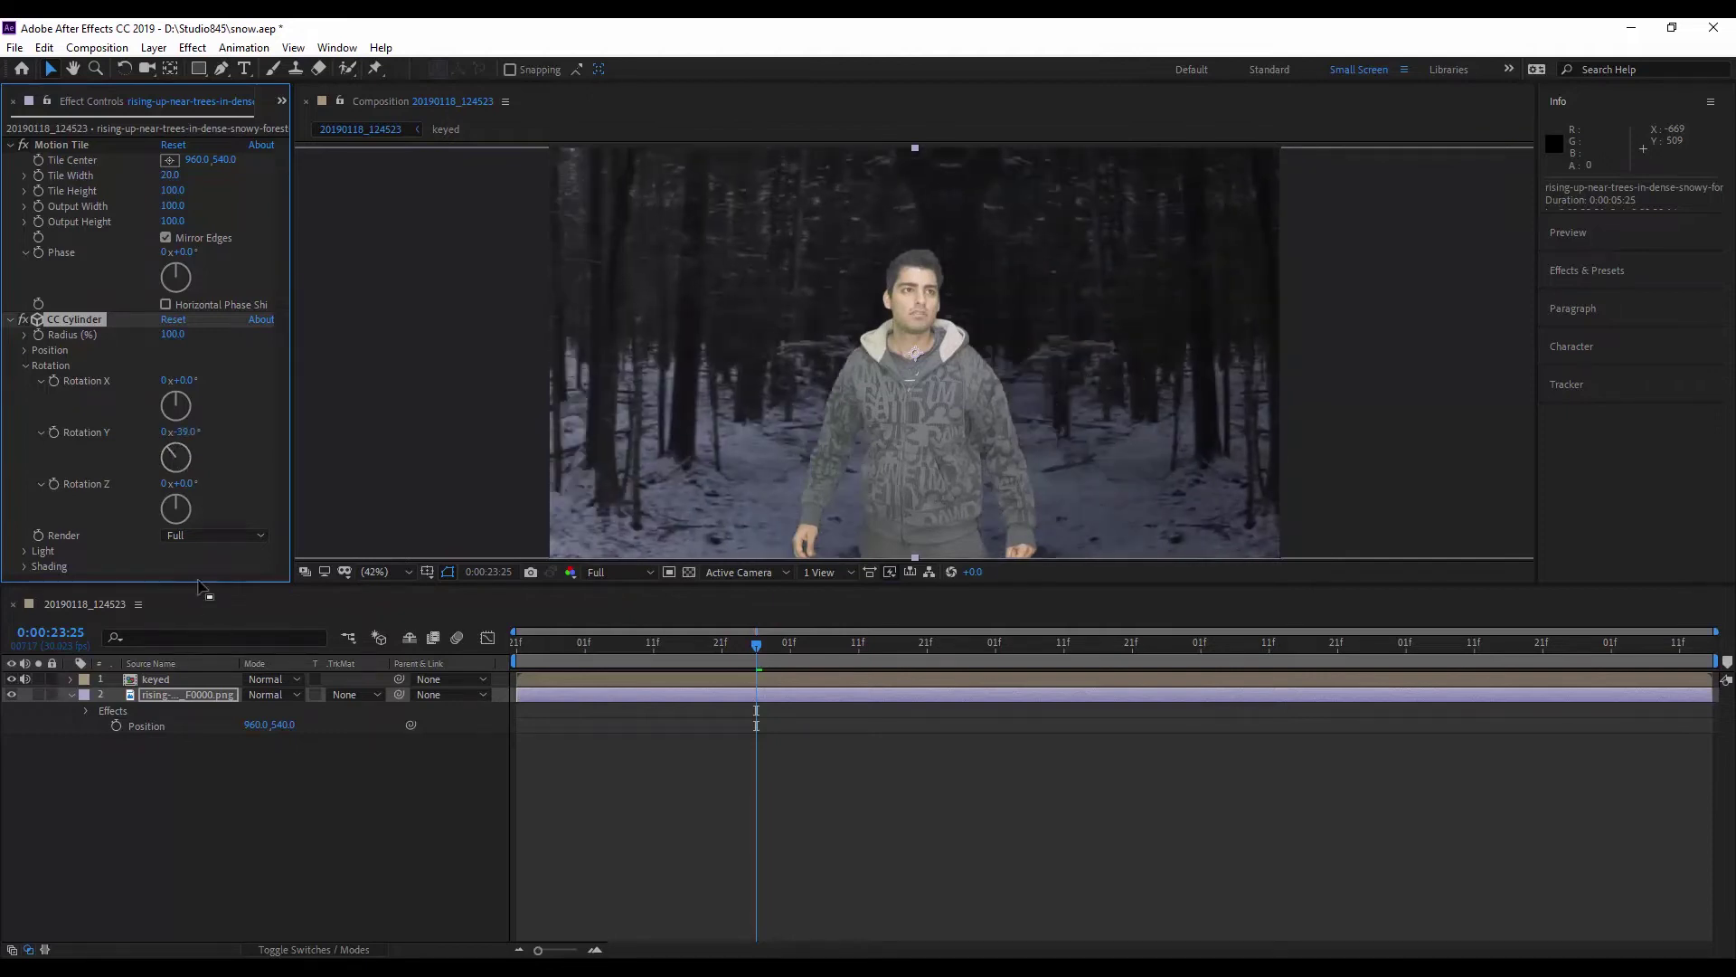
click(184, 431)
click(735, 662)
key(space)
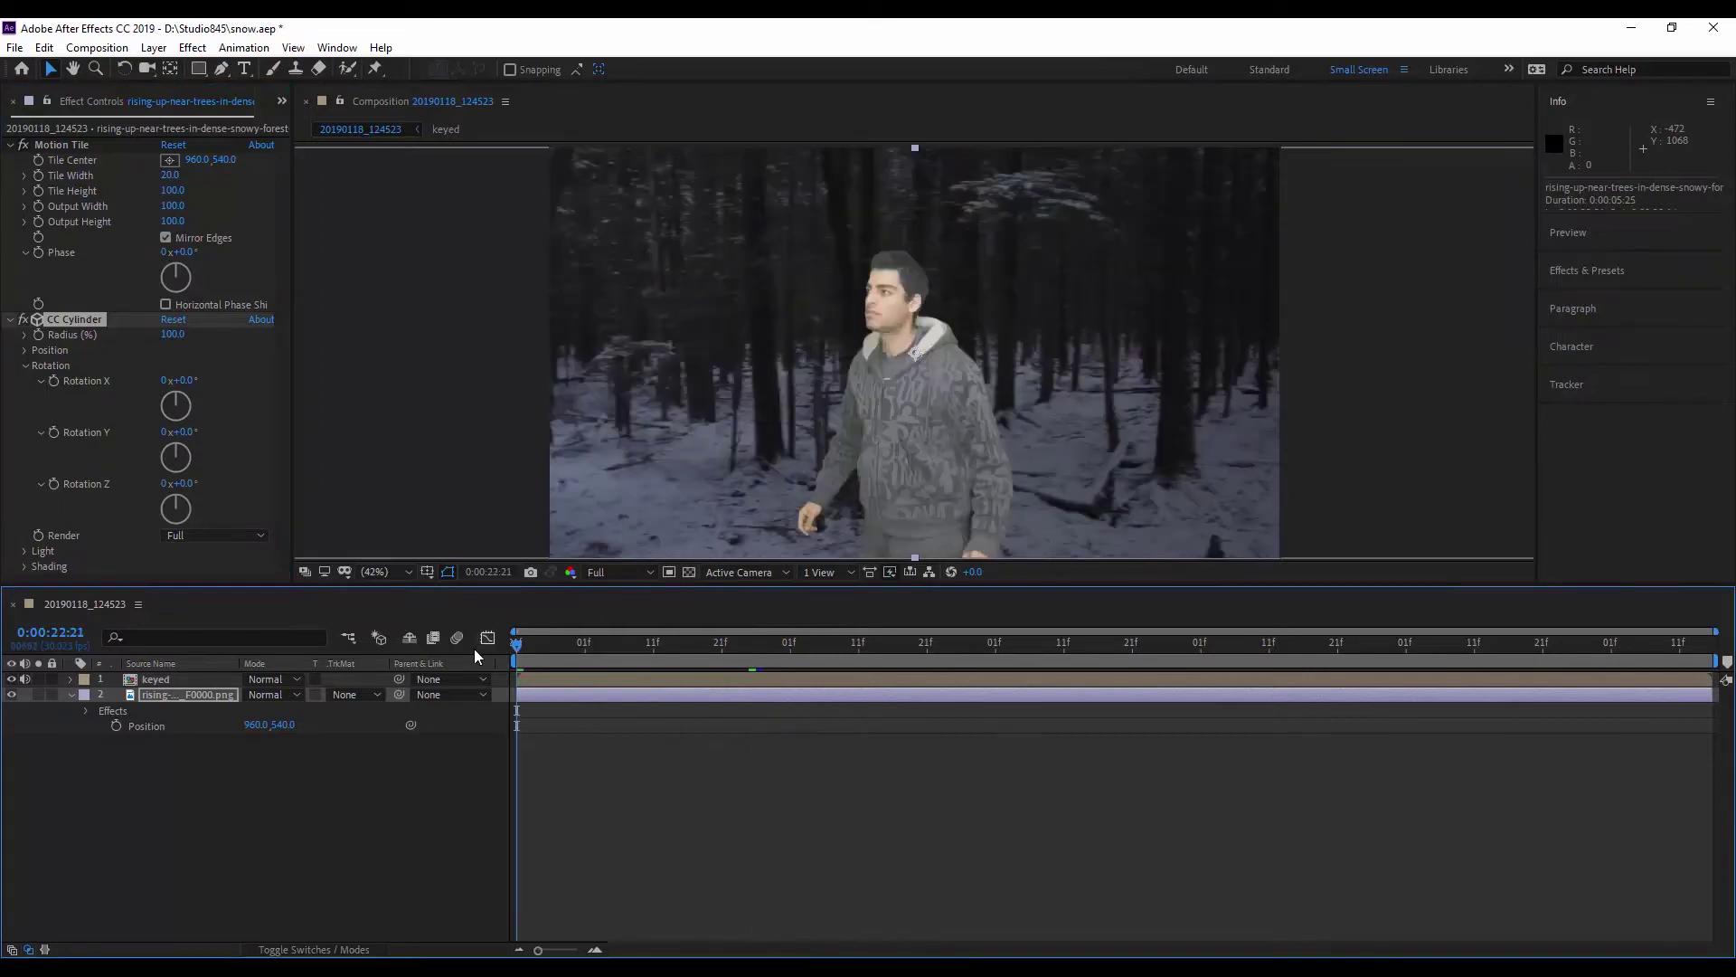
- Keyframe the forest's CC Cylinder Rotation Y from 0° to 150° at the clip's end
click(52, 434)
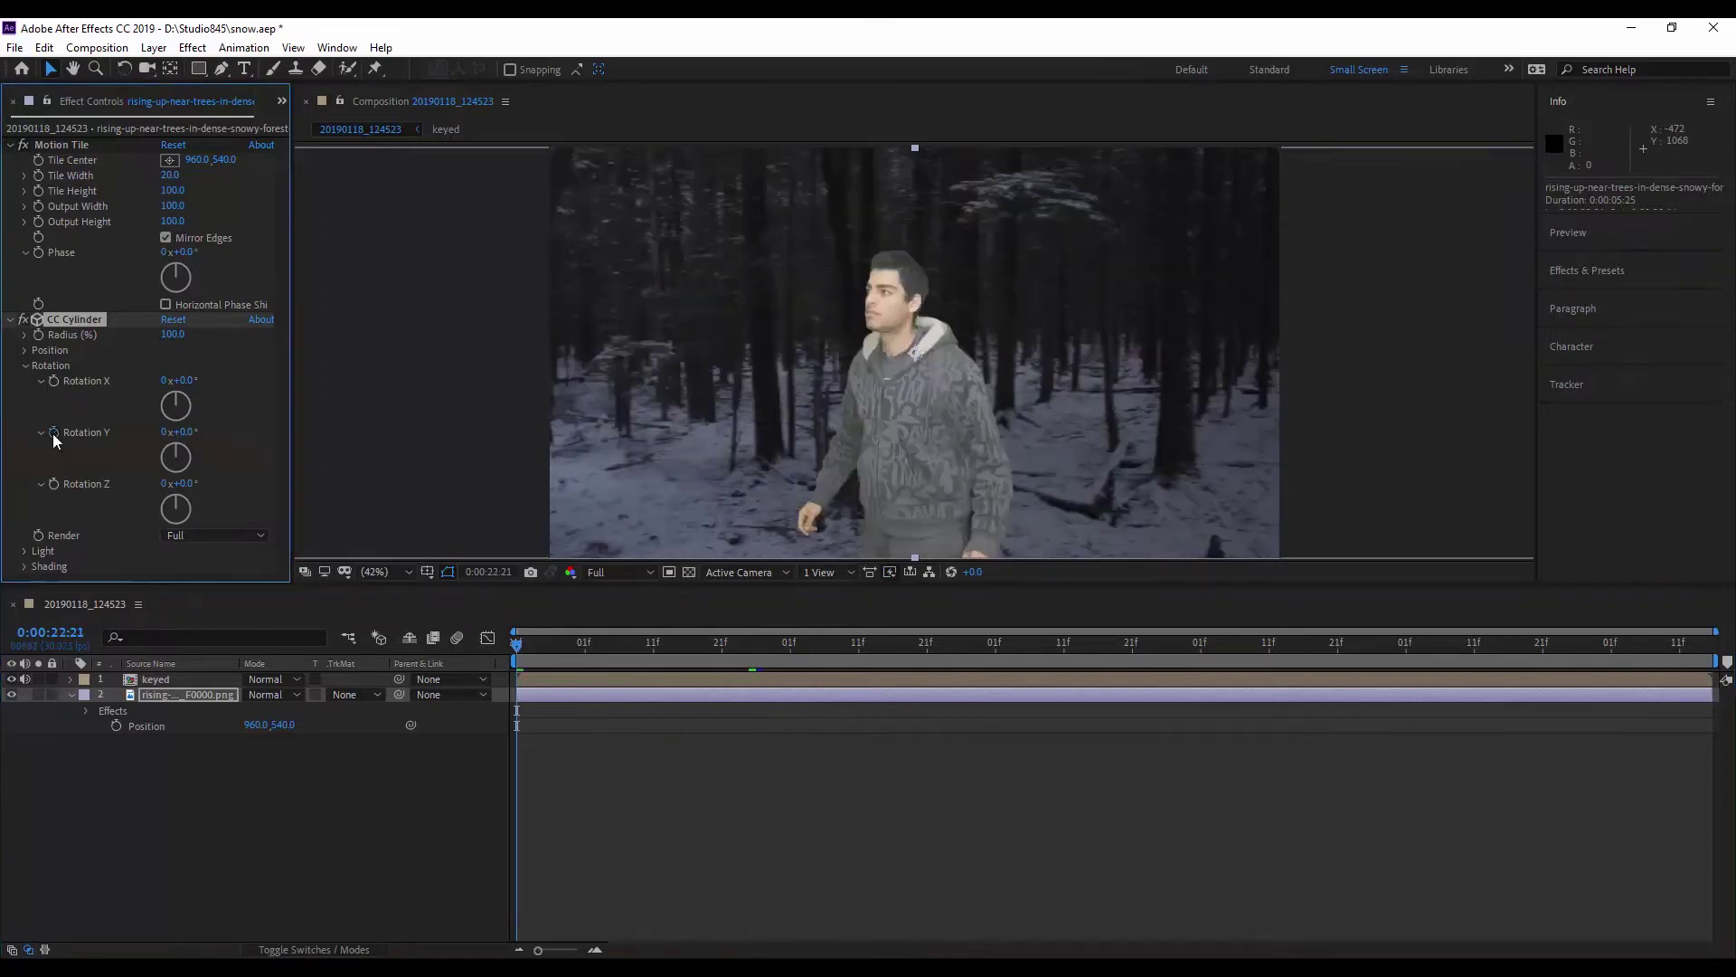
drag(517, 644, 1694, 714)
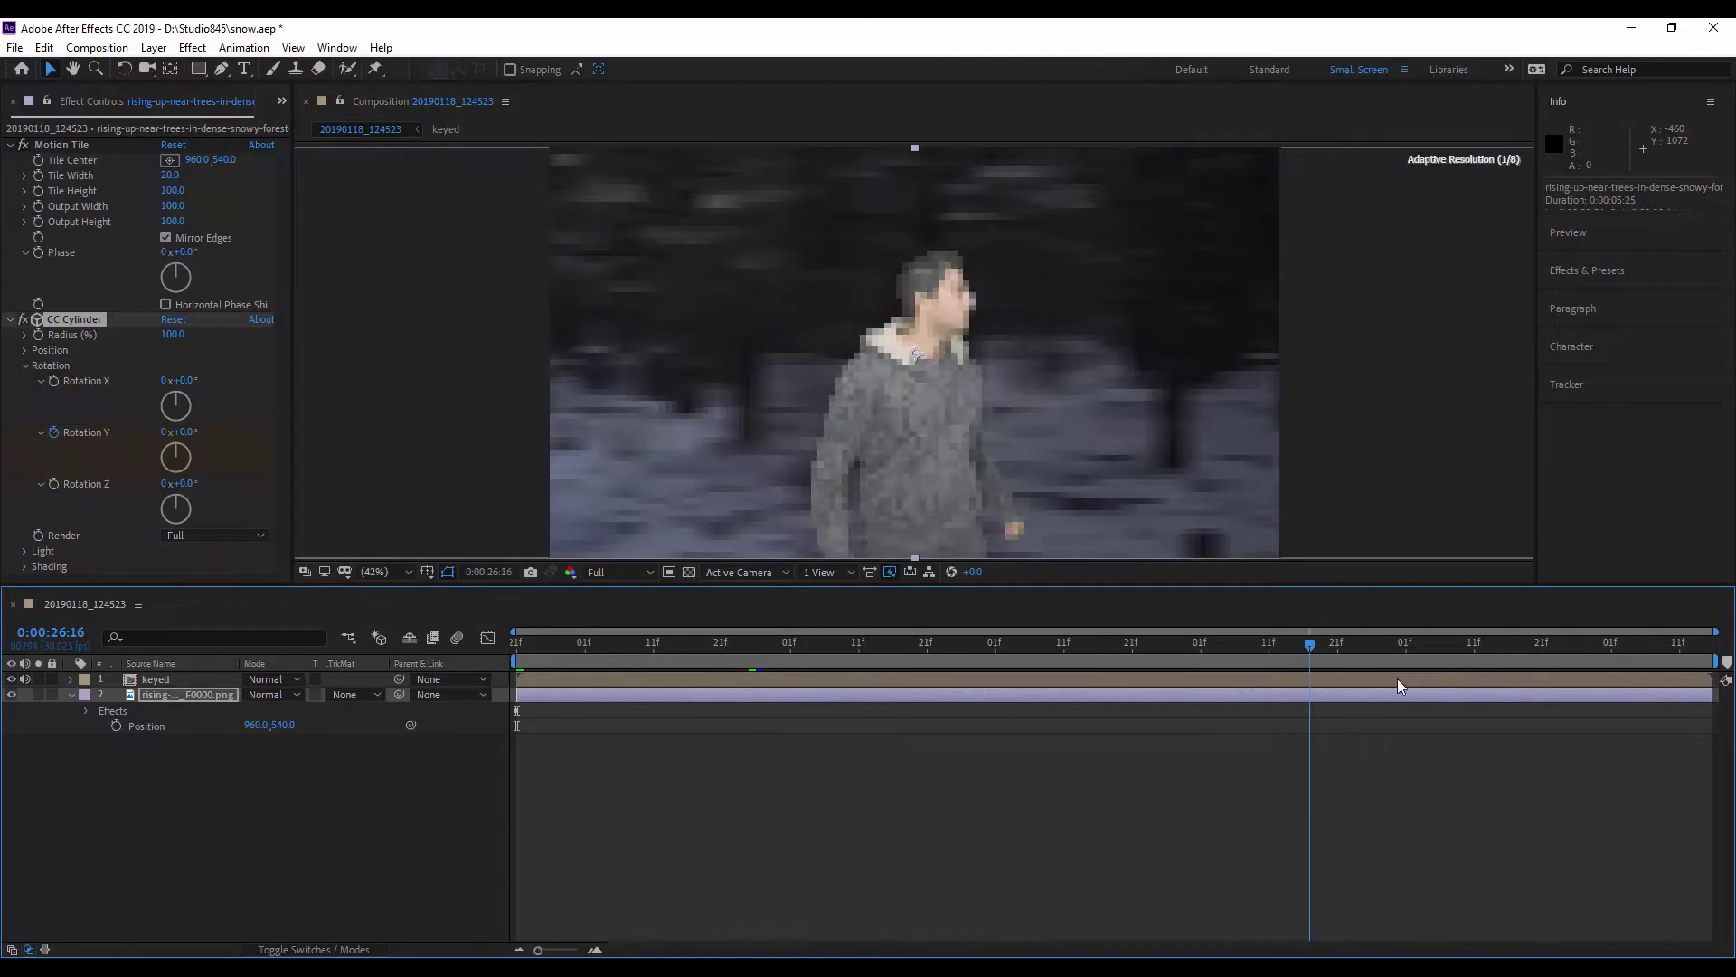
click(186, 432)
text(150)
key(Return)
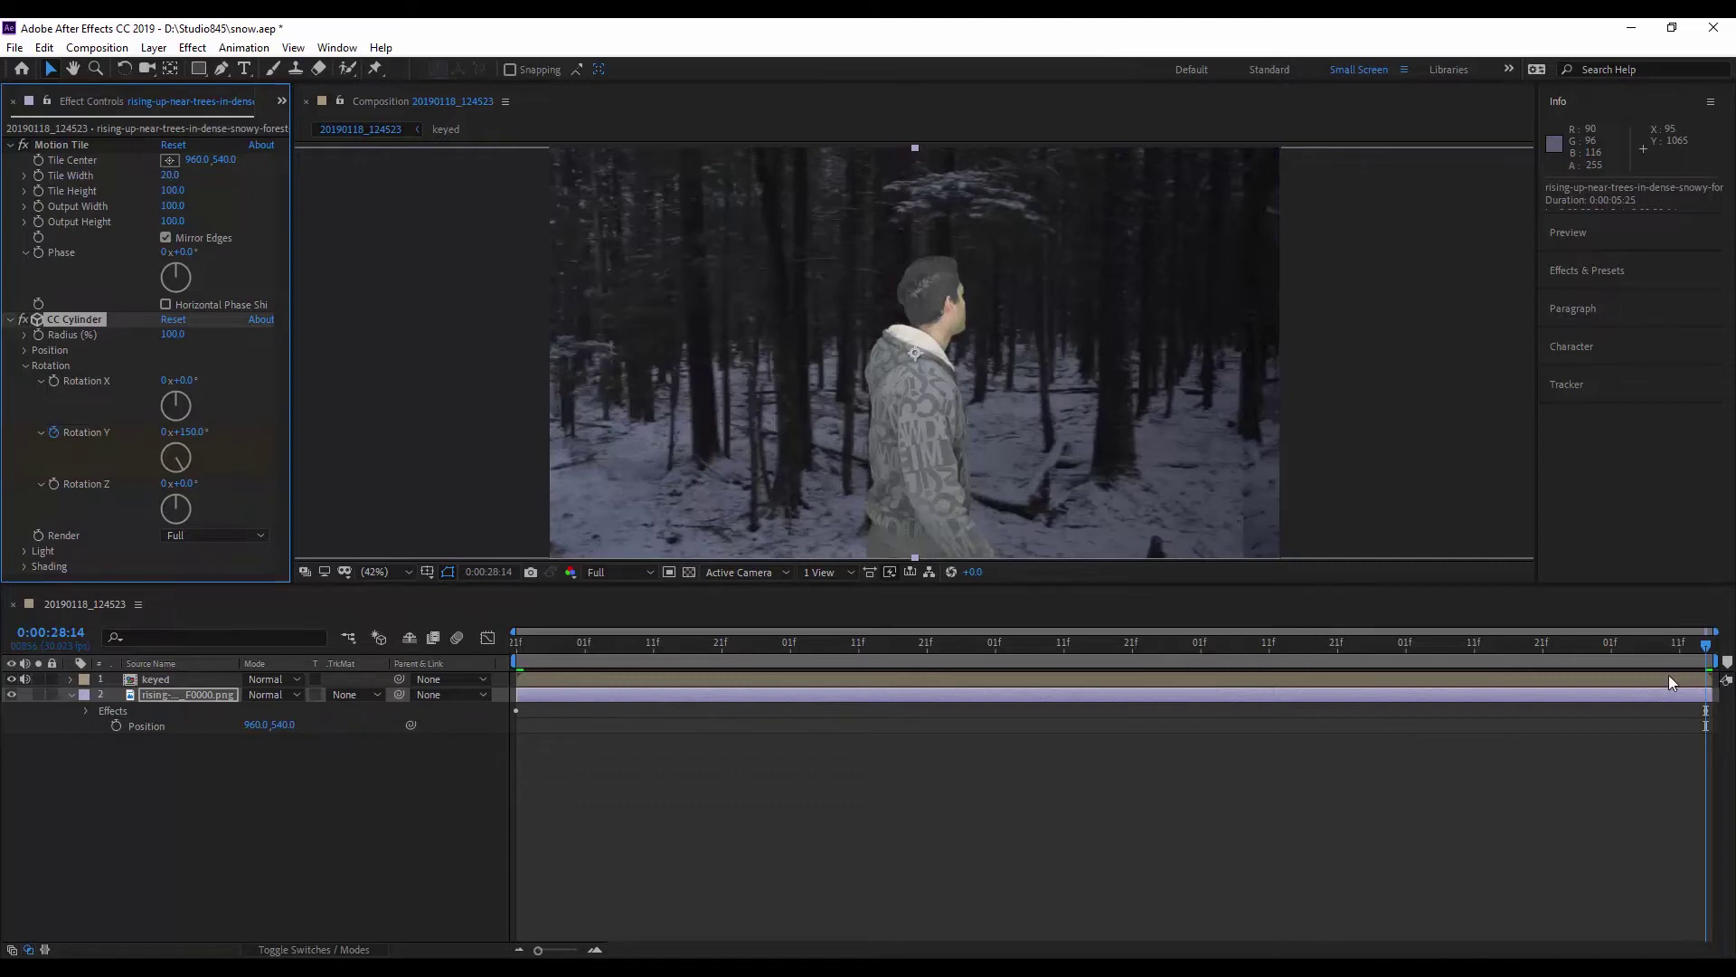
- Scrub back and preview the forest background swinging around
mouse_move(1706, 646)
mouse_down()
mouse_move(1251, 632)
mouse_move(458, 561)
mouse_up()
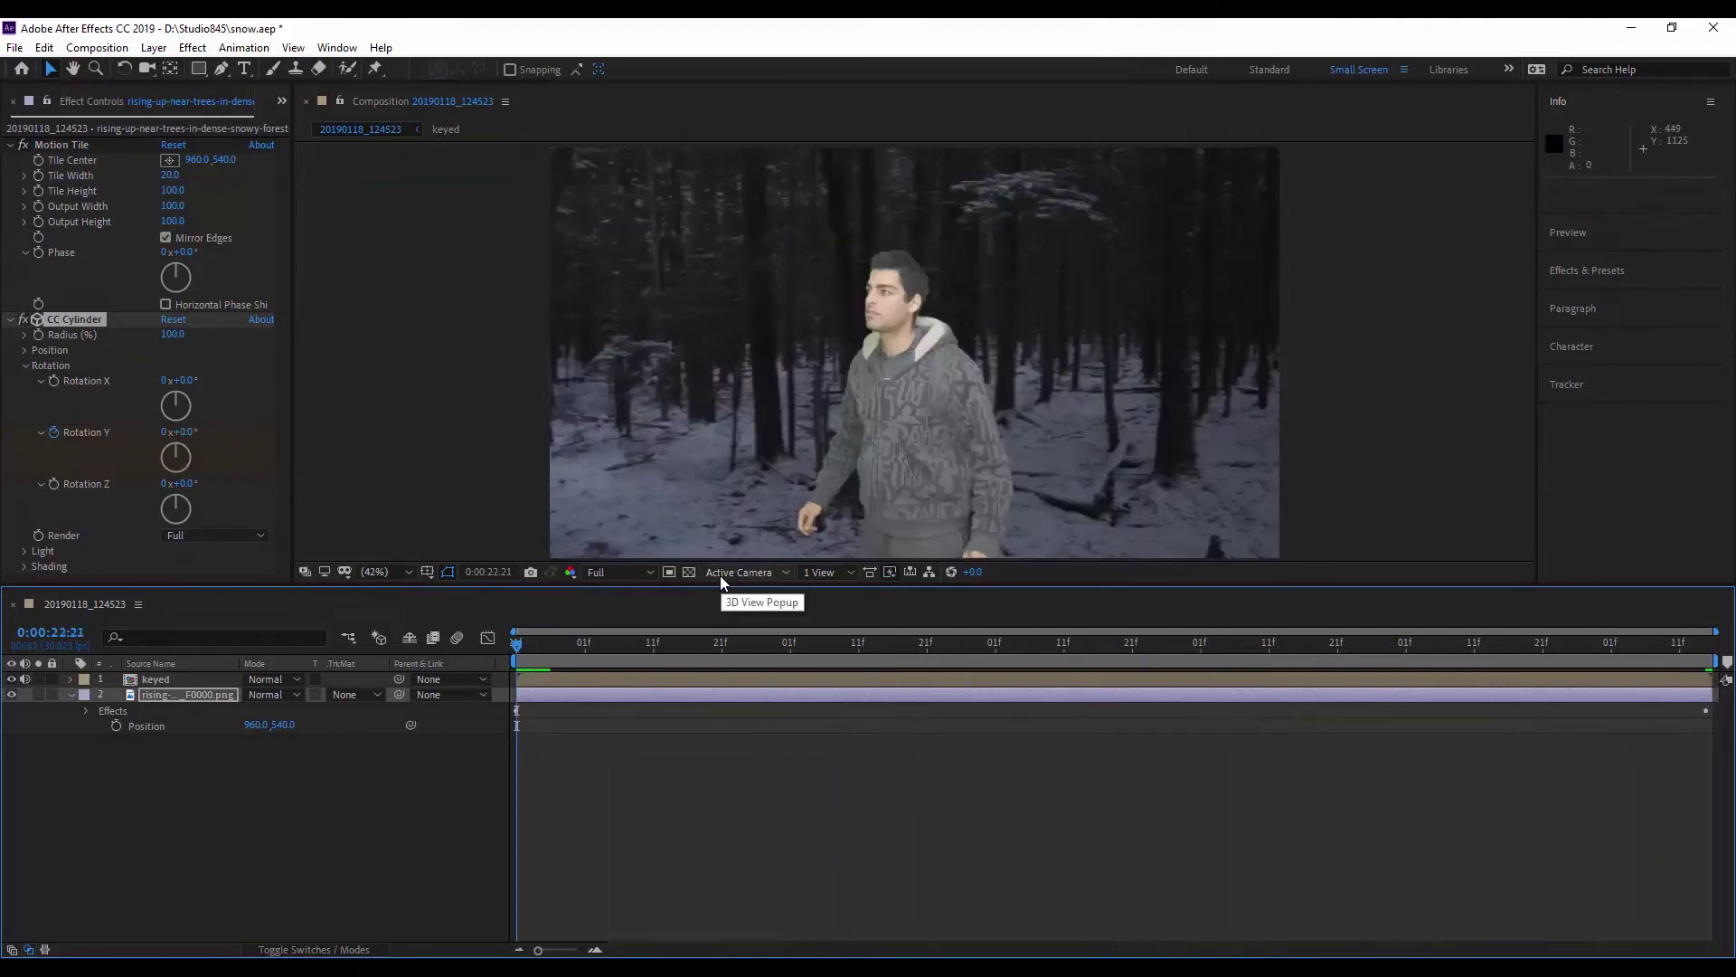
key(space)
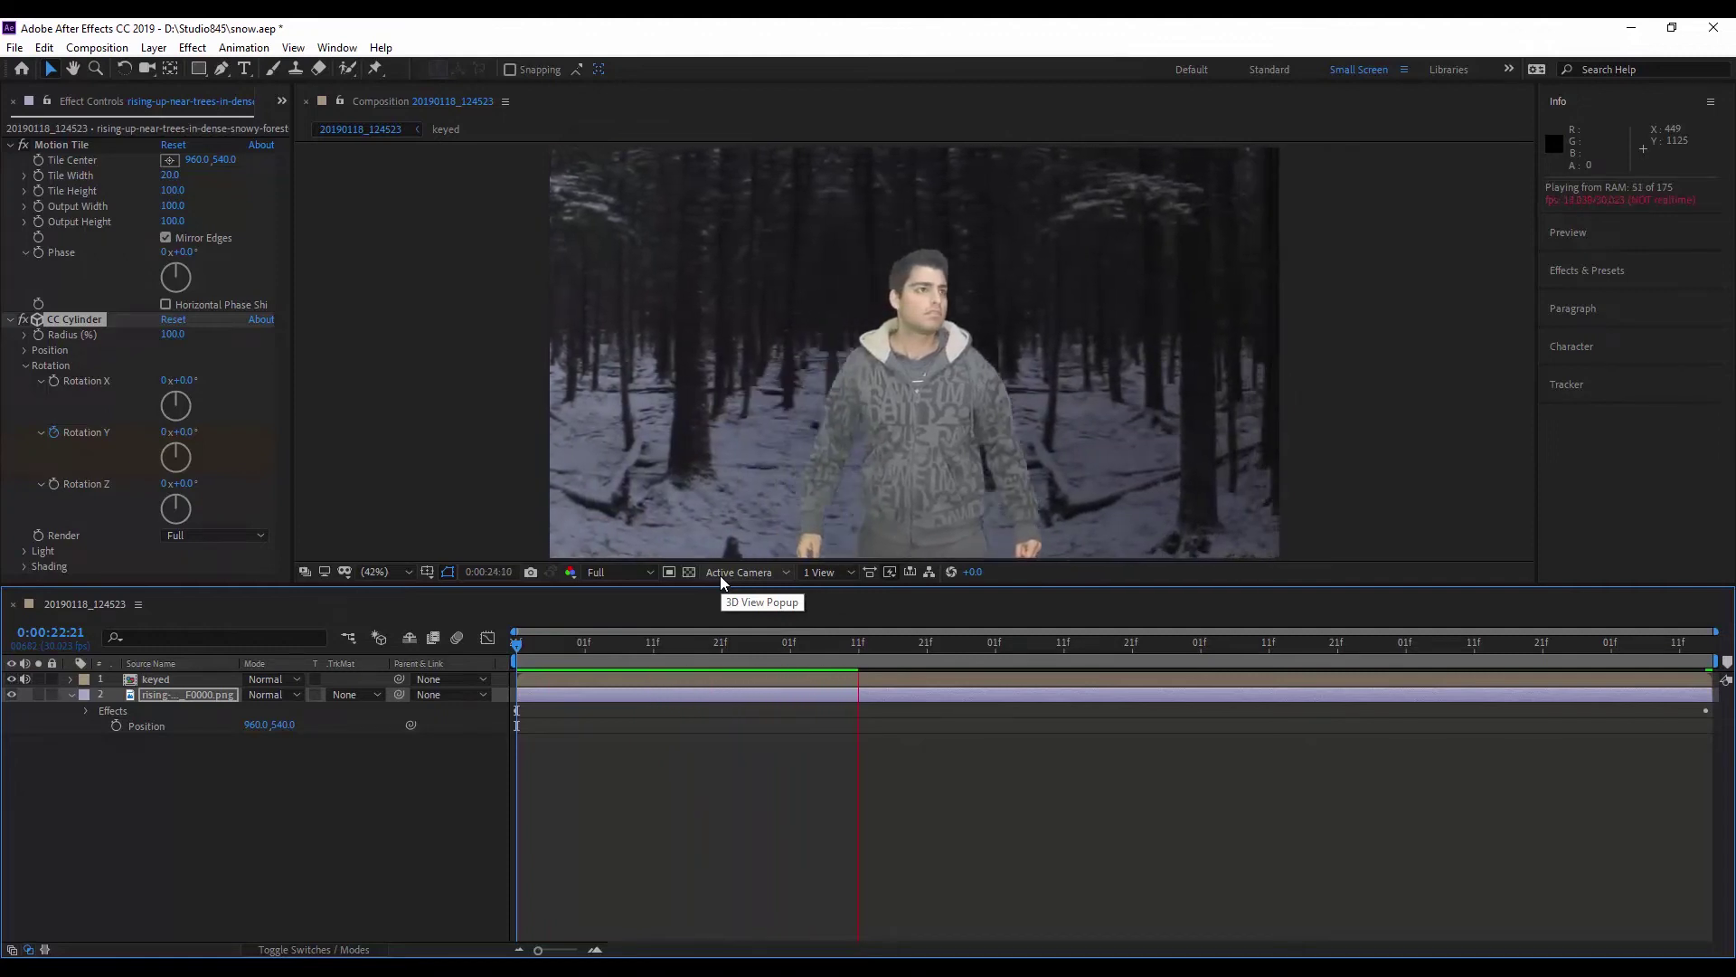
click(940, 642)
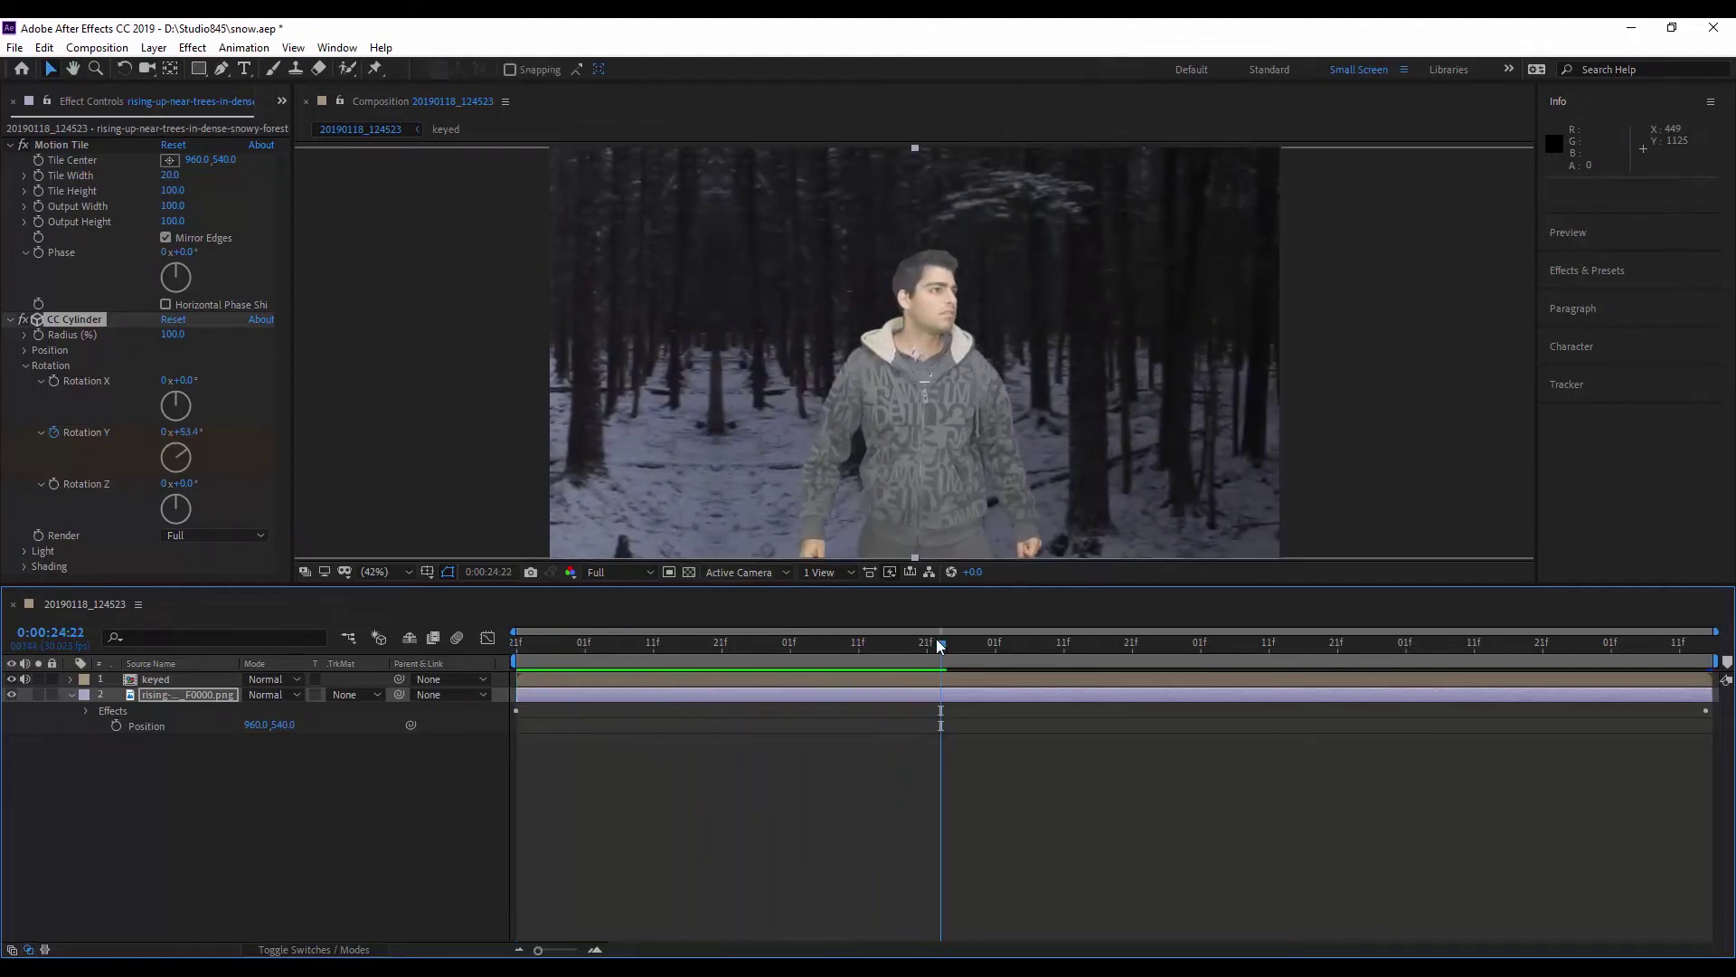
key(space)
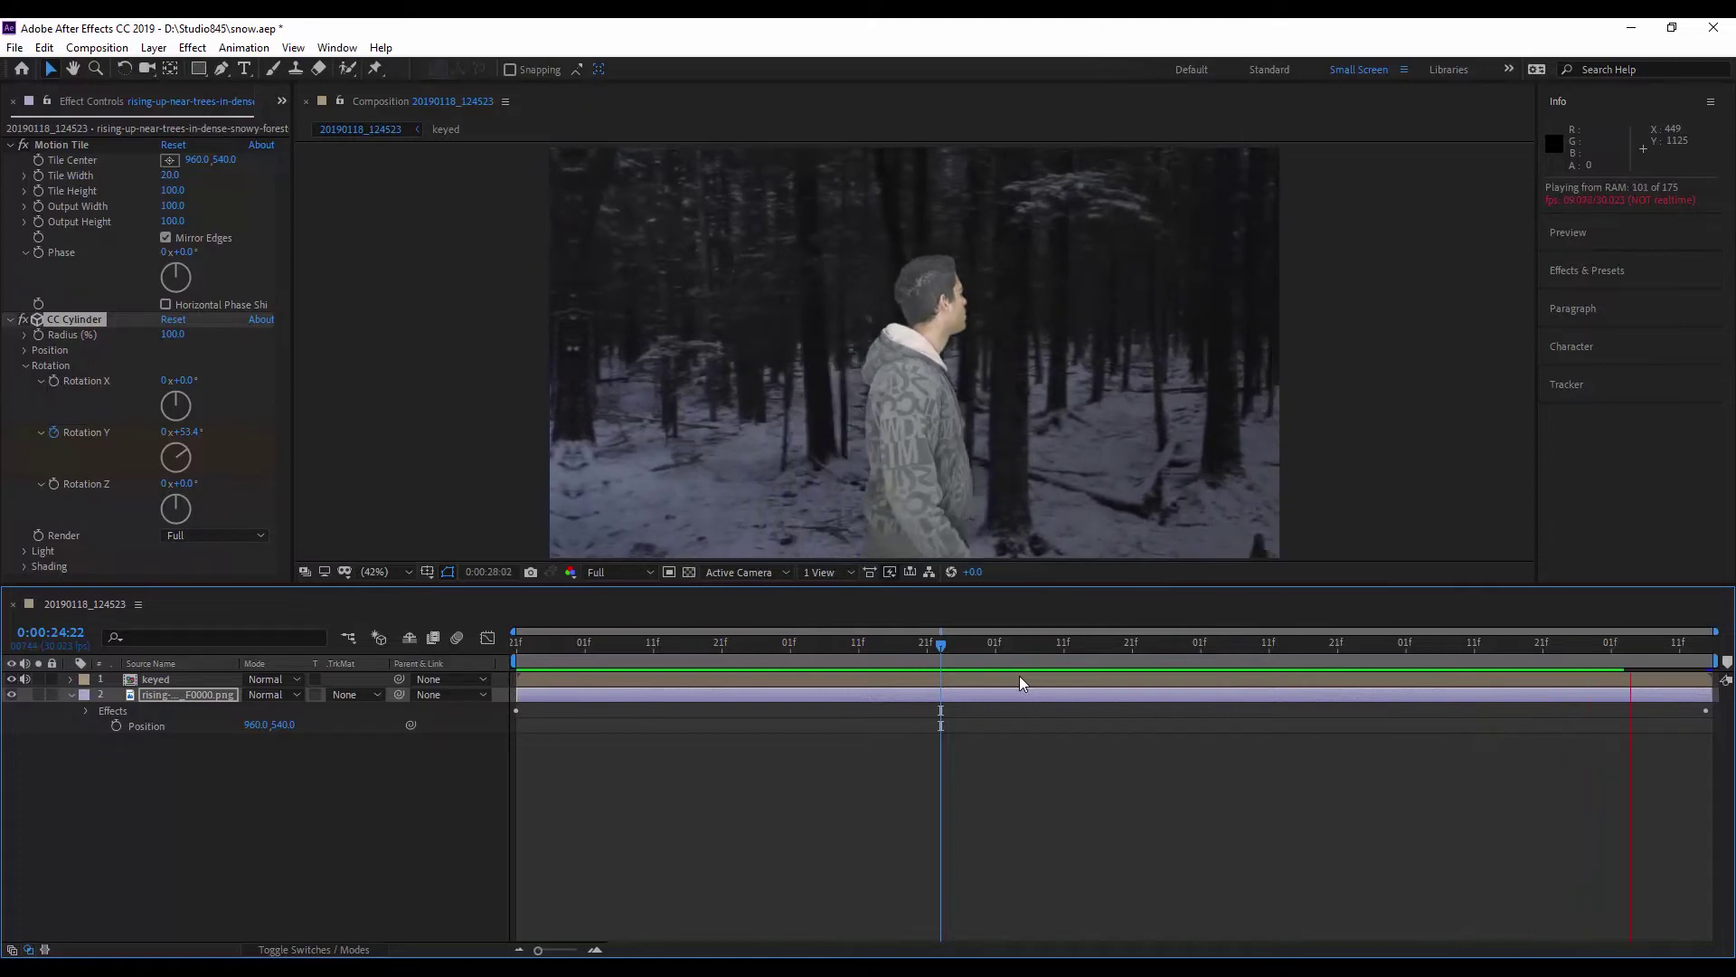
- Apply Easy Ease to the forest's final 150° Rotation Y keyframe
key(space)
click(939, 707)
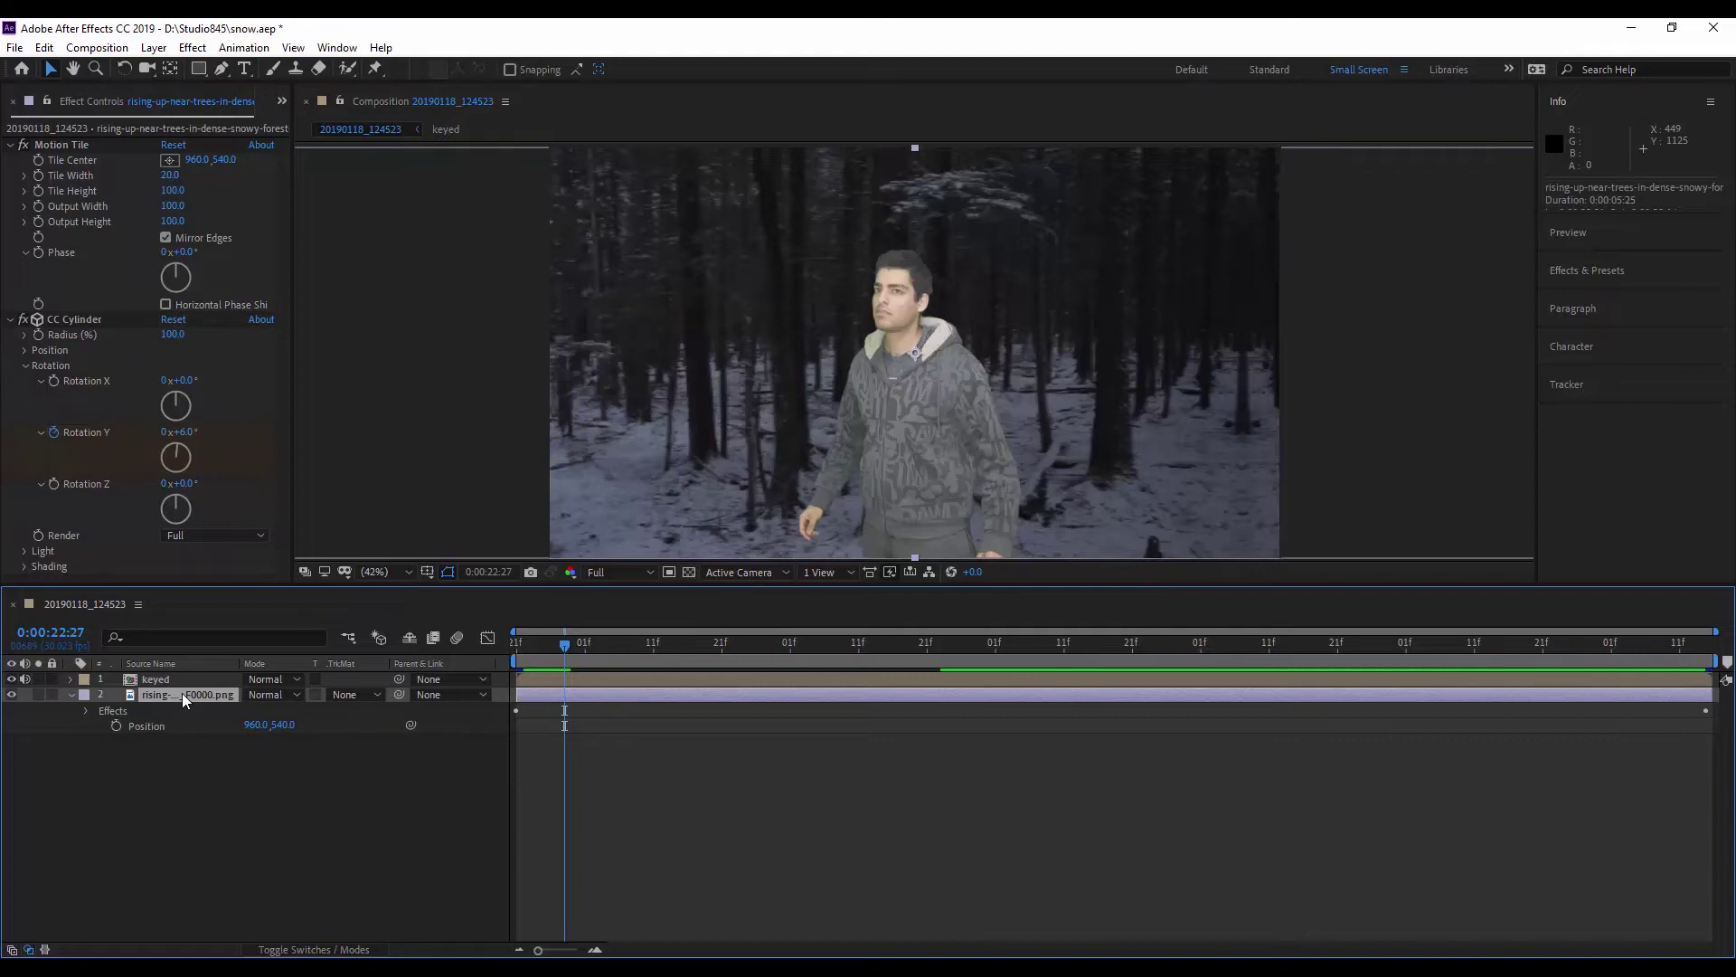
key(u)
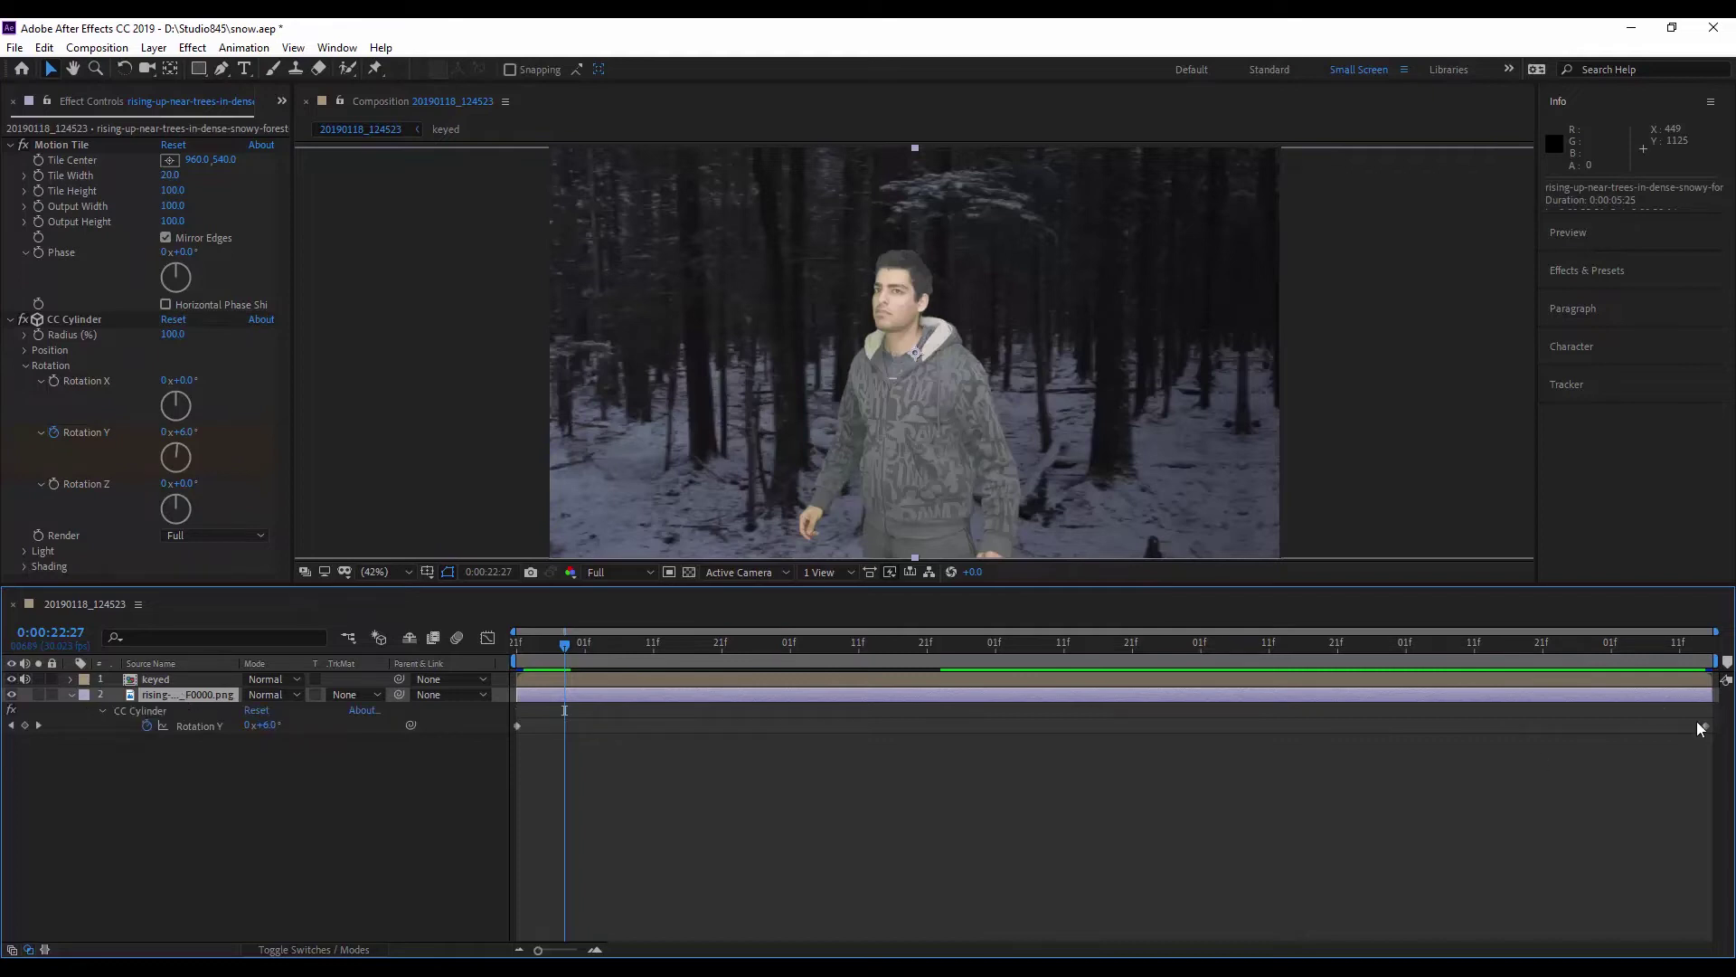
click(1706, 725)
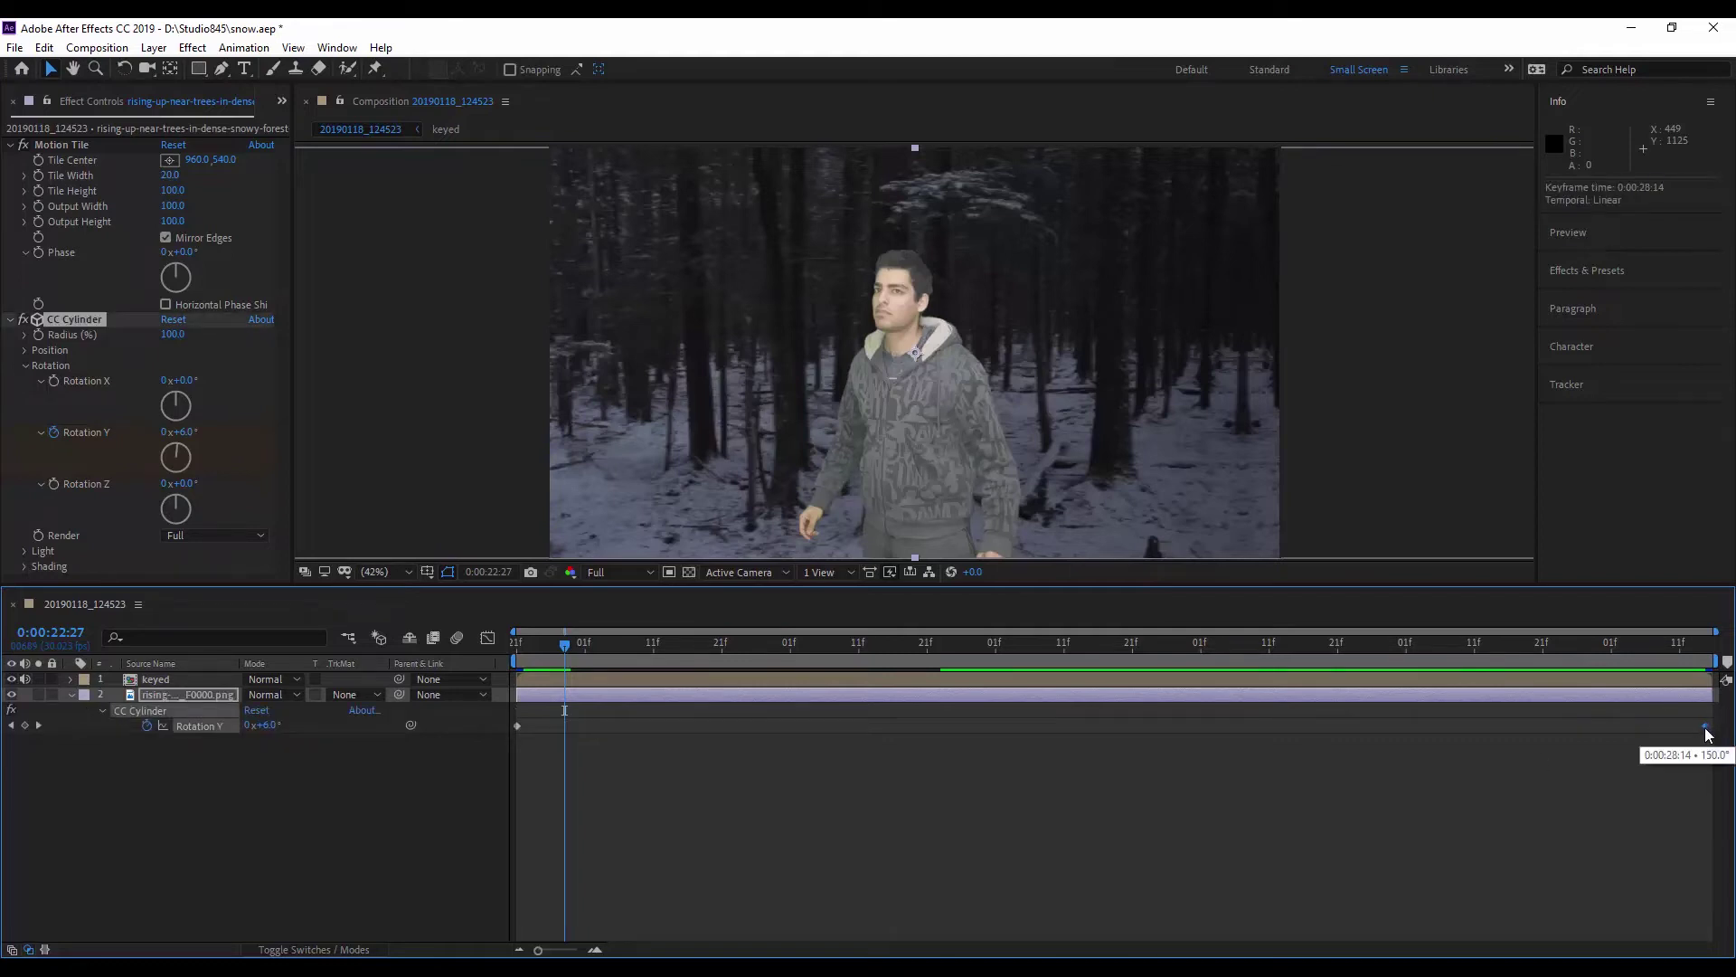
right_click(1705, 726)
mouse_move(1603, 714)
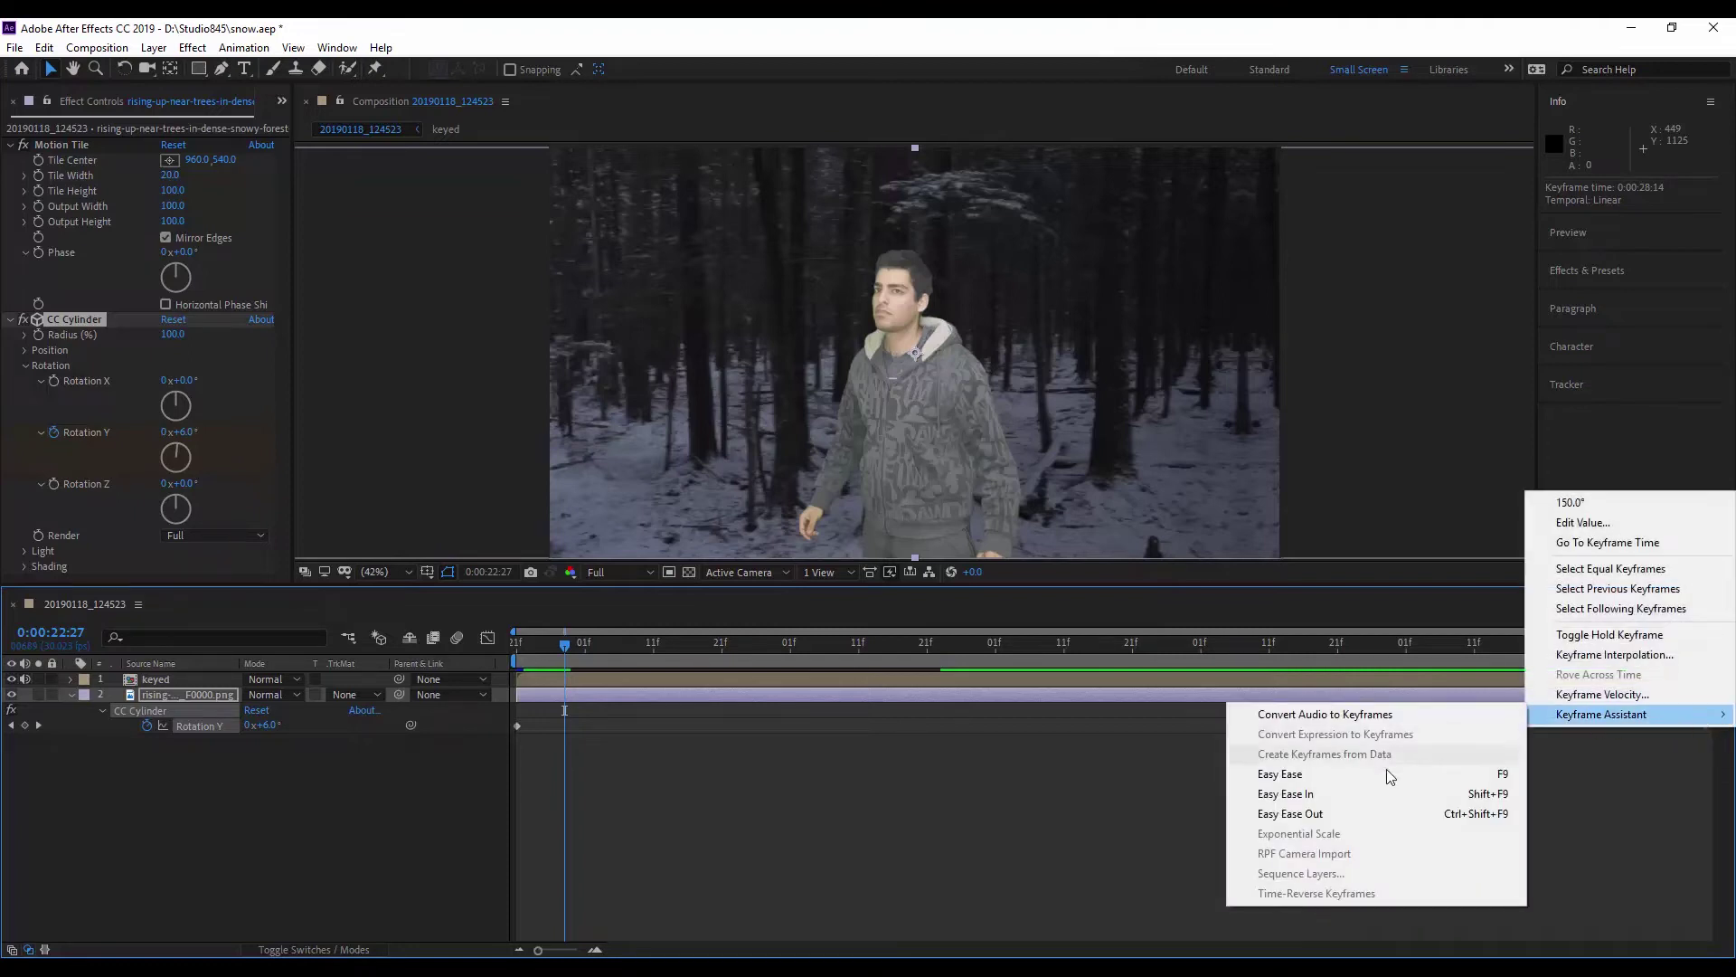
click(1362, 789)
- Scrub through to check the eased turn, then collapse the forest layer's properties
mouse_move(523, 644)
mouse_down()
mouse_move(1565, 720)
mouse_move(1692, 710)
mouse_up()
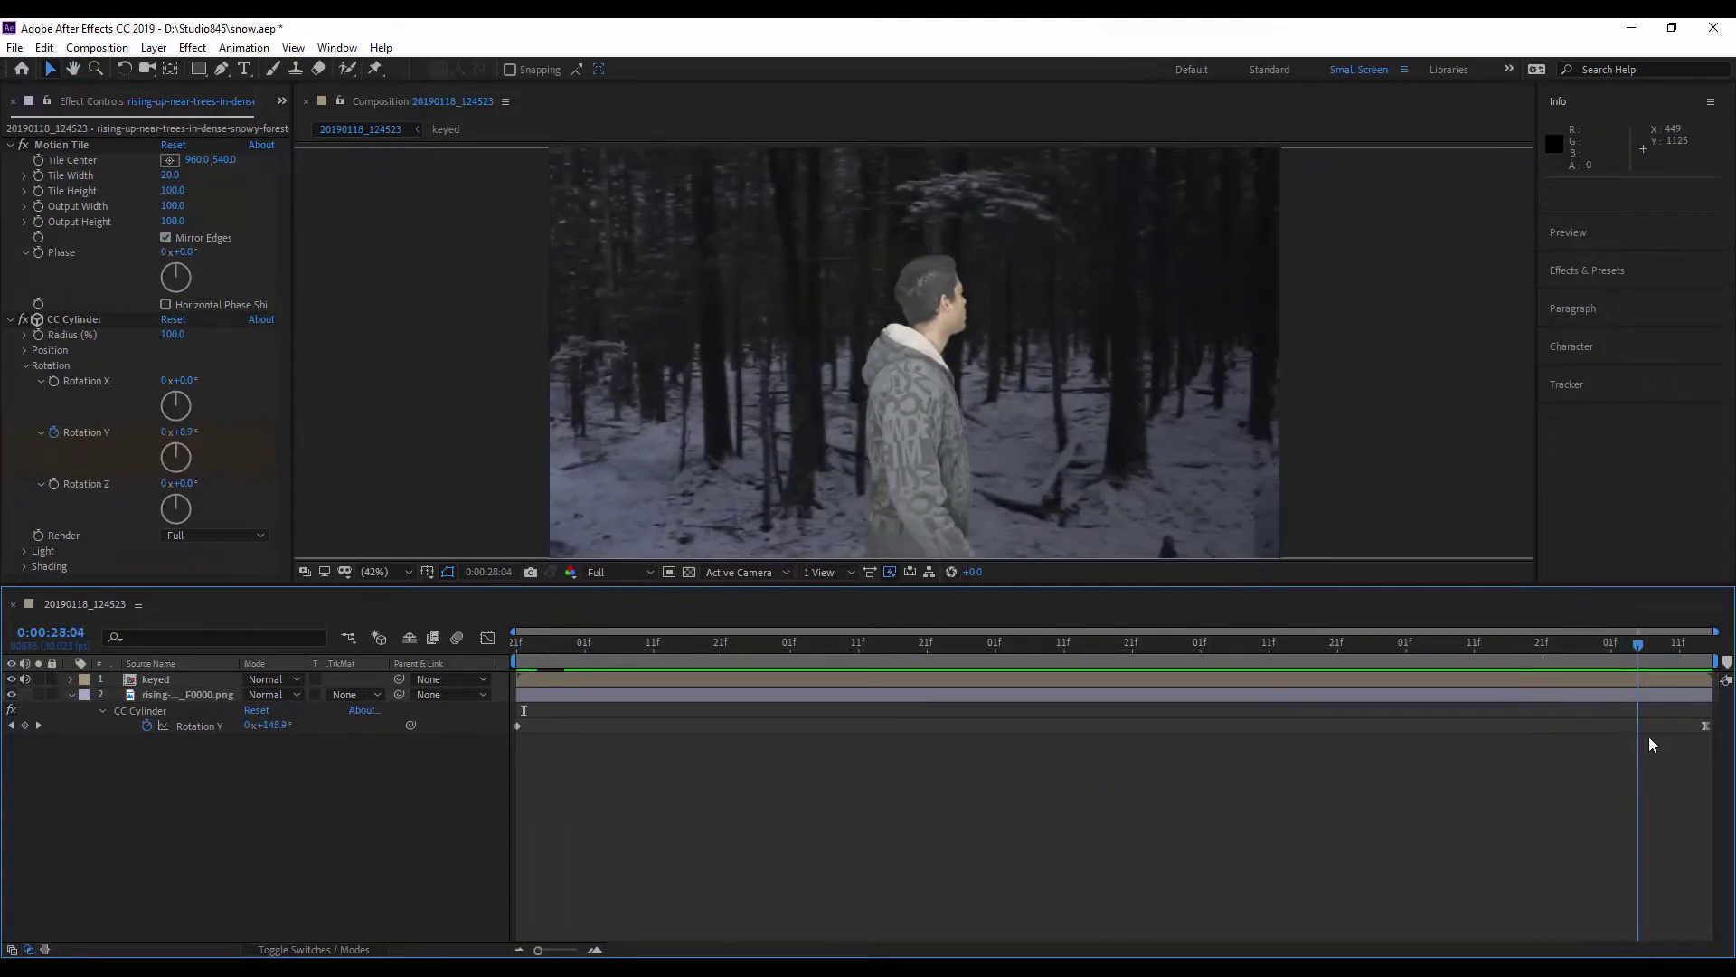
key(space)
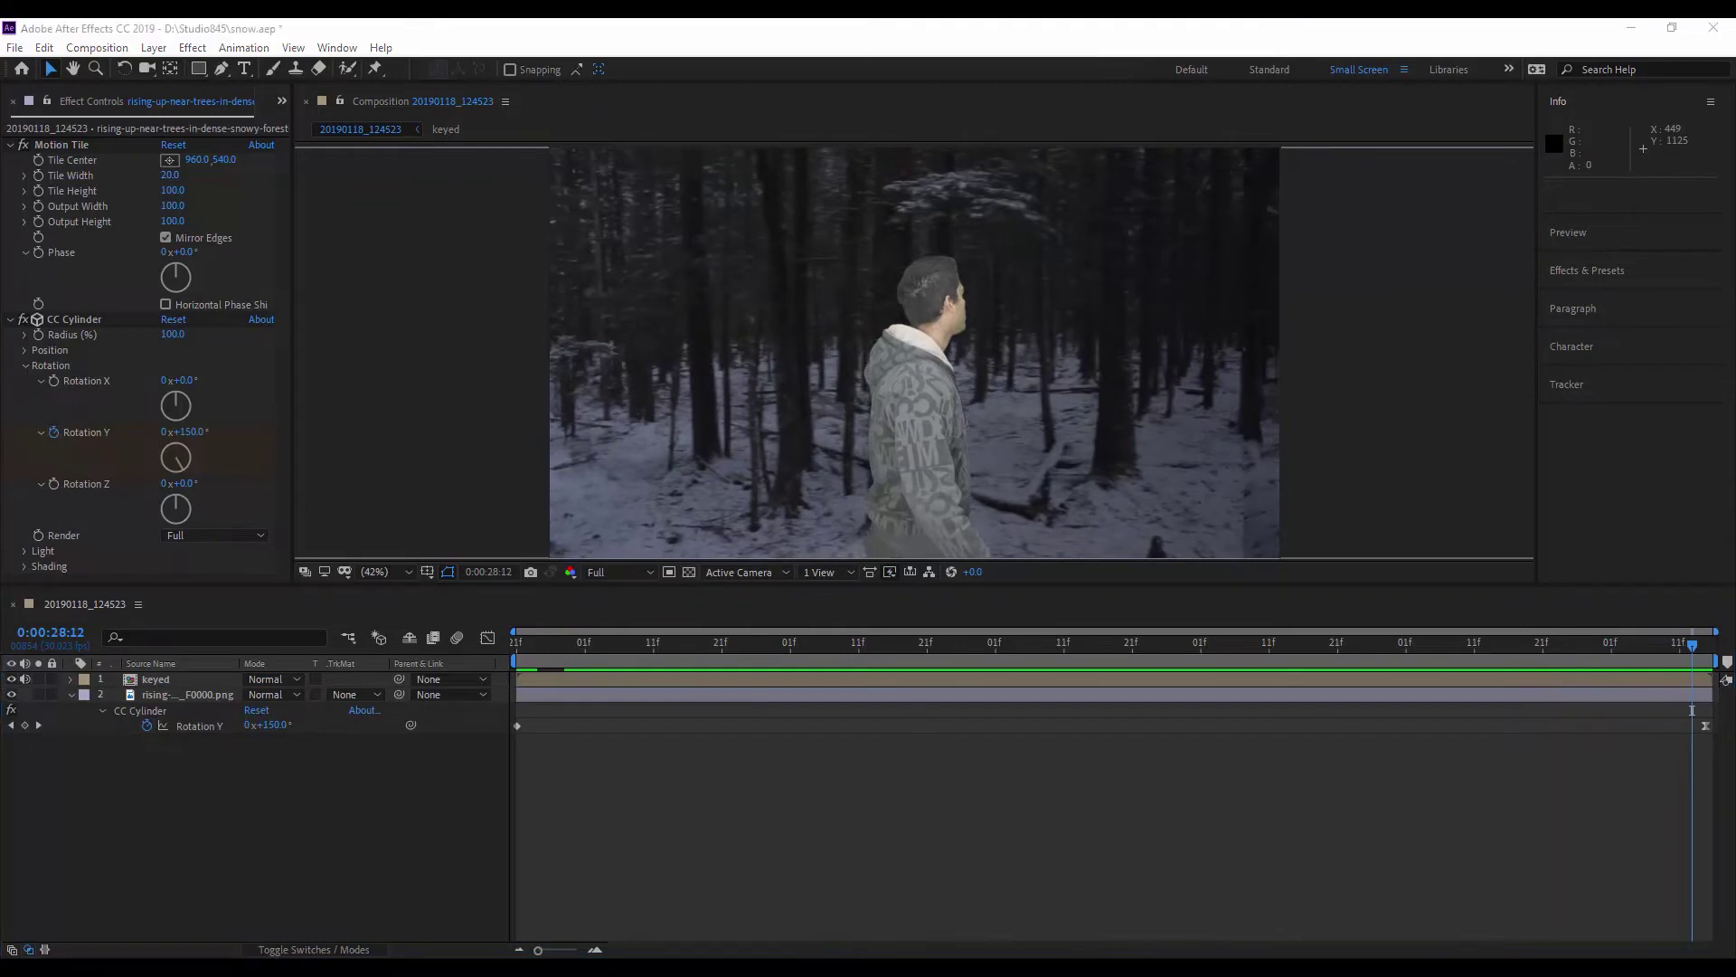
key(space)
click(71, 694)
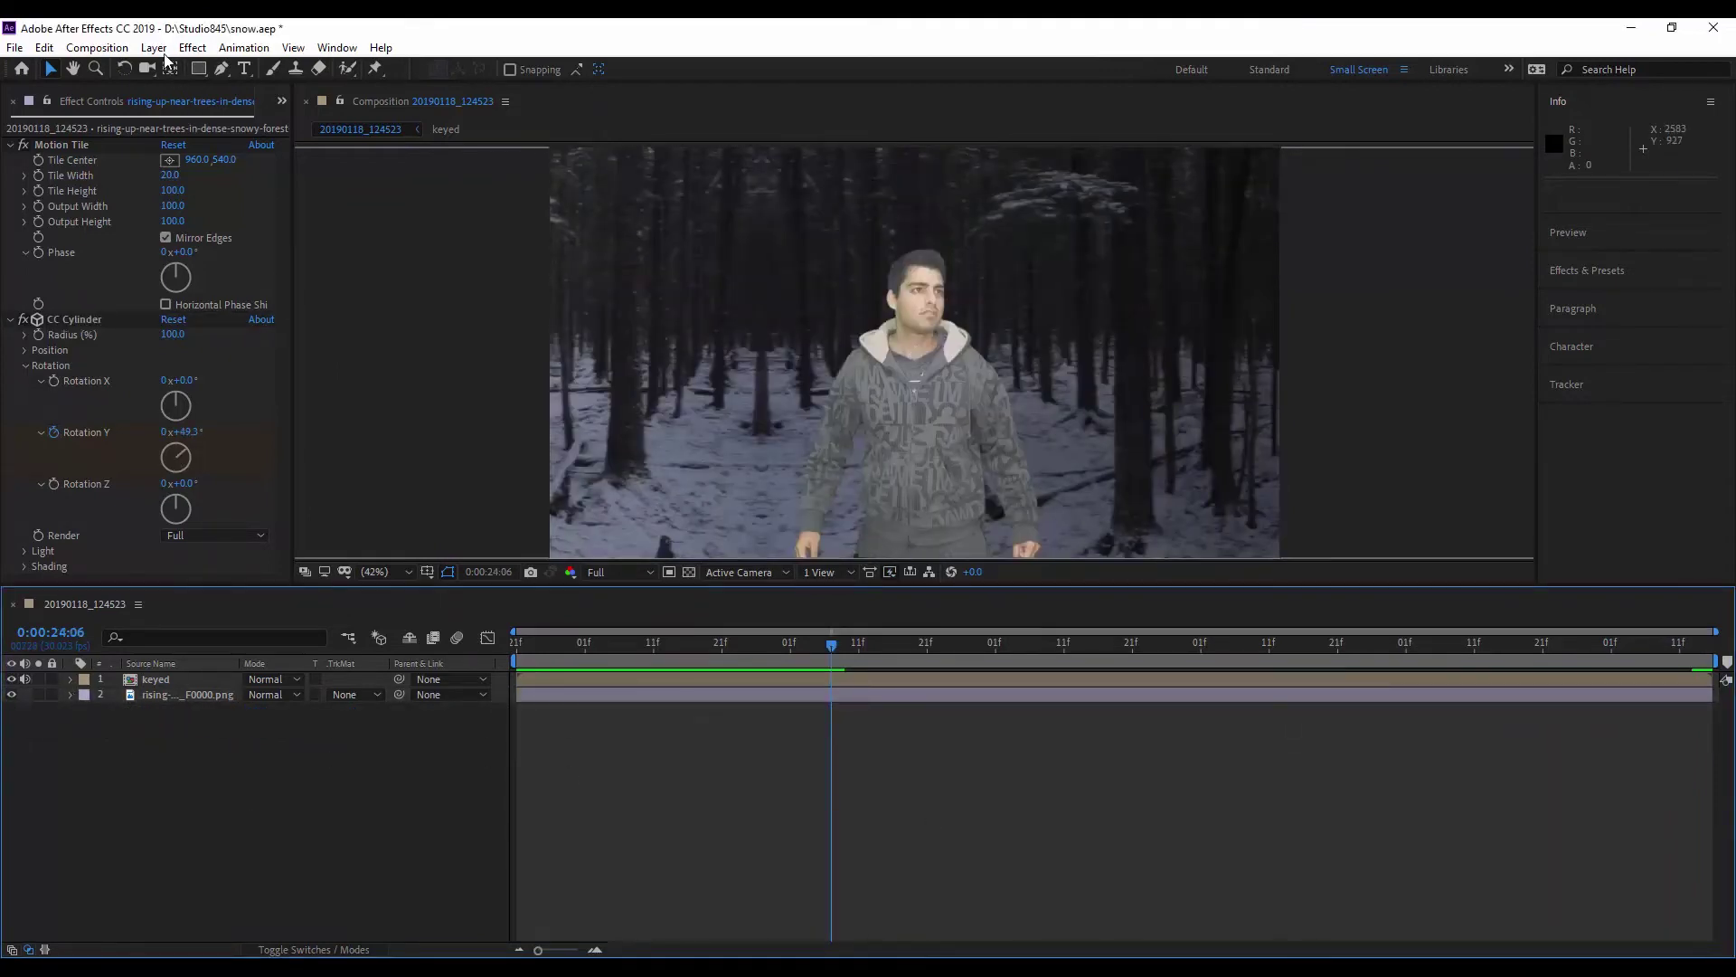
- Create a new adjustment layer and rename it Snow
click(153, 47)
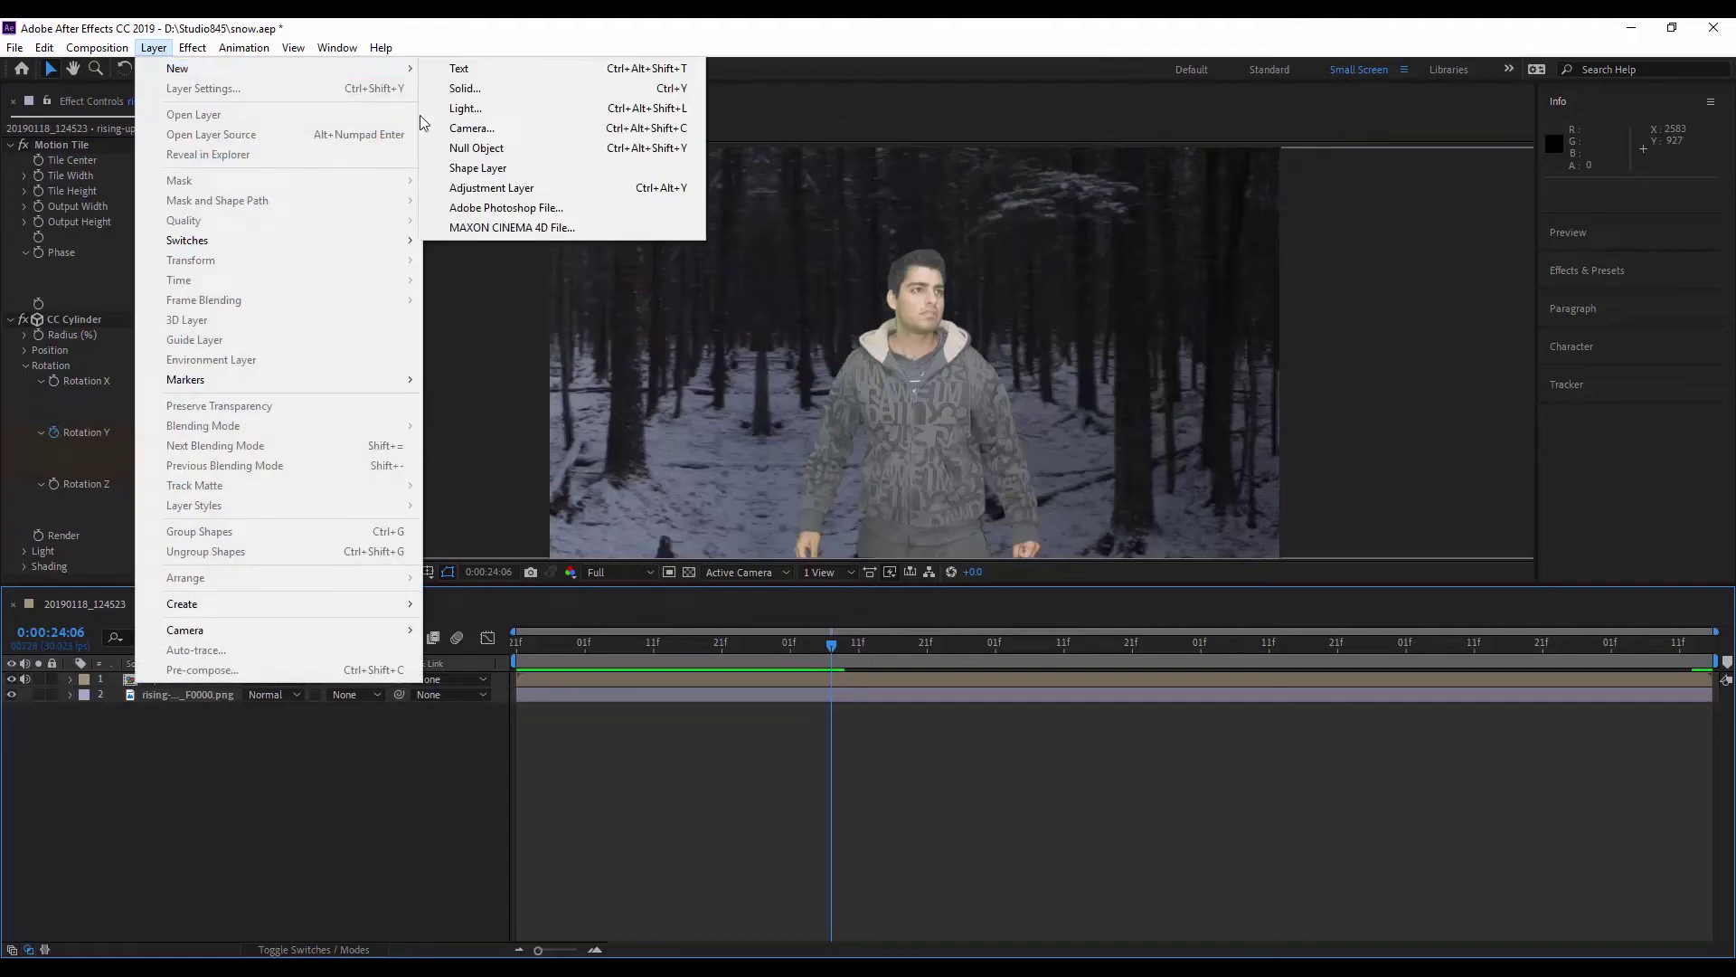
click(491, 187)
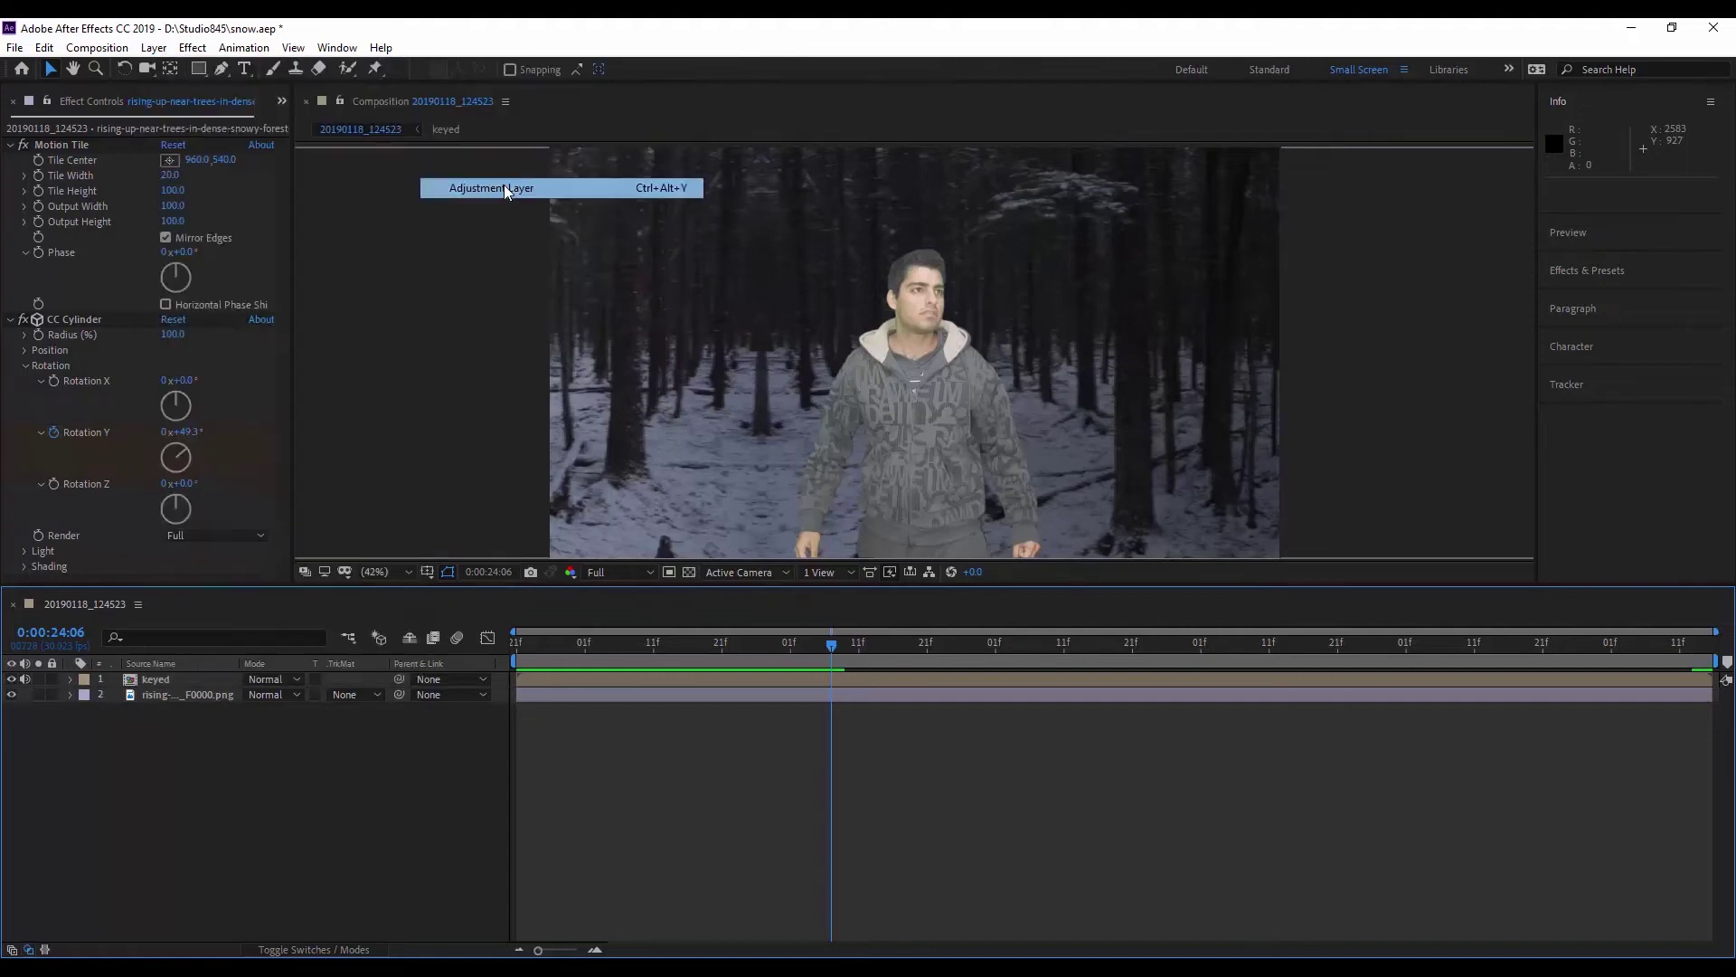
right_click(175, 675)
click(201, 666)
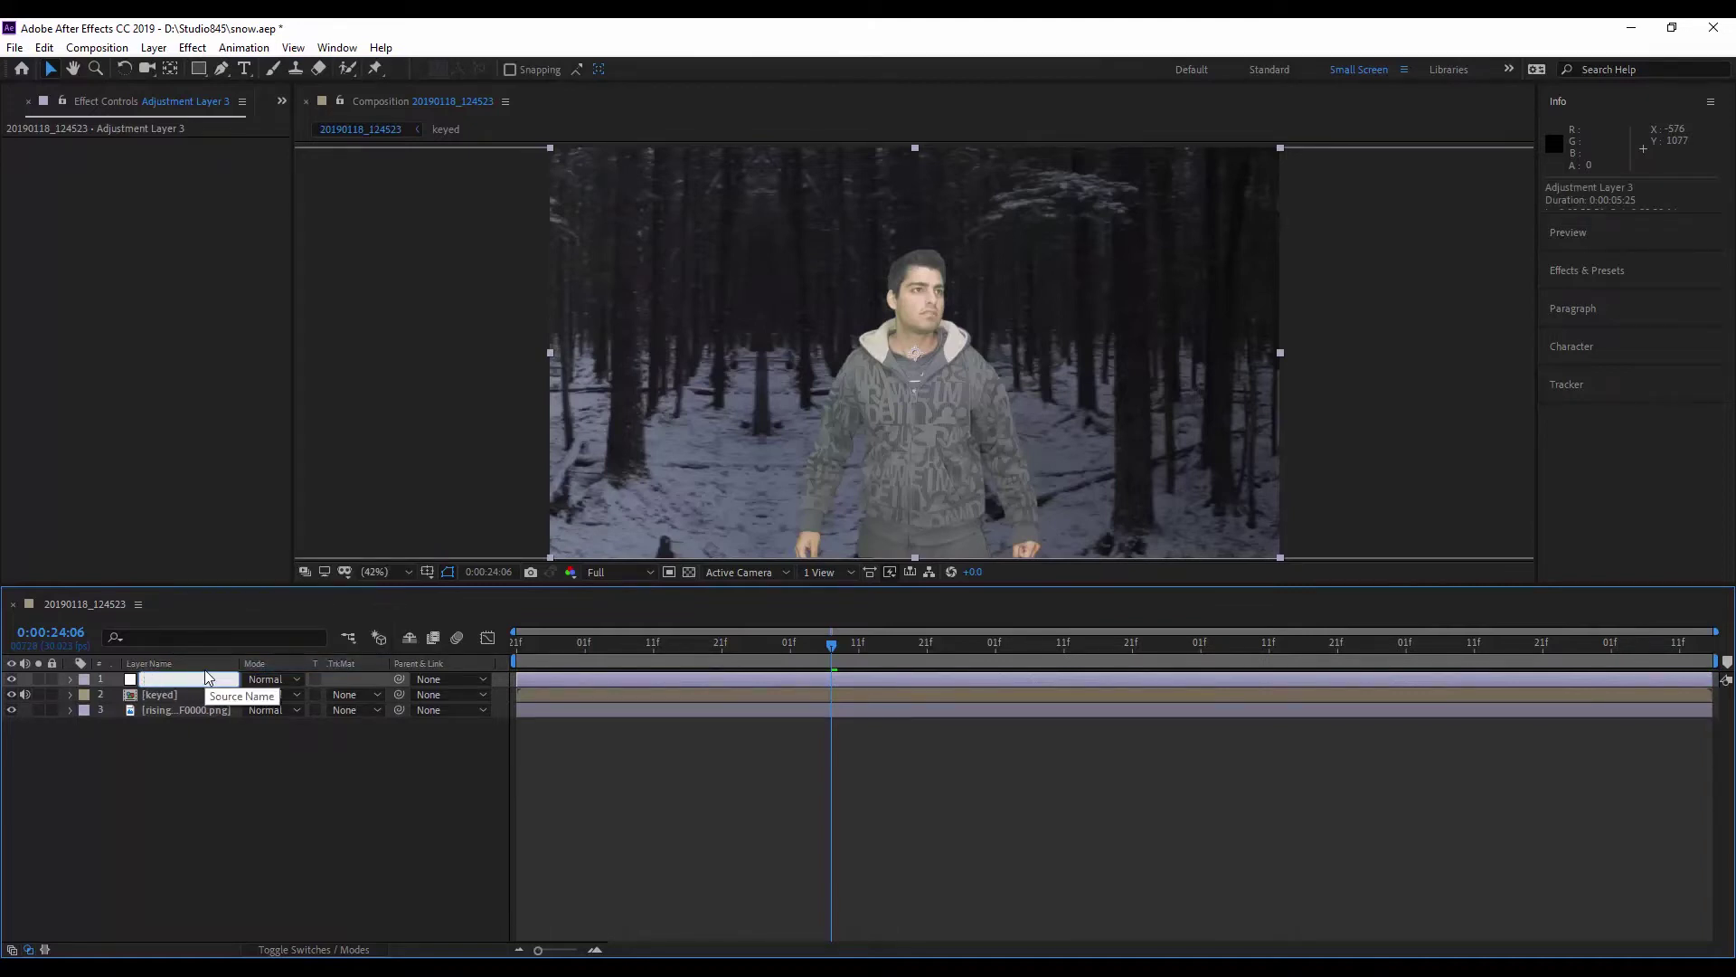
text(Snow)
key(Return)
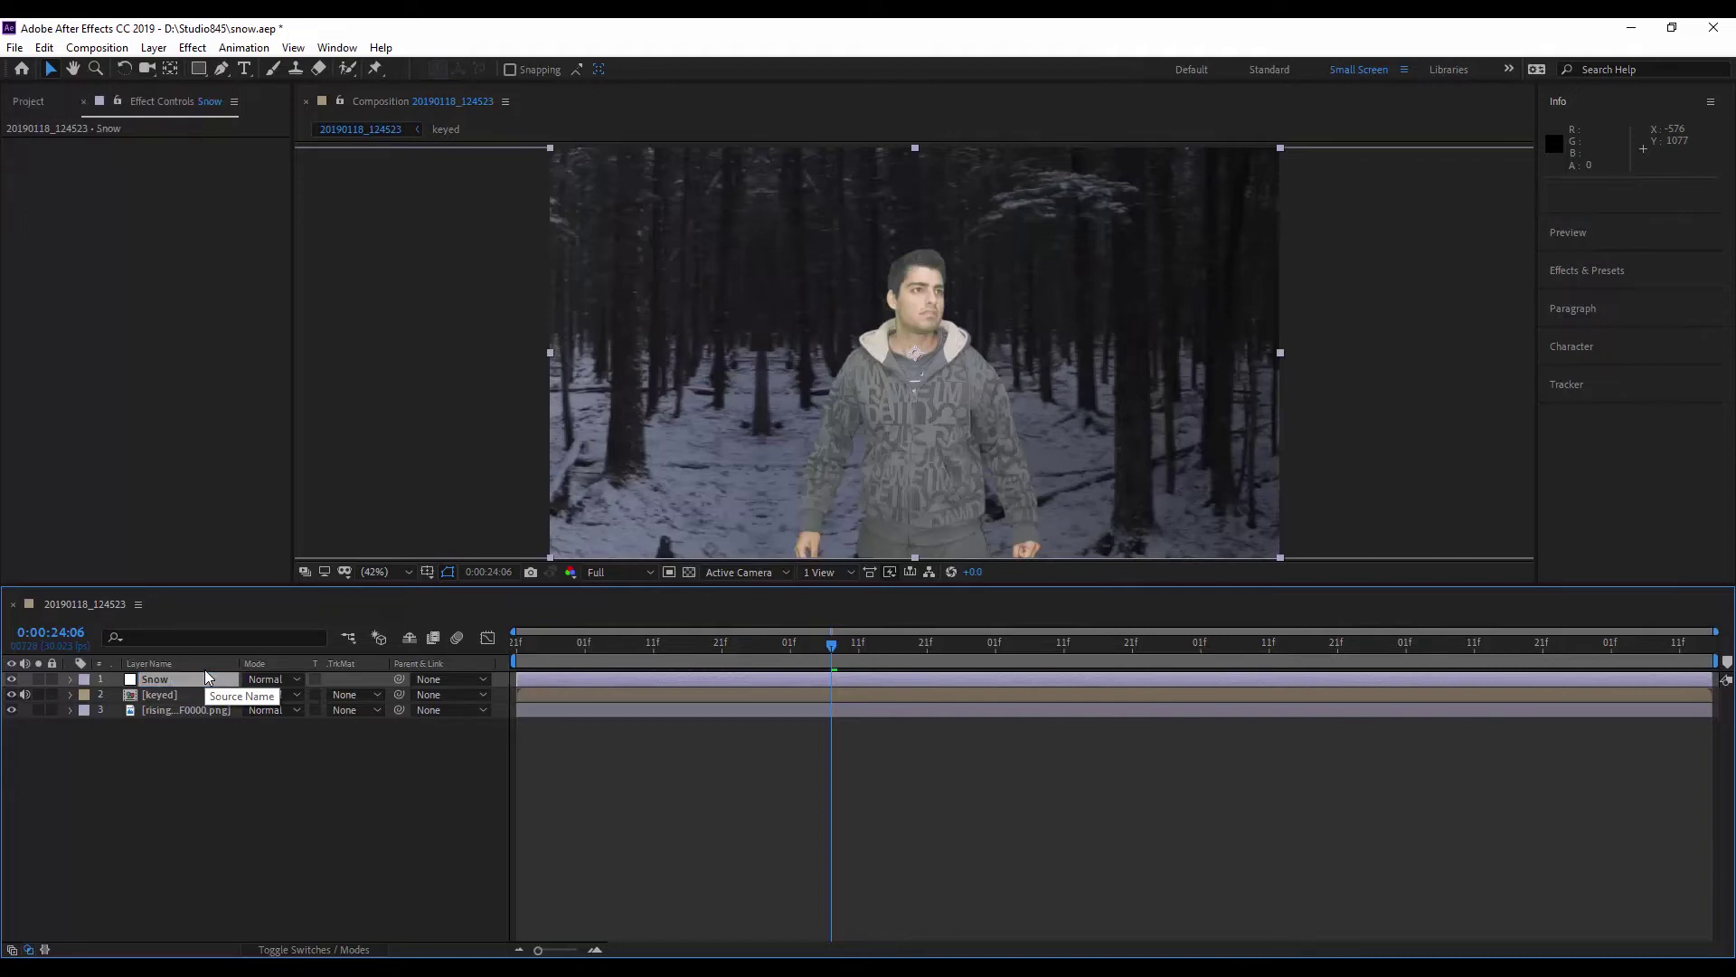
- Apply CC Rainfall to Snow with Drops 1000, Size 15, Speed 1000 and Wind 200
key(ctrl+space)
text(cc rai)
key(Return)
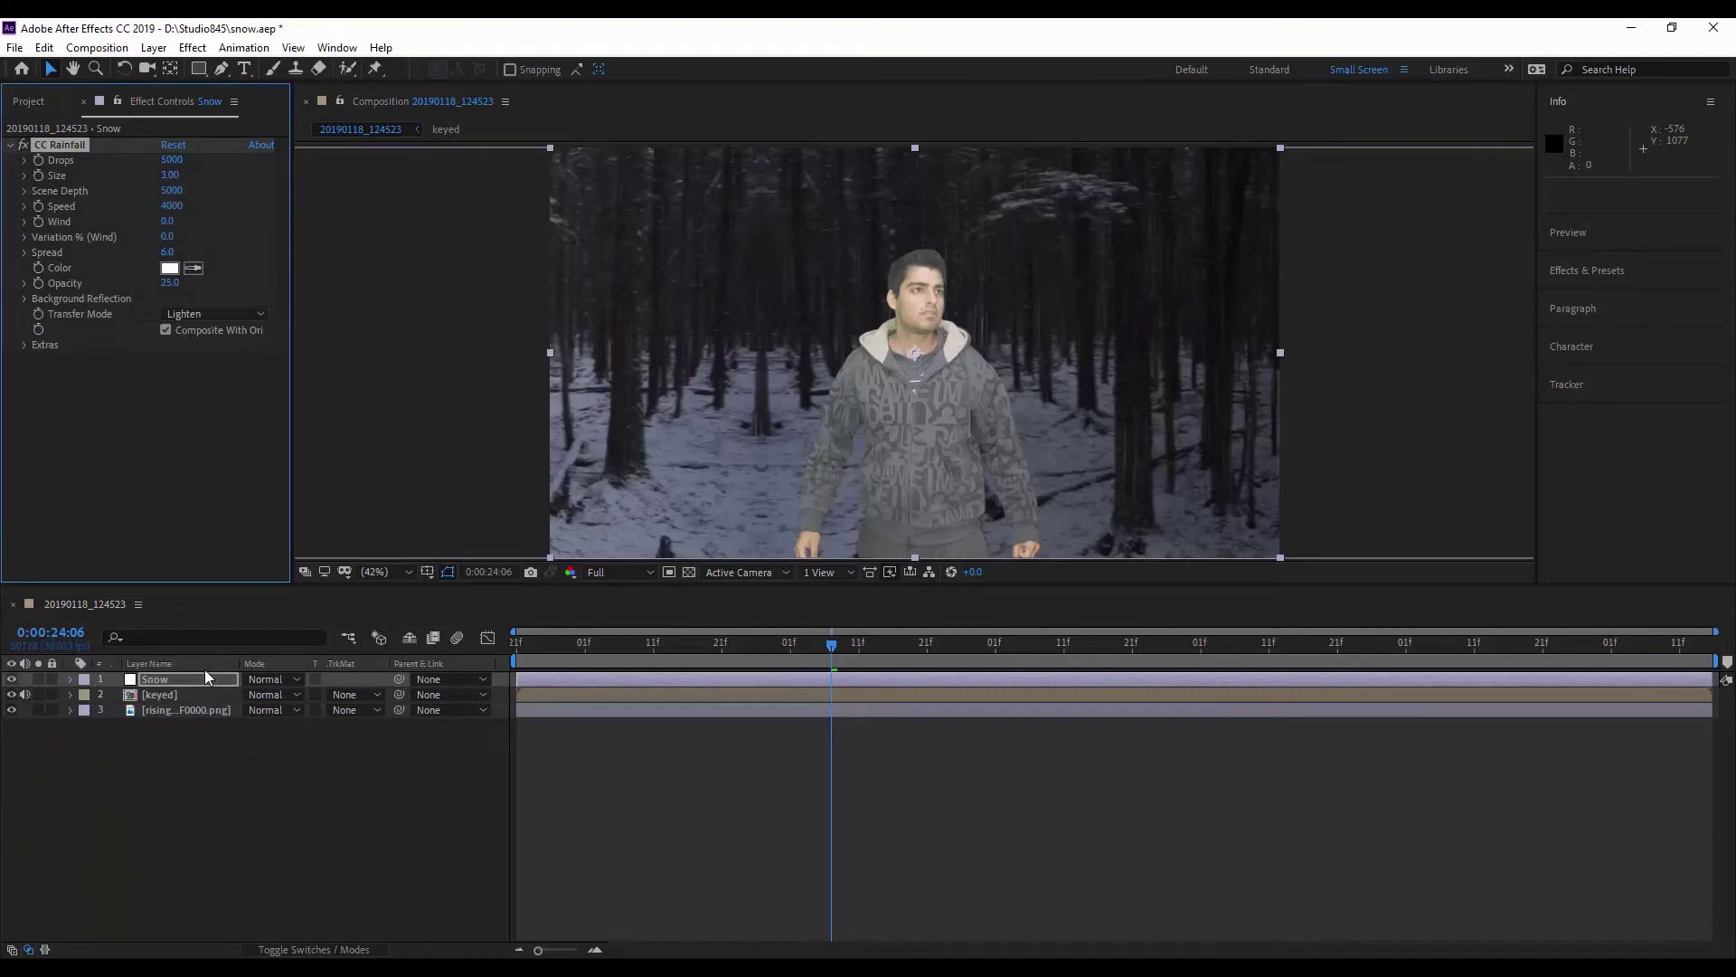
click(172, 160)
click(171, 175)
text(15)
key(Return)
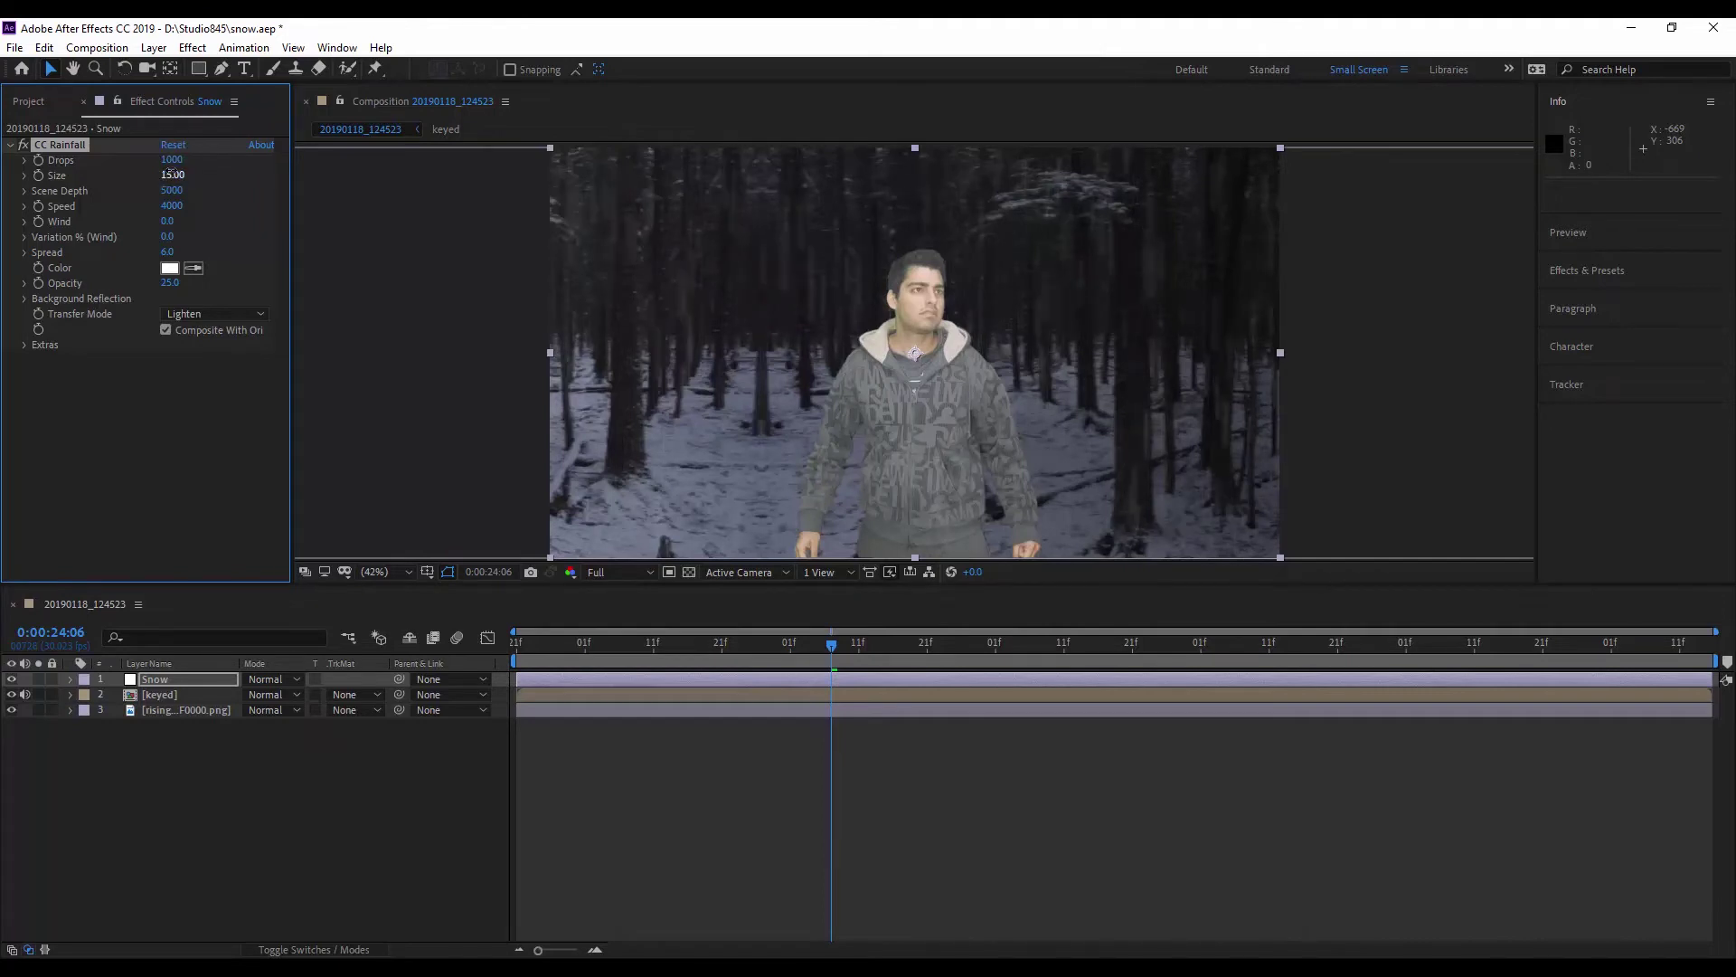
click(176, 206)
text(1)
key(Return)
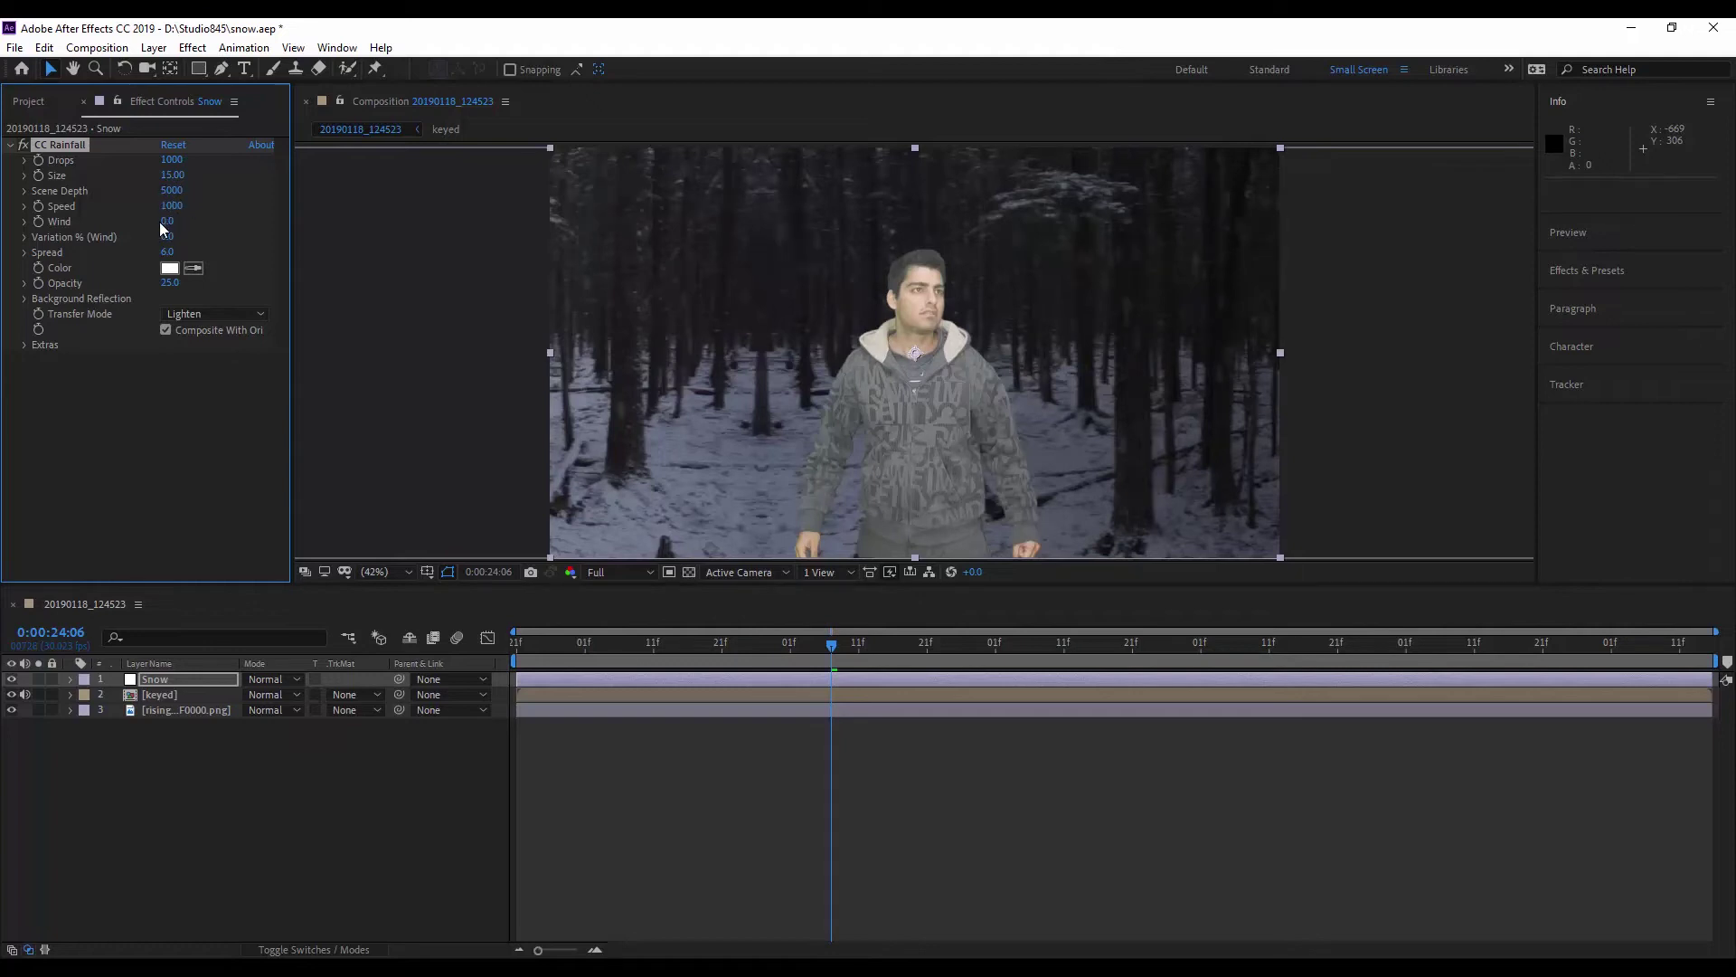
click(165, 222)
key(Return)
- Preview the falling snow, then select the keyed man's layer
key(space)
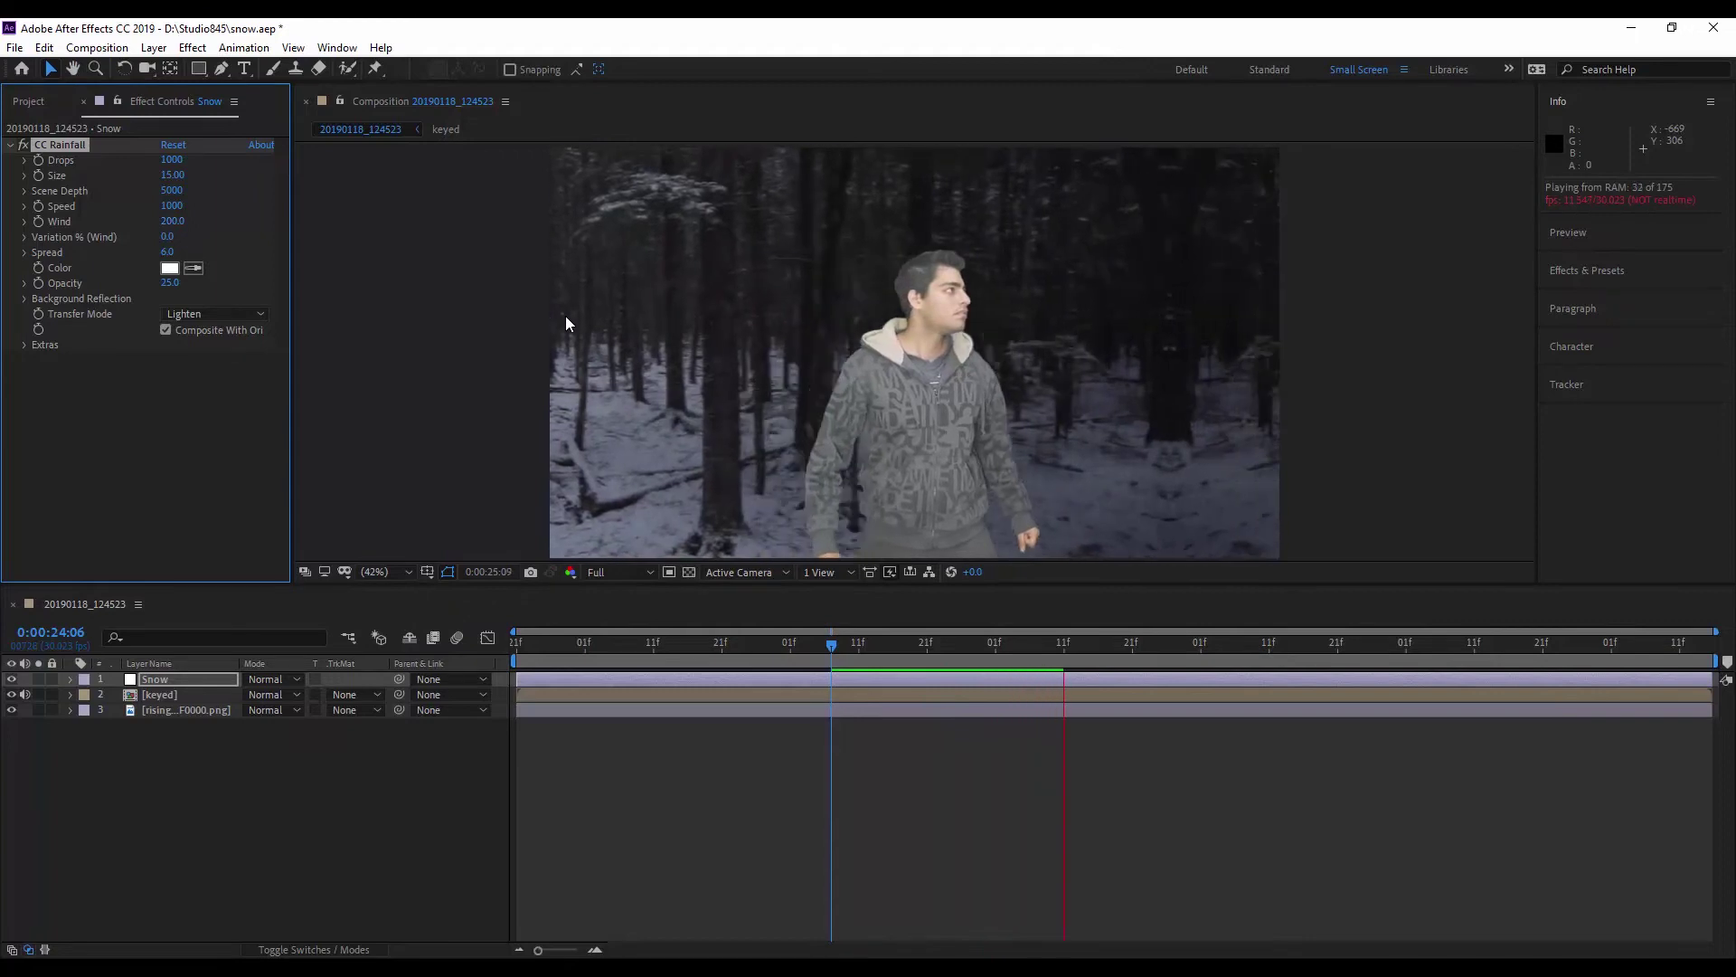
click(908, 644)
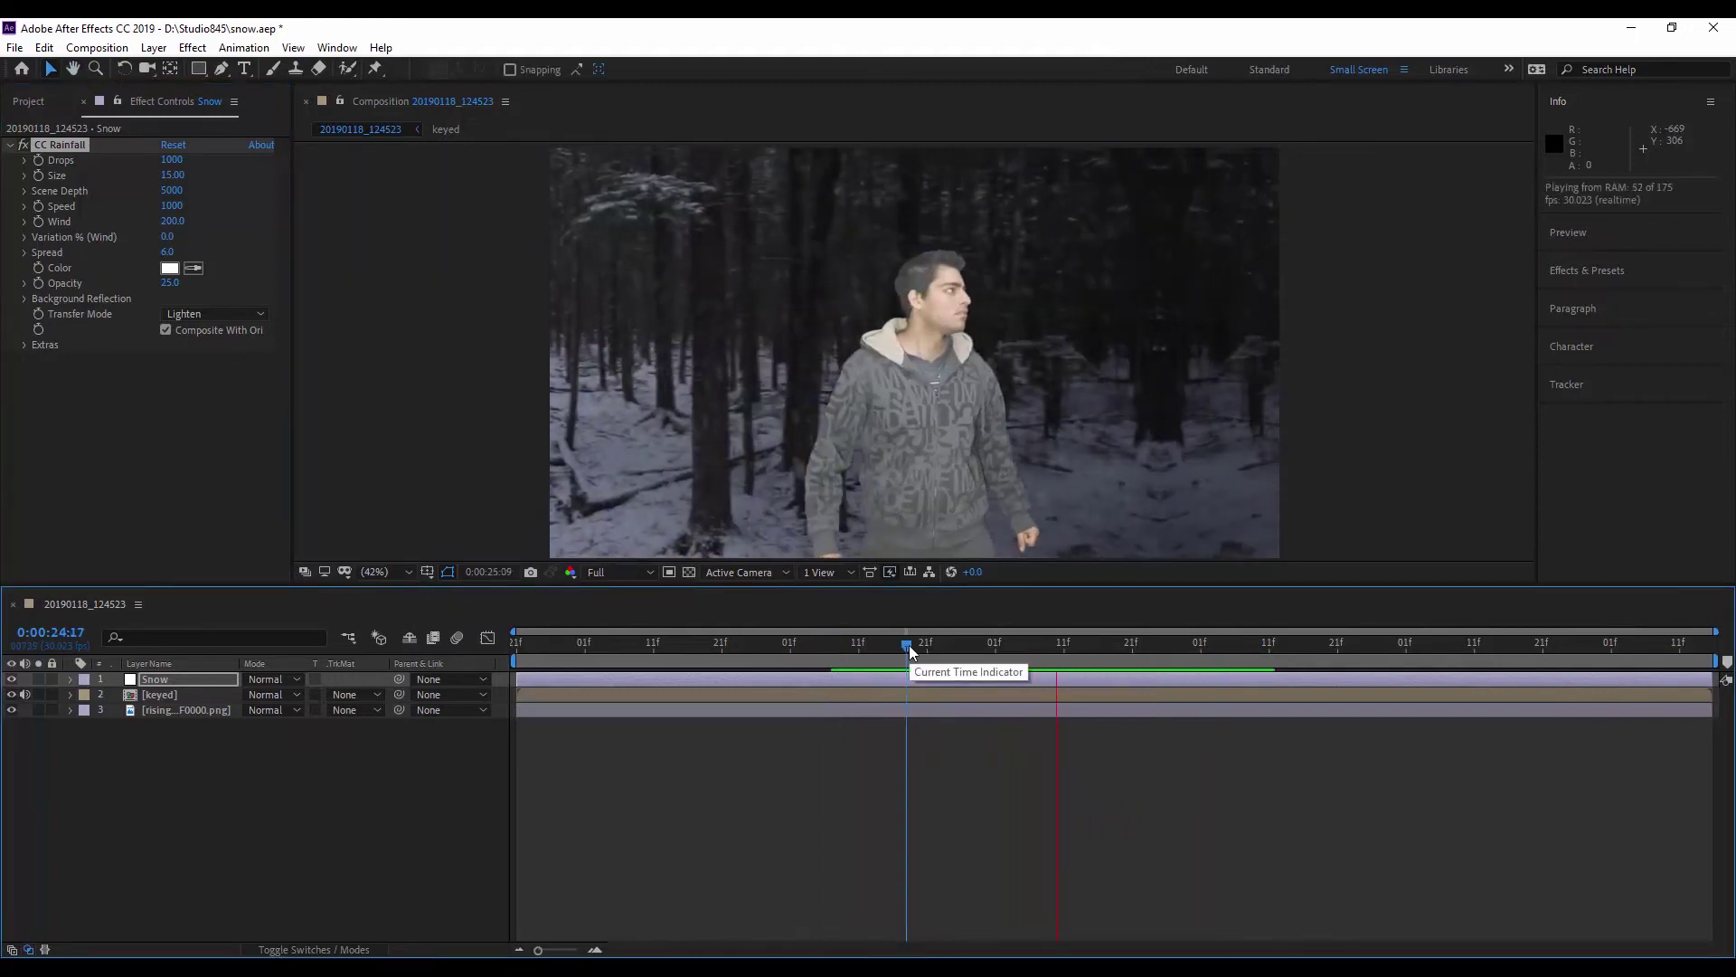
key(space)
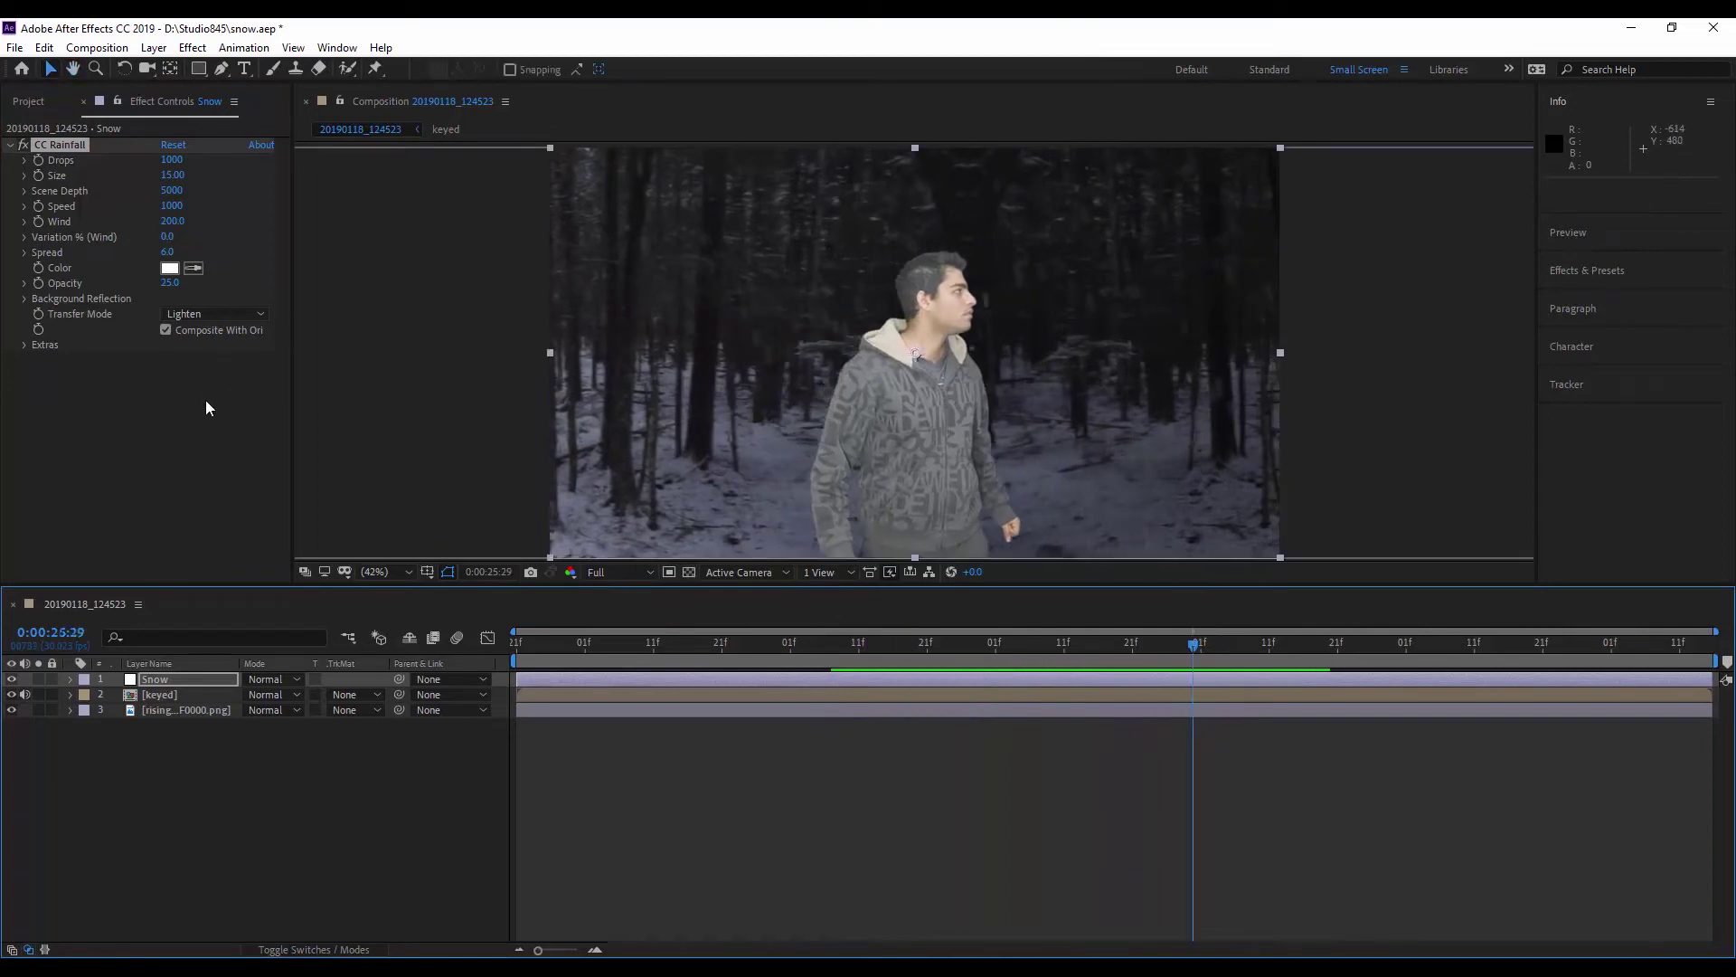
click(200, 389)
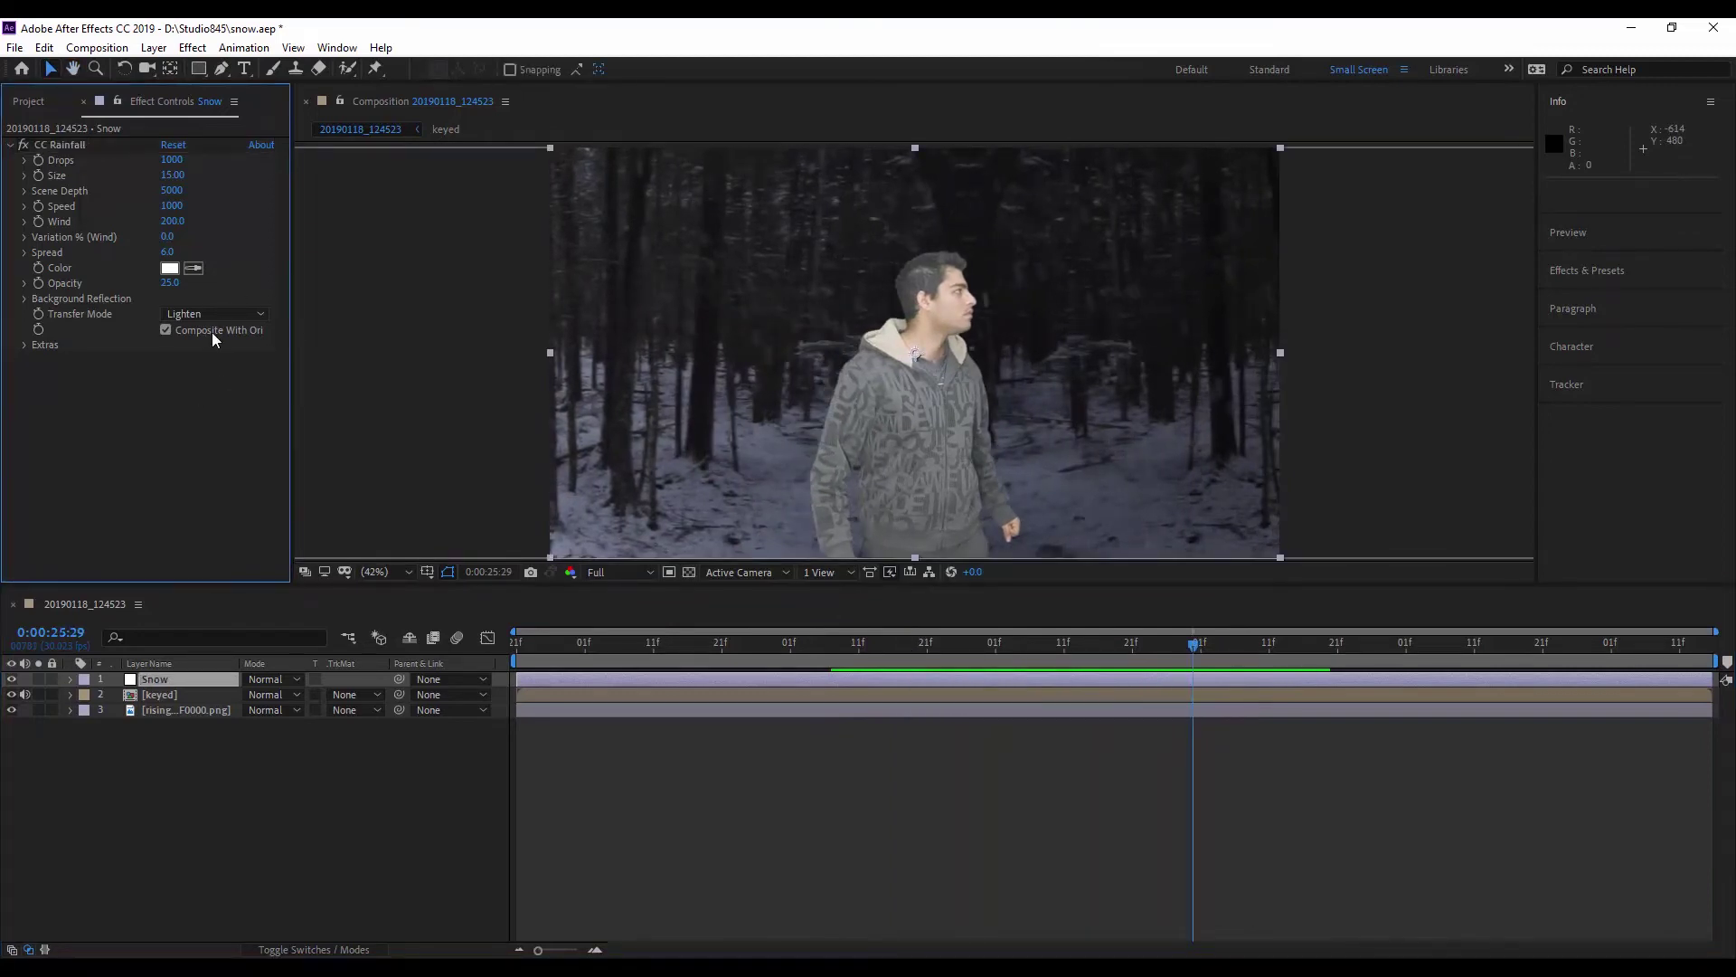
click(176, 697)
key(ctrl+space)
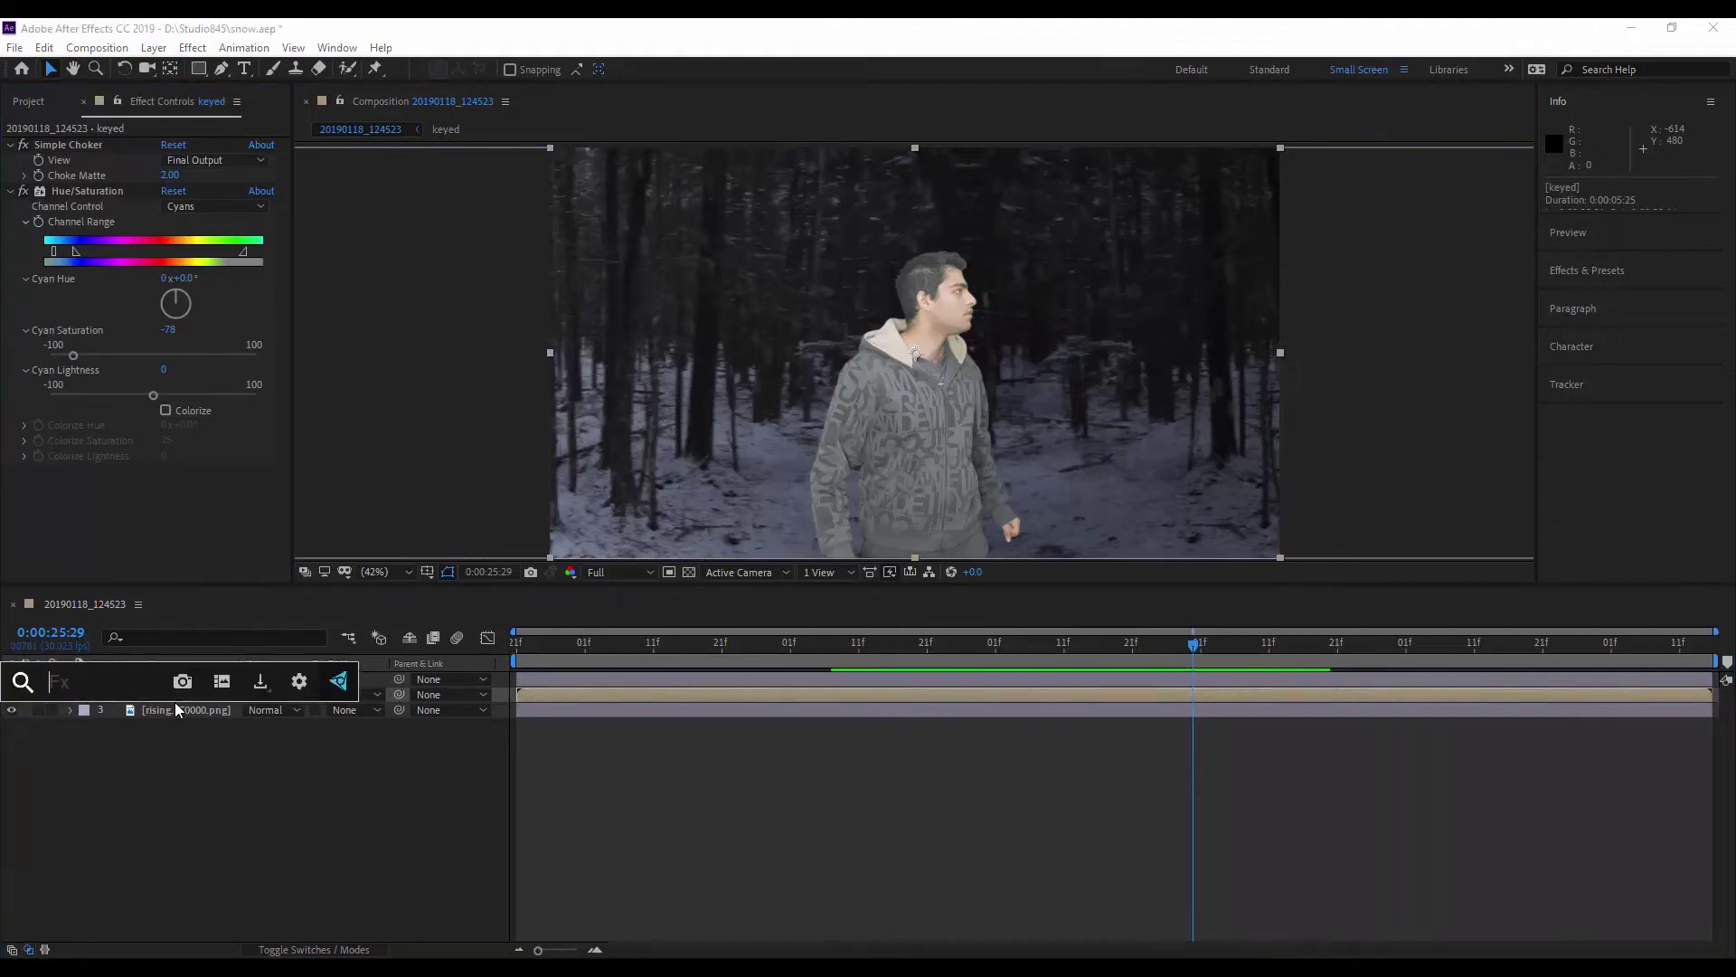
- Give the keyed man Brightness & Contrast with Brightness -54 and Contrast 12
text(brig)
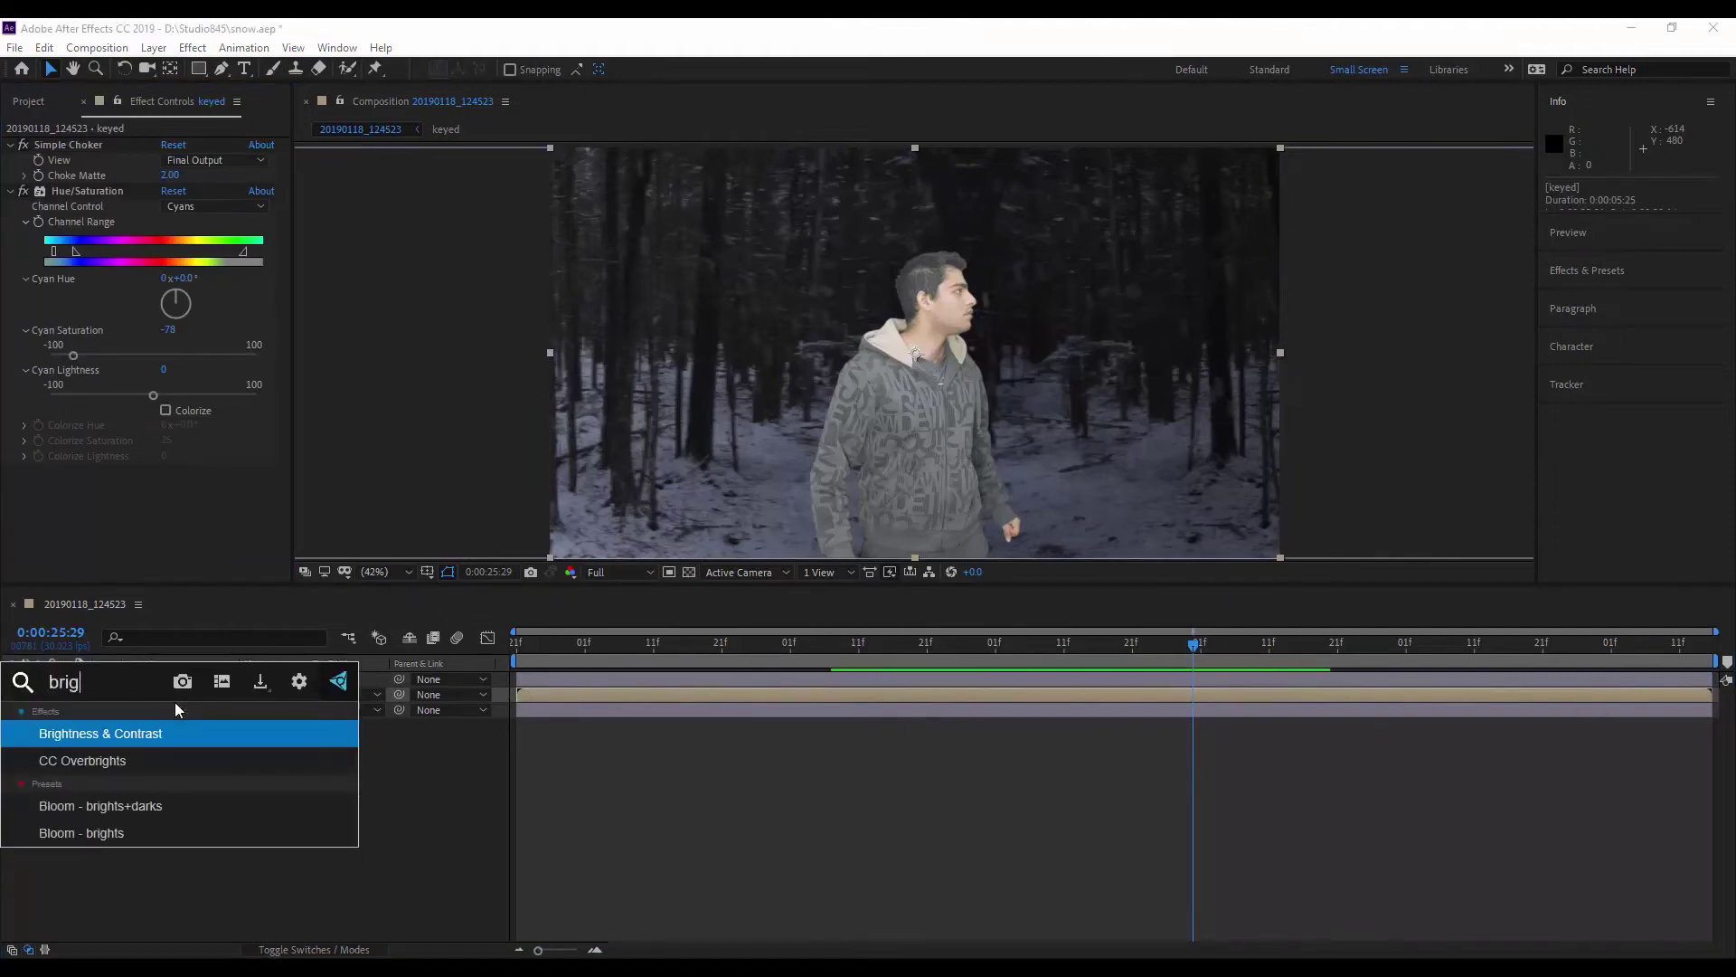
key(Return)
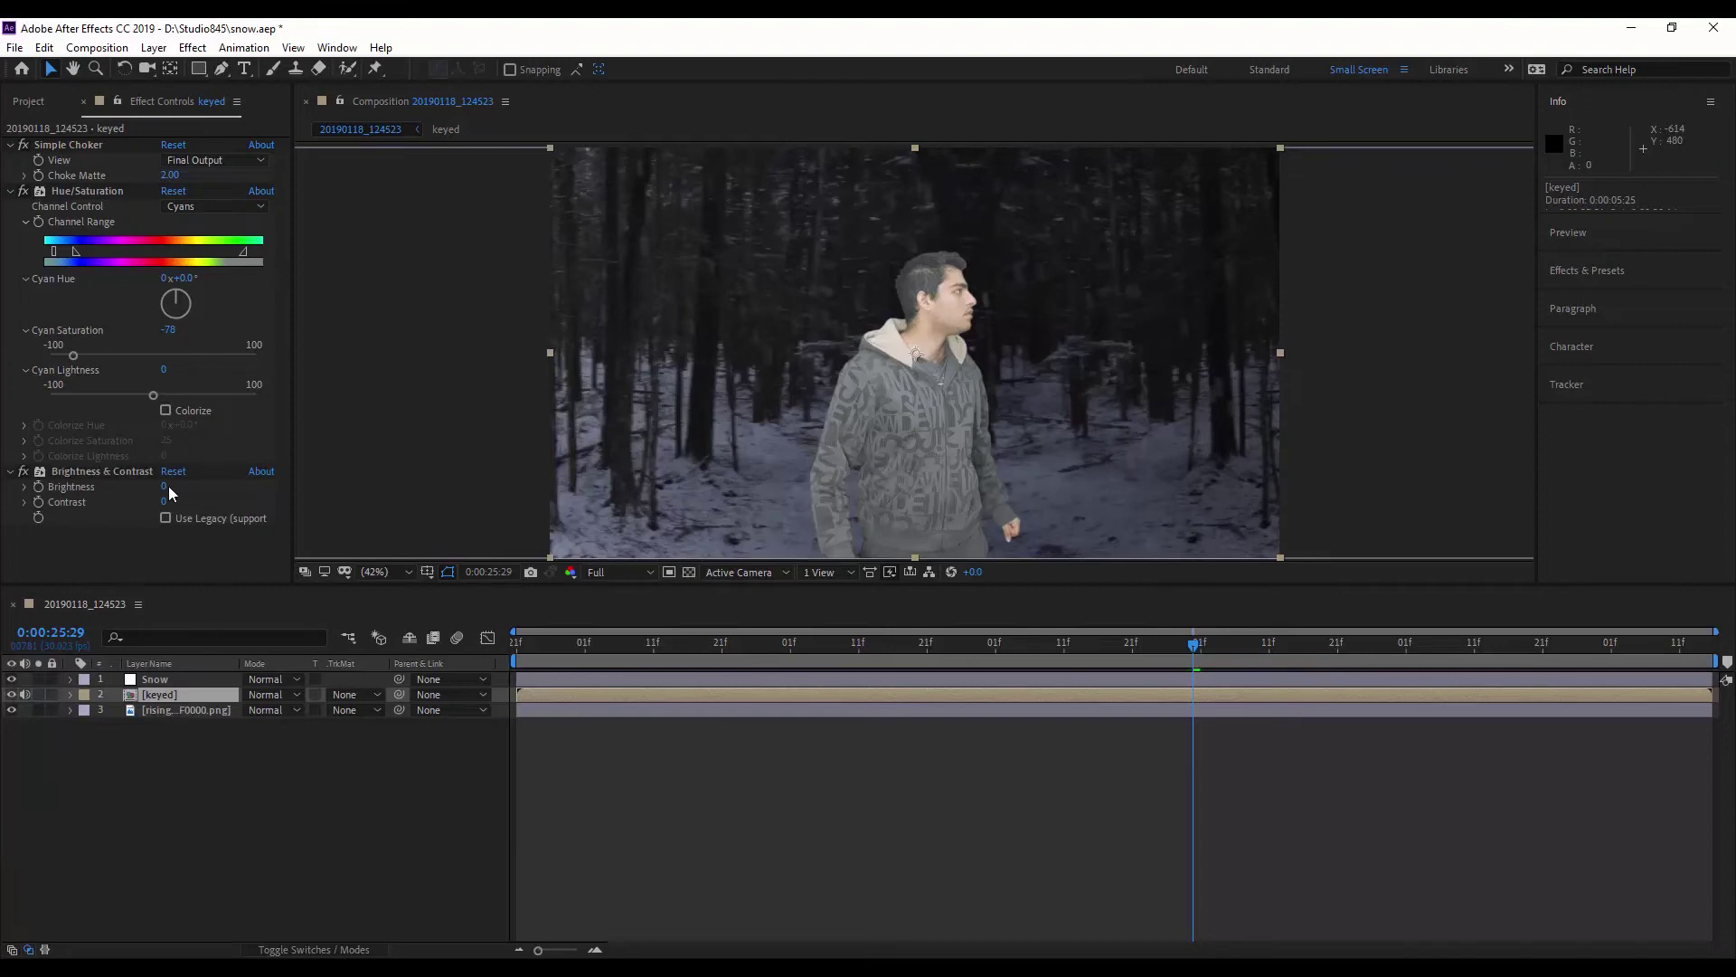
drag(155, 487, 135, 509)
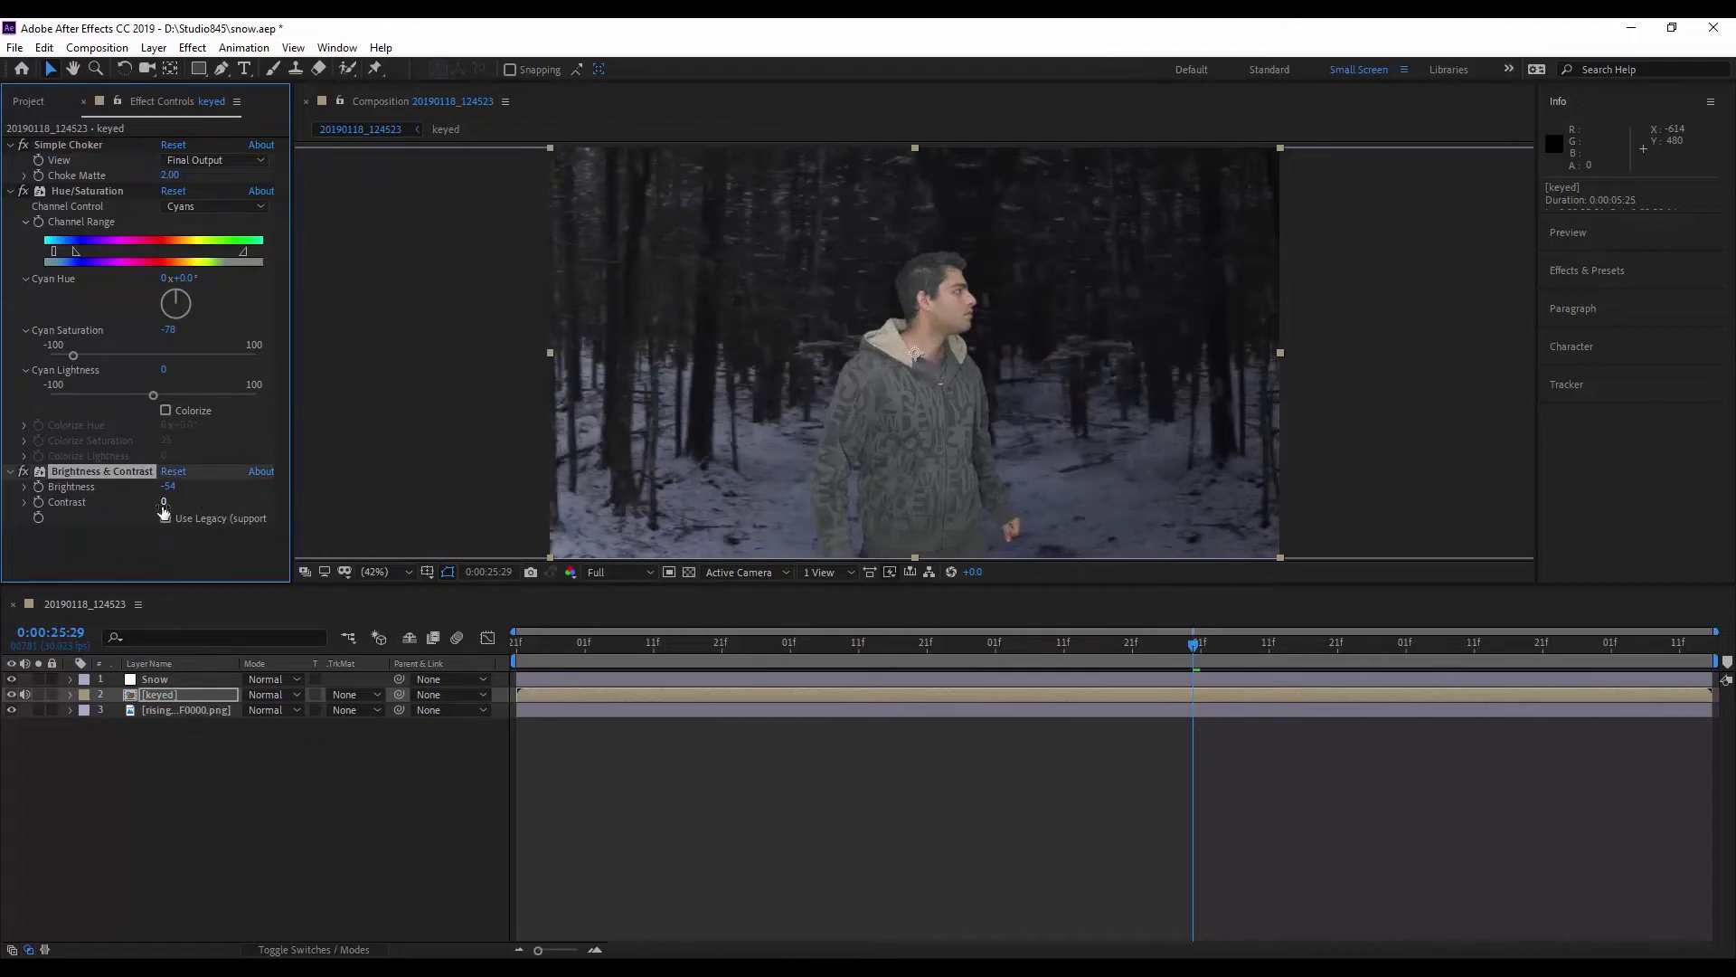
drag(163, 503, 216, 705)
click(237, 751)
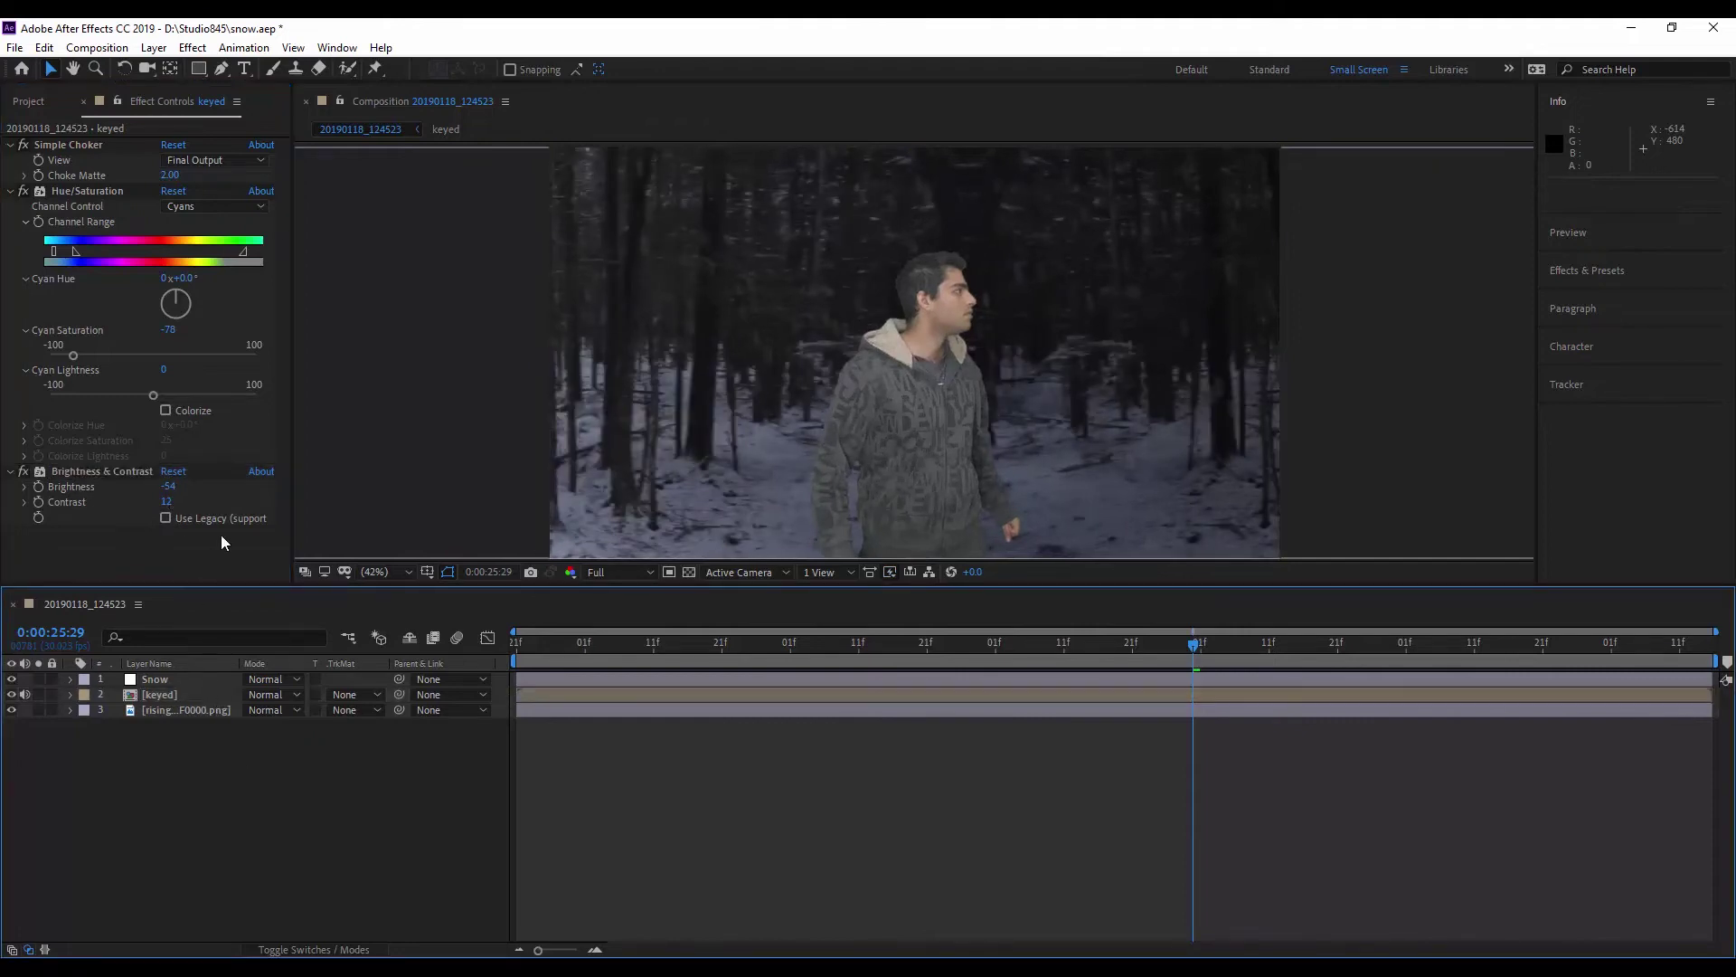
- Create a new black solid and add a full-frame rectangular mask to it
click(154, 47)
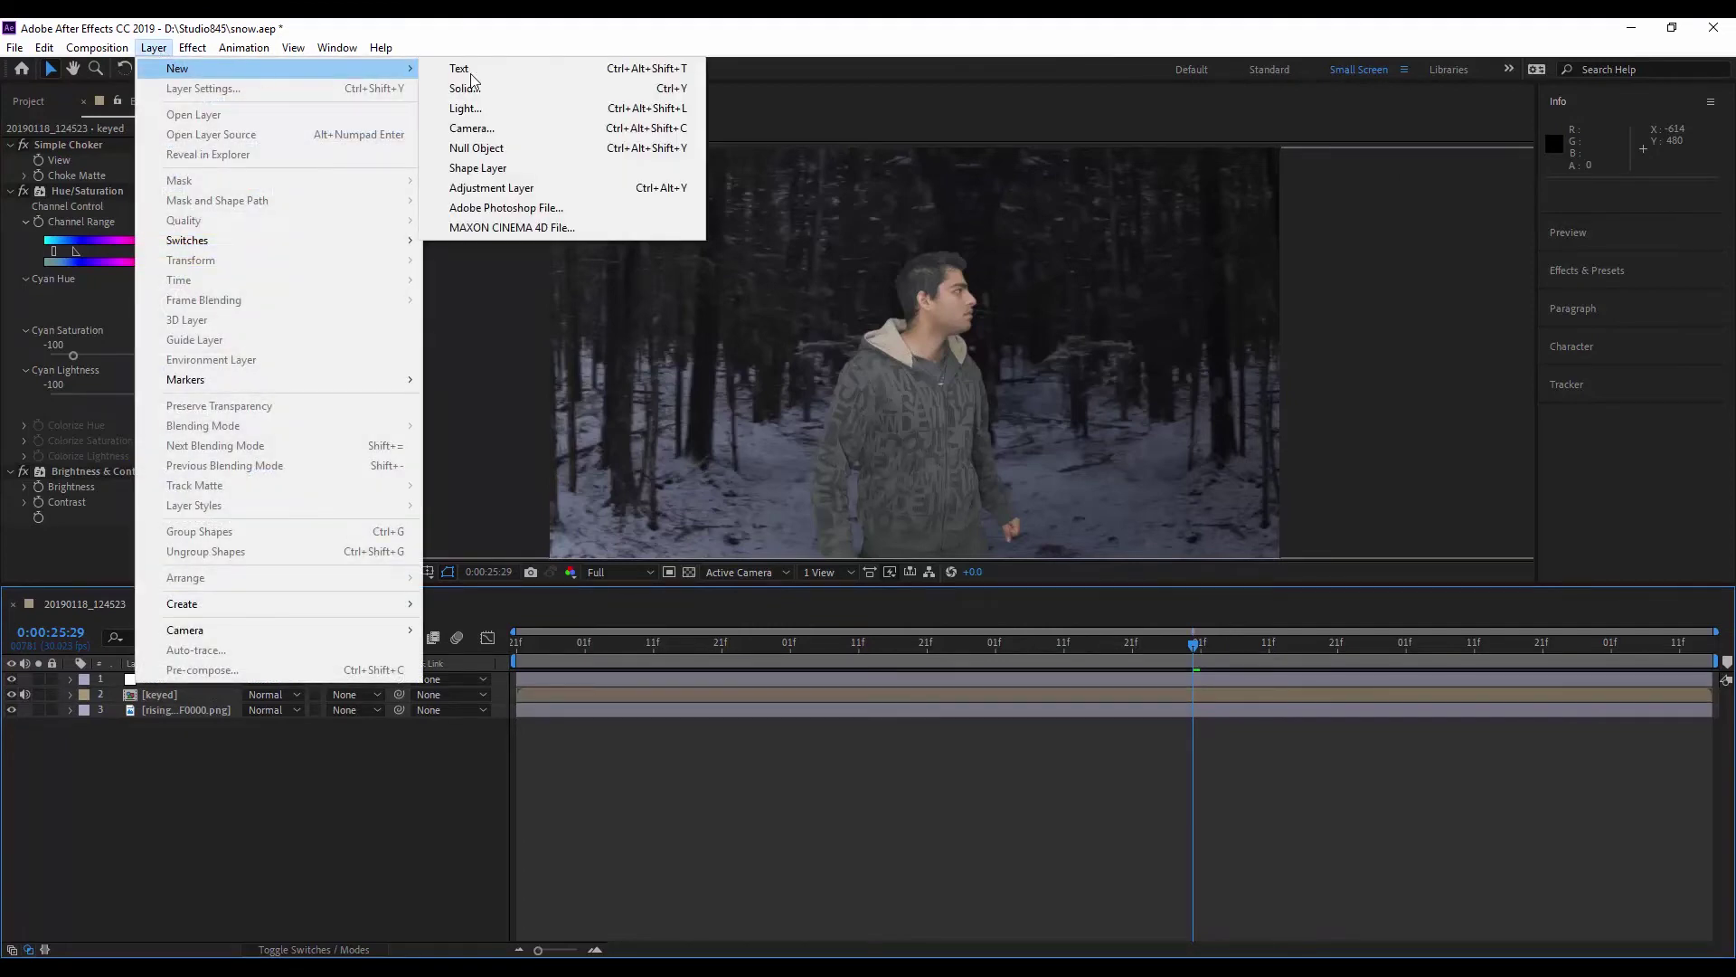
click(489, 88)
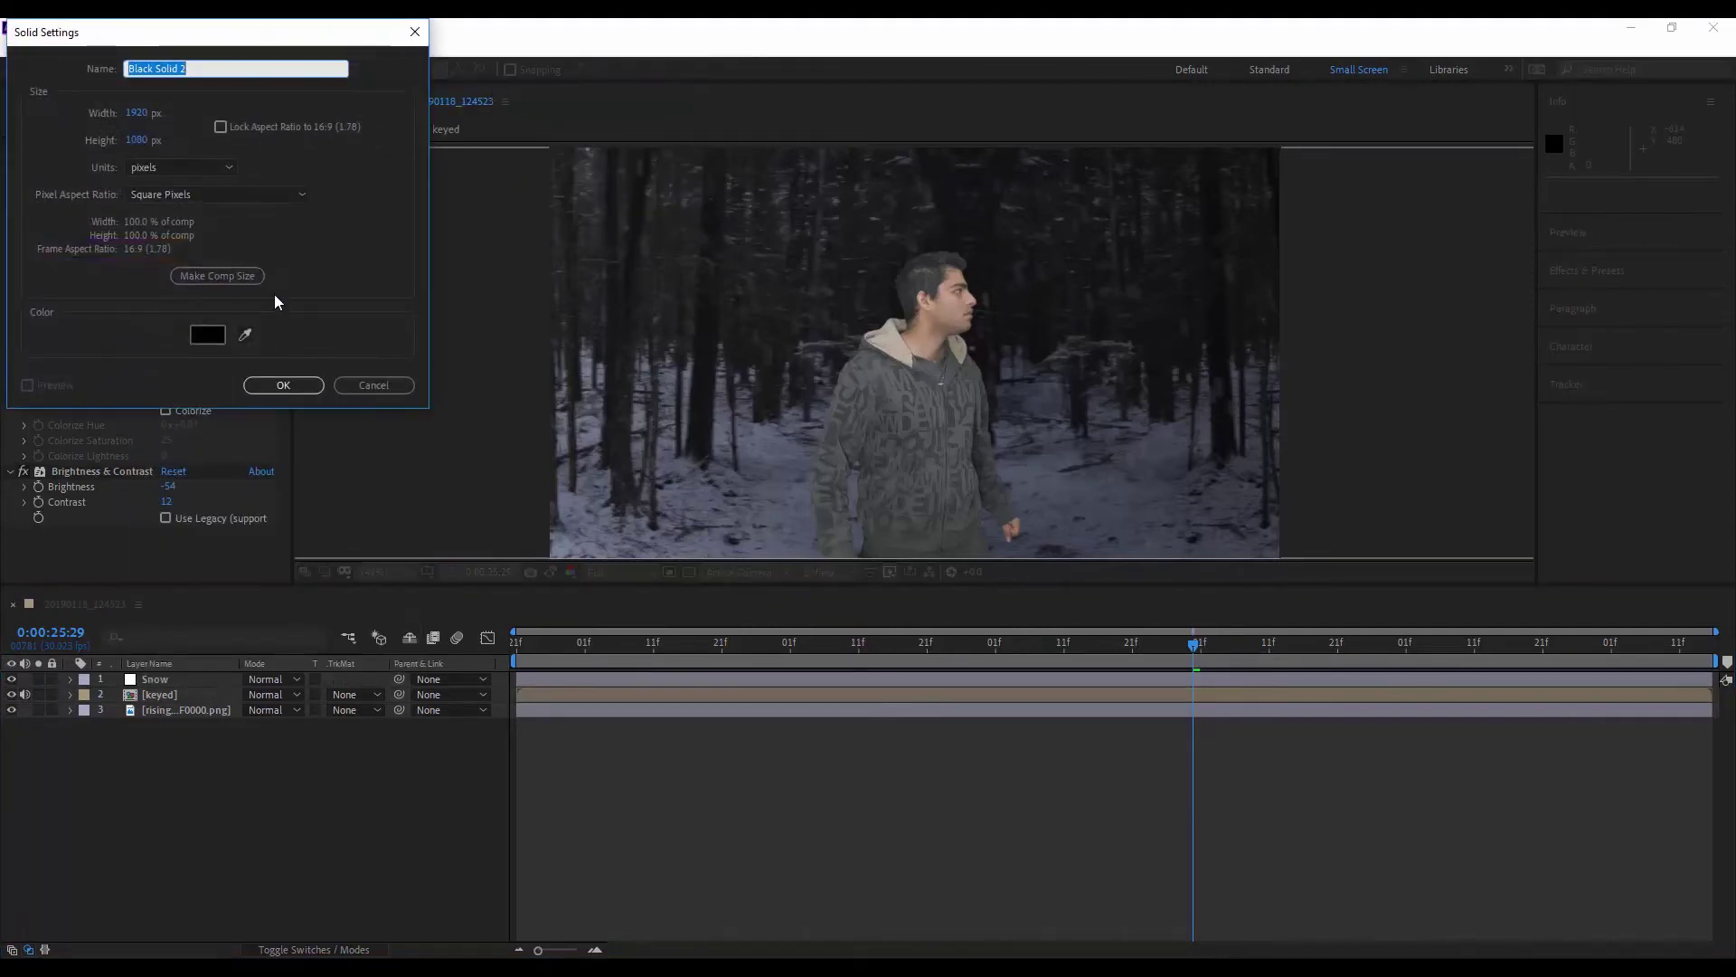
click(282, 386)
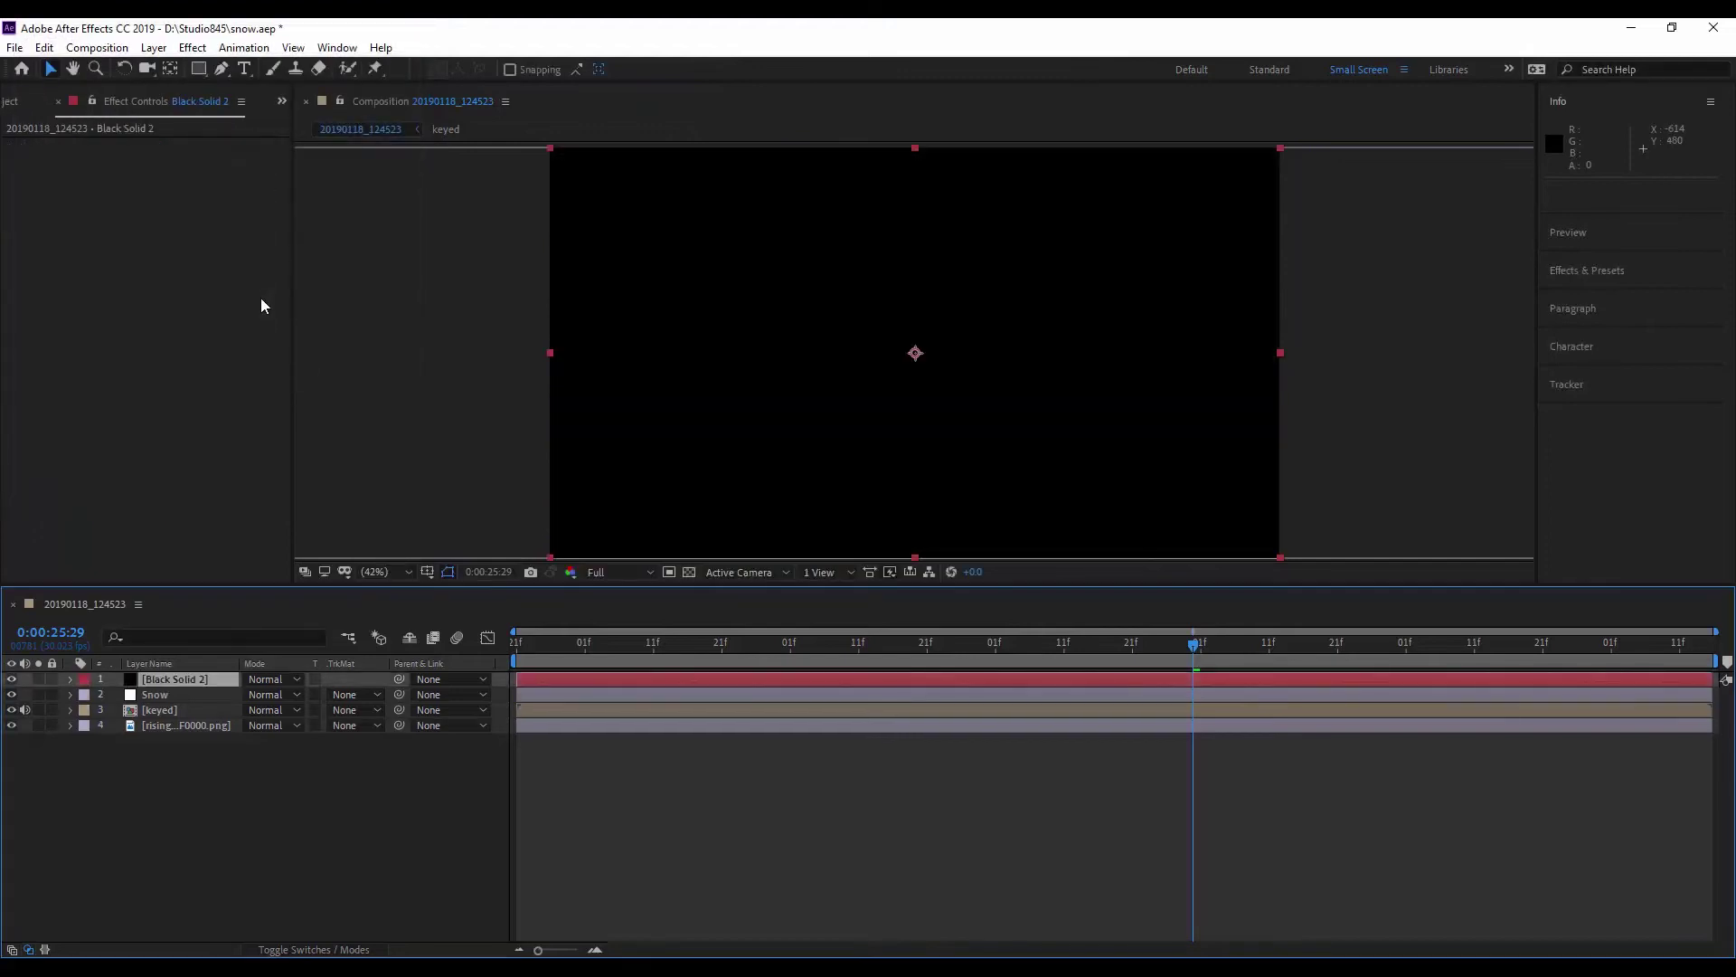
double_click(203, 69)
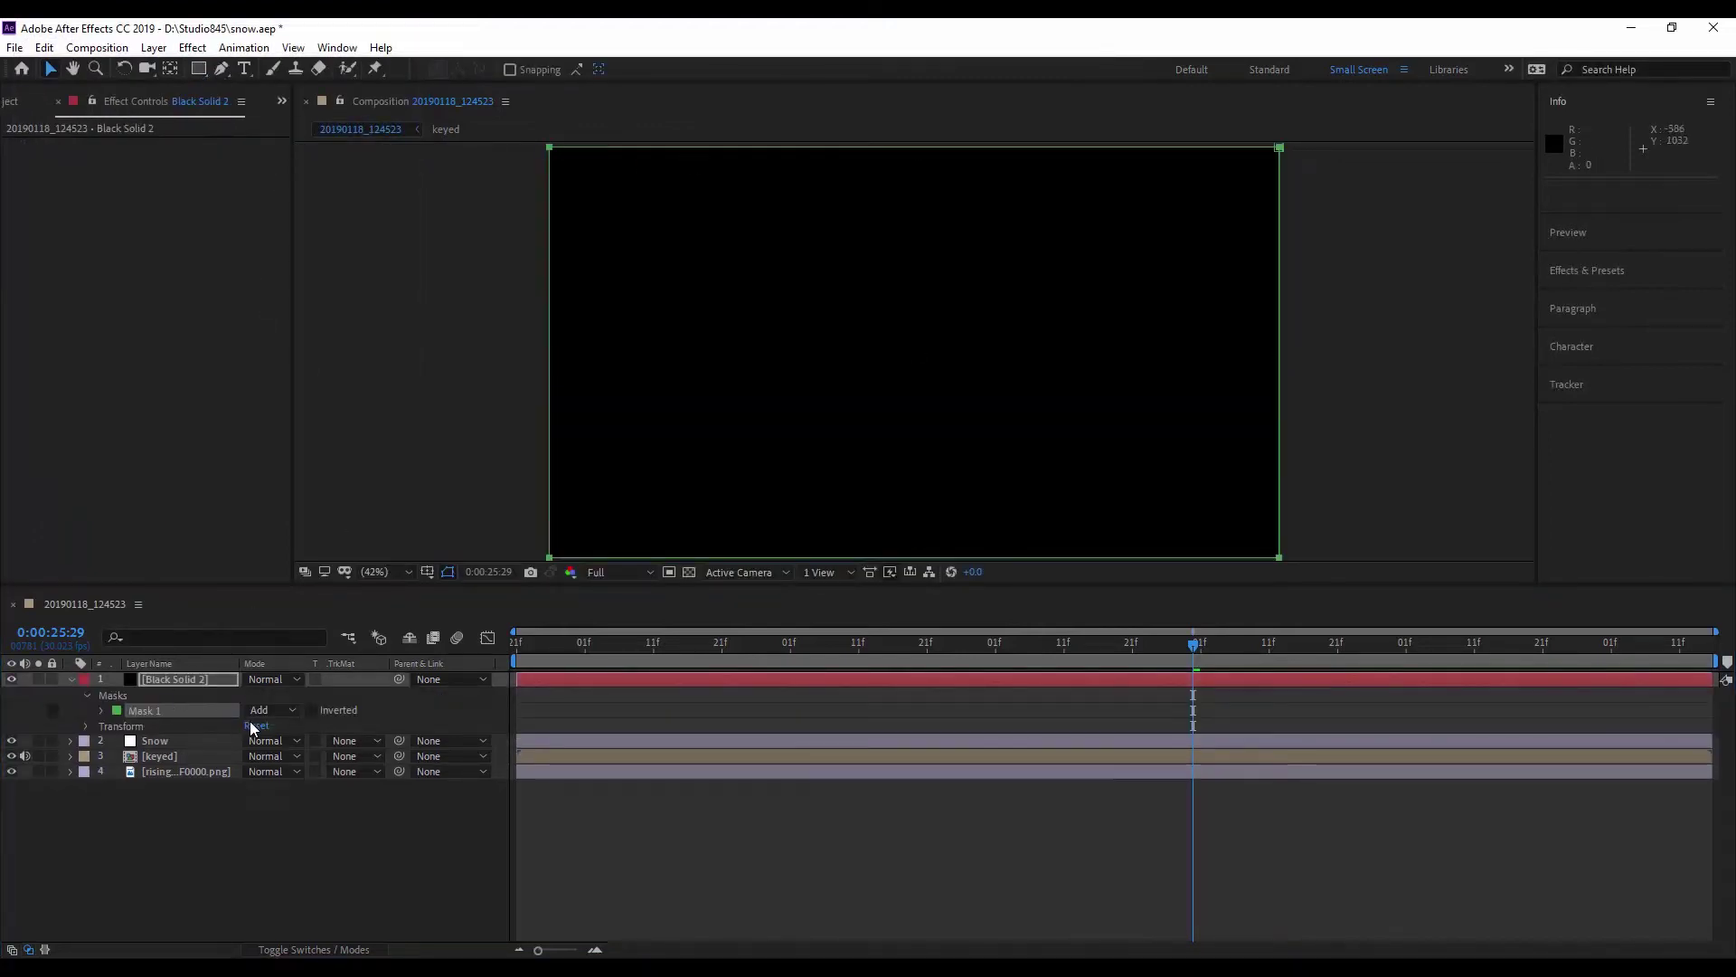
- Set the mask shape to Top 80 and Bottom 1000 in Subtract mode, forming letterbox bars
click(101, 711)
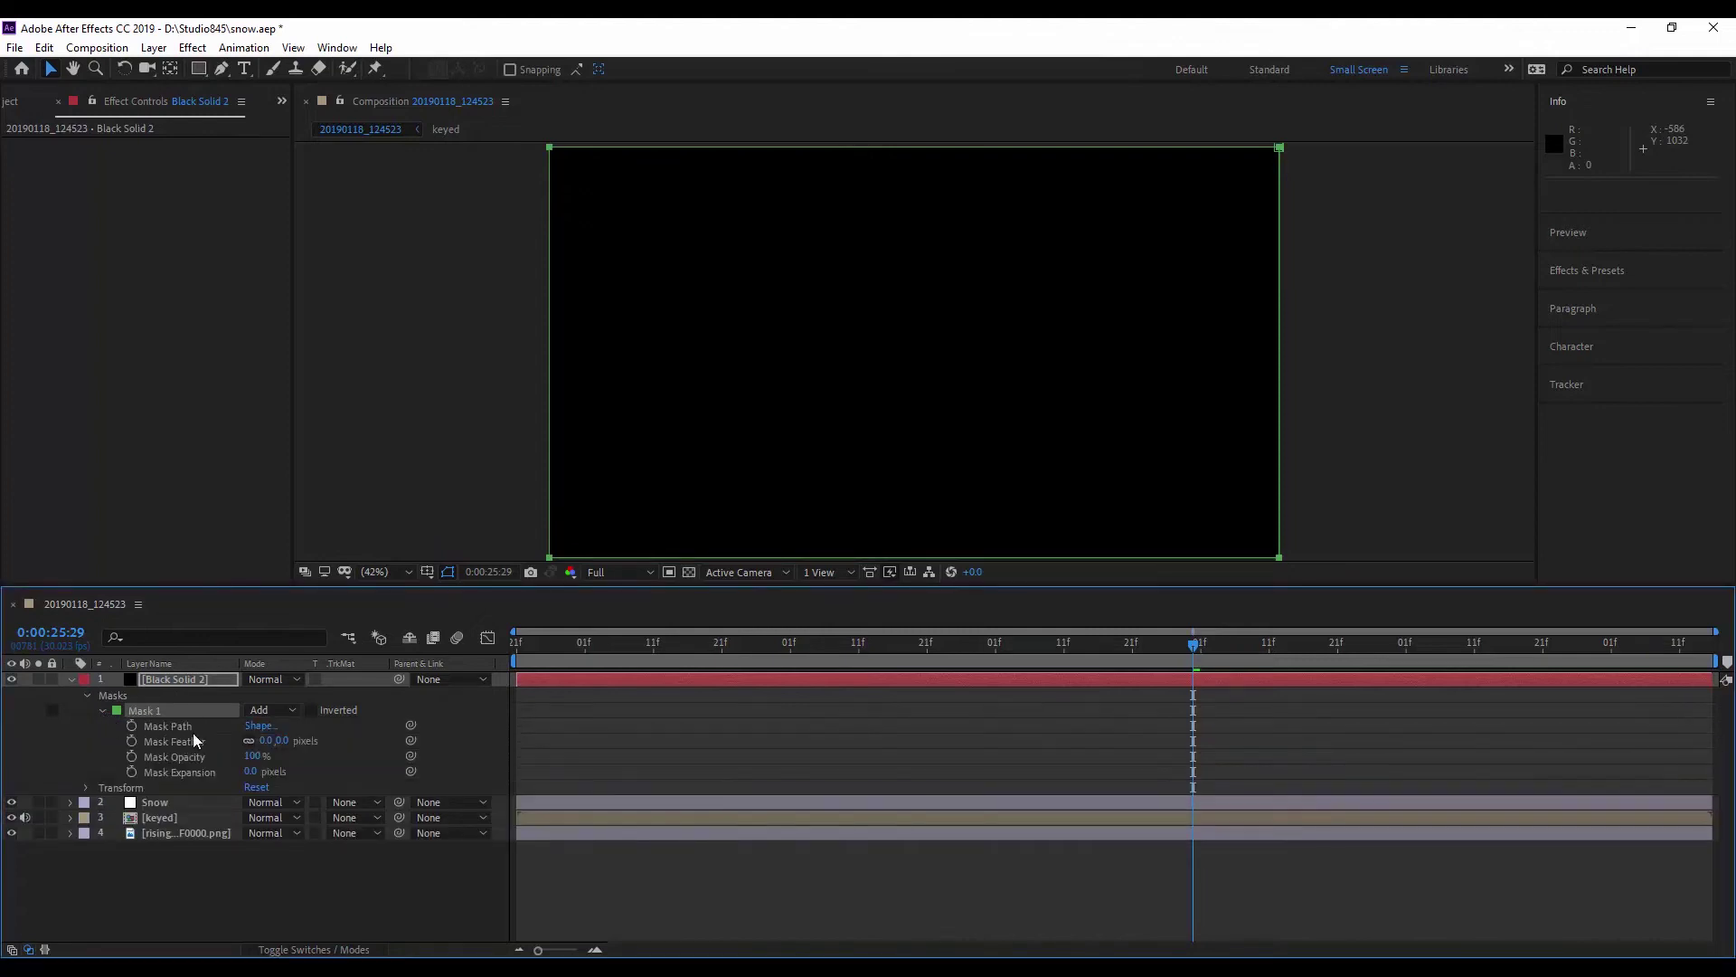
click(260, 727)
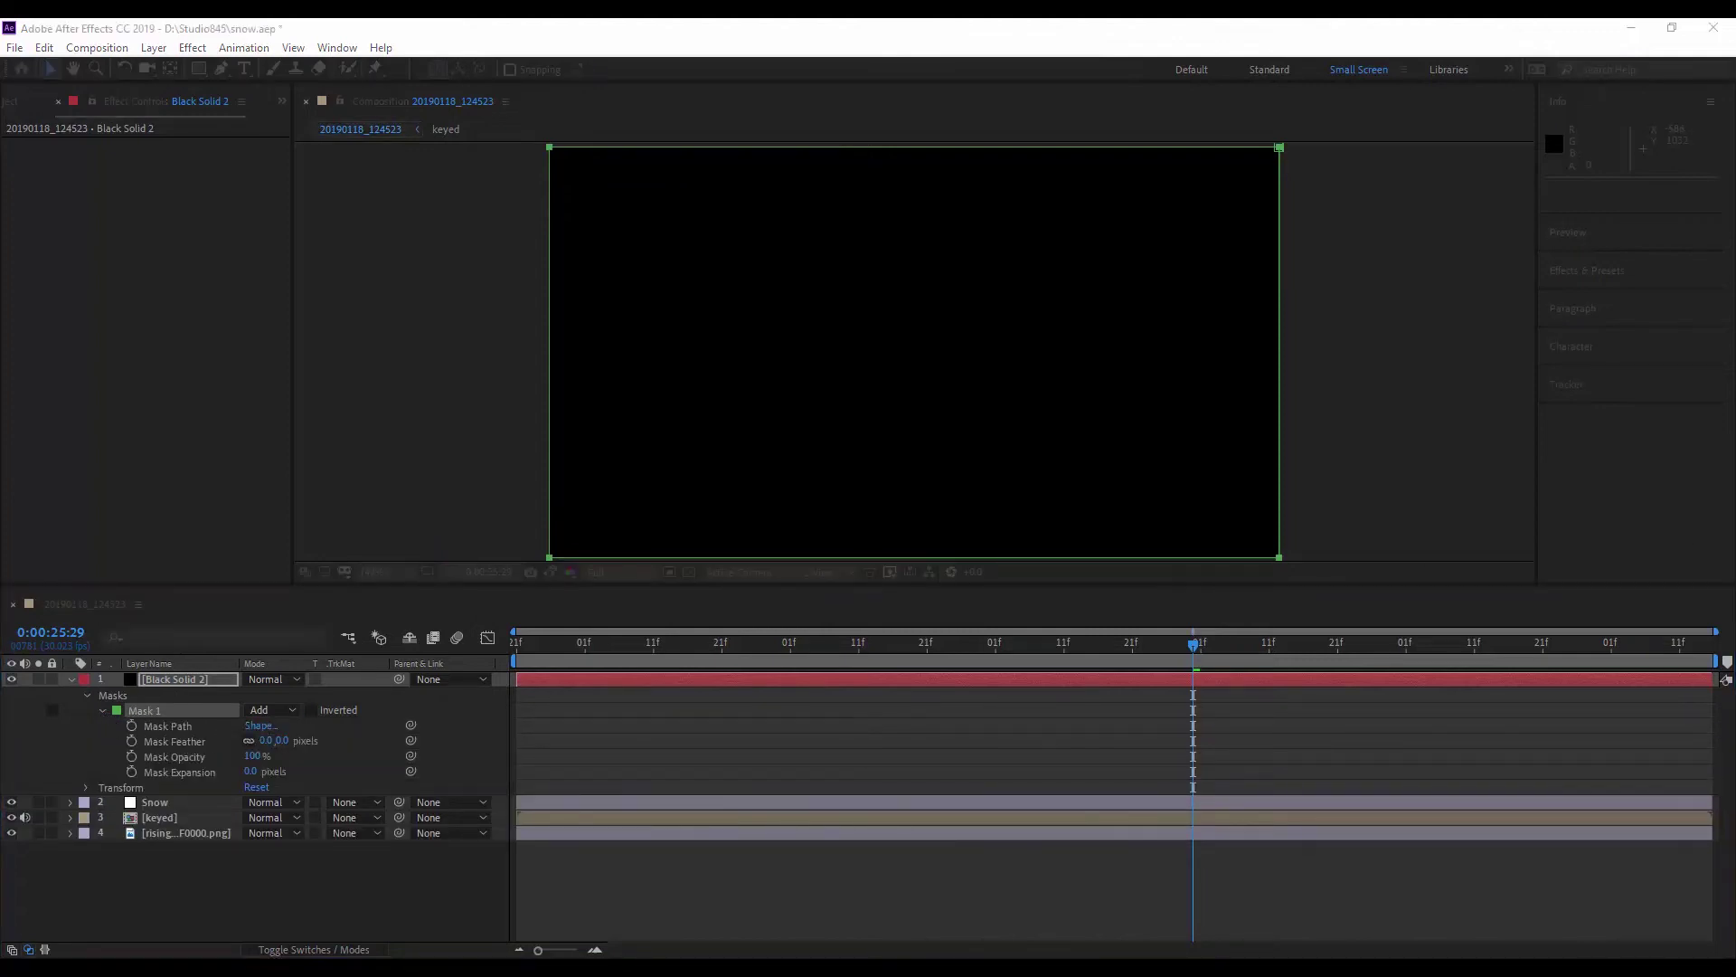
drag(1429, 685, 361, 240)
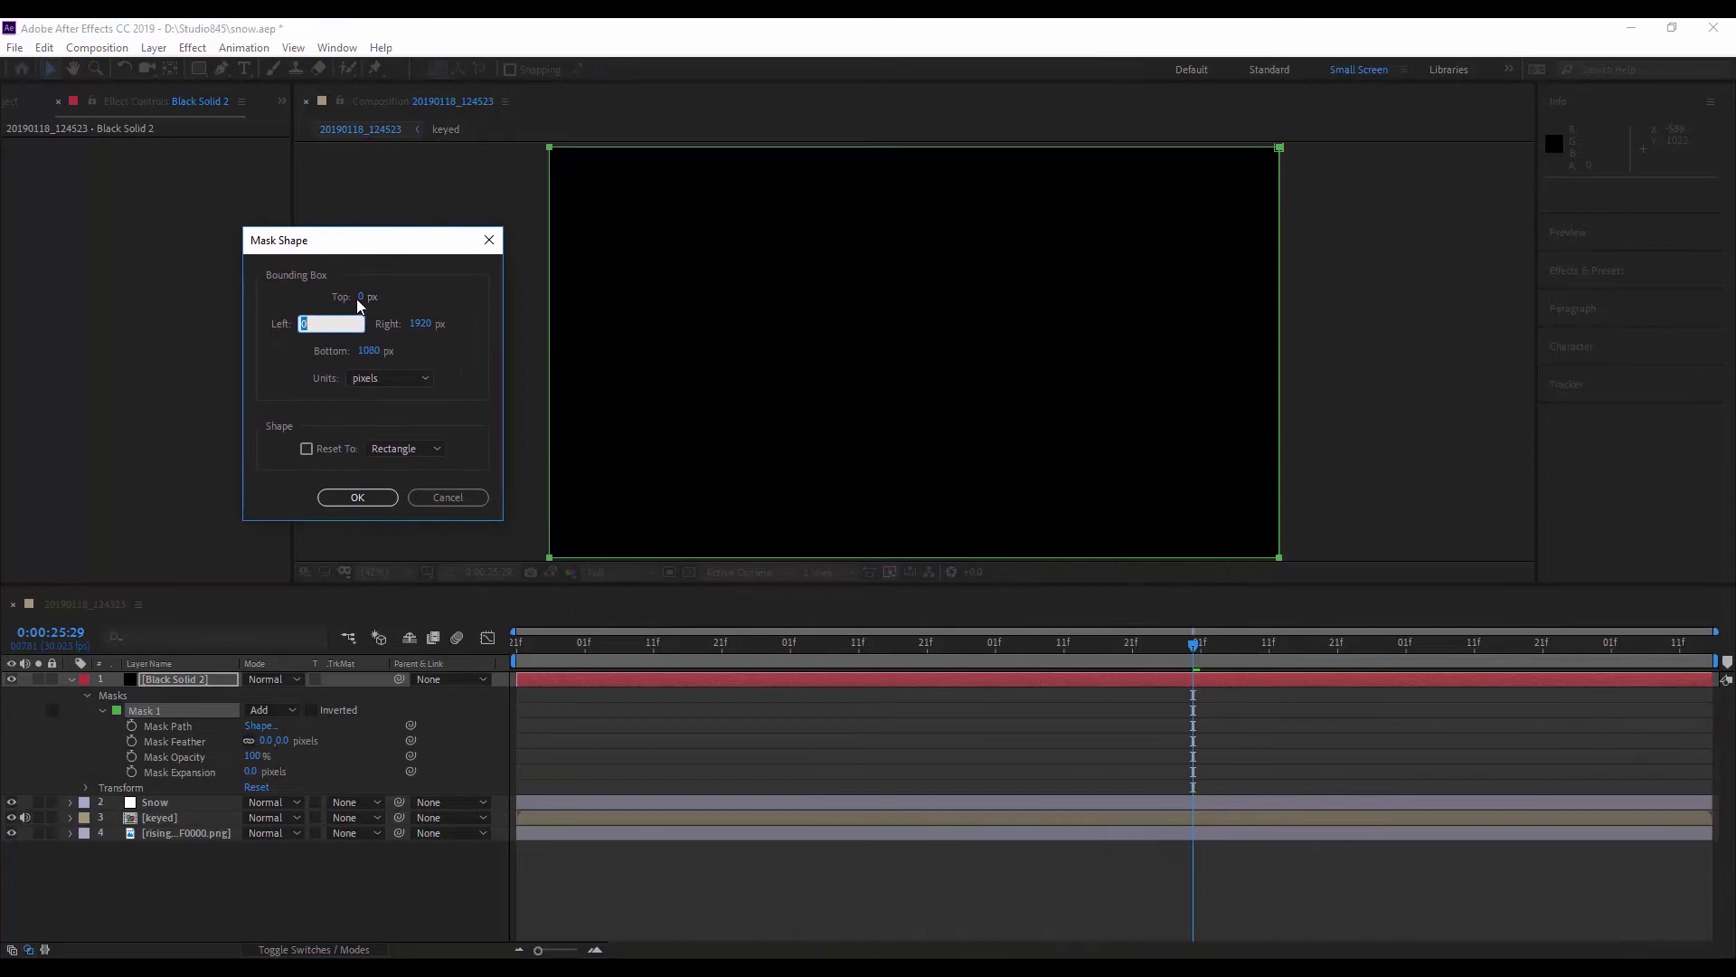
click(360, 296)
text(80)
key(Return)
click(368, 351)
text(1000)
click(372, 497)
click(371, 497)
click(289, 711)
click(304, 770)
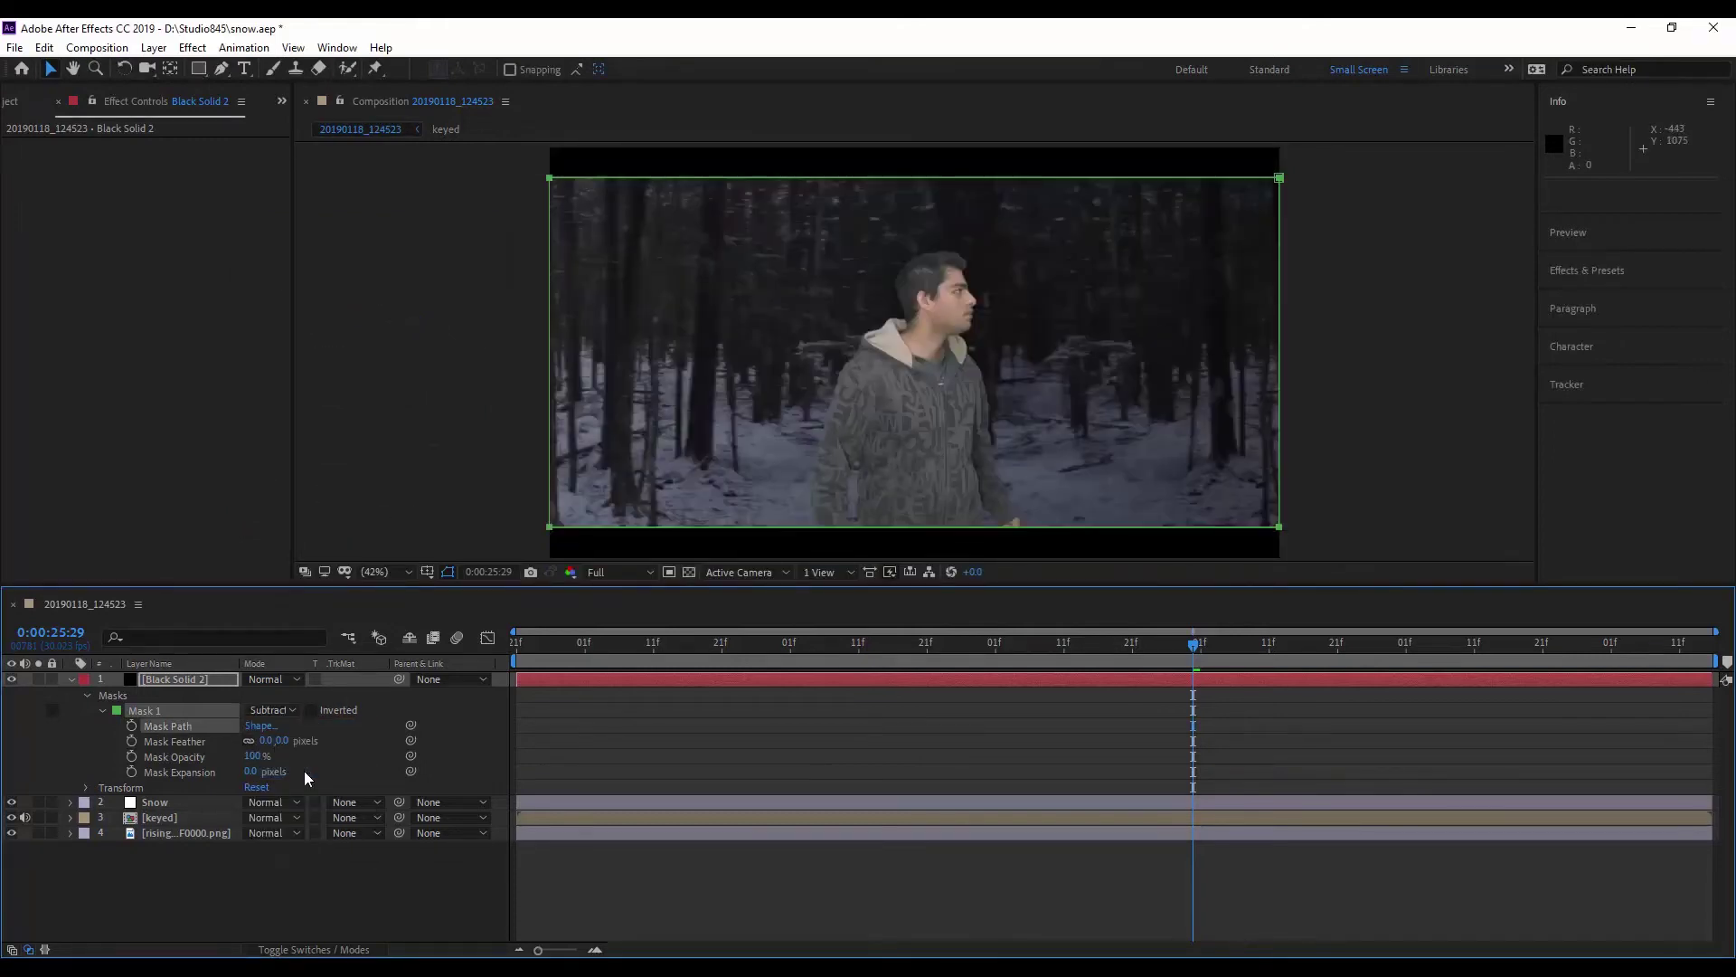
- Turn on motion blur for the forest background and preview the letterboxed shot
mouse_move(1197, 643)
mouse_down()
mouse_move(581, 633)
mouse_move(459, 598)
mouse_up()
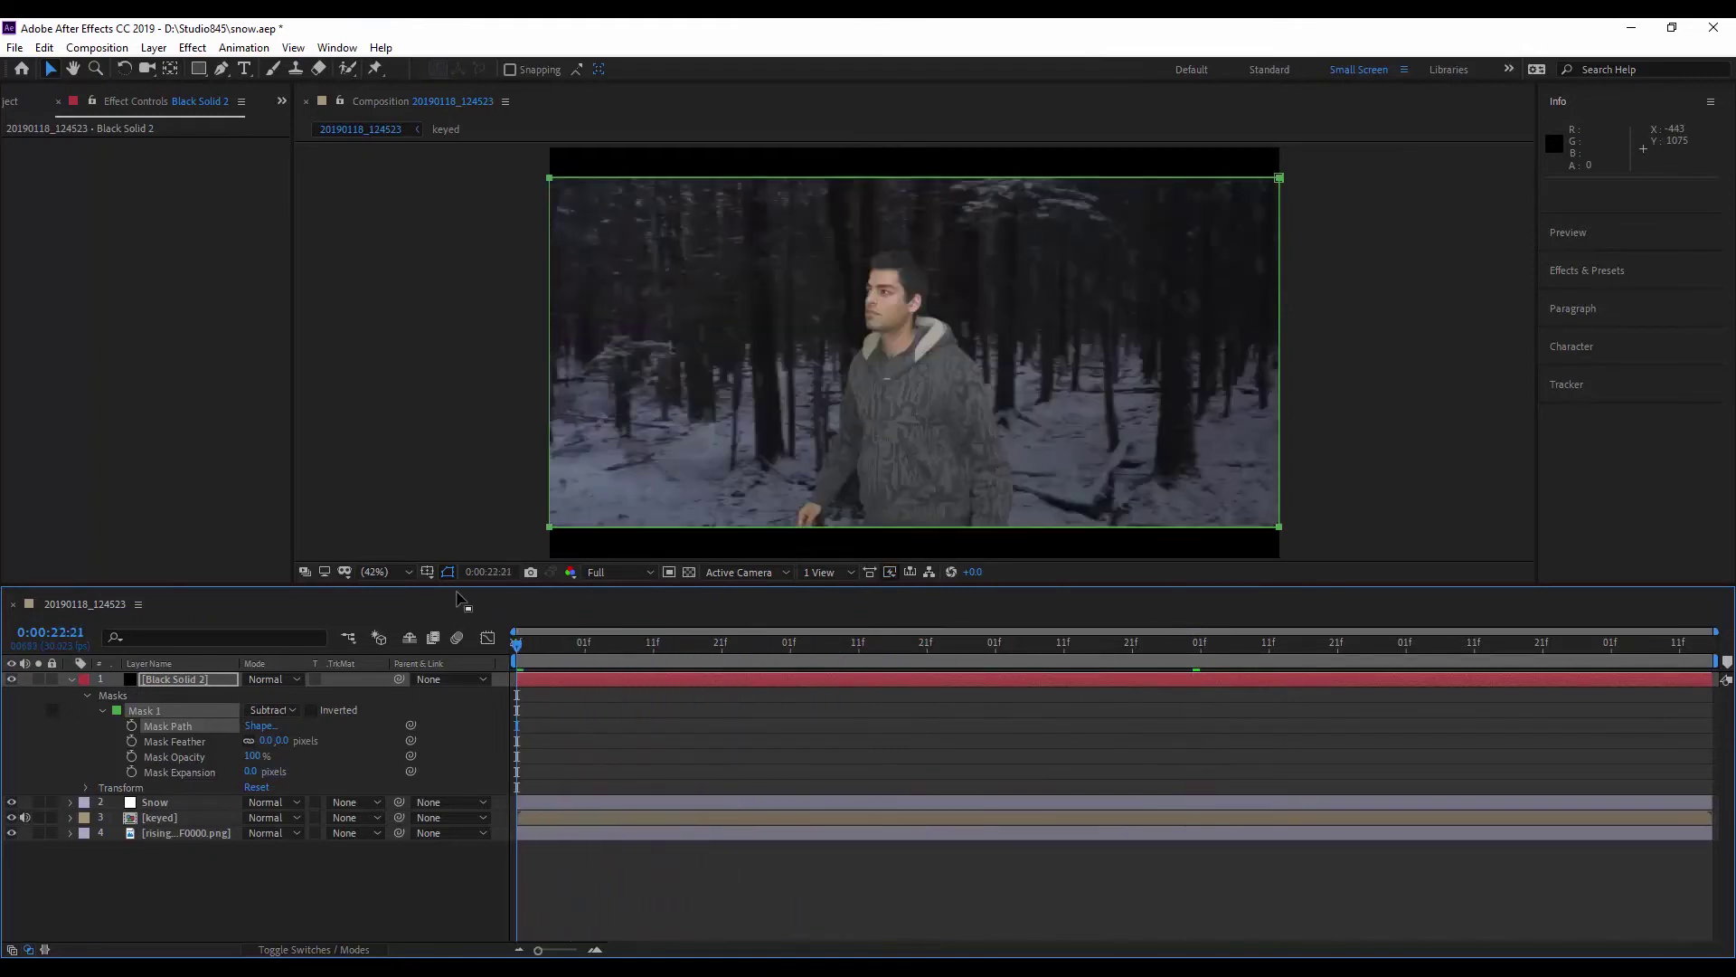
click(333, 950)
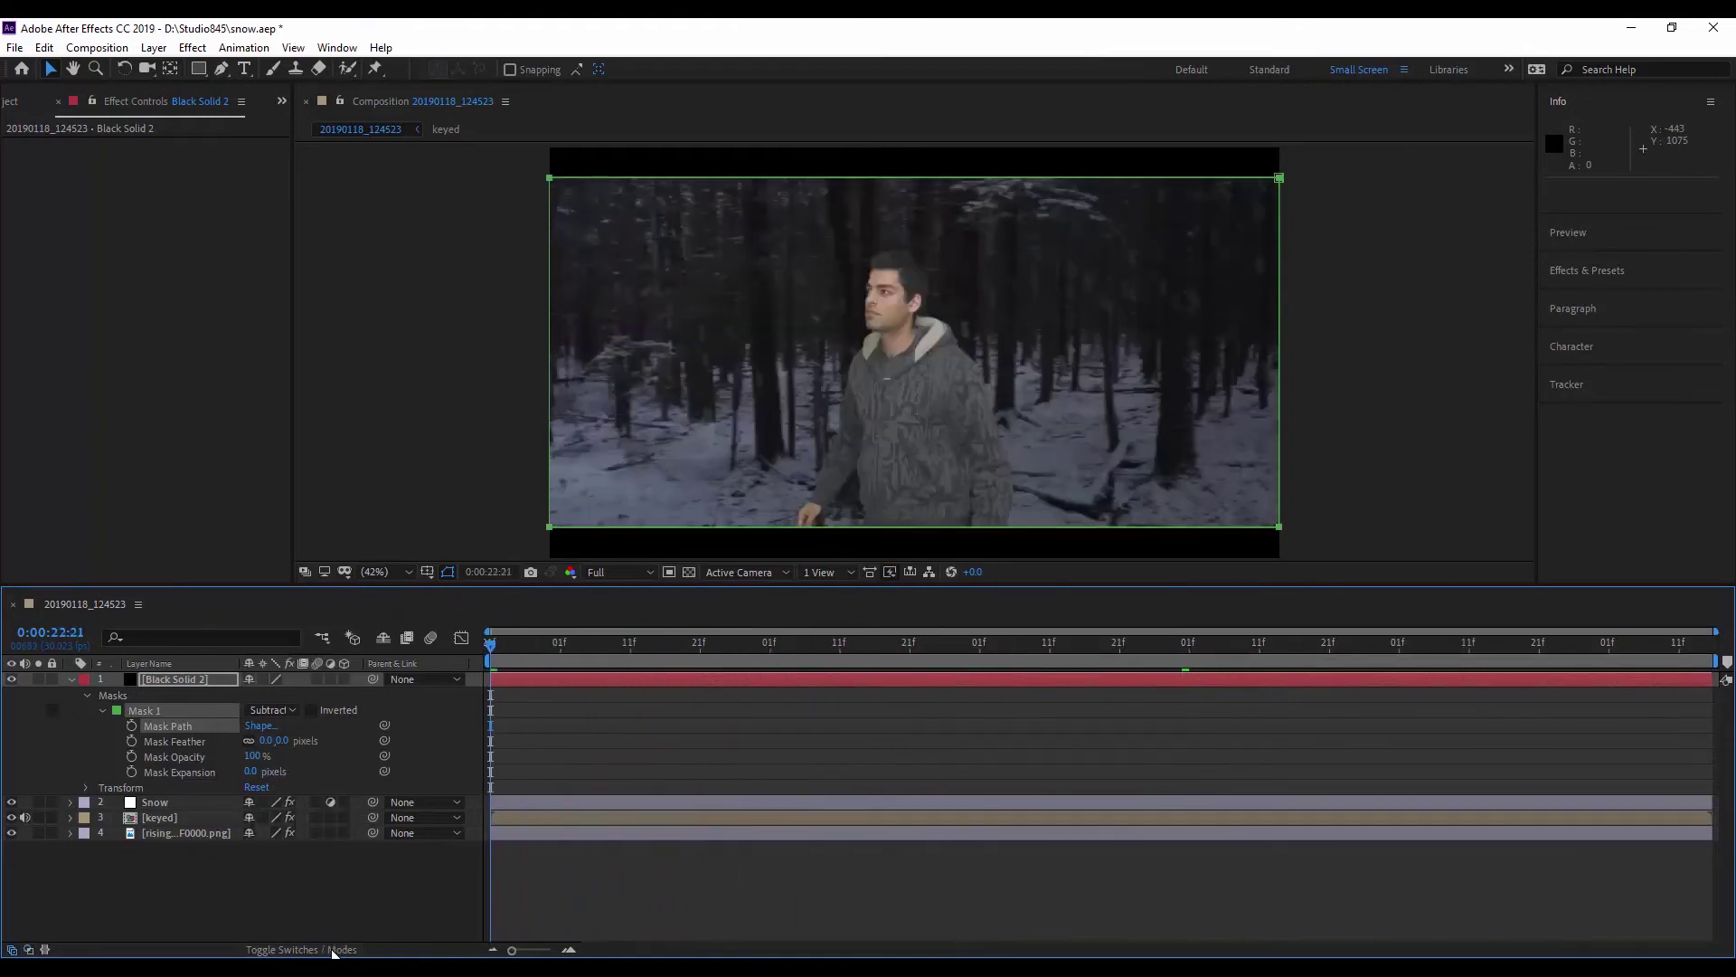
click(333, 950)
click(333, 949)
click(316, 832)
key(space)
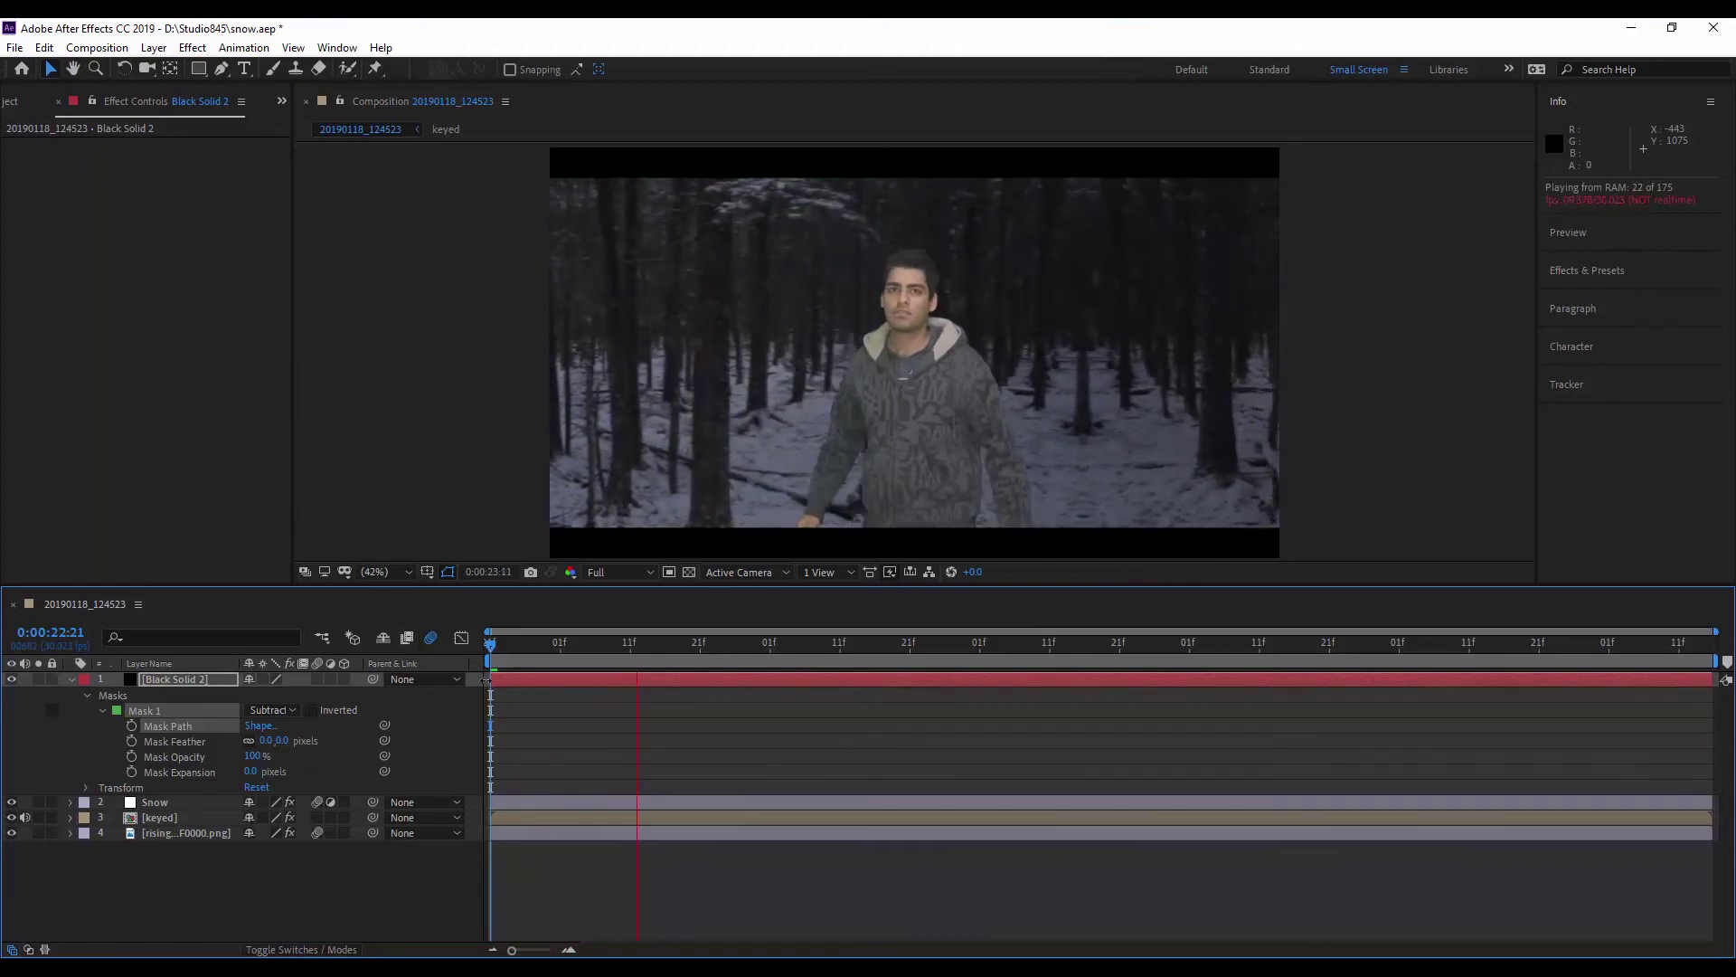
- Add Strong Wind Blowing.mp3 to the timeline, shift it 28 frames earlier, and preview
click(536, 679)
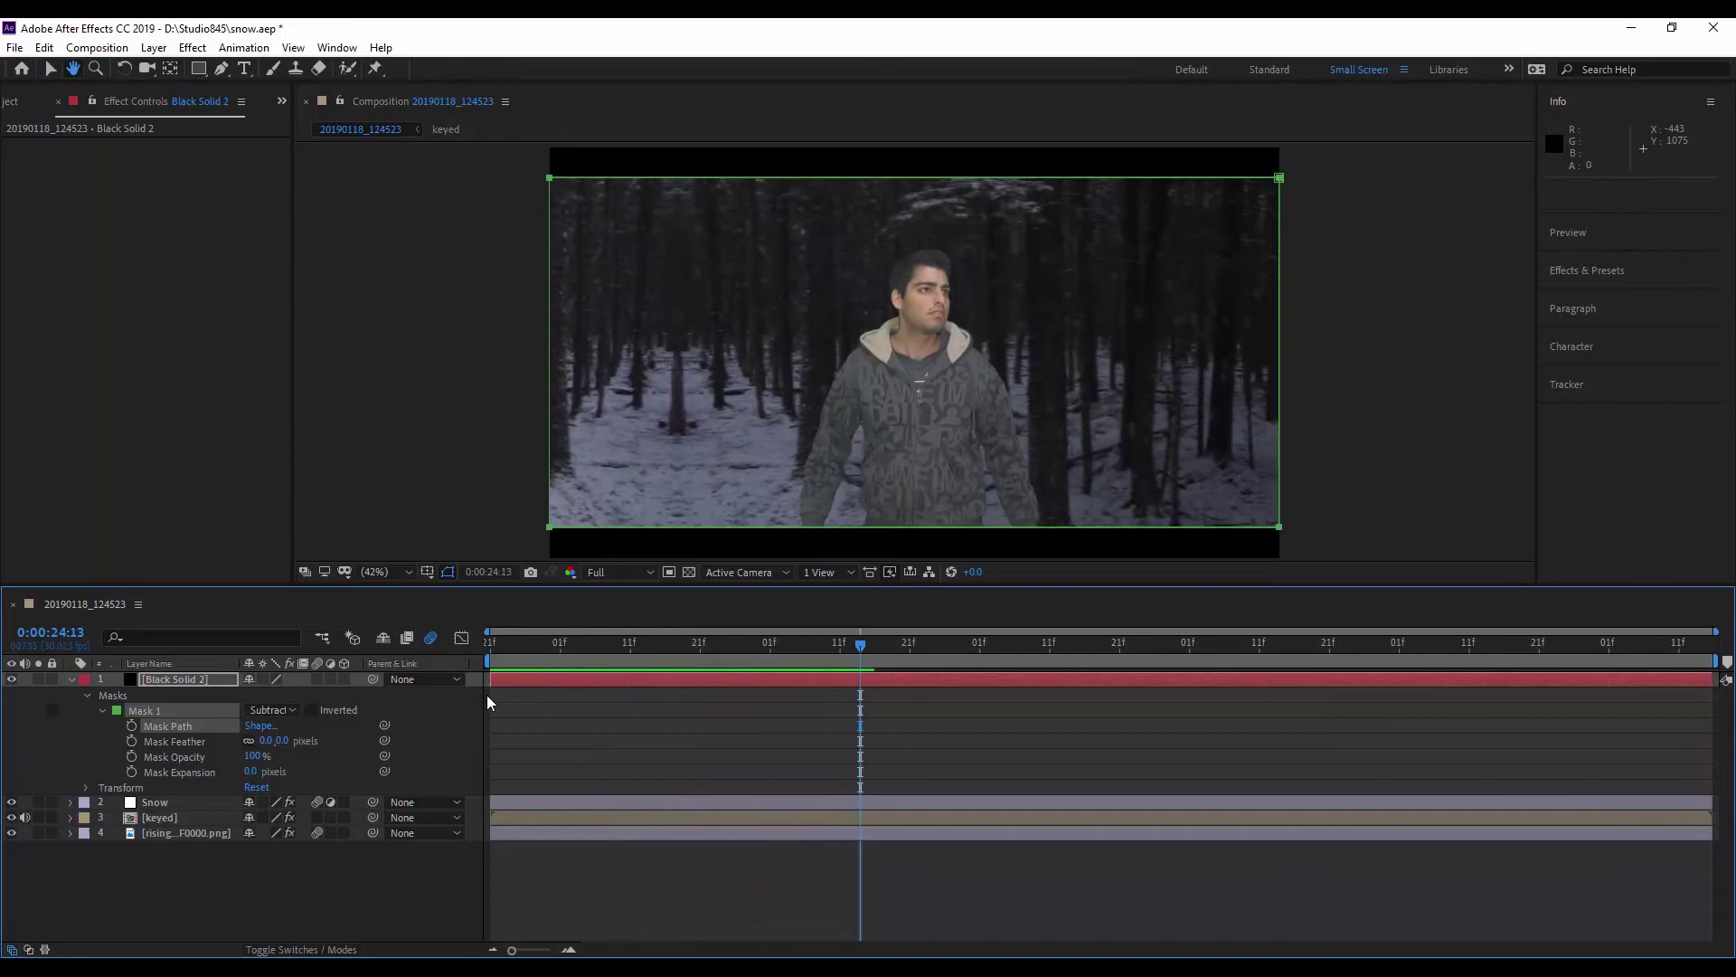
click(262, 864)
click(10, 109)
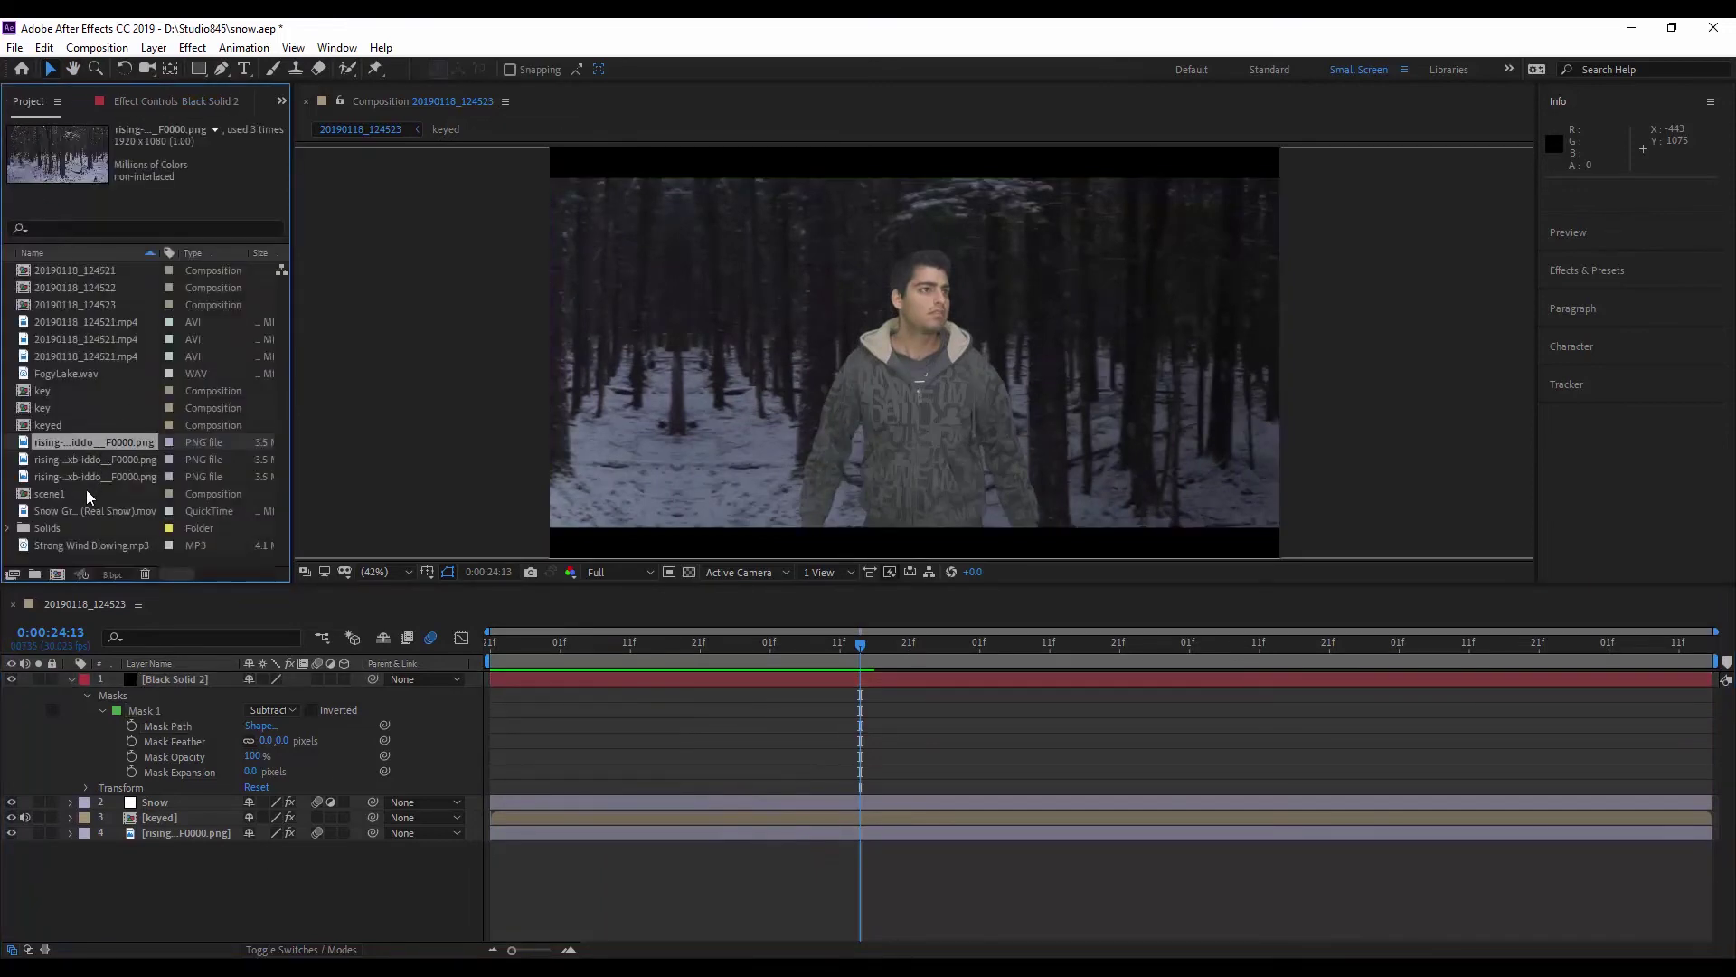
drag(78, 543, 110, 676)
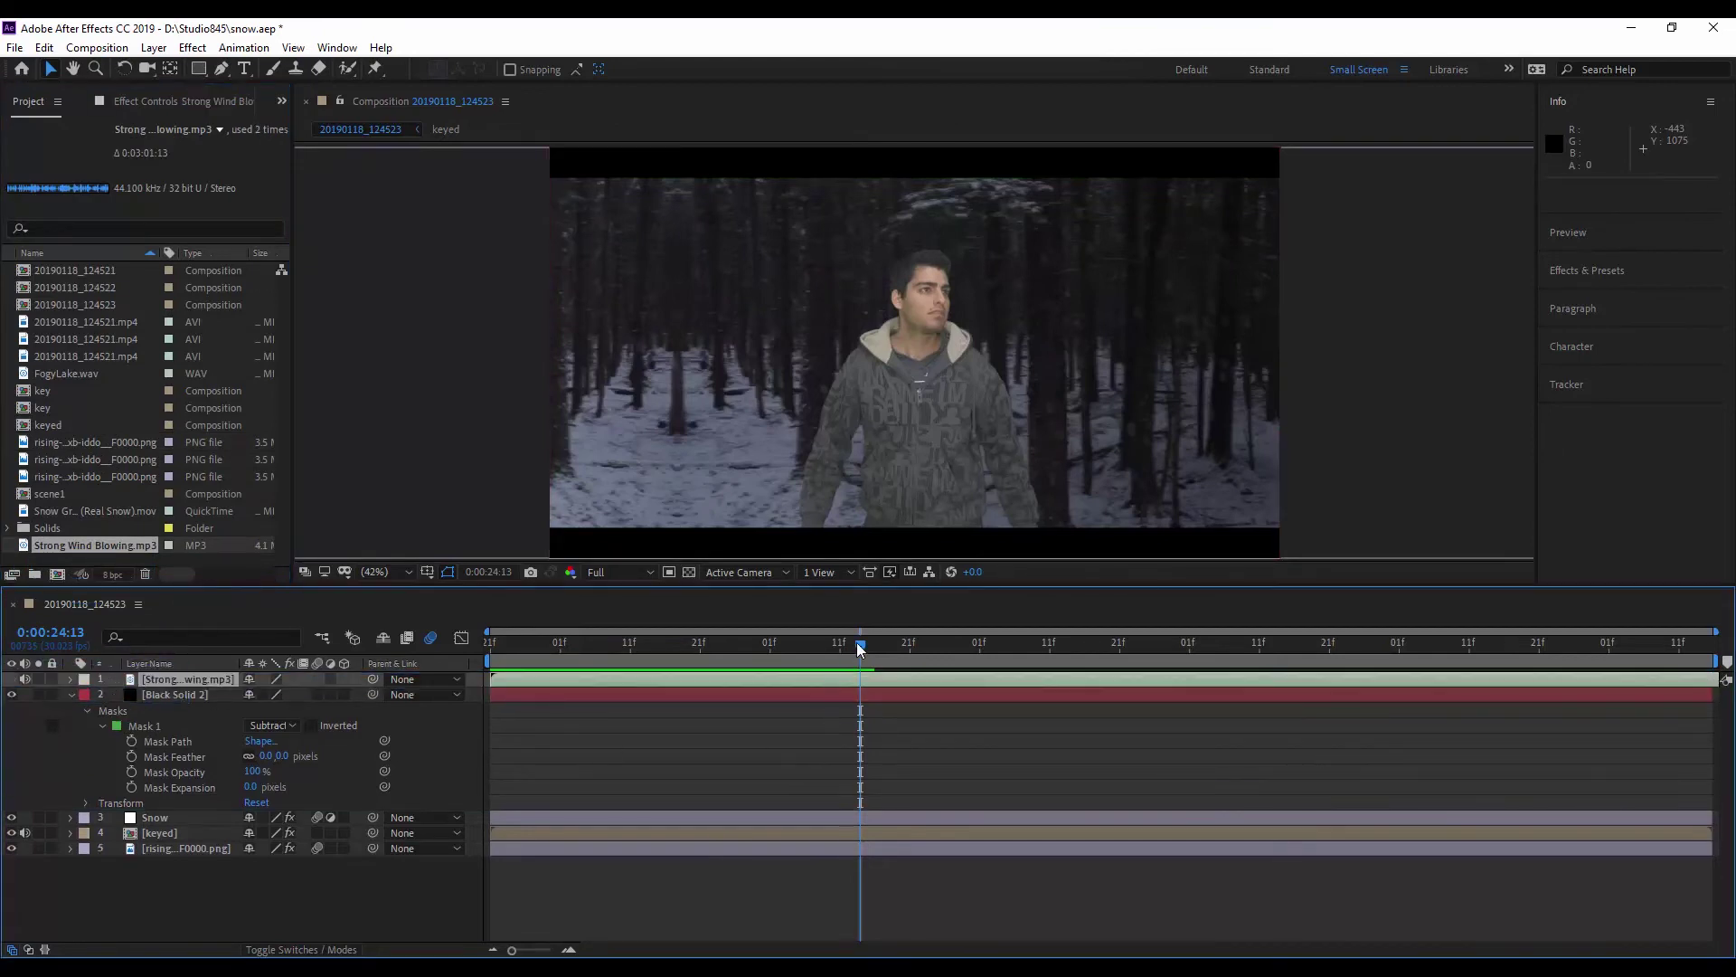
drag(852, 676, 547, 676)
key(space)
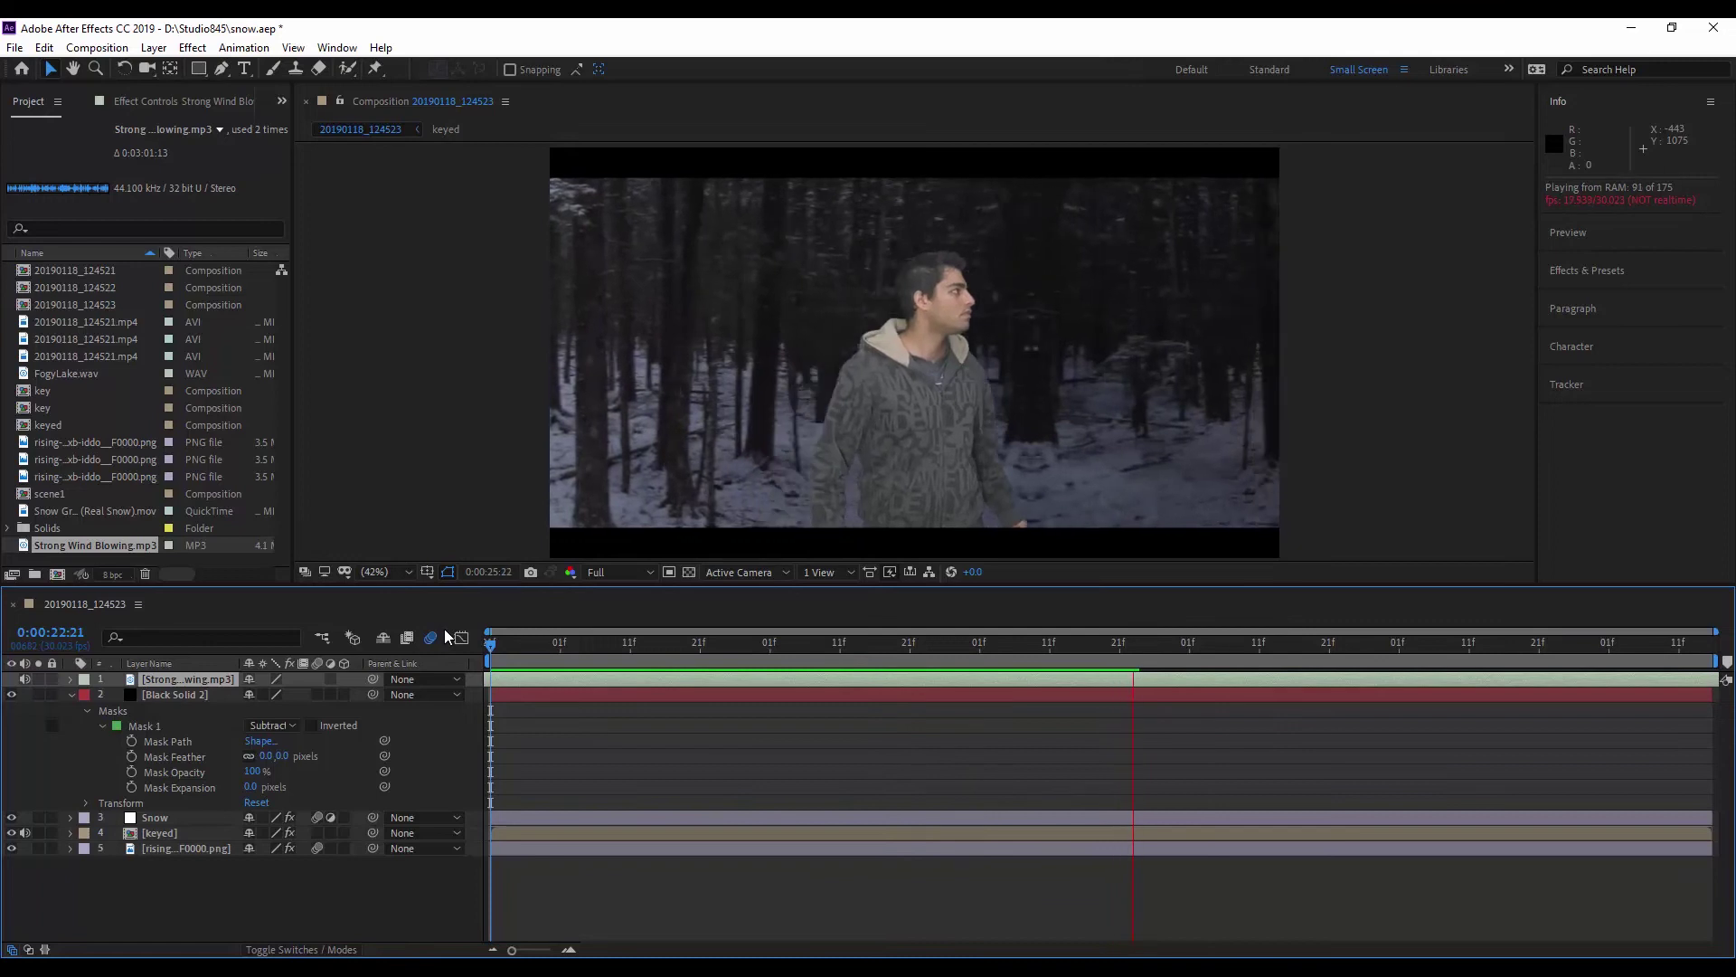
key(space)
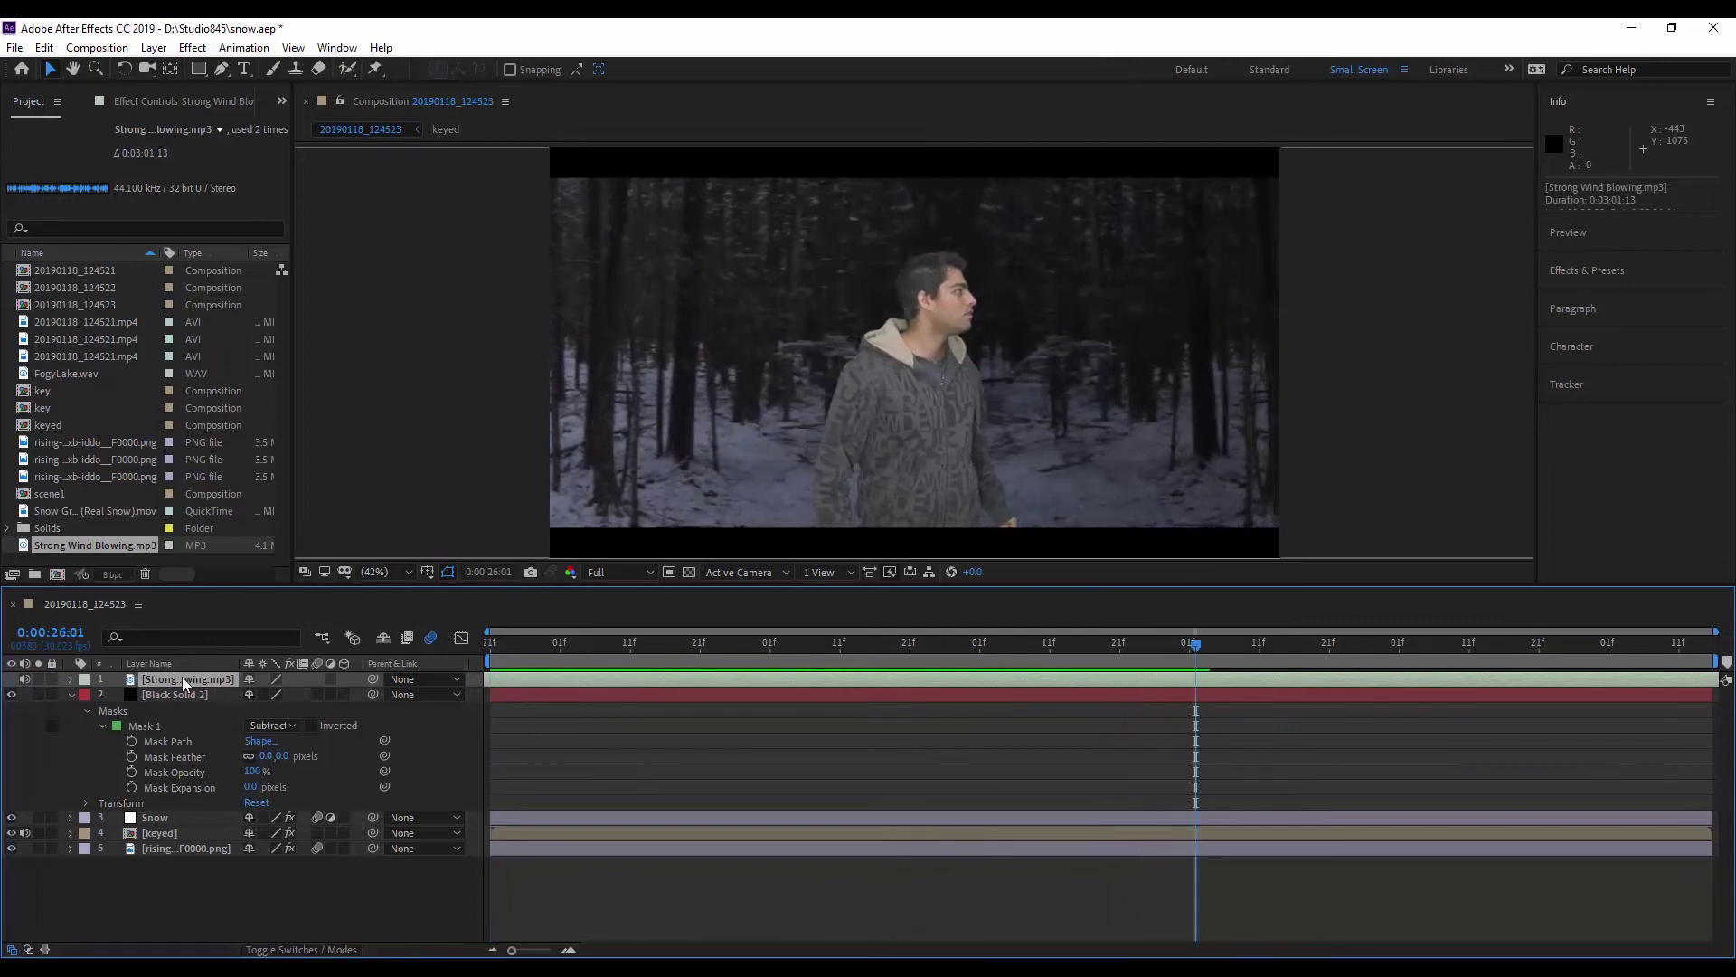
- Convert the wind audio into Audio Amplitude keyframes and reveal its slider values
right_click(182, 676)
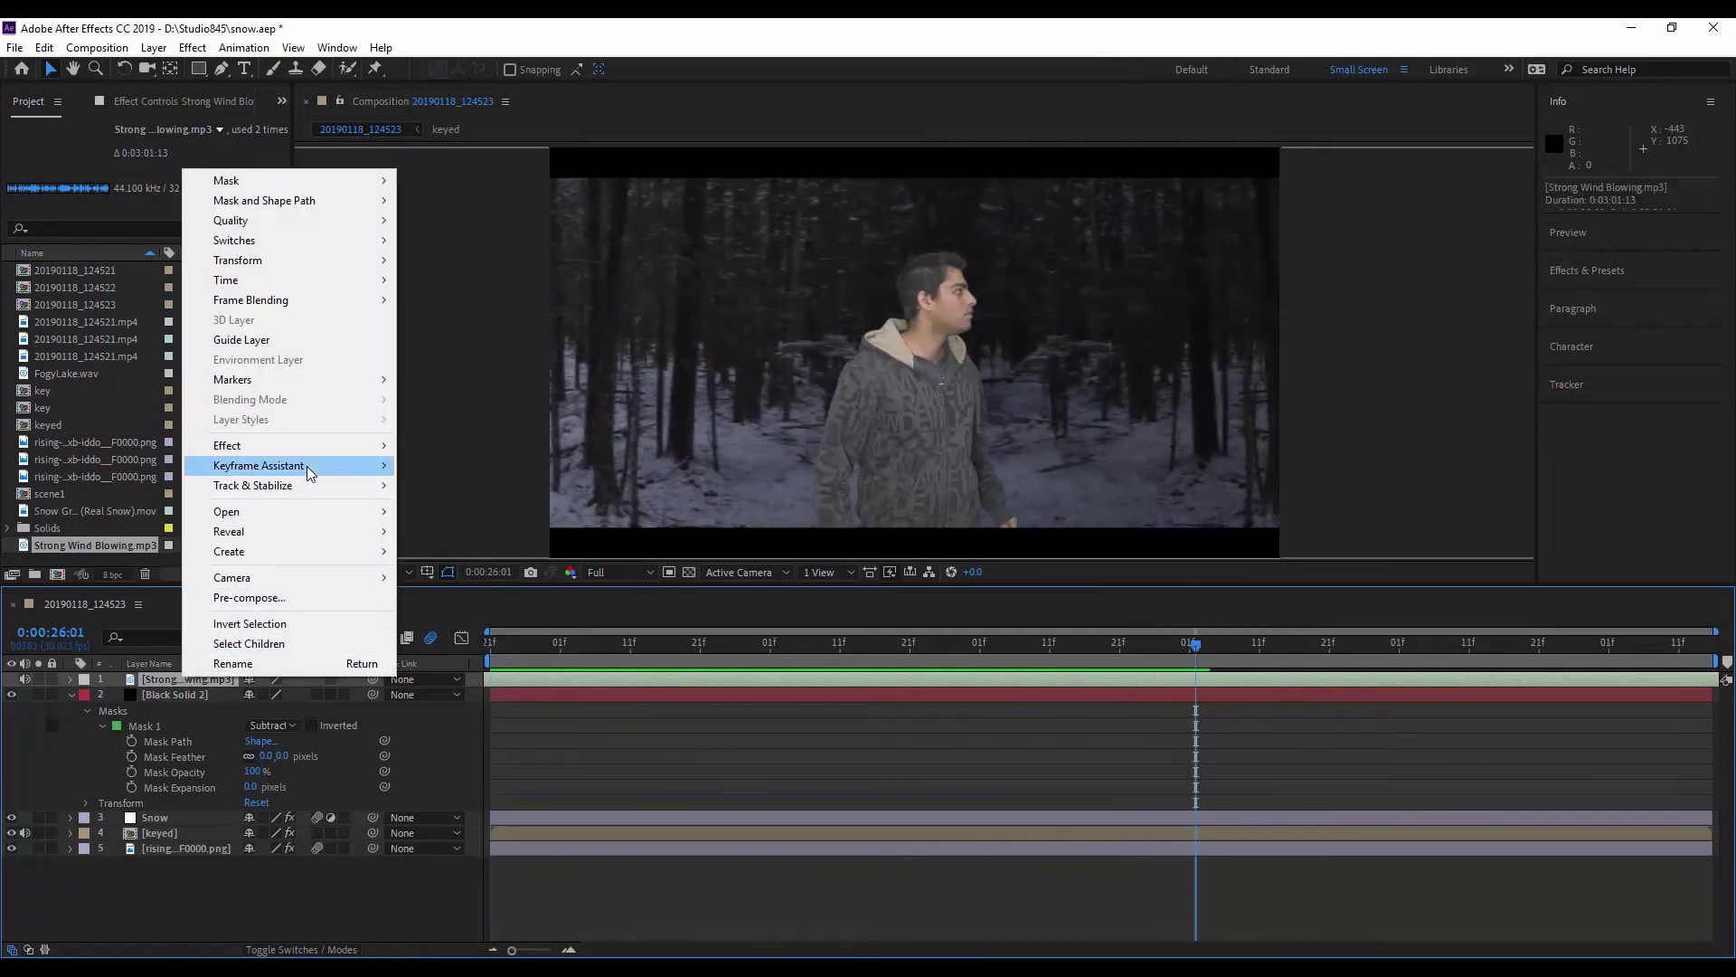
mouse_move(260, 465)
click(453, 467)
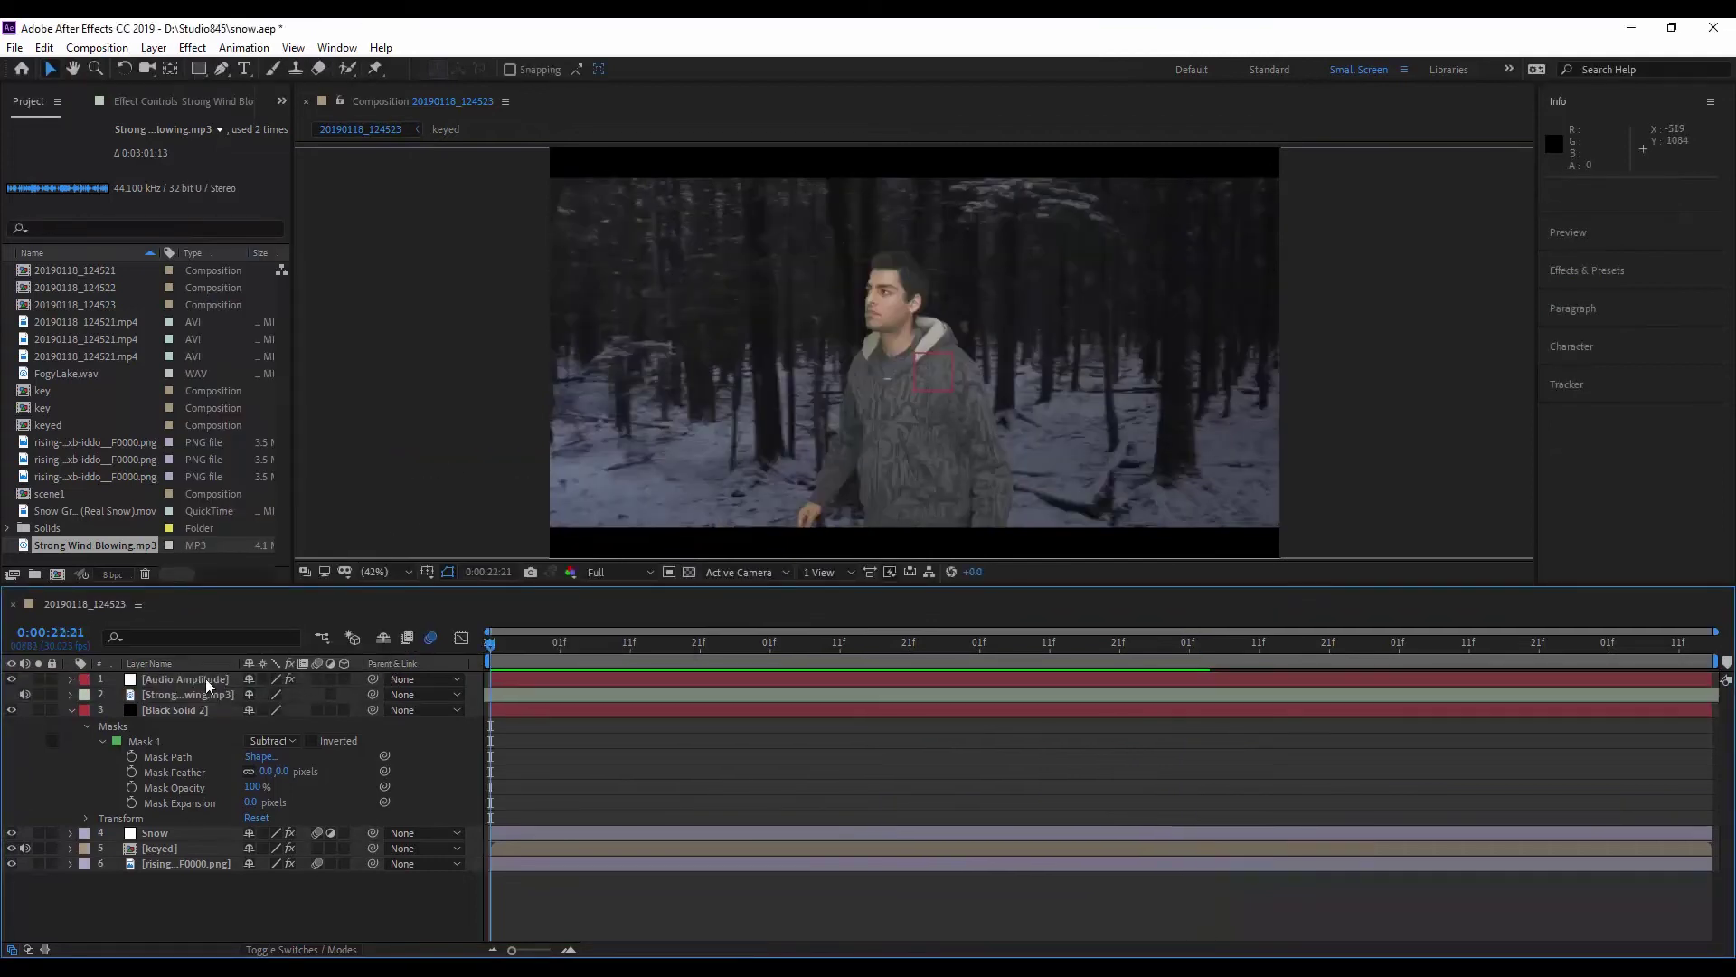
click(207, 684)
key(u)
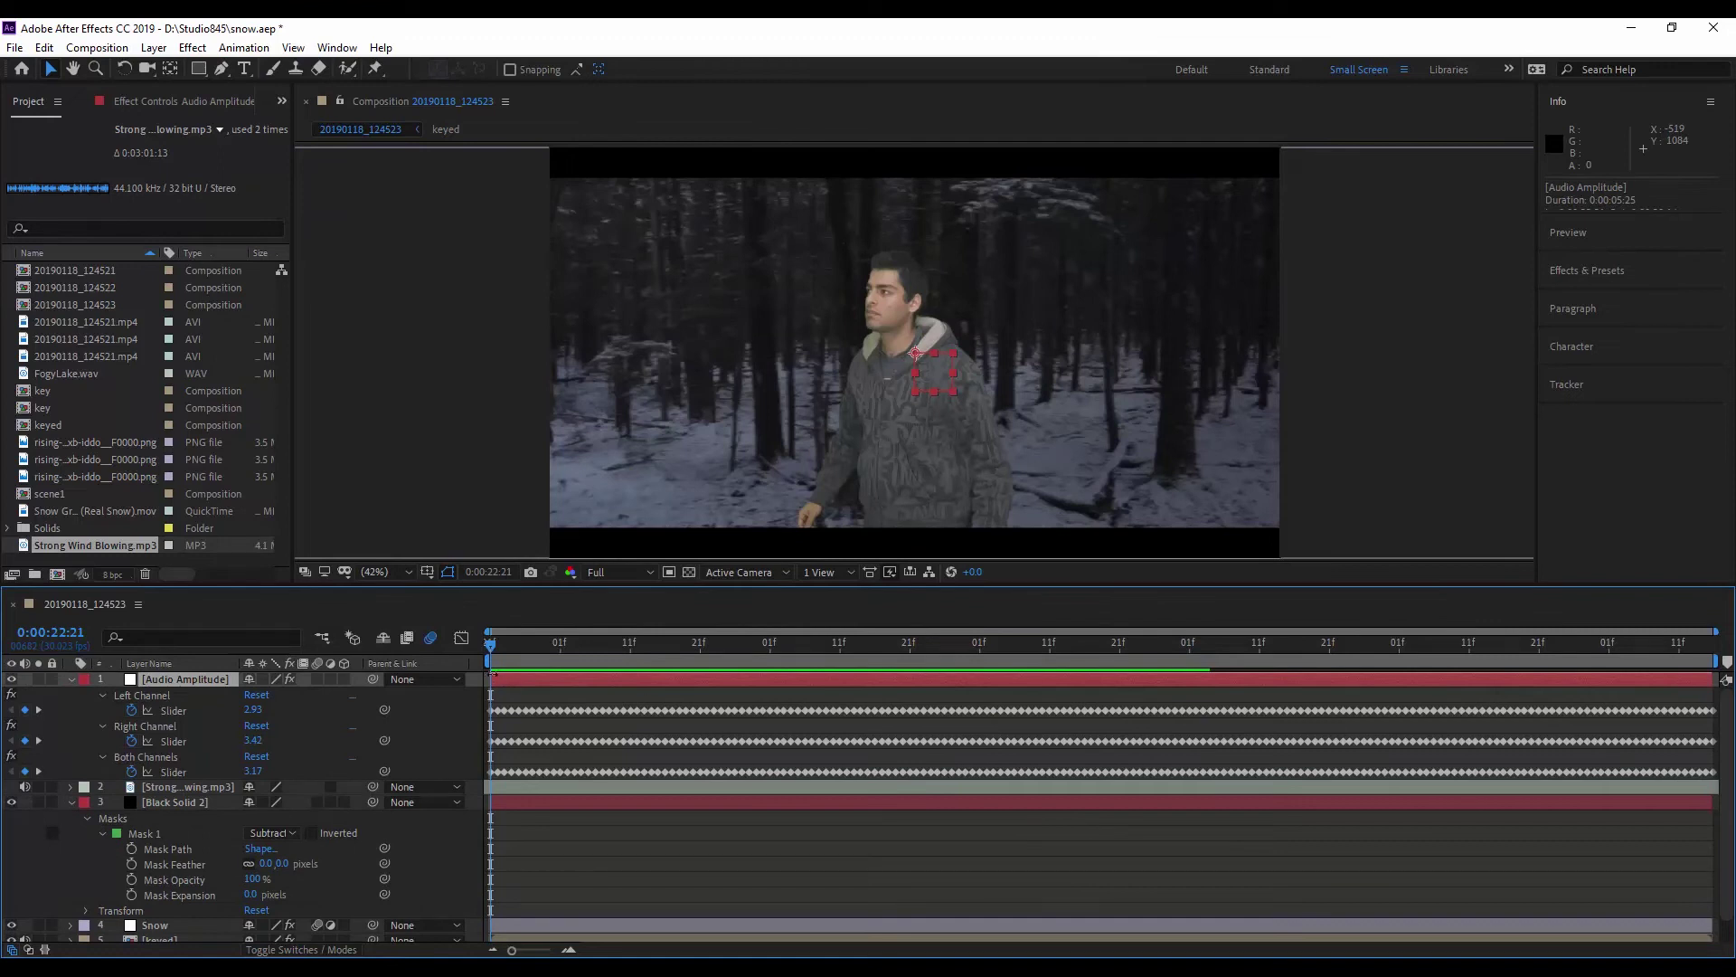
mouse_move(491, 649)
mouse_down()
mouse_move(773, 651)
mouse_move(446, 665)
mouse_up()
click(69, 681)
click(68, 680)
click(103, 712)
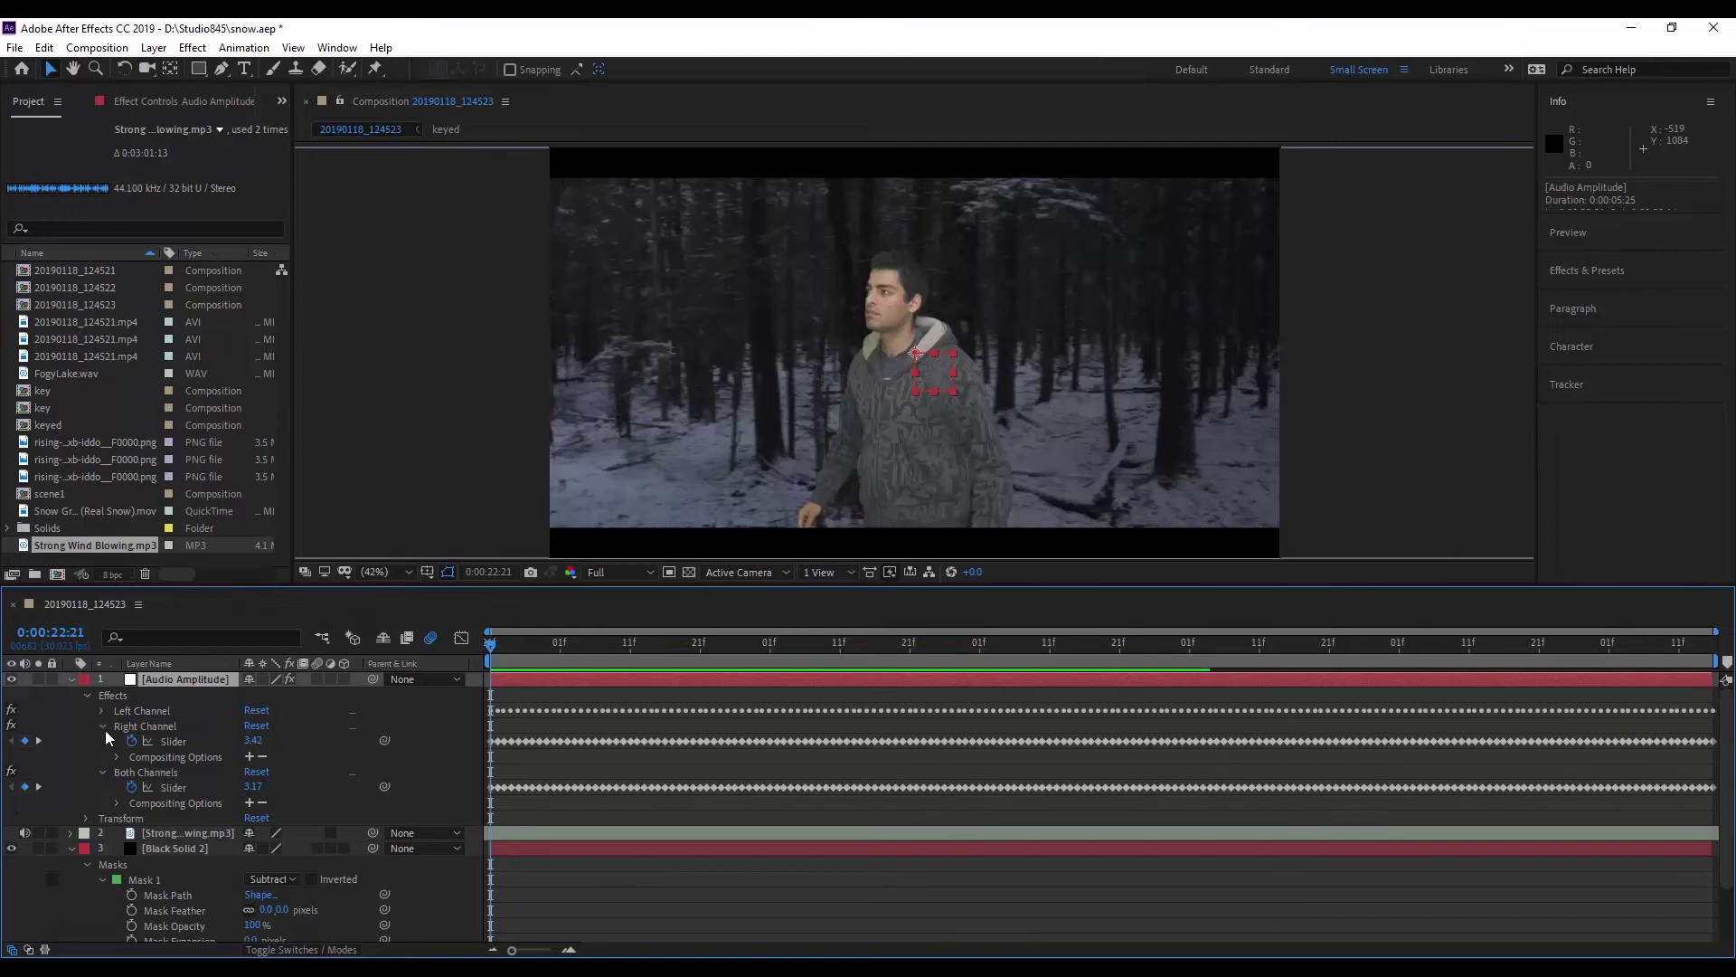
click(103, 727)
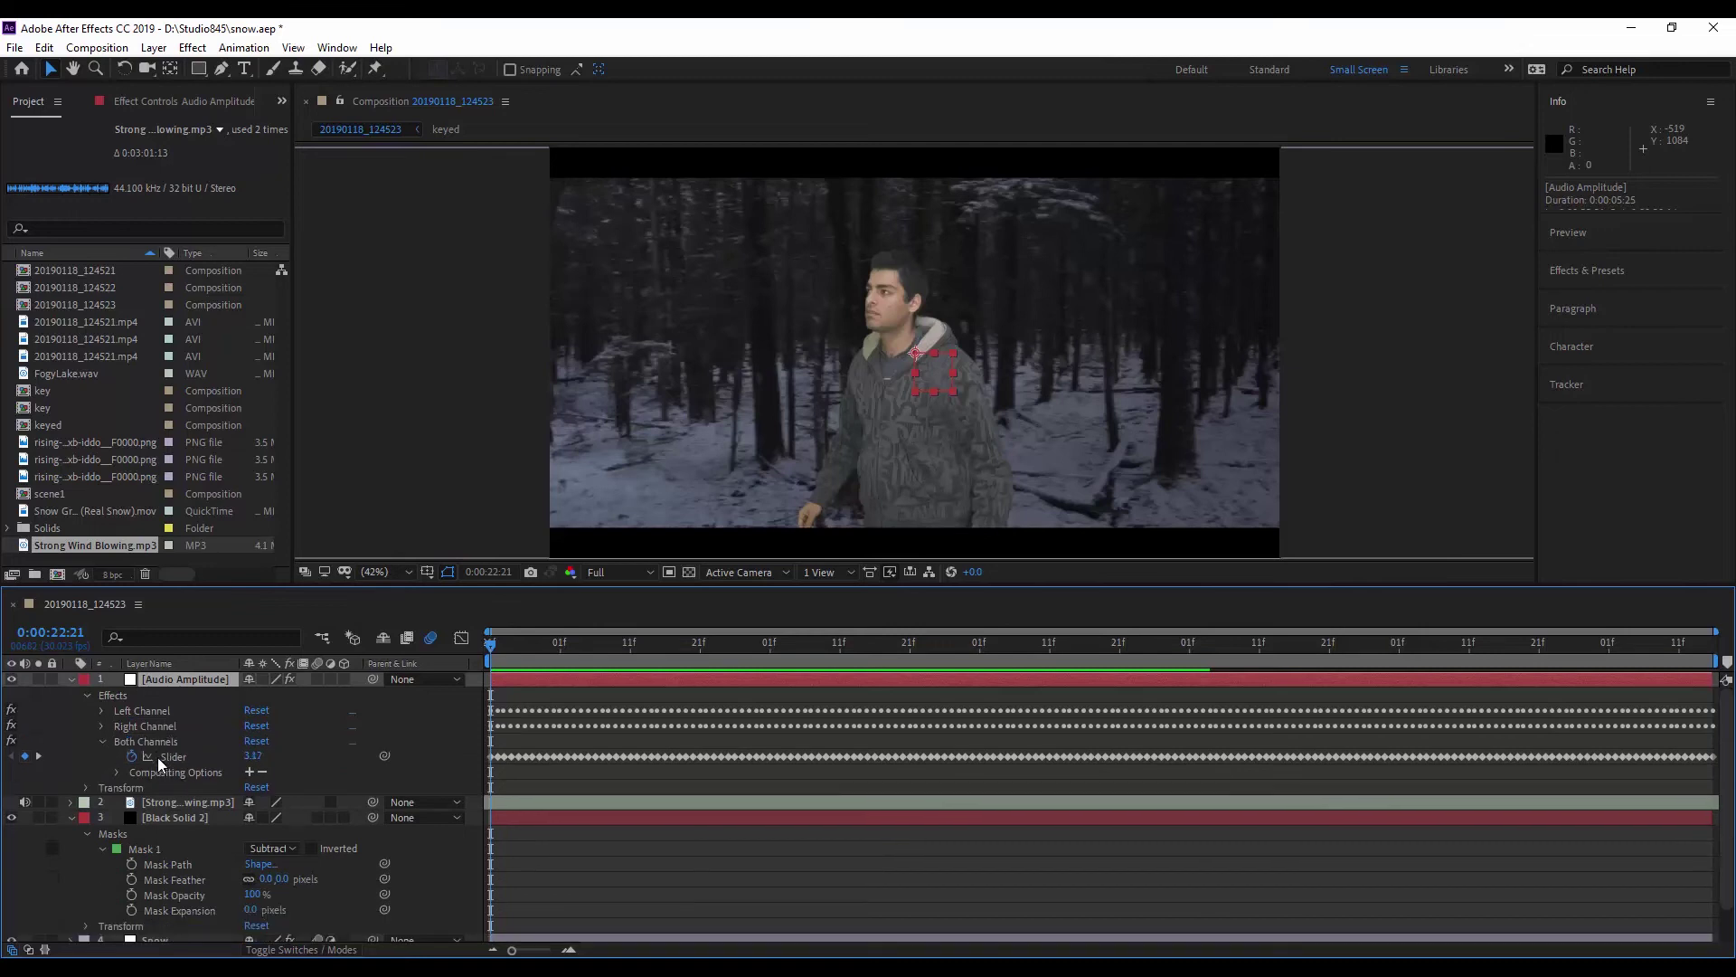
- Fold away Black Solid 2's mask and expand the Snow layer's CC Rainfall settings
scroll(139, 760, down, 2)
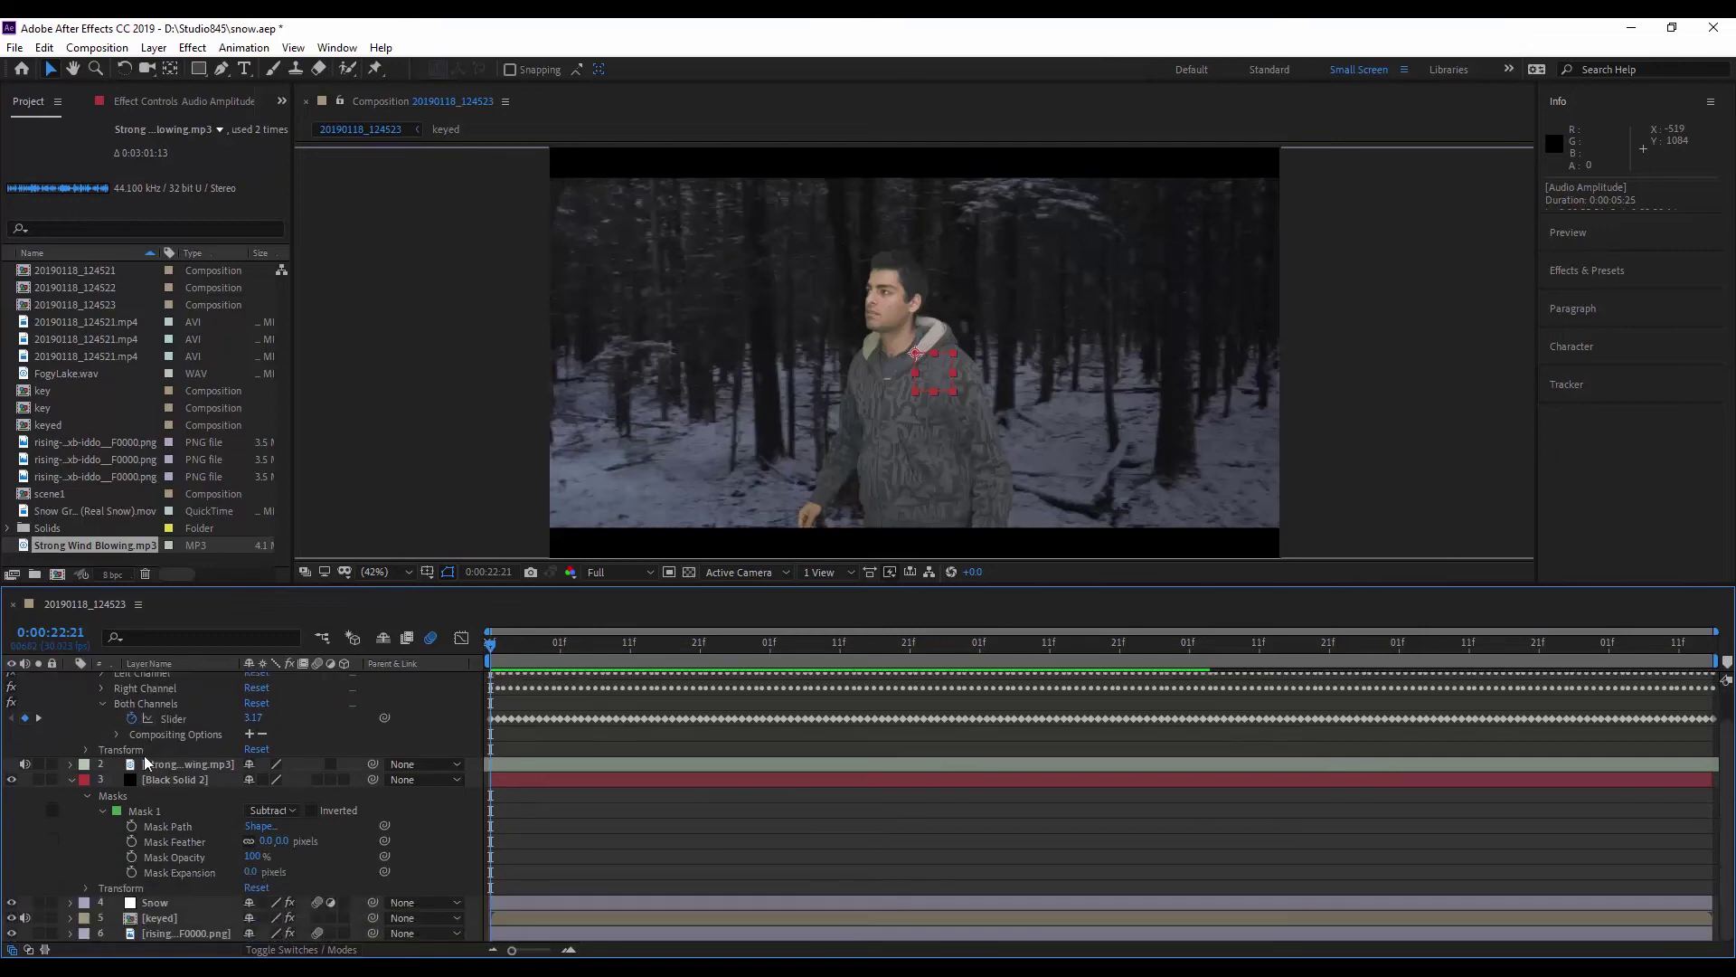
click(72, 780)
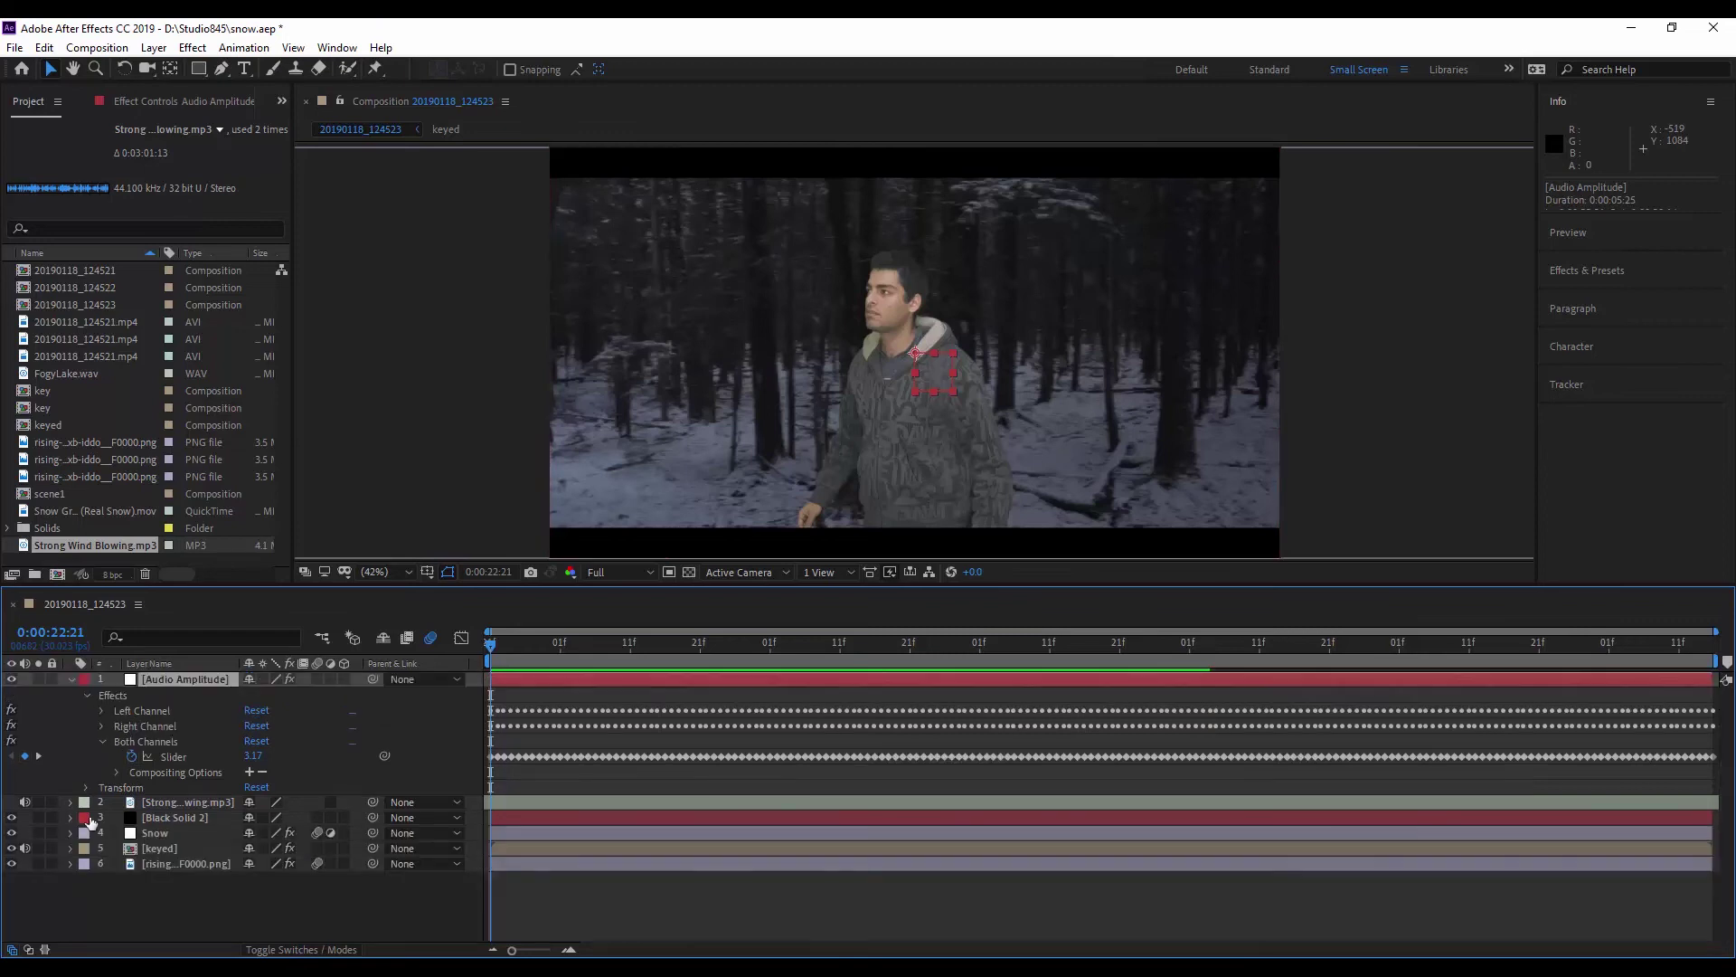
click(70, 833)
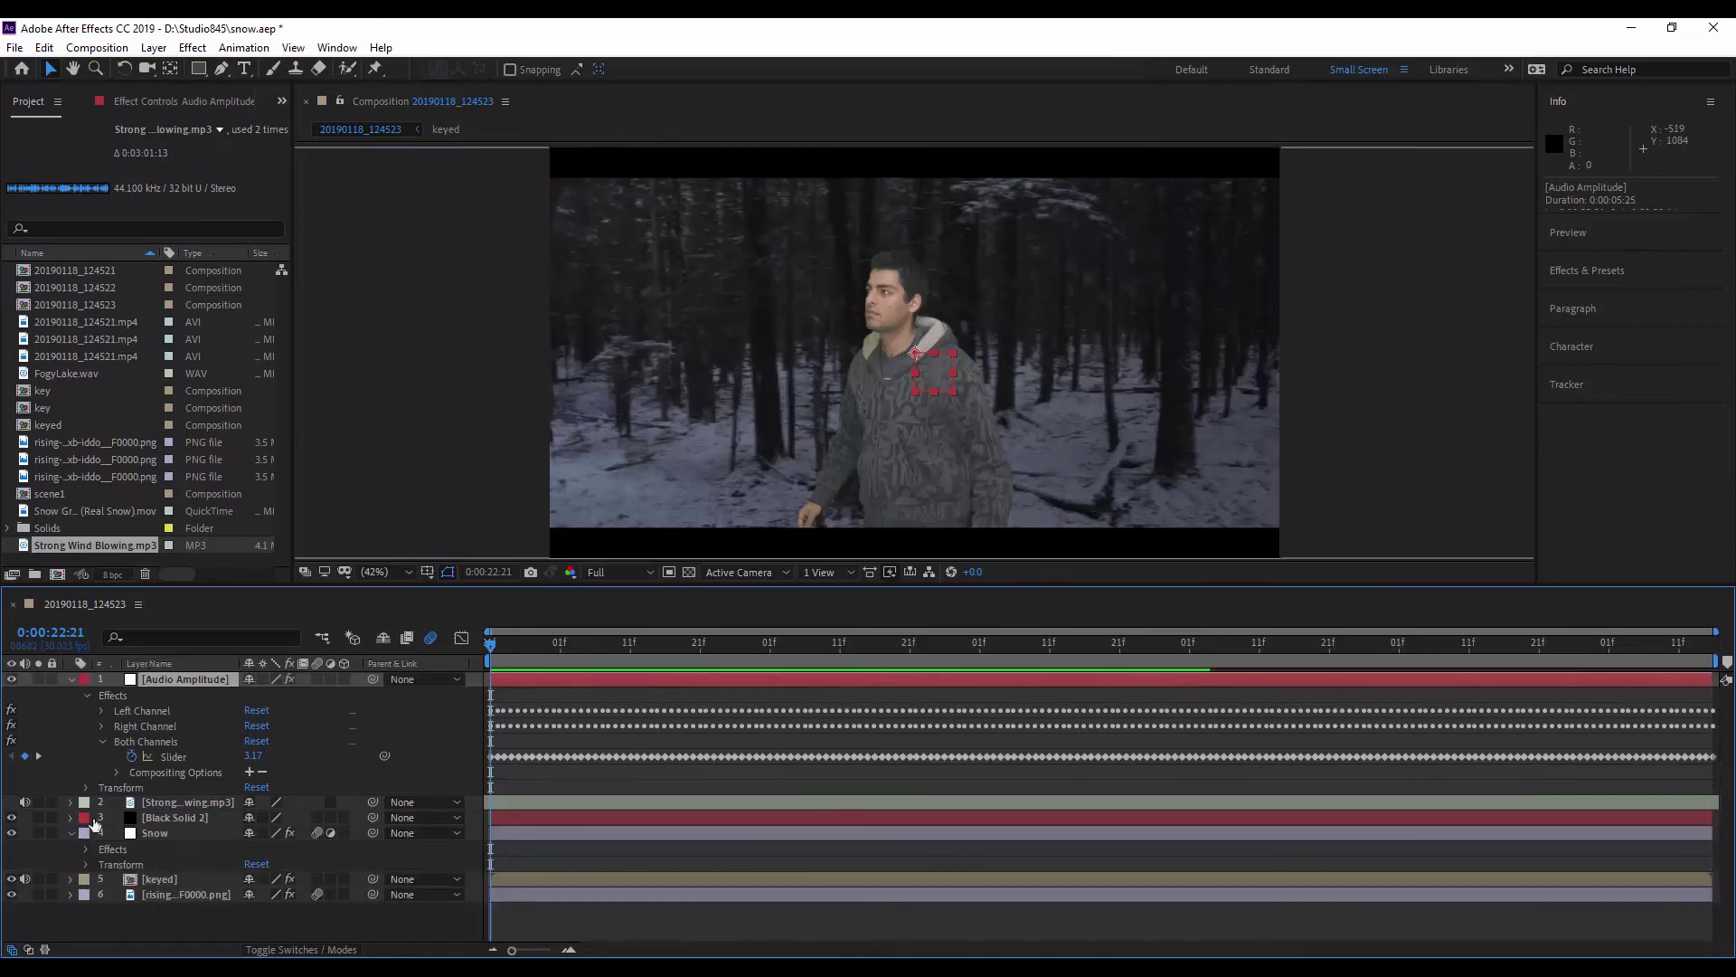
click(98, 865)
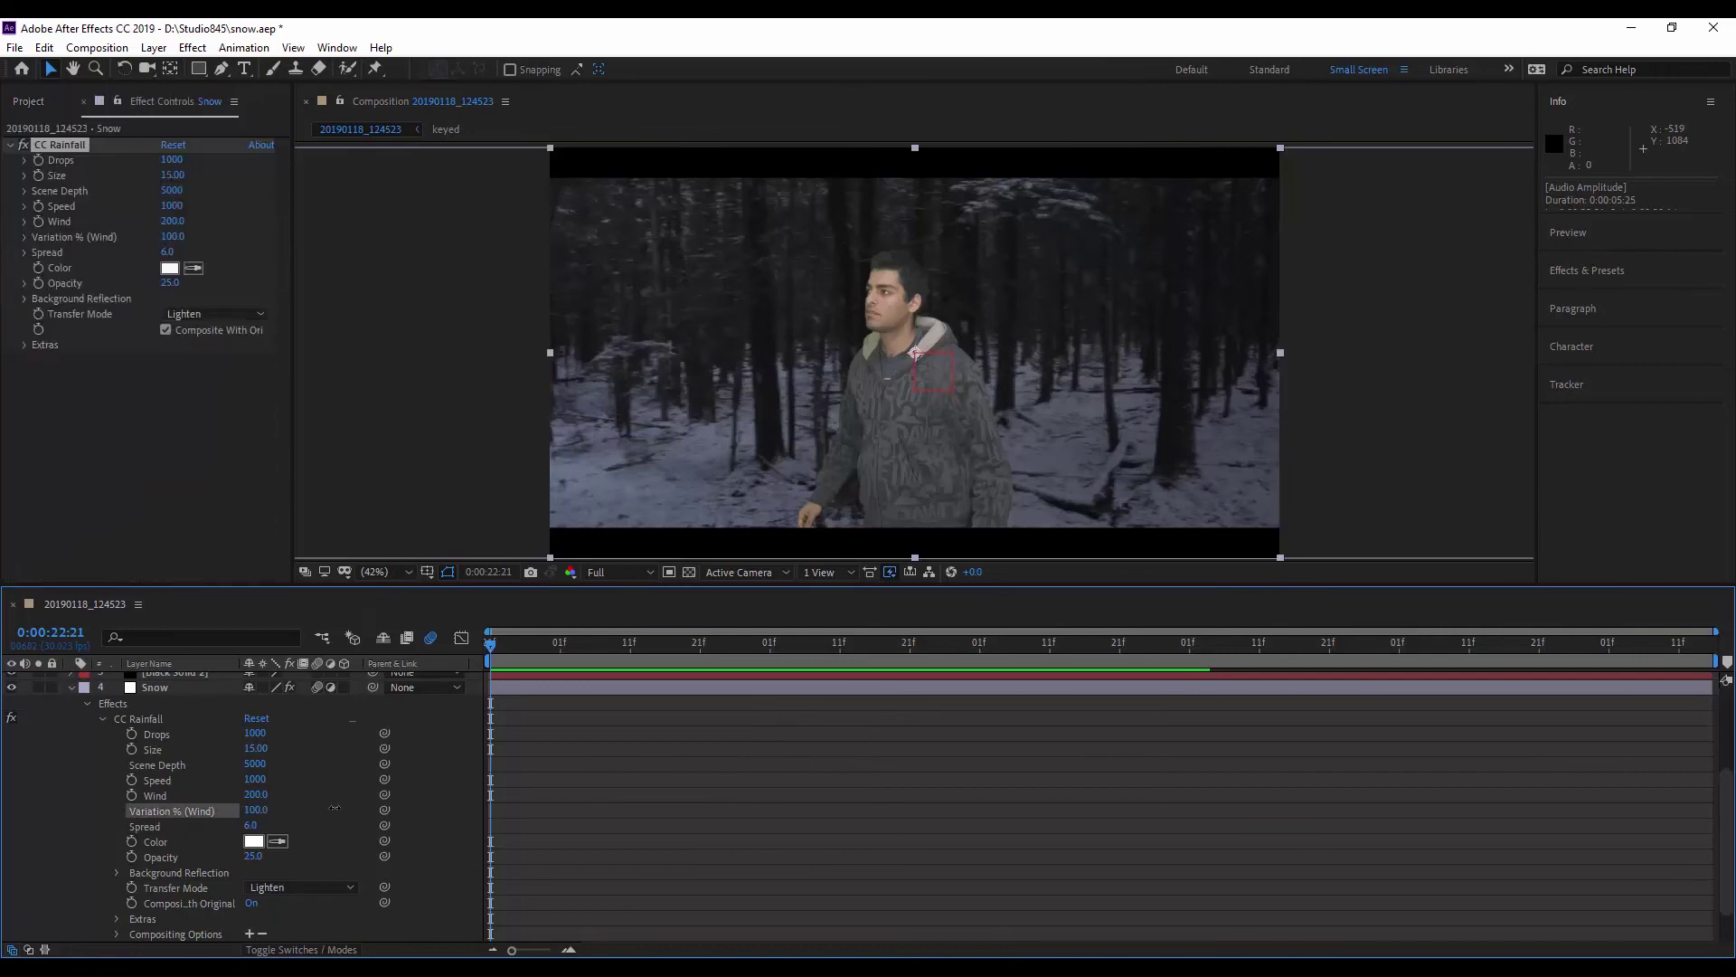
- Set Variation % (Wind) to 100 and link Wind by expression to the Both Channels Slider
drag(252, 811, 369, 807)
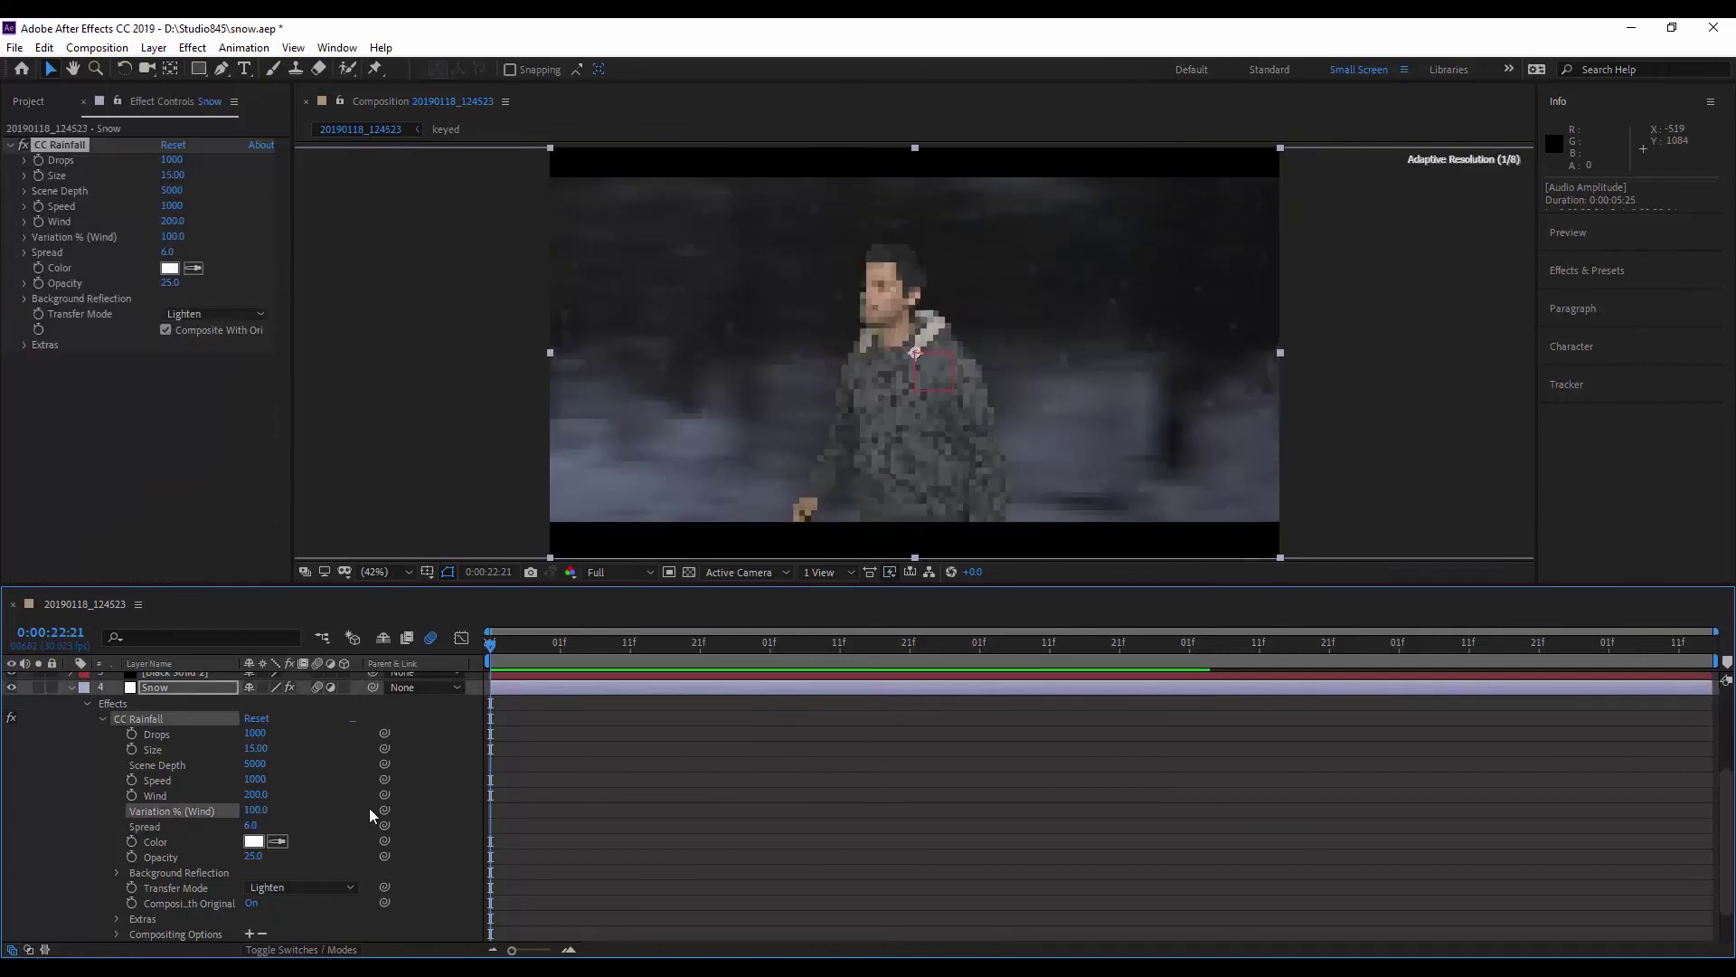
alt+click(132, 795)
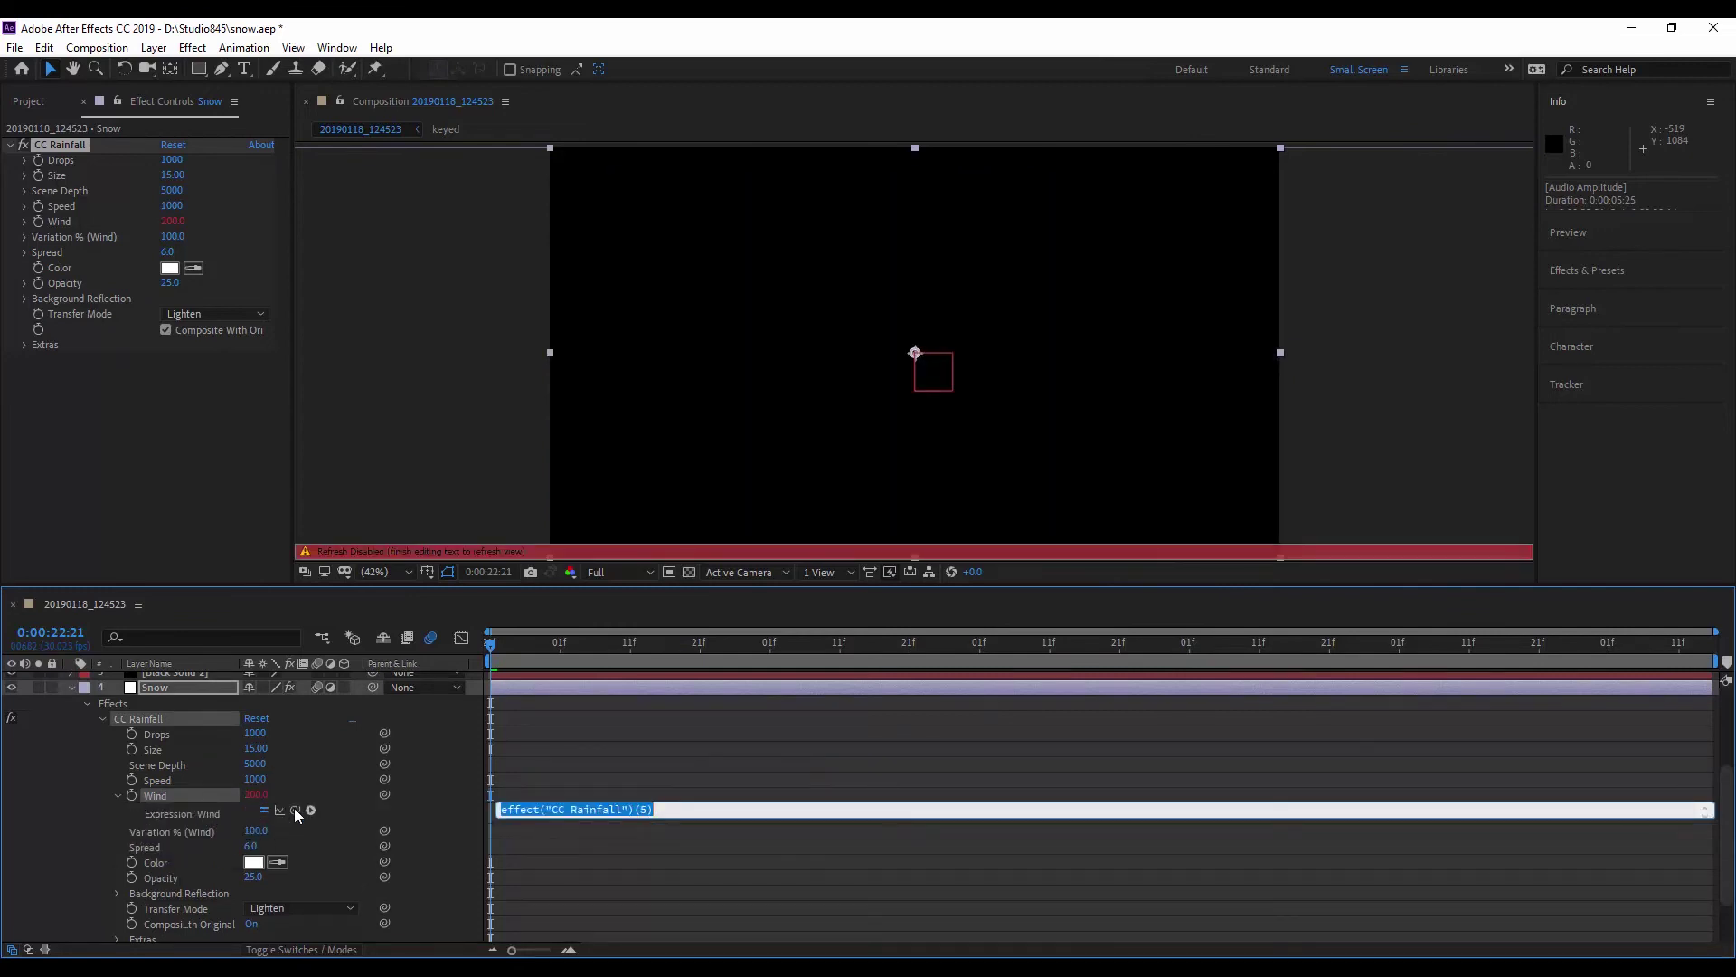
scroll(351, 818, up, 3)
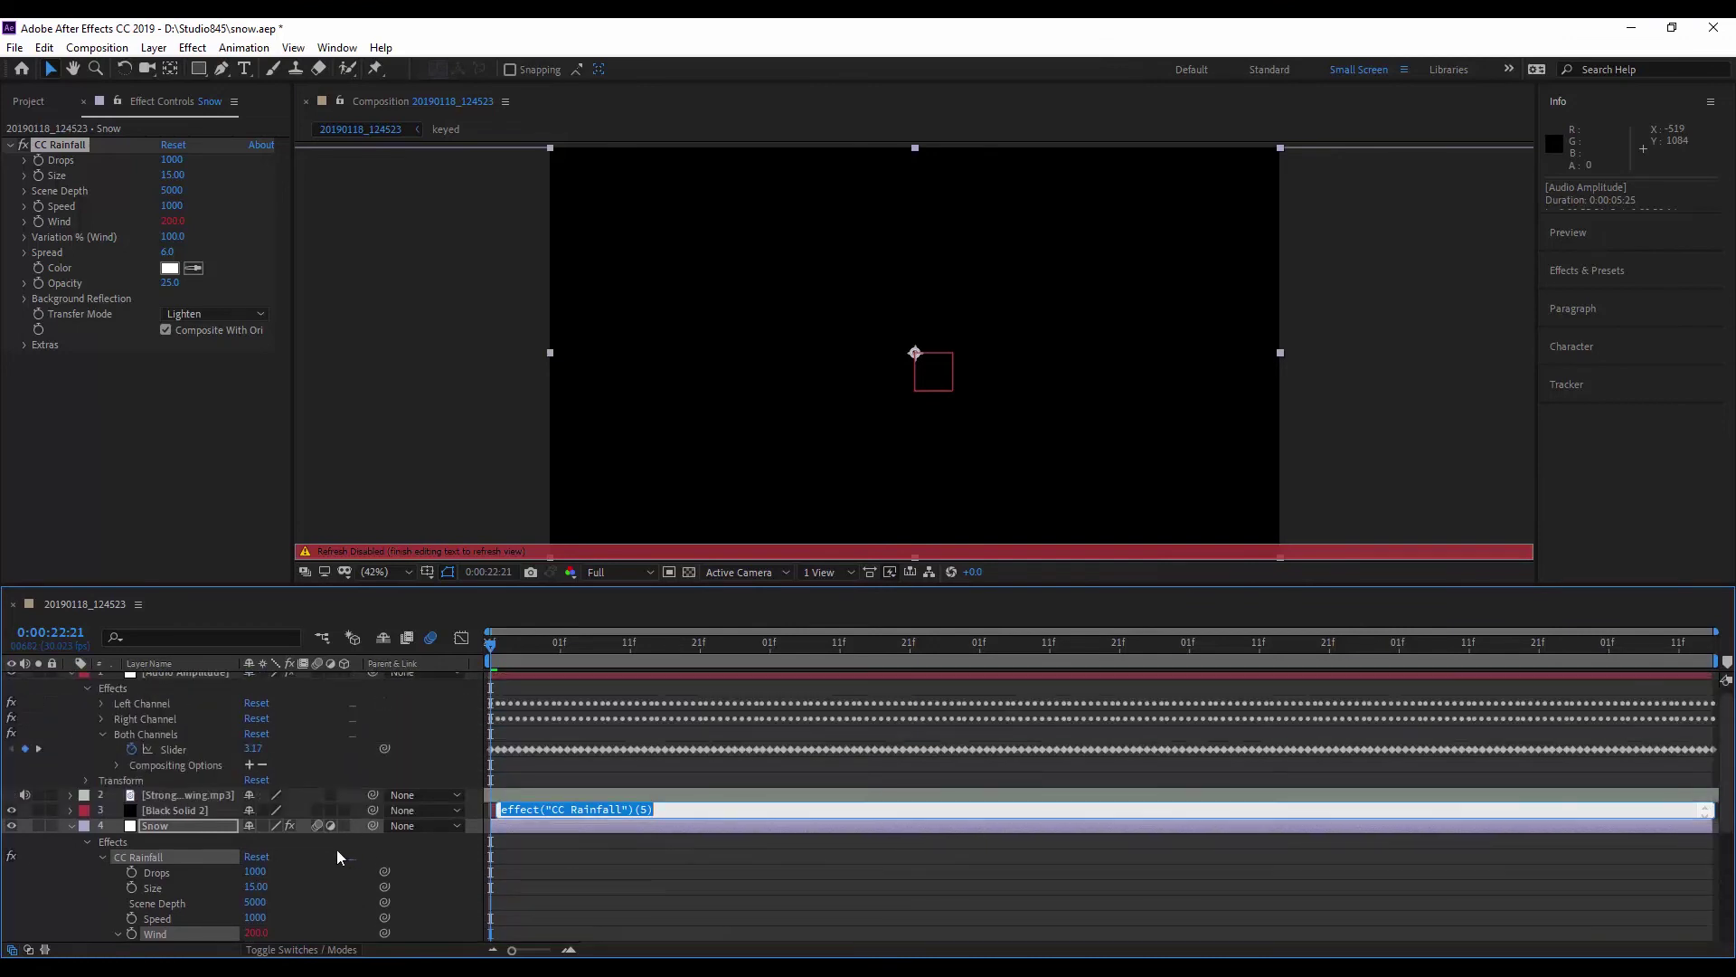
scroll(337, 850, down, 2)
drag(295, 902, 172, 706)
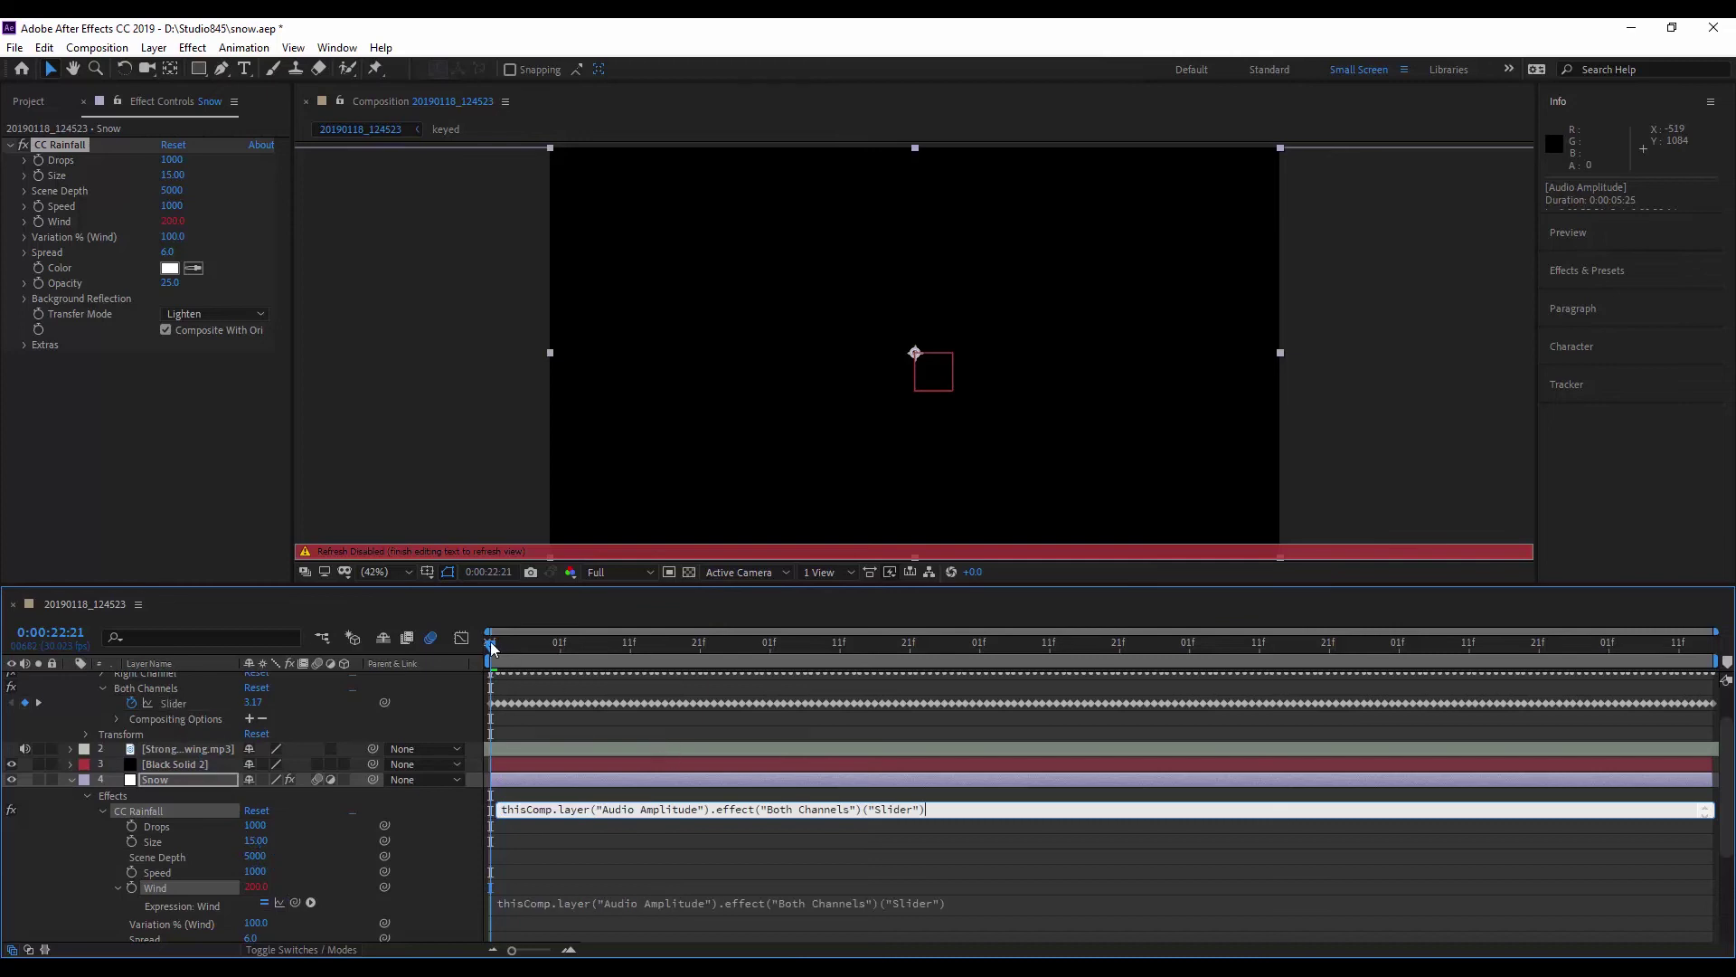
- Multiply the Wind expression by 150 and preview the snow blowing with the wind
drag(492, 646, 790, 654)
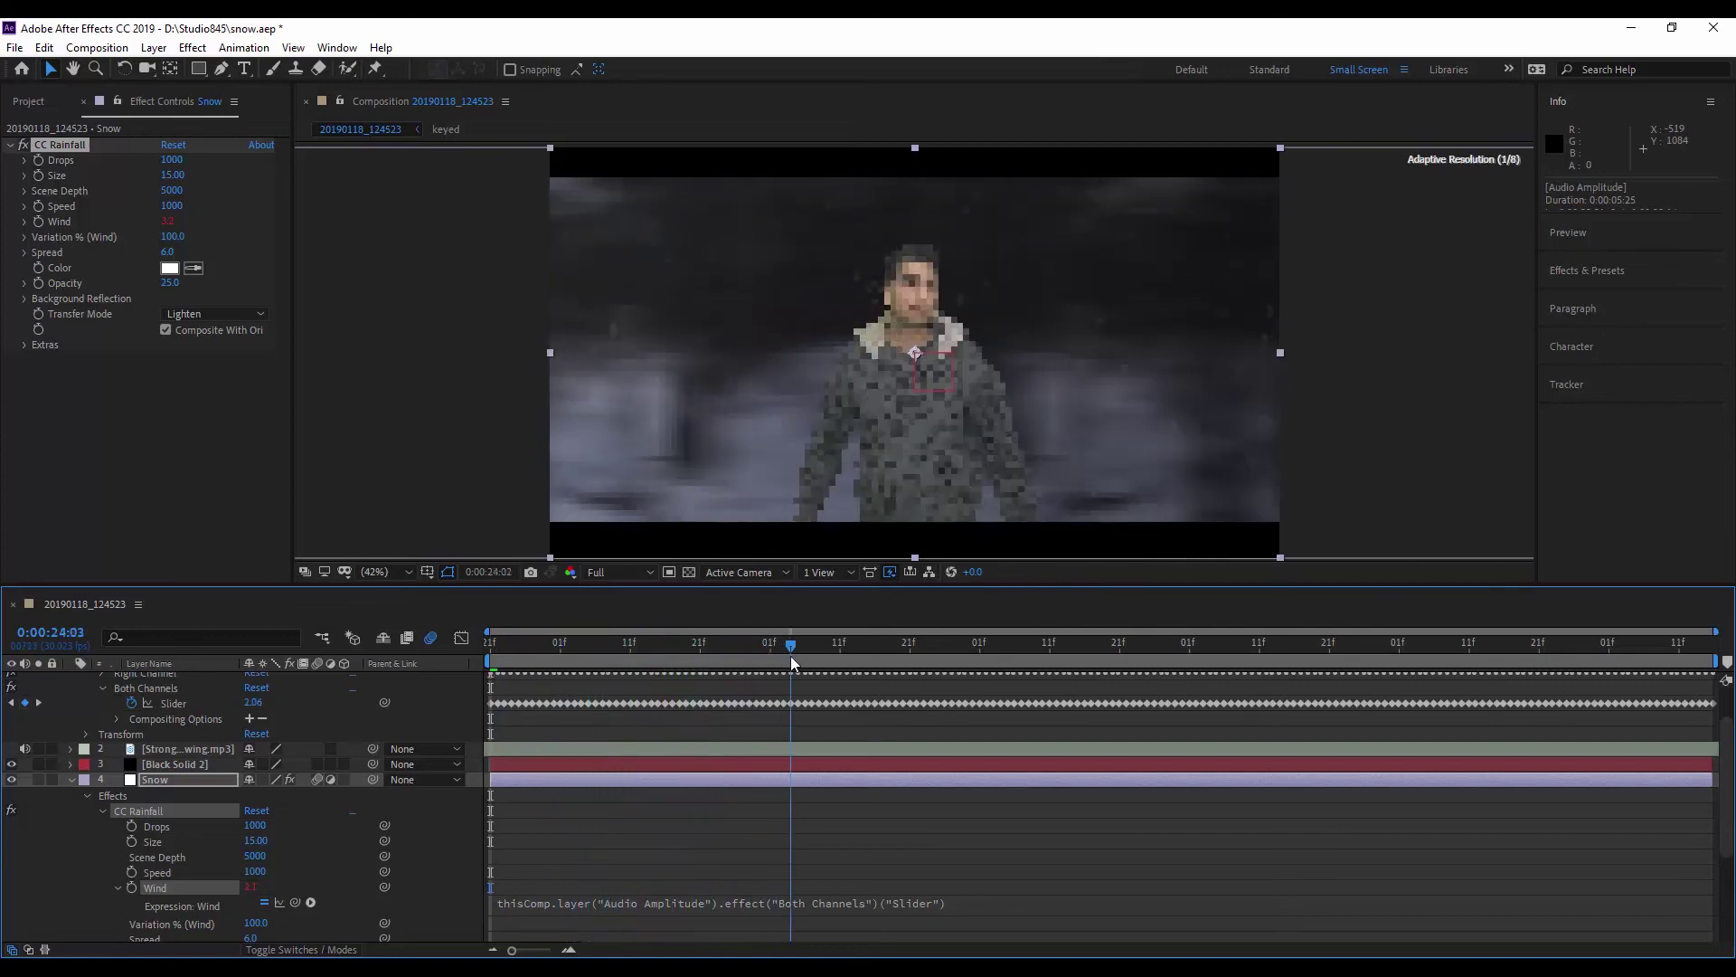
click(983, 906)
click(965, 900)
text(+150)
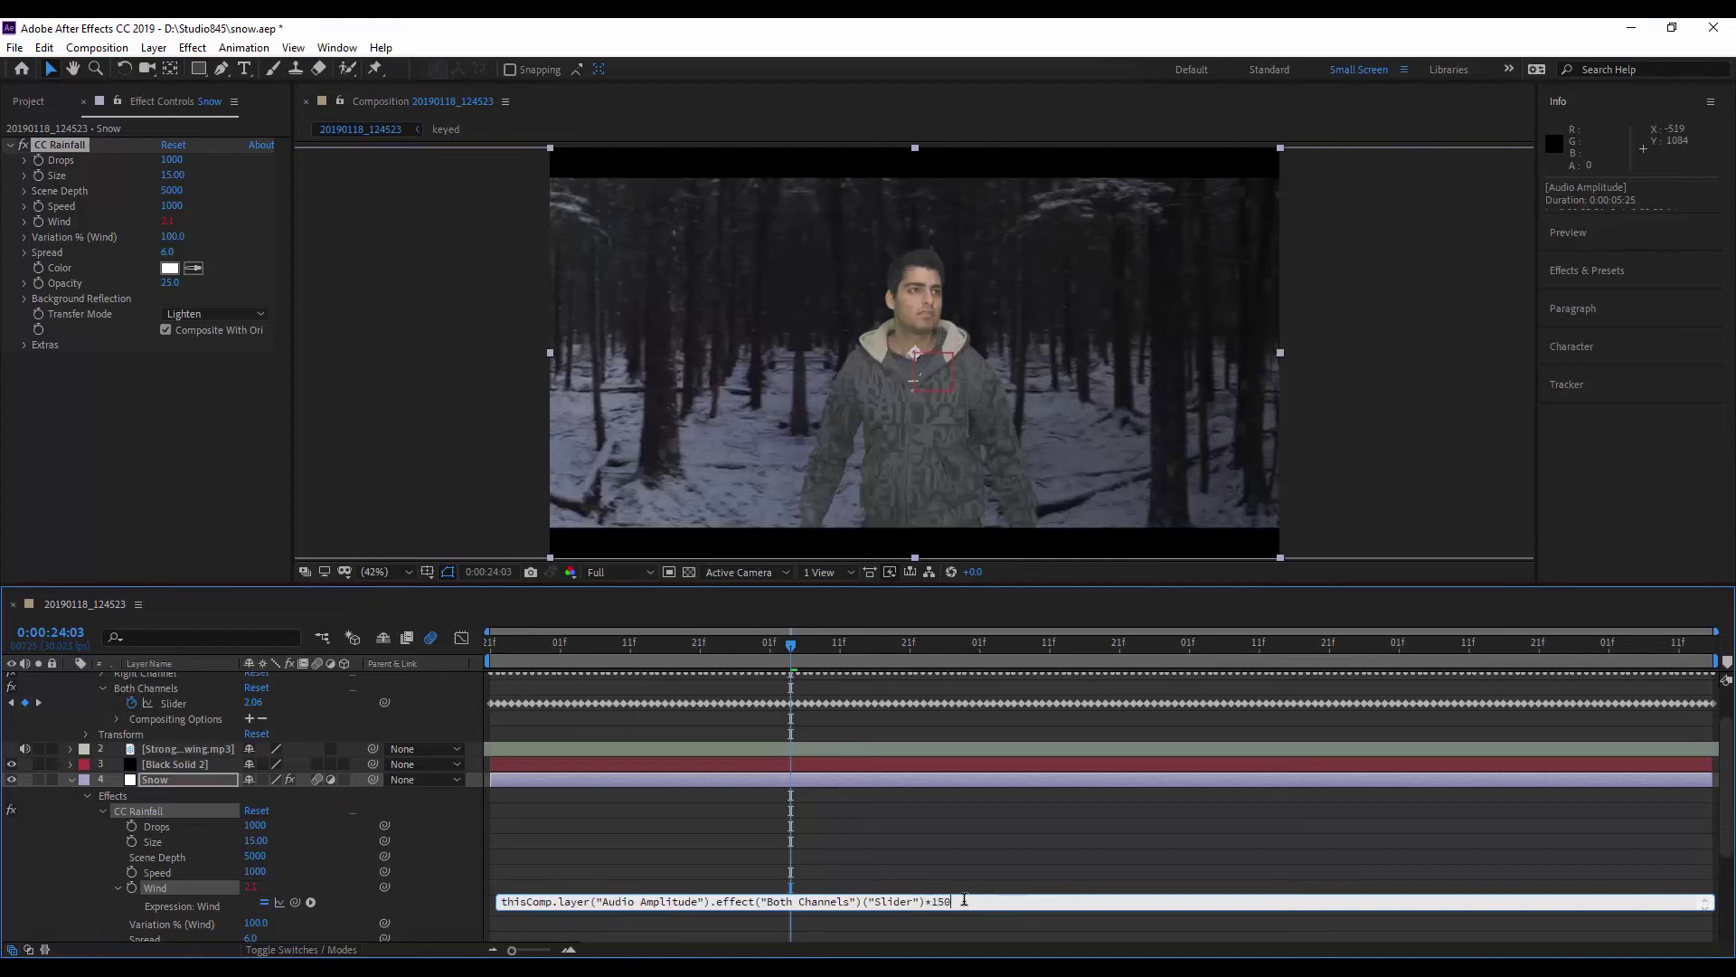
key(KP_Enter)
scroll(964, 901, down, 4)
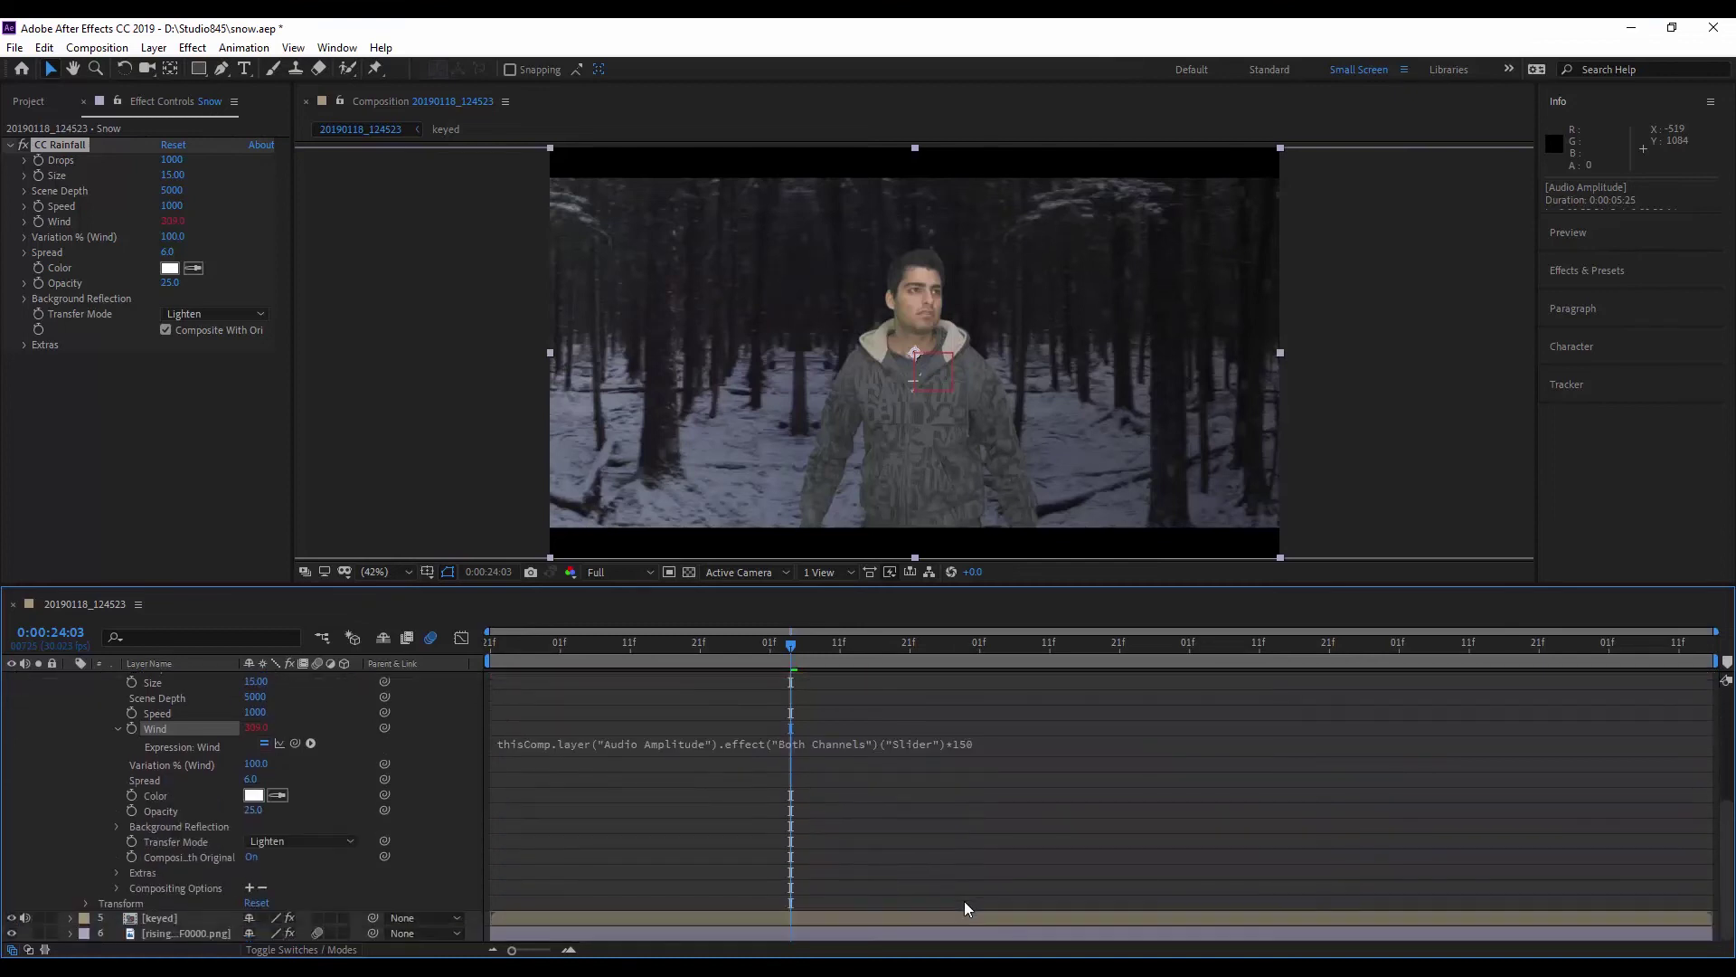
drag(791, 653, 451, 647)
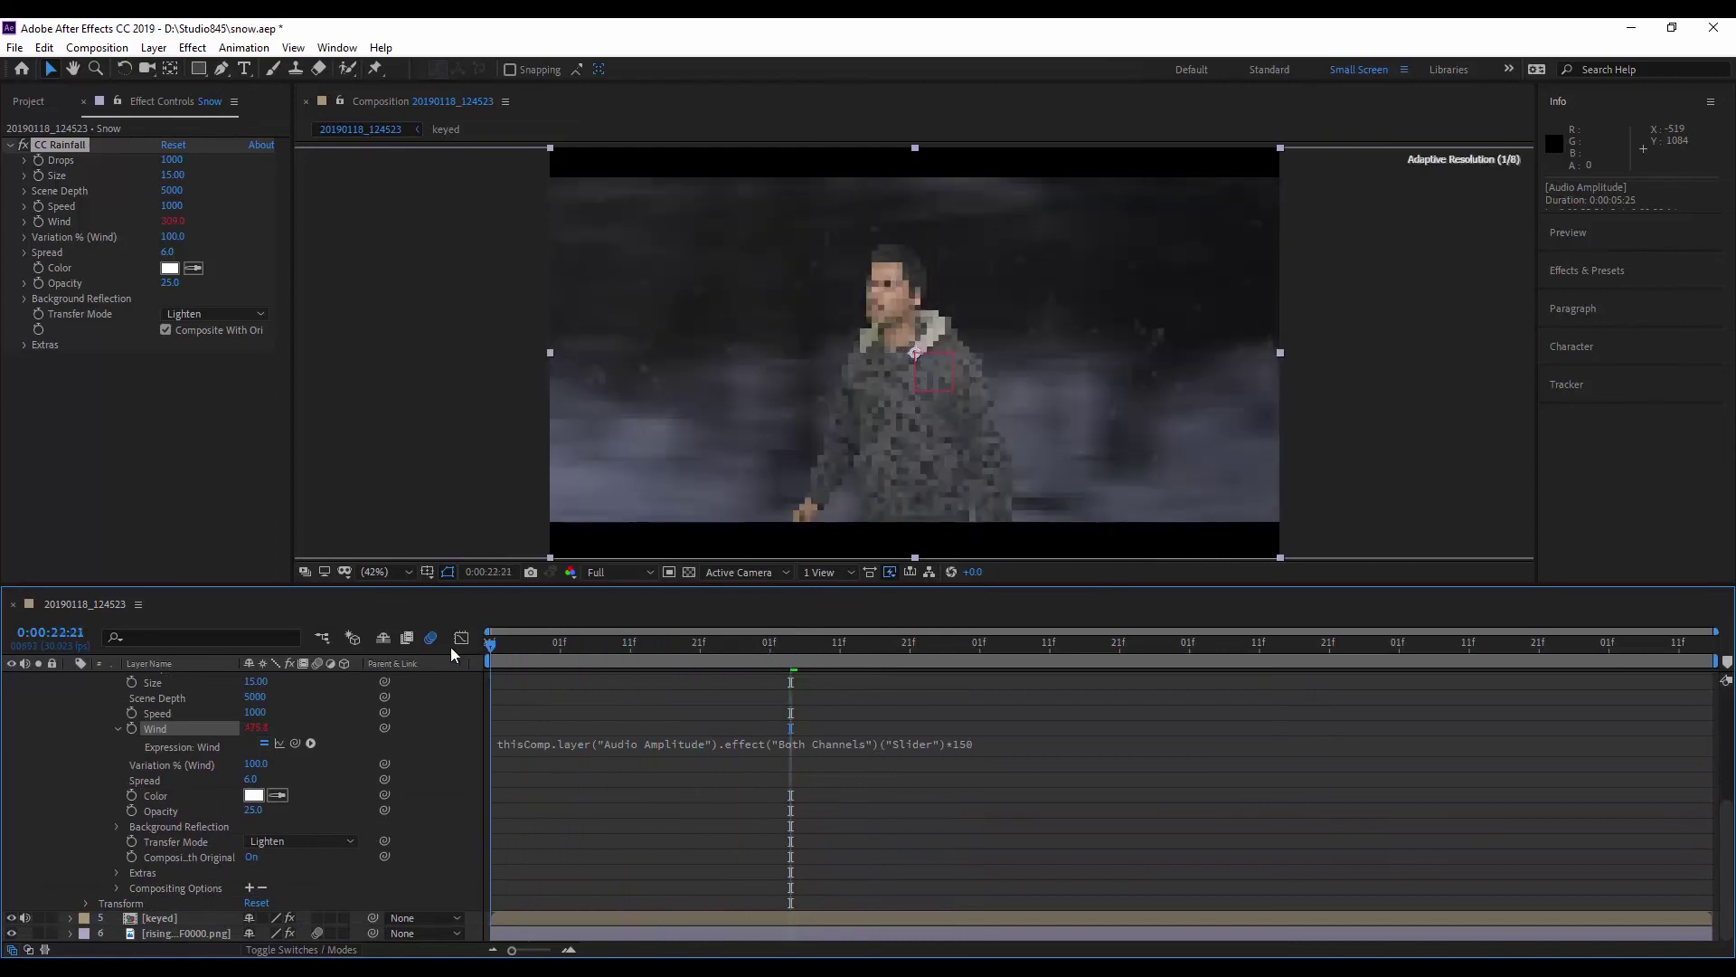
key(space)
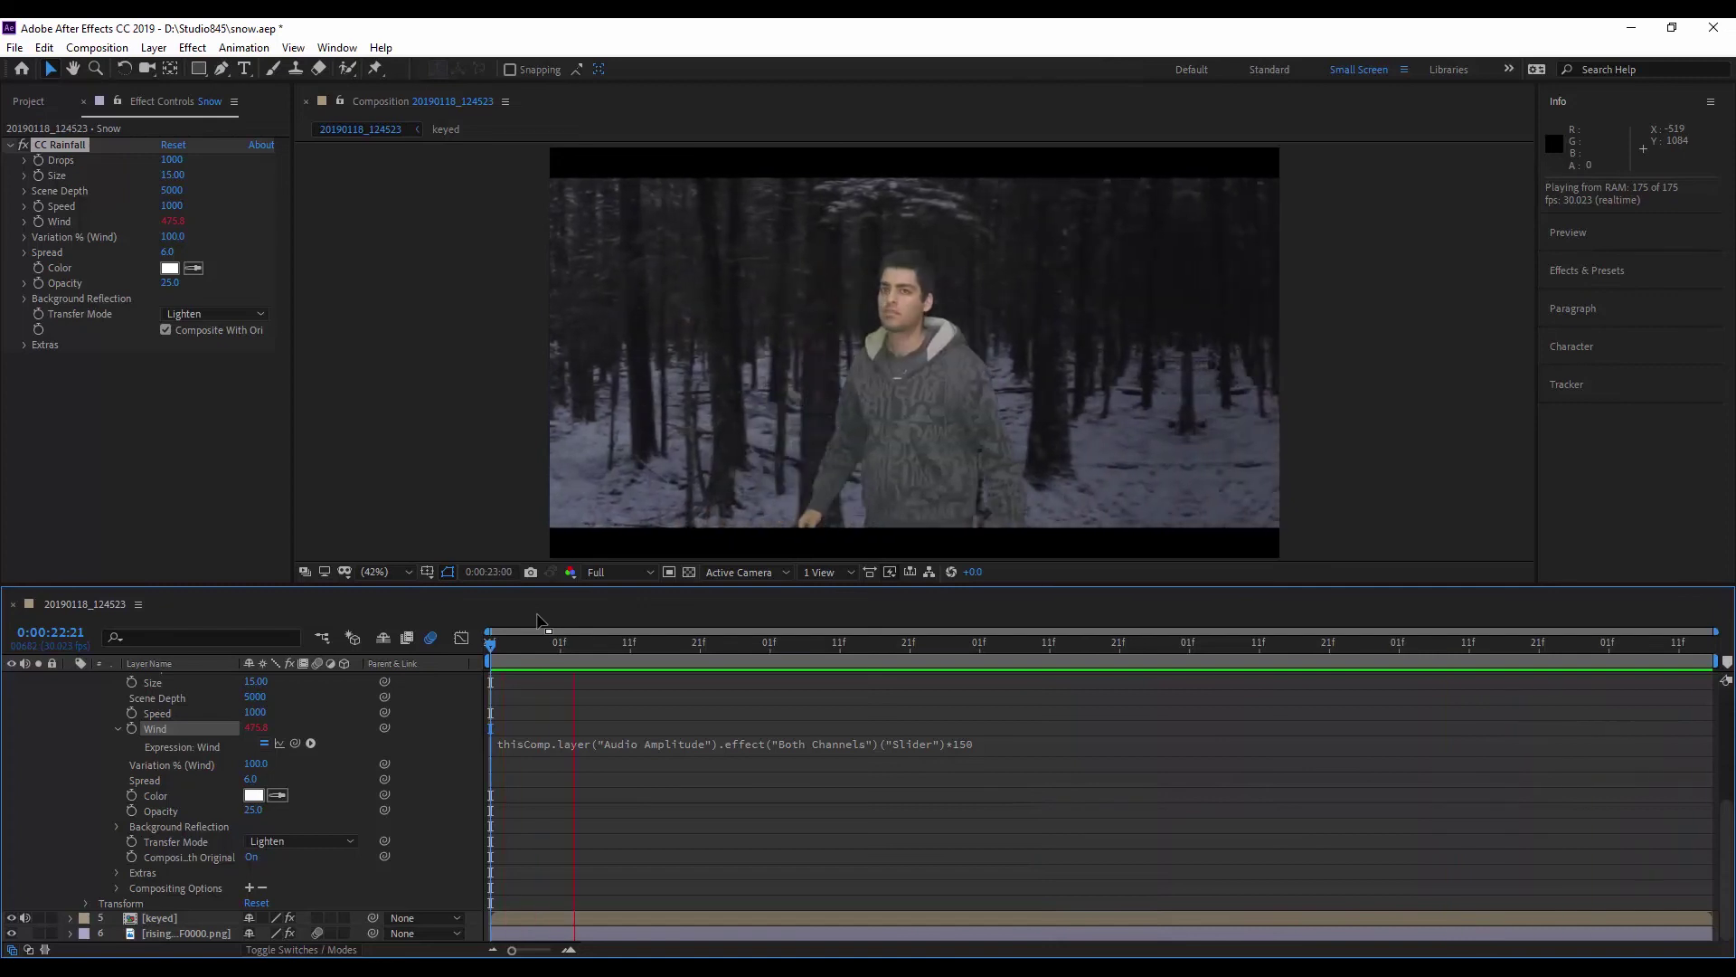
key(space)
- Slide the Audio Amplitude layer a few frames later and preview the result
scroll(723, 783, up, 5)
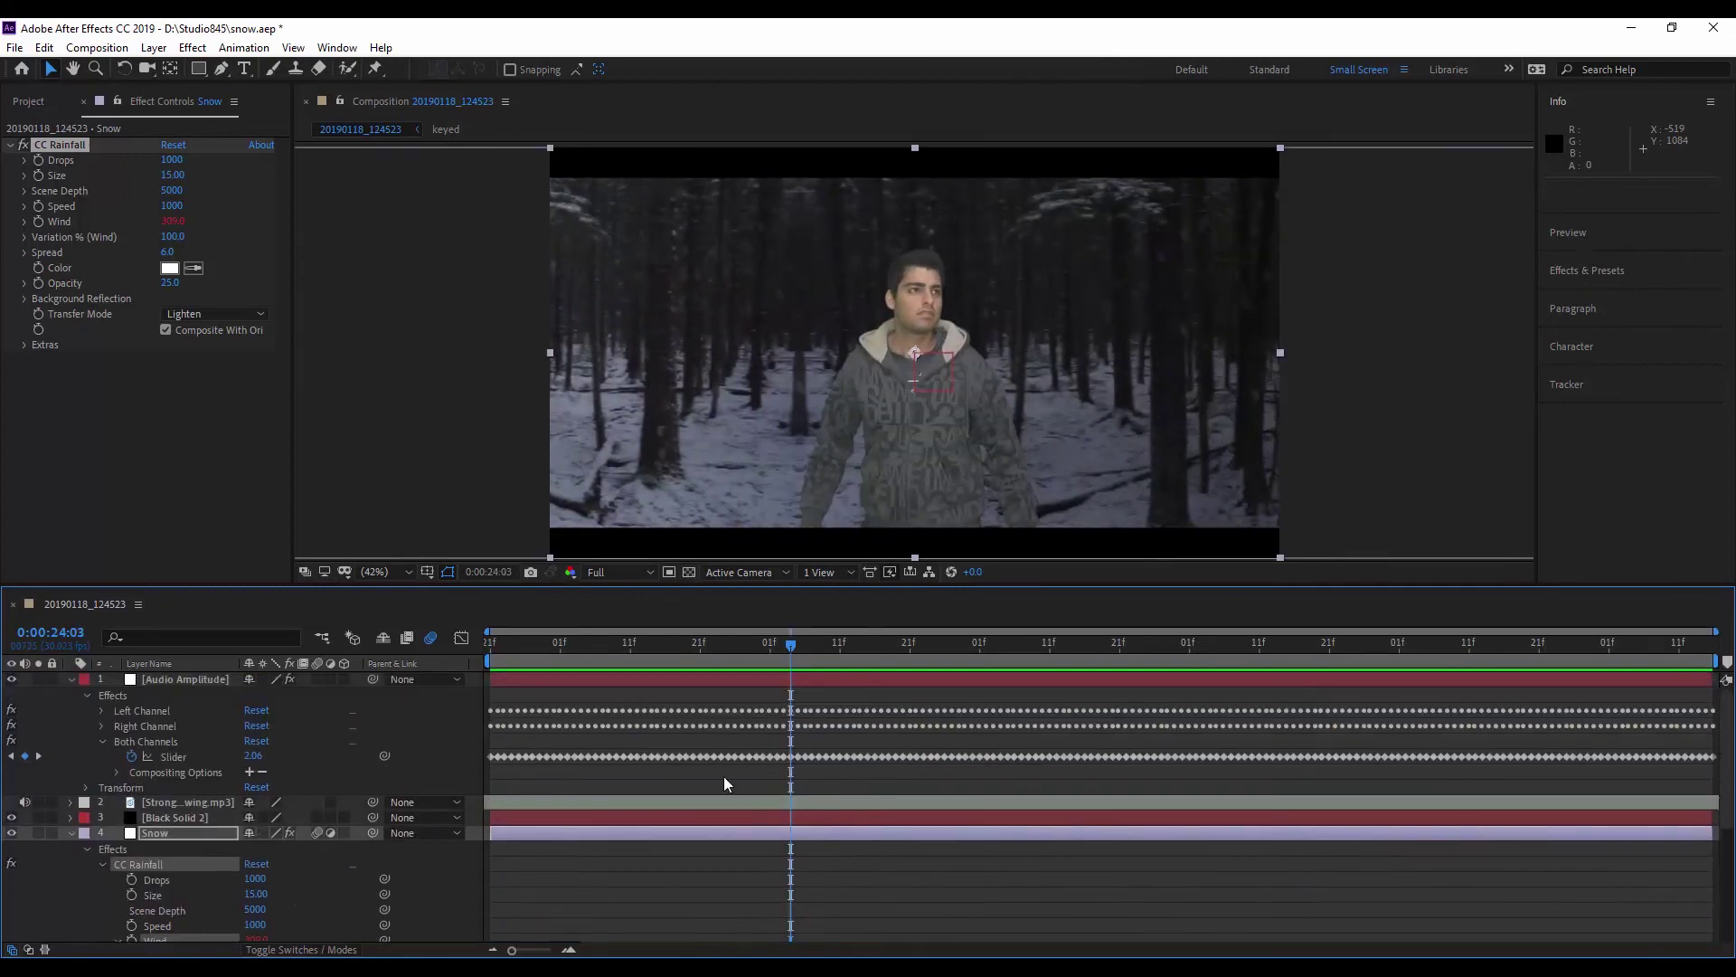
drag(573, 683, 595, 681)
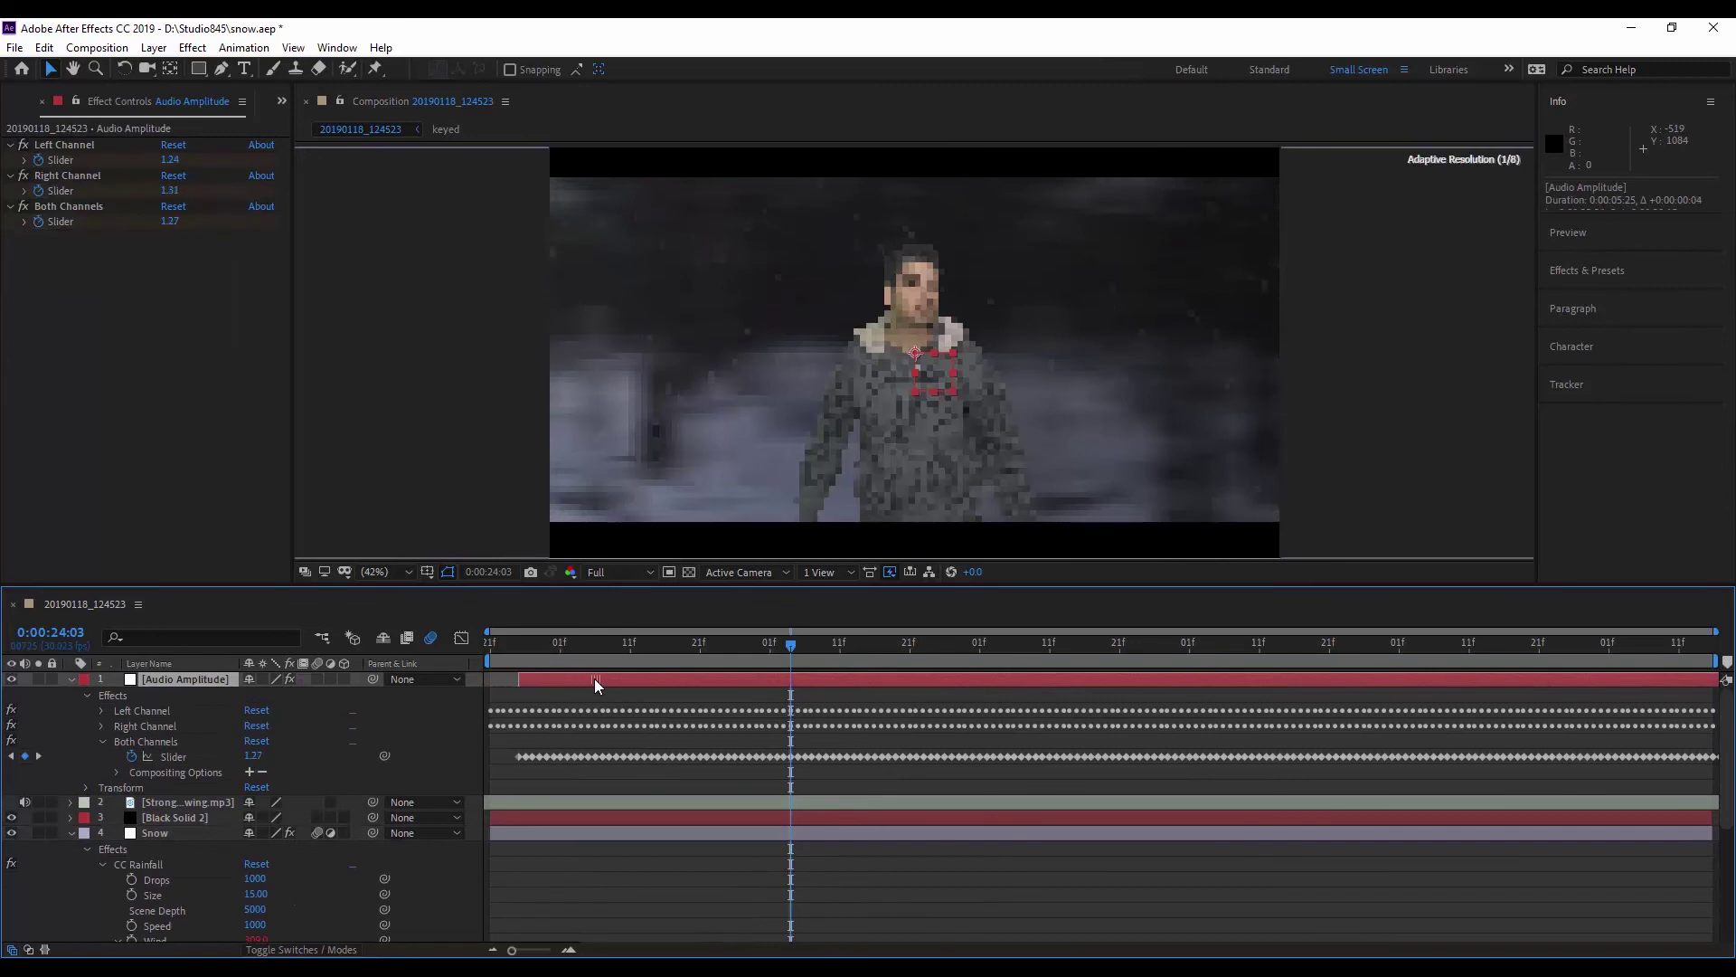
key(space)
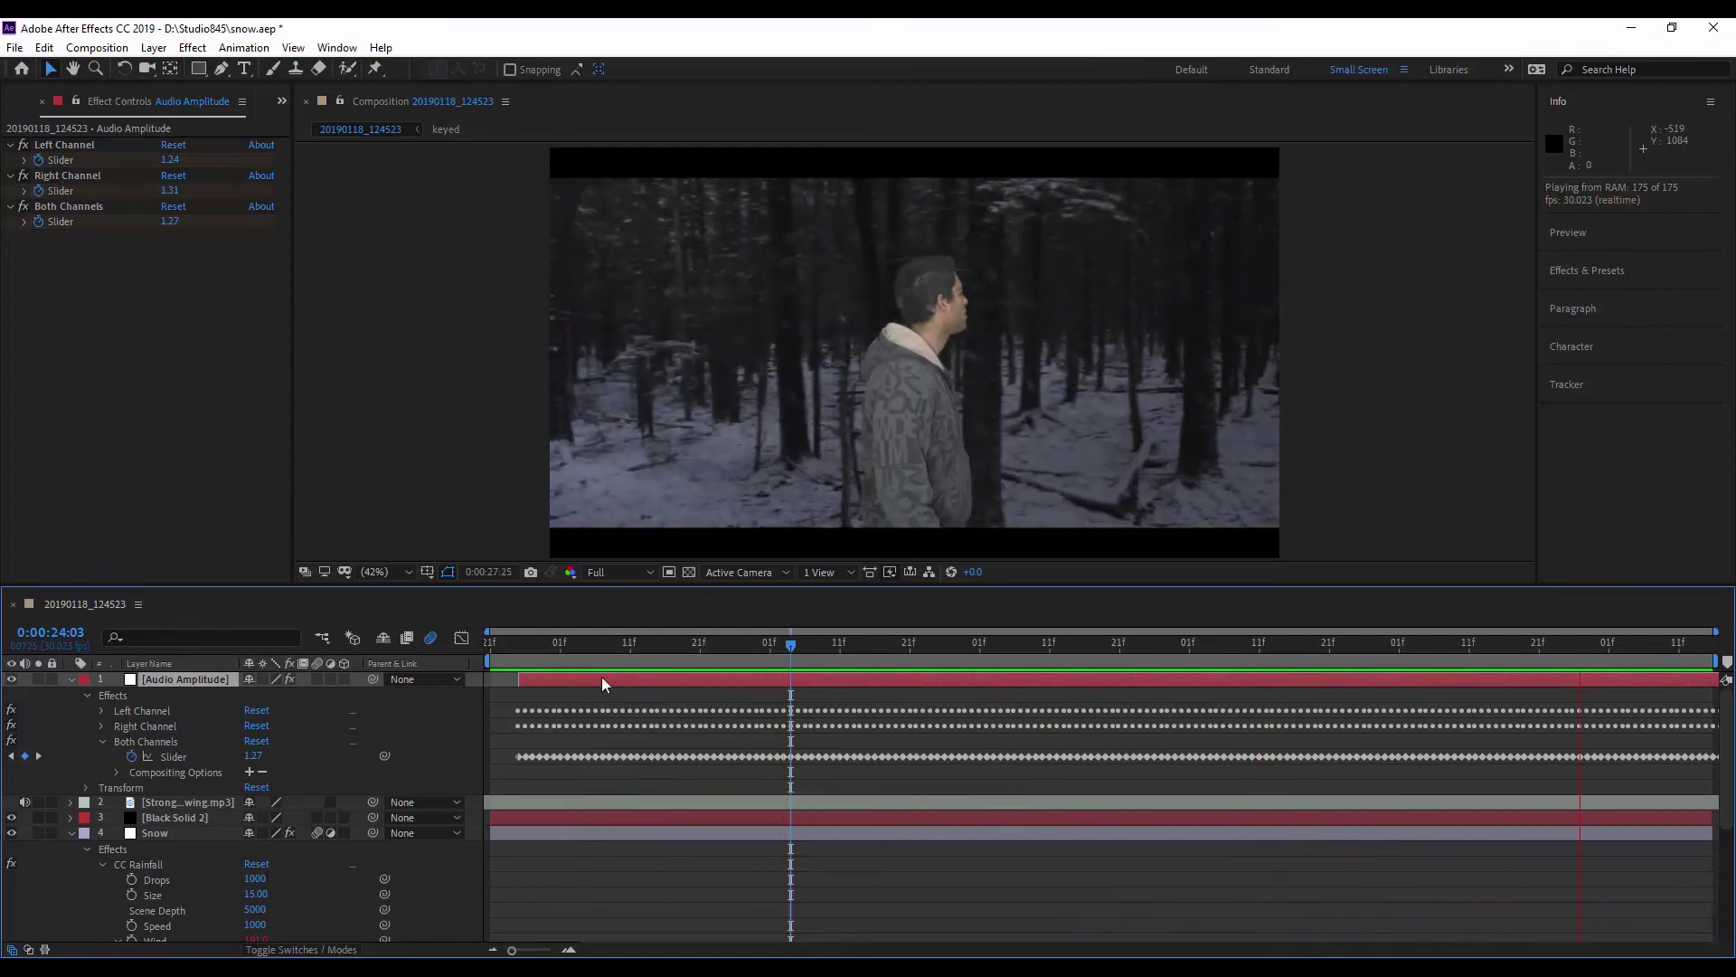
key(space)
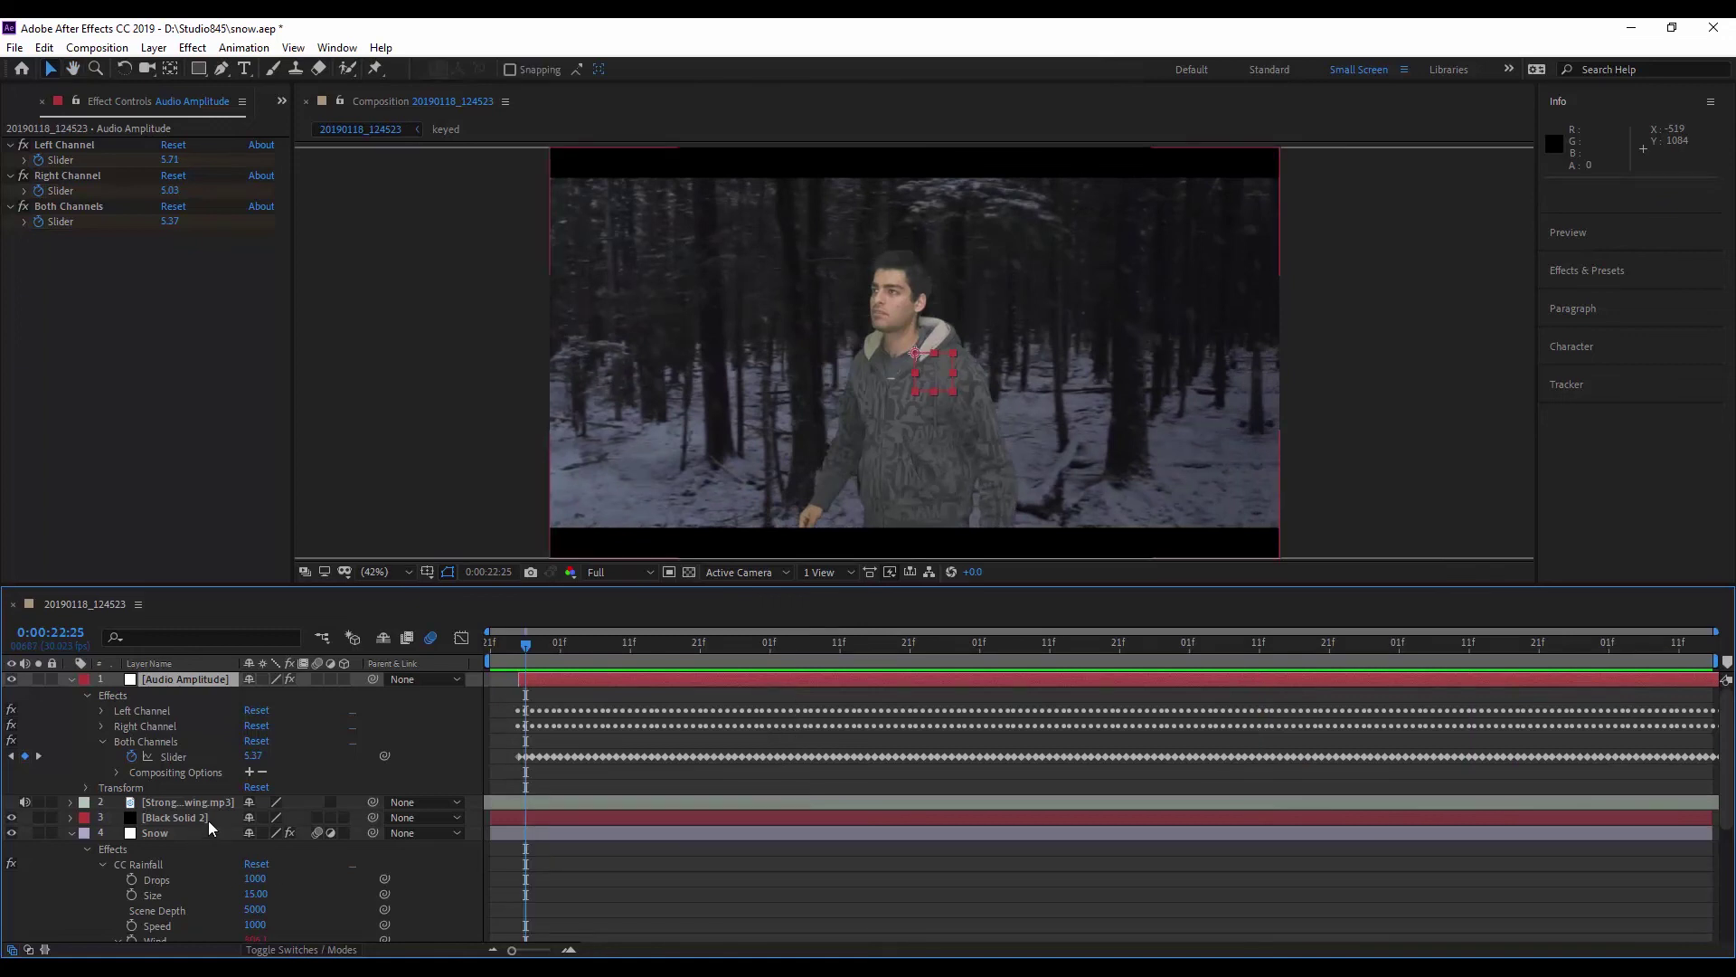
- Add an adjustment layer above Snow with a full-frame ellipse mask
click(154, 48)
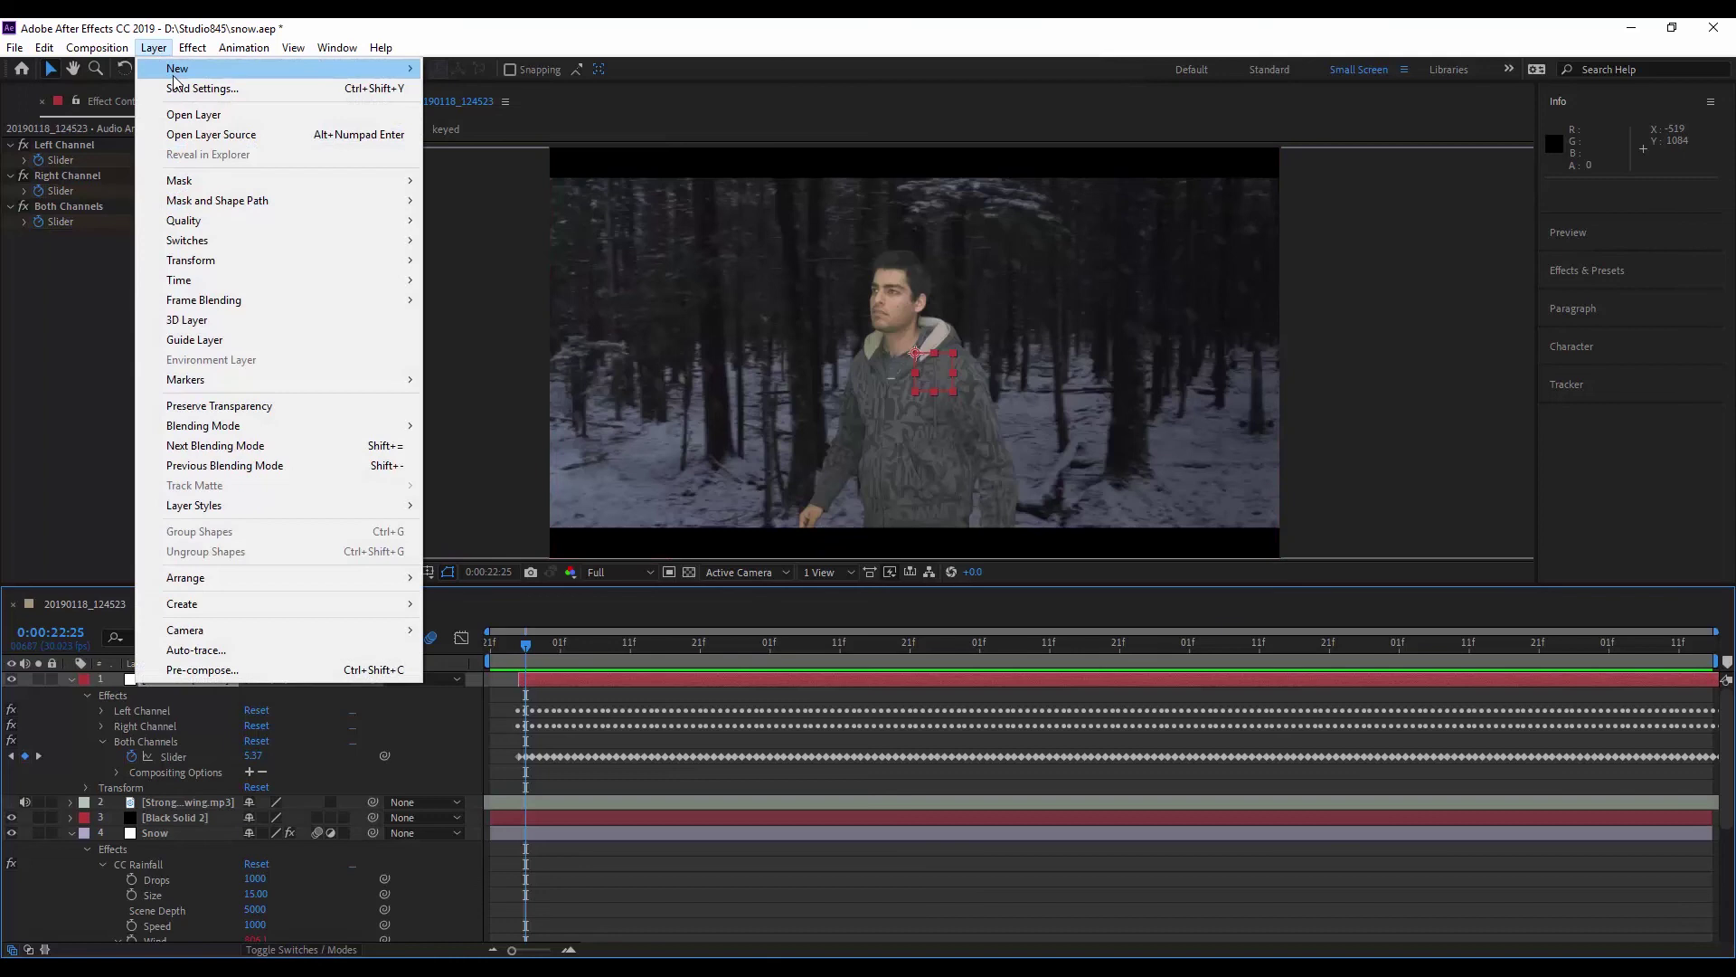
click(500, 189)
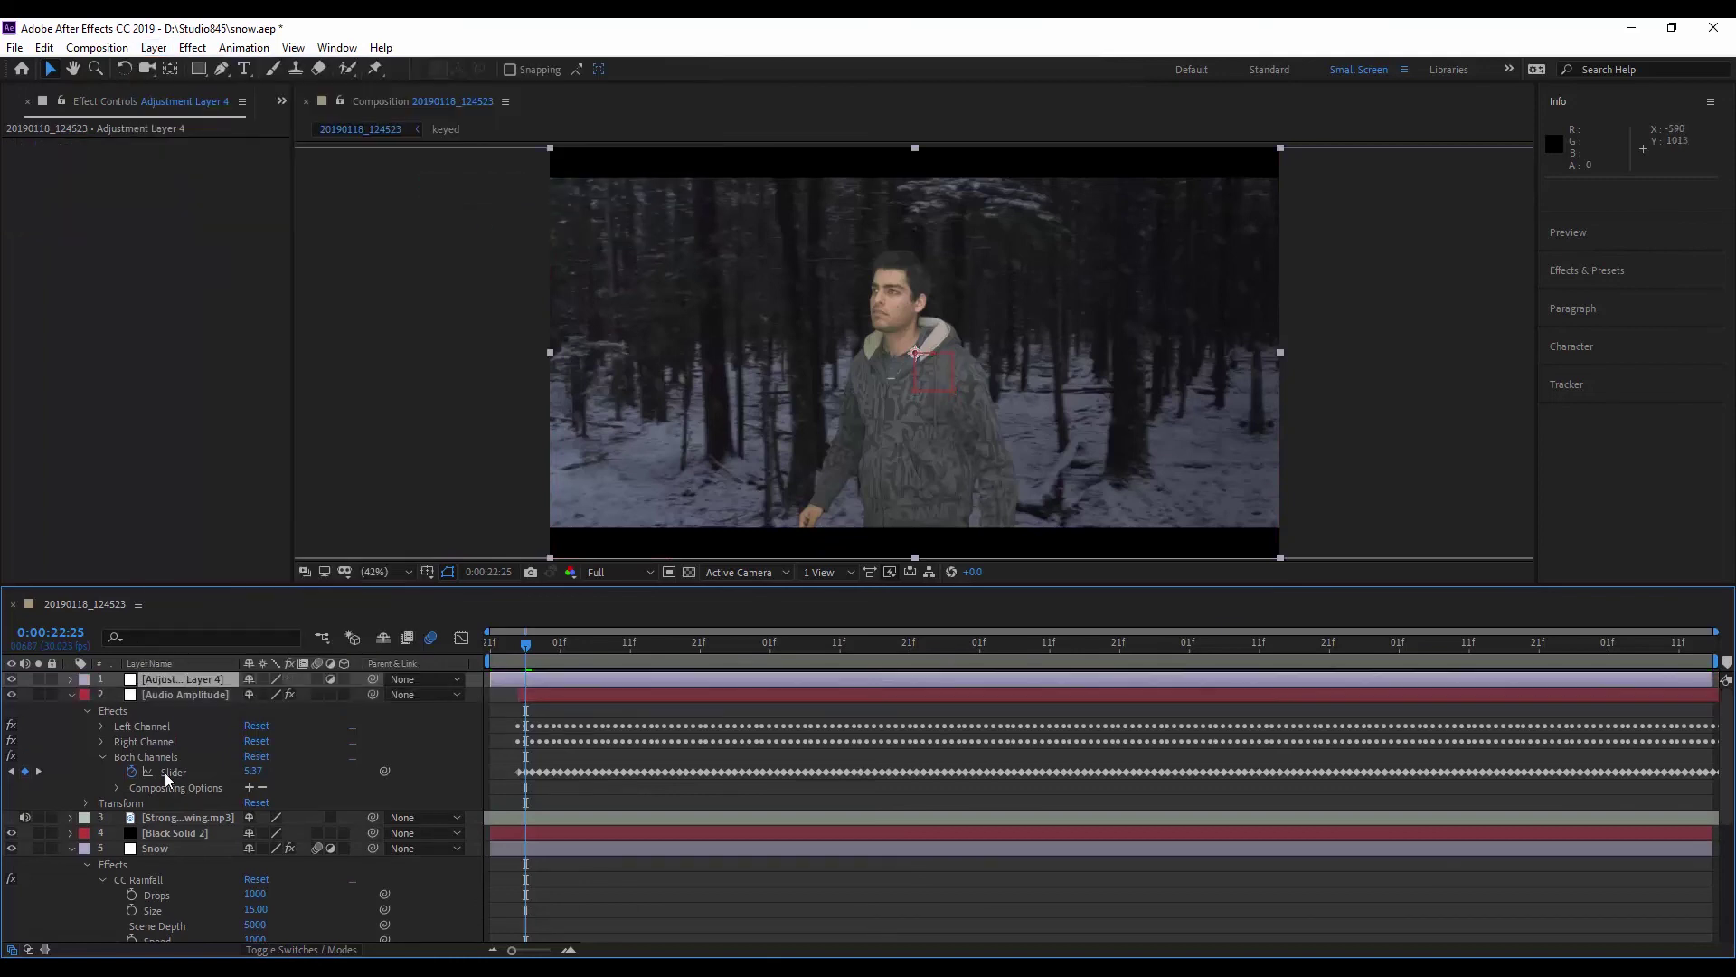
drag(163, 679, 179, 839)
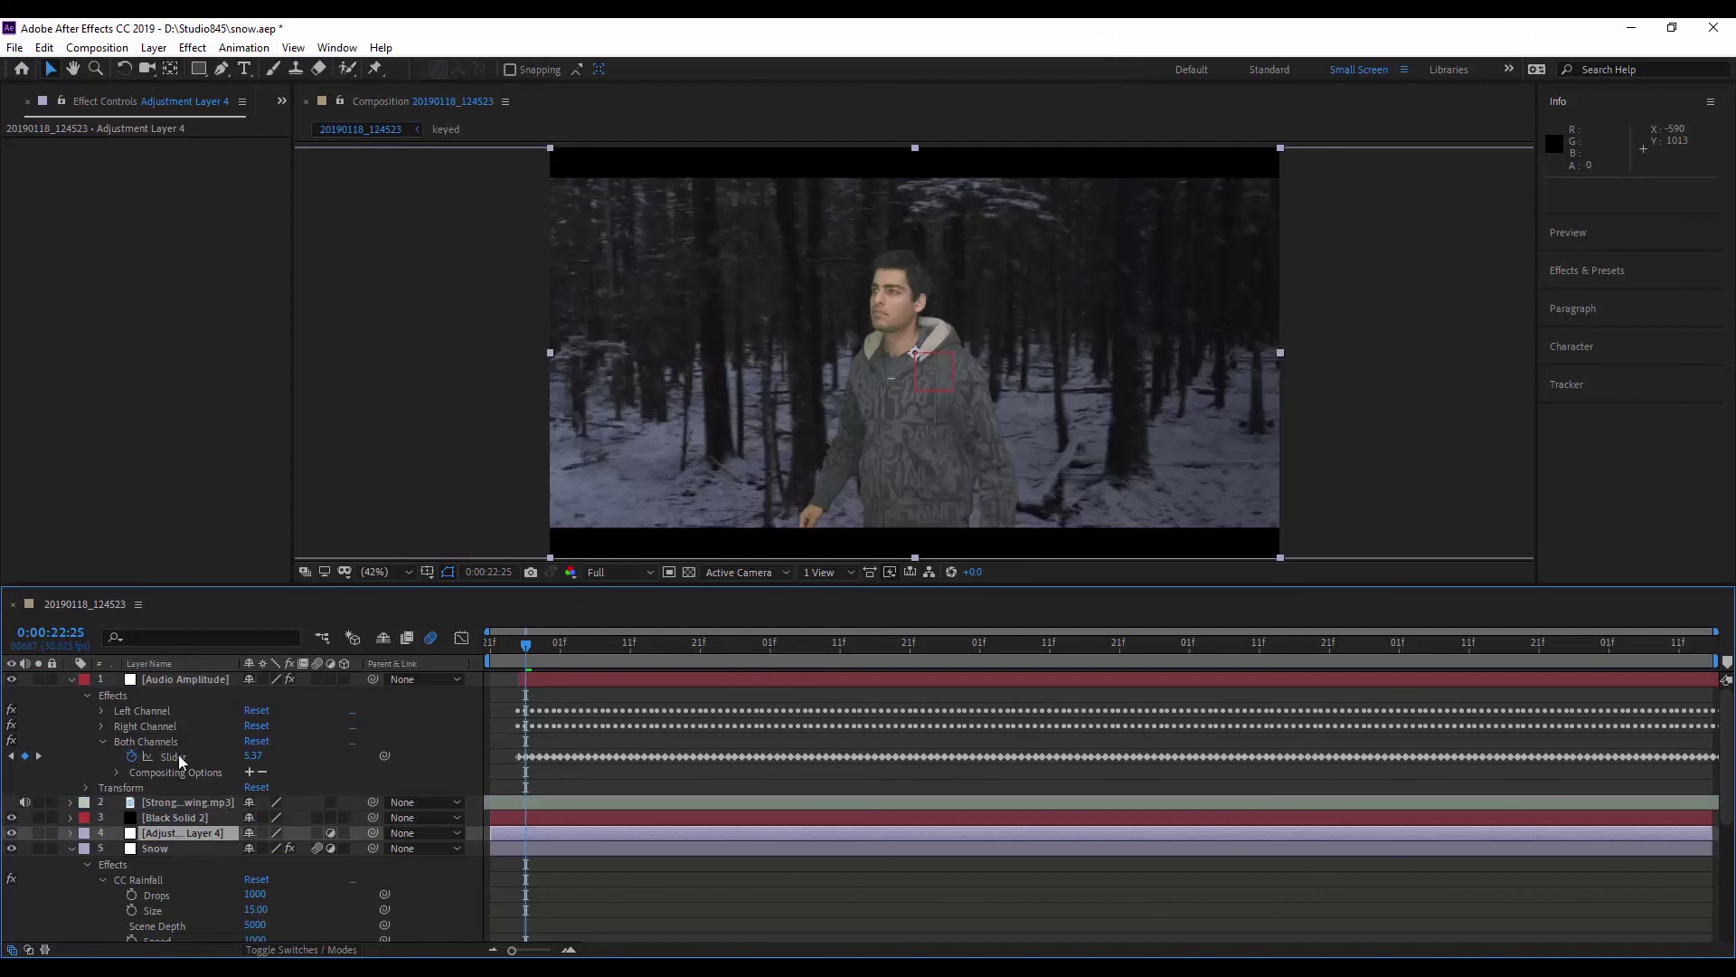
drag(198, 68, 242, 105)
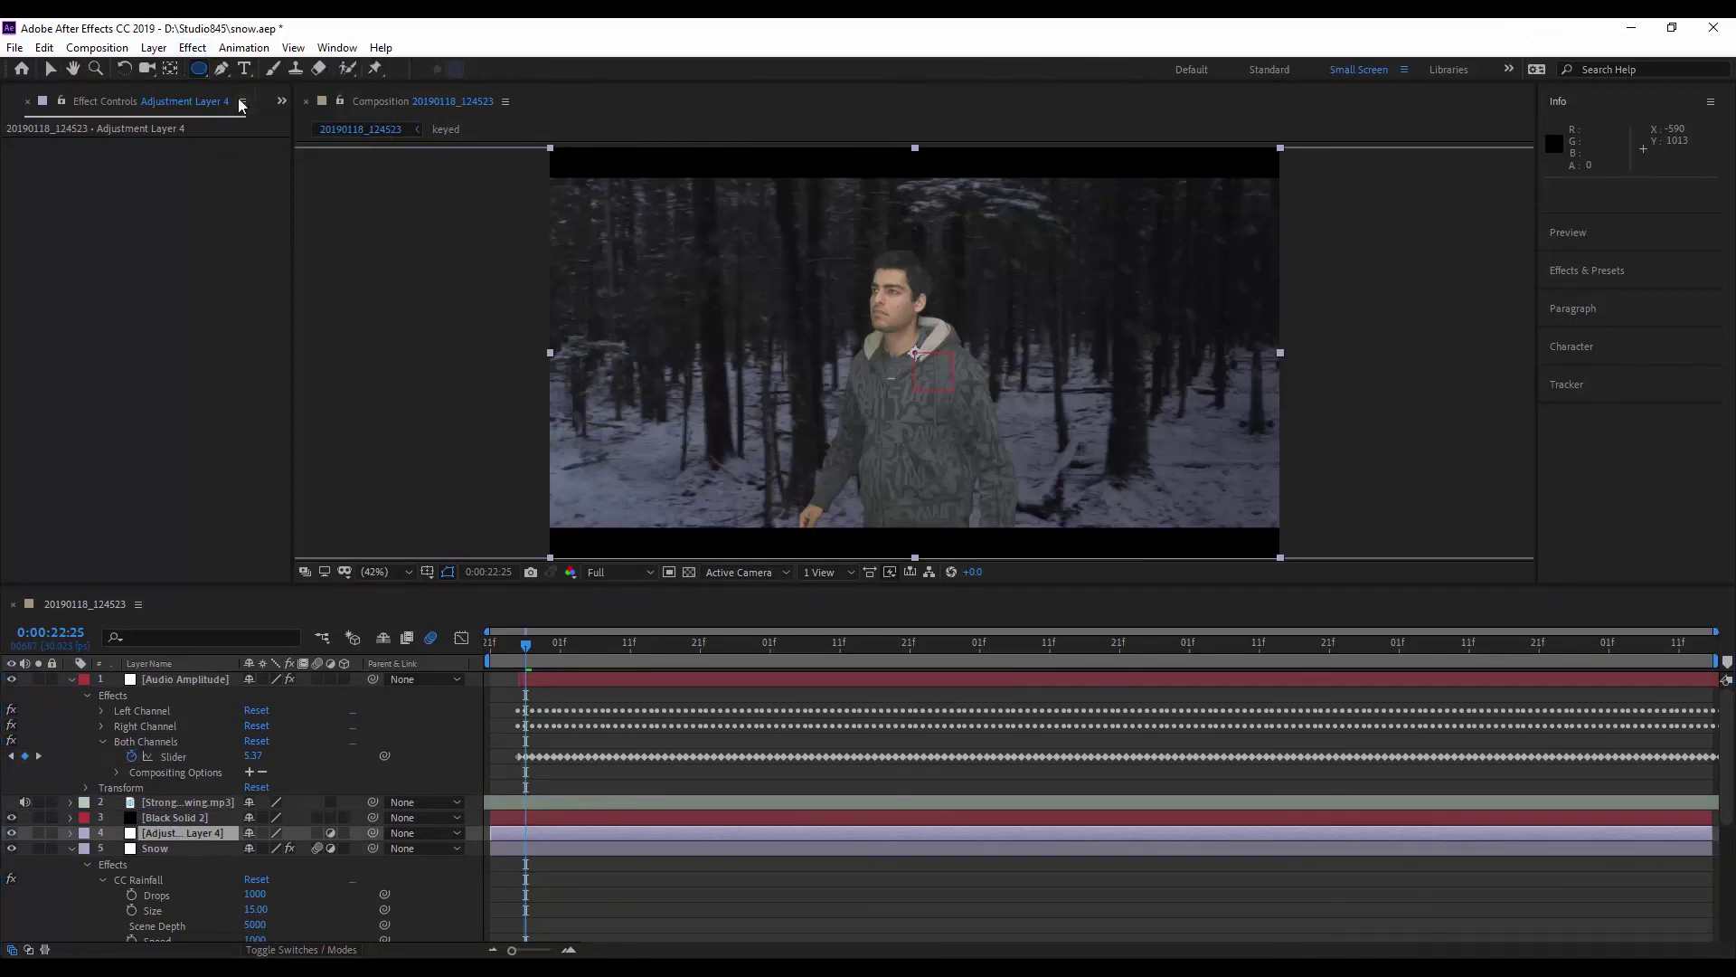
double_click(197, 70)
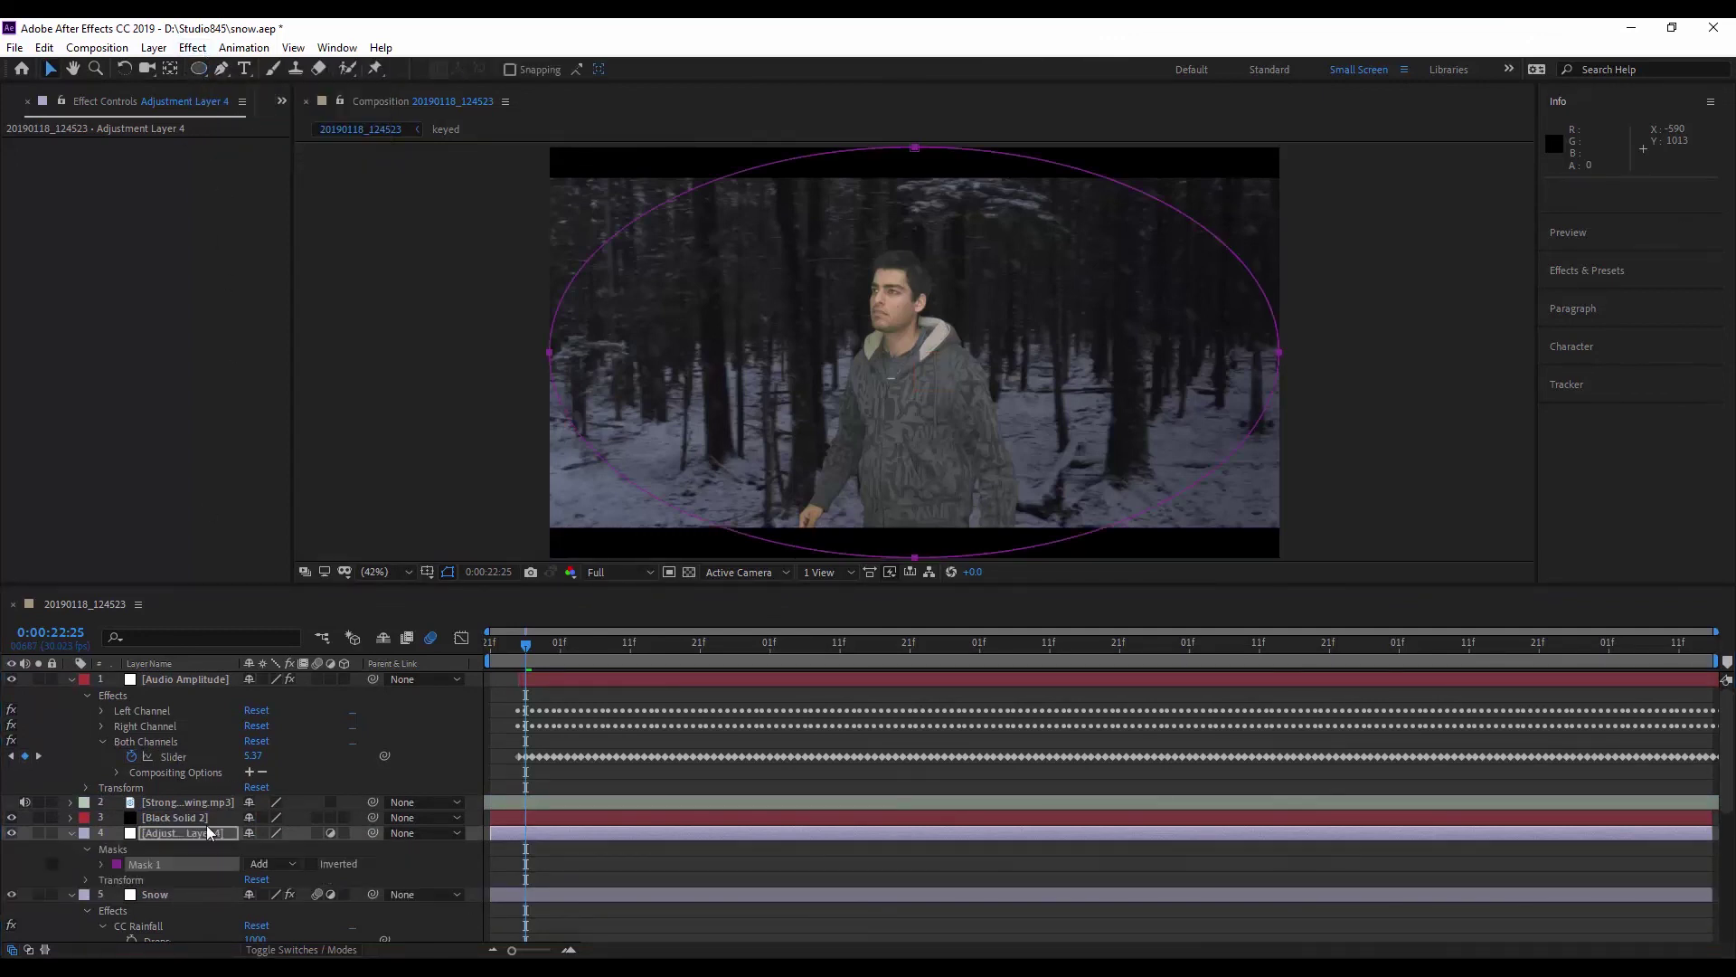
- Apply Brightness & Contrast to the adjustment layer with Brightness -59
click(192, 834)
key(ctrl+space)
text(bright)
key(Return)
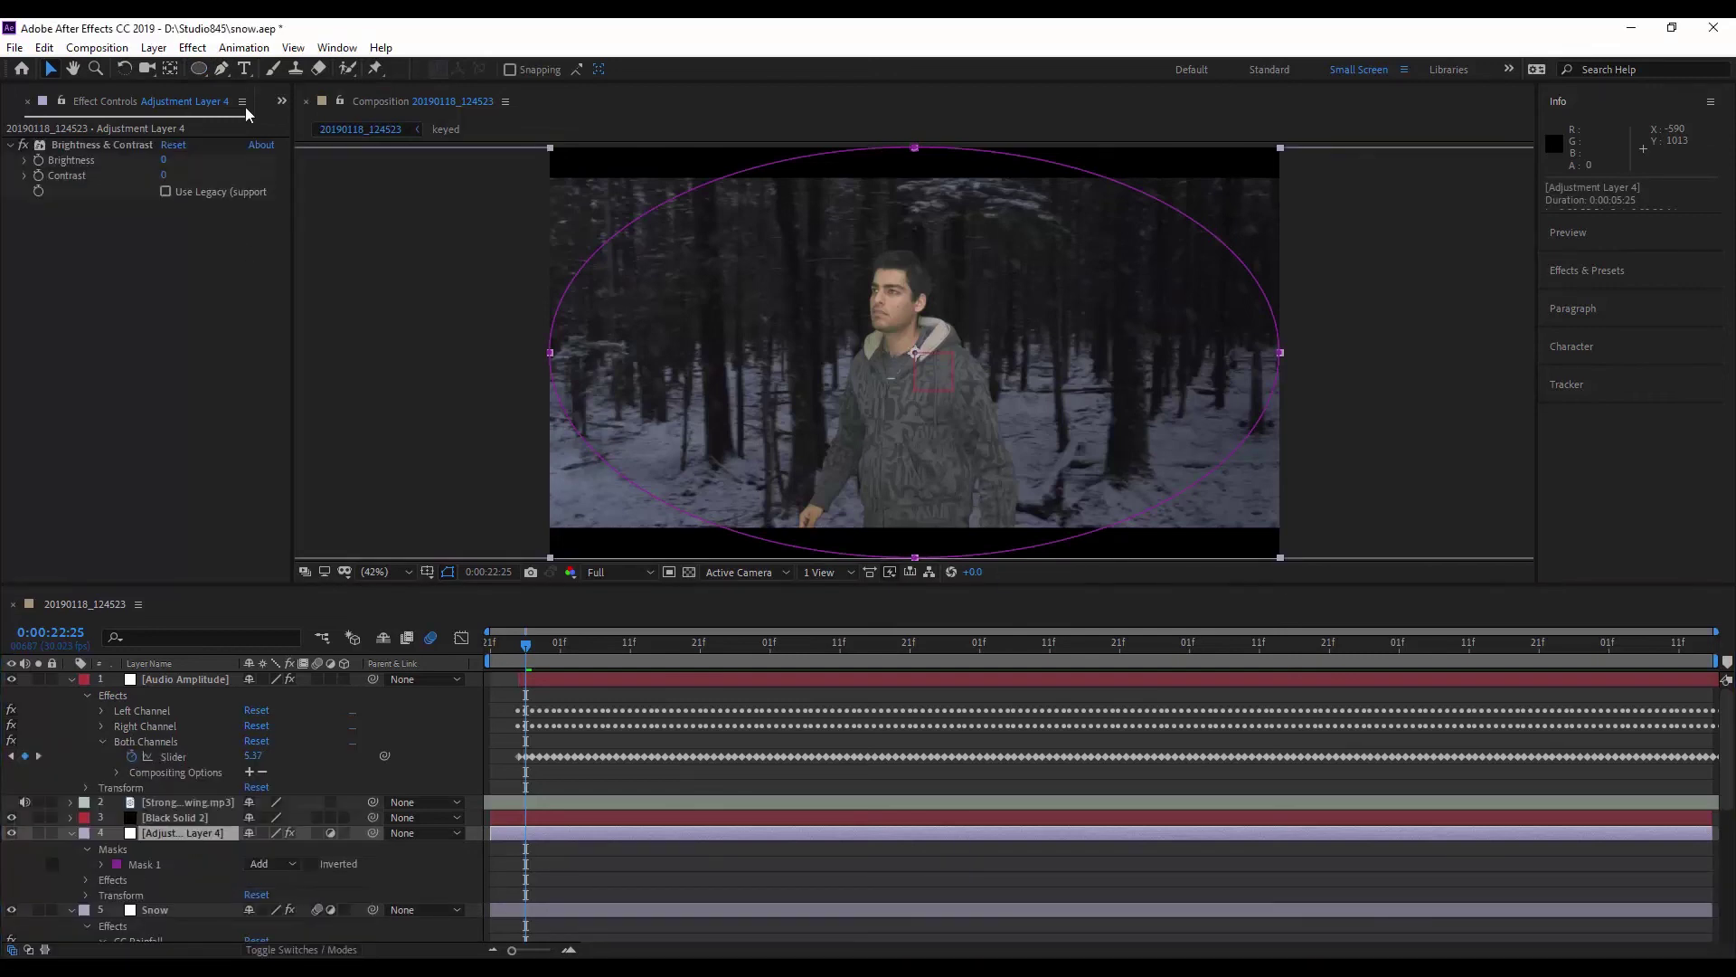
drag(164, 159, 111, 160)
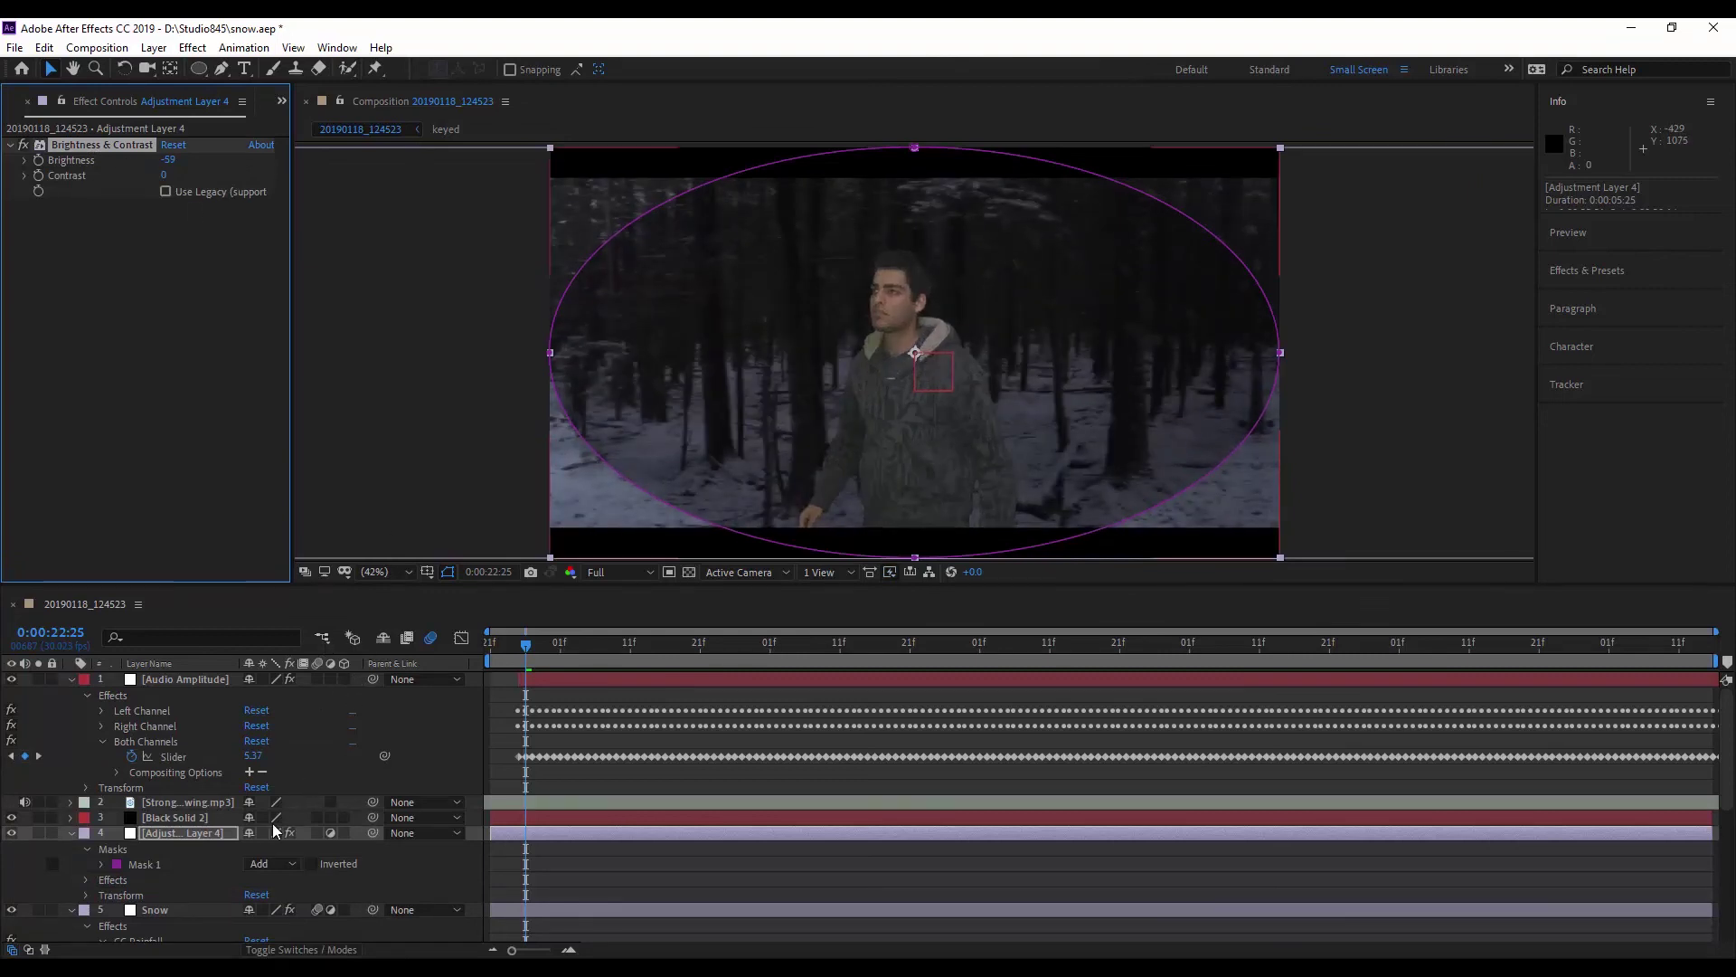
- Set the ellipse mask to Subtract with a 176-pixel feather
click(271, 864)
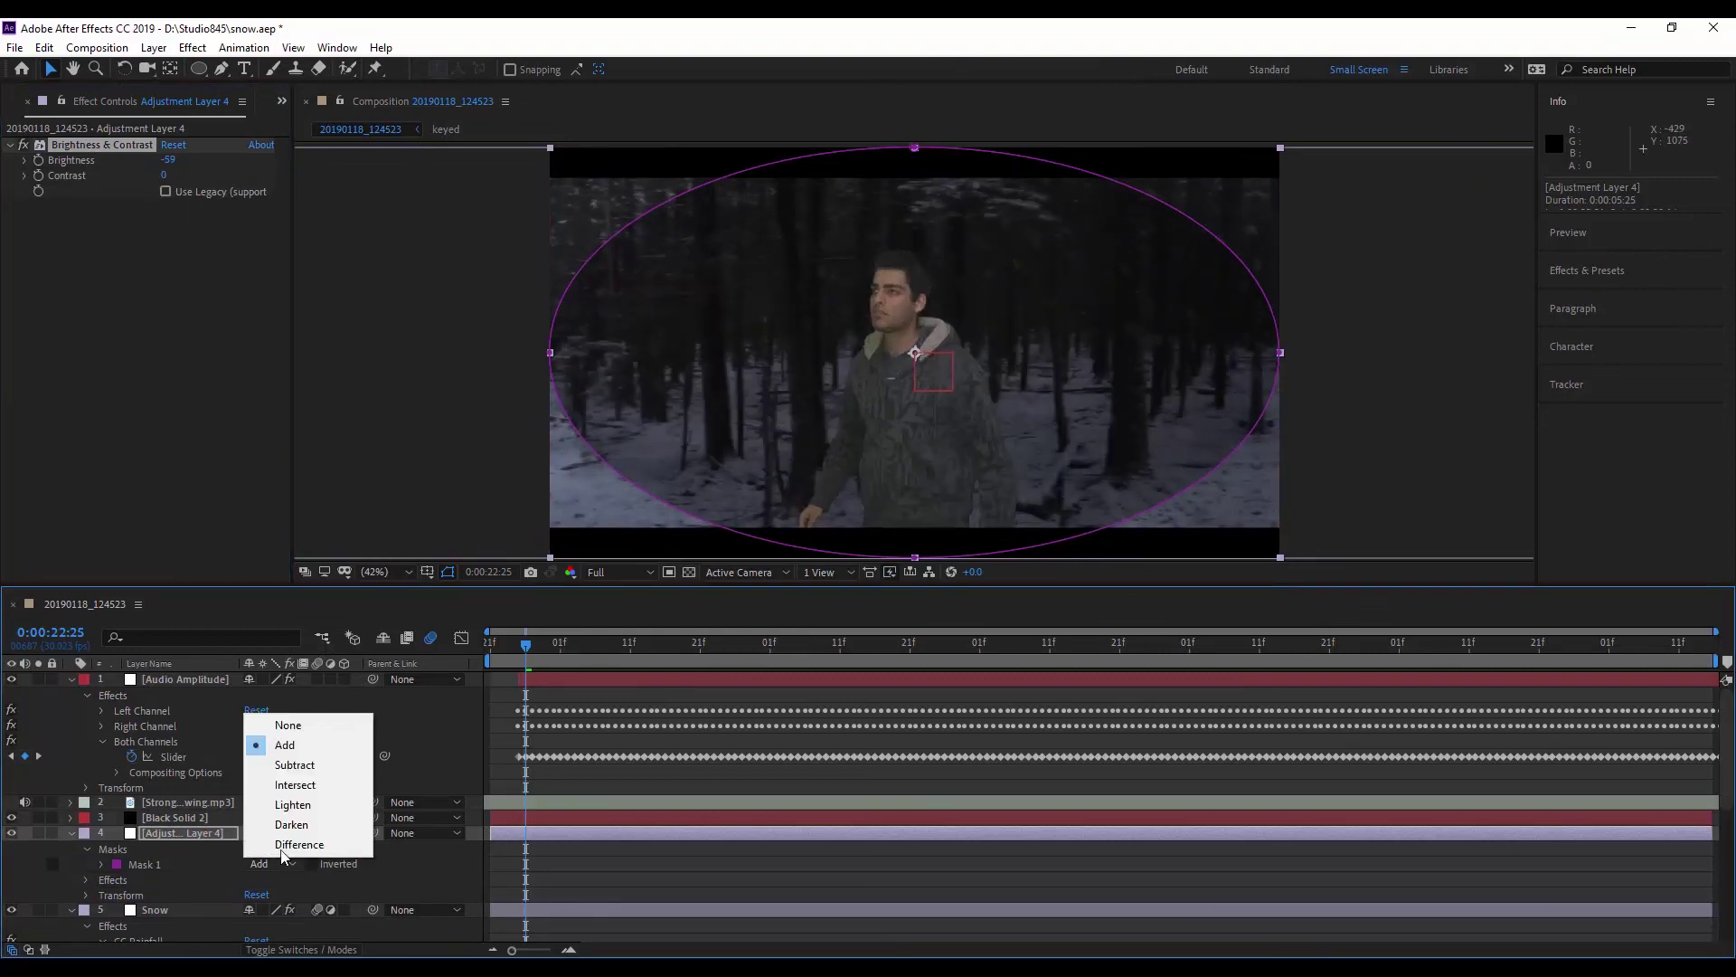
click(290, 765)
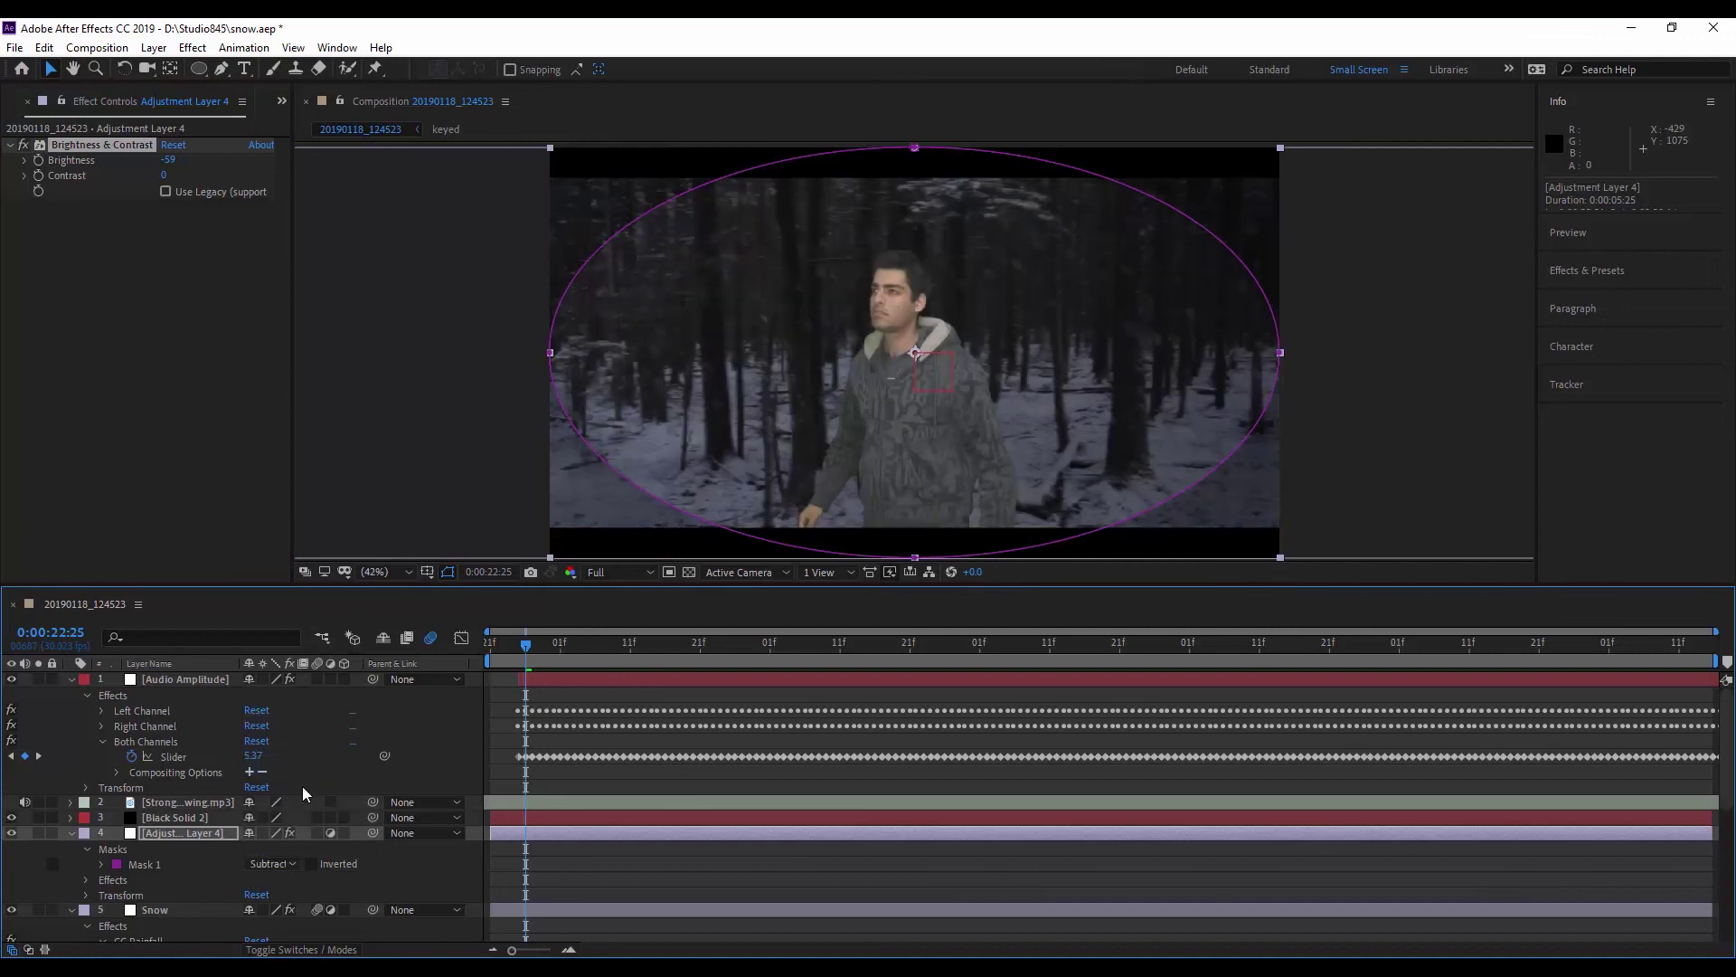
key(f)
drag(281, 864, 450, 862)
click(329, 847)
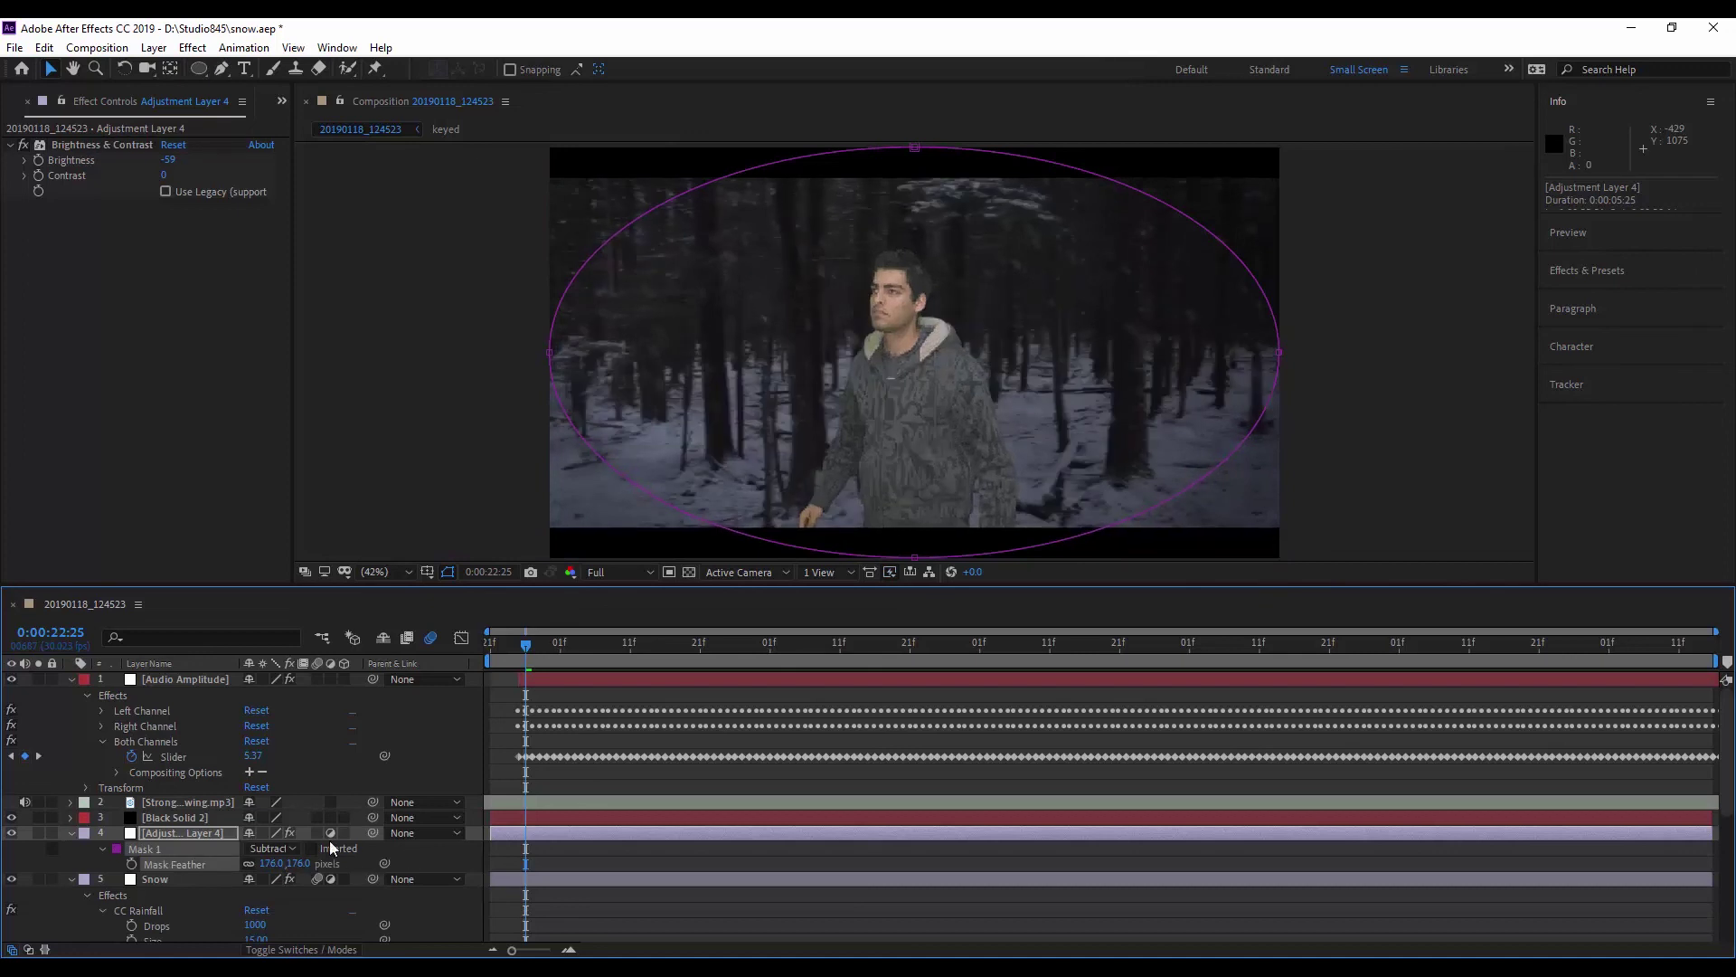